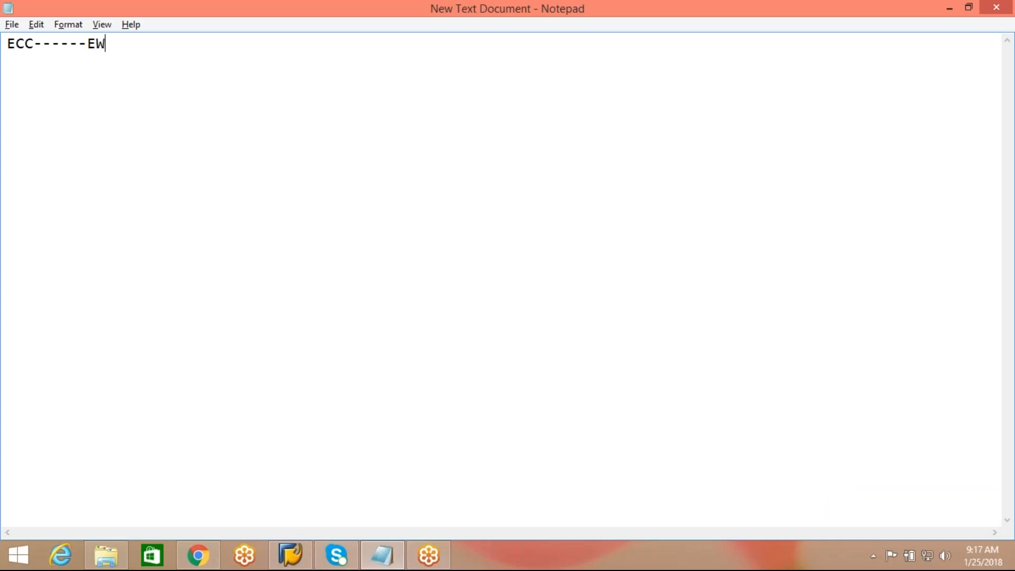
Step: Write the ECC------EWM heading and a 'land scape set-up' line, then begin ECC--->EWM
type("M")
key("Return")
key("Return")
type("land scape ")
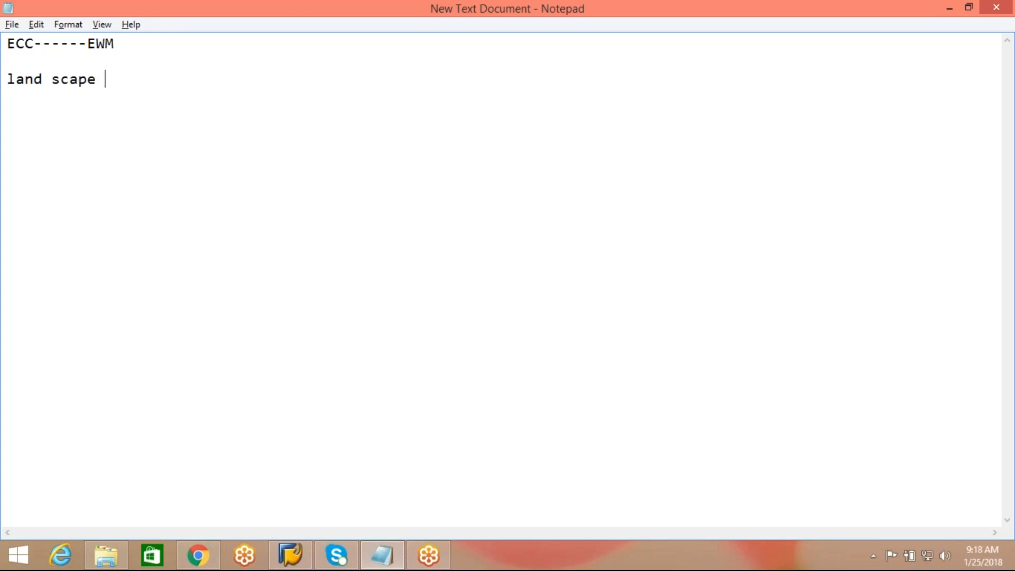
type("set-up")
type("ECC")
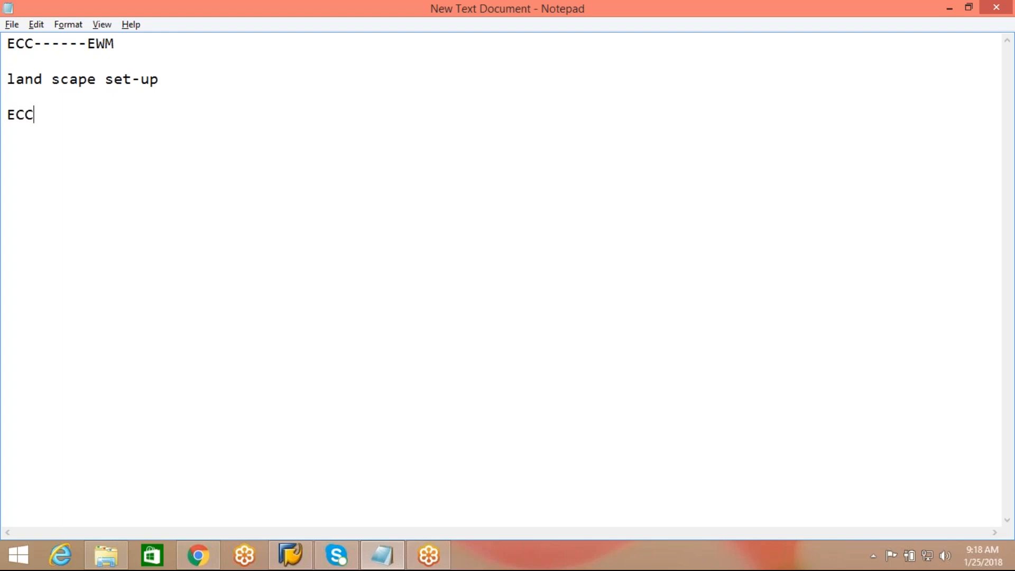
type("--->EWM")
Step: Add the reverse direction EWM--->ECC and the clients ECC : 800 and EWM : 300
key("Return")
type("EWM--->ECC")
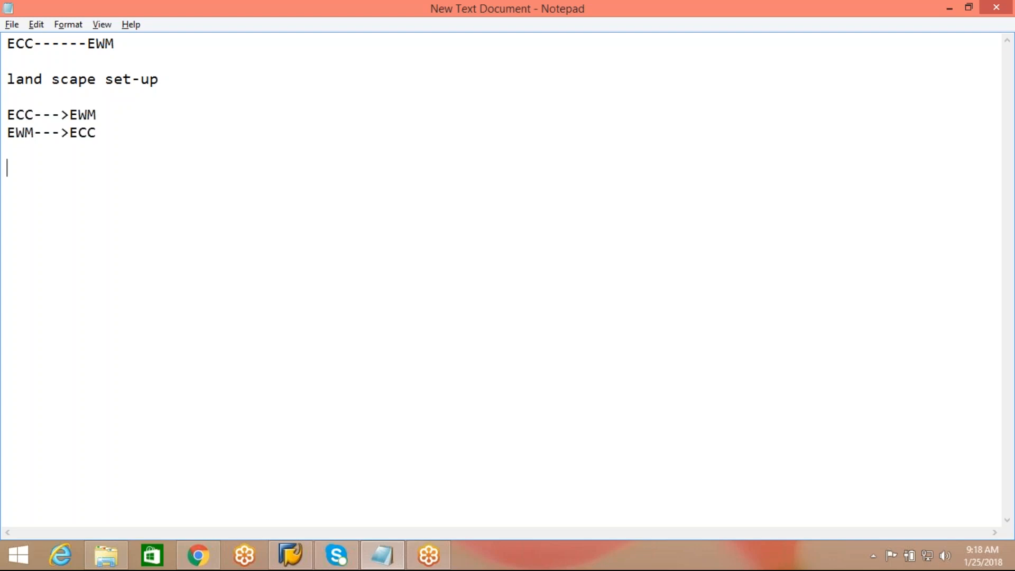
type("ECC ")
type(": 800 ")
type("EW")
type("M :")
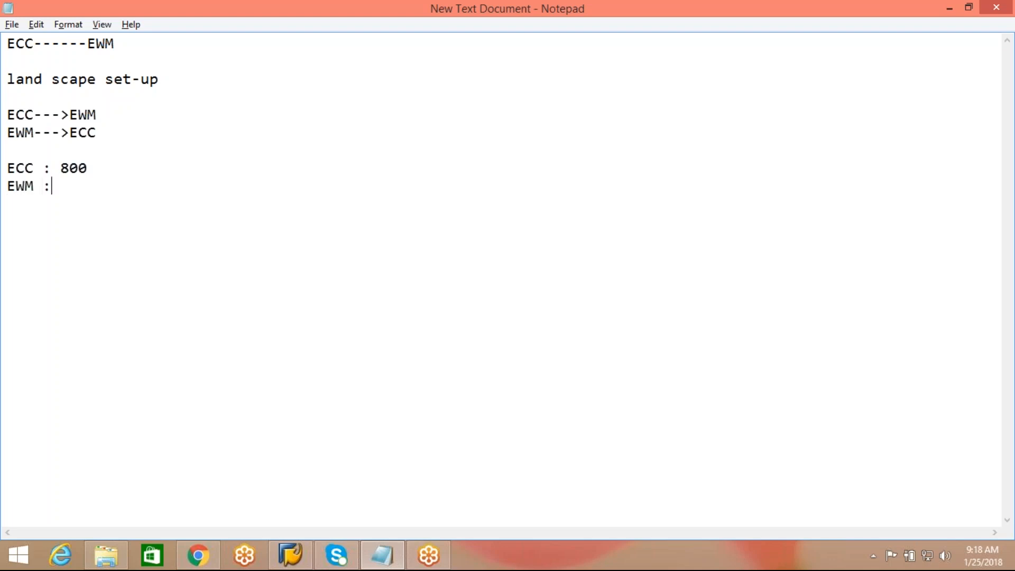
type(" 300")
key("Return")
key("Return")
Step: Add an SAP heading listing the standard clients 000, 066 and 001 on separate lines
type("SA{")
key("BackSpace")
type("P")
key("Return")
key("Return")
type("000")
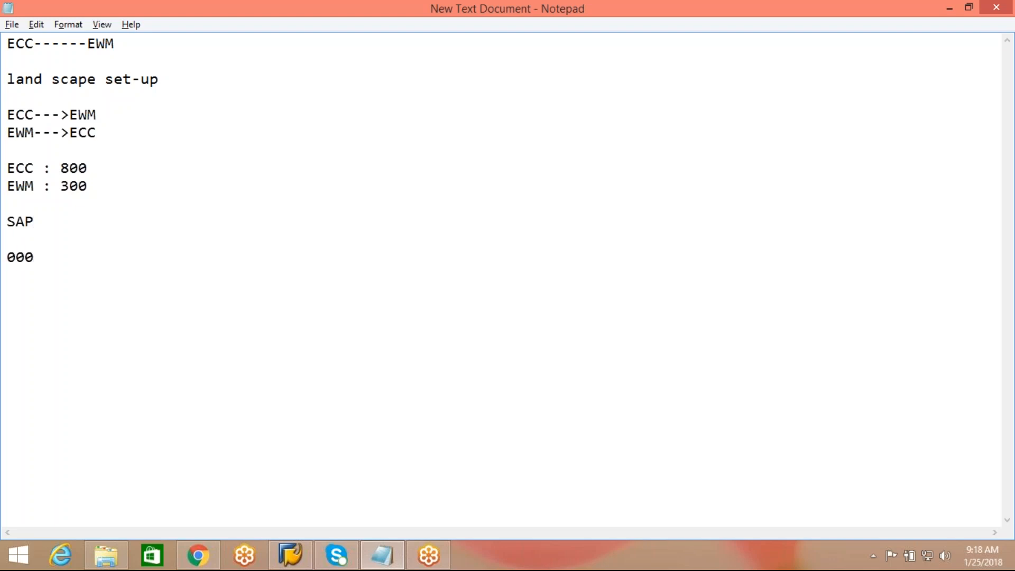
key("Return")
type("066")
key("Return")
type("001")
Step: Highlight client numbers 000, 001 and 066 in turn while explaining them
left_click_drag(35, 257, 7, 256)
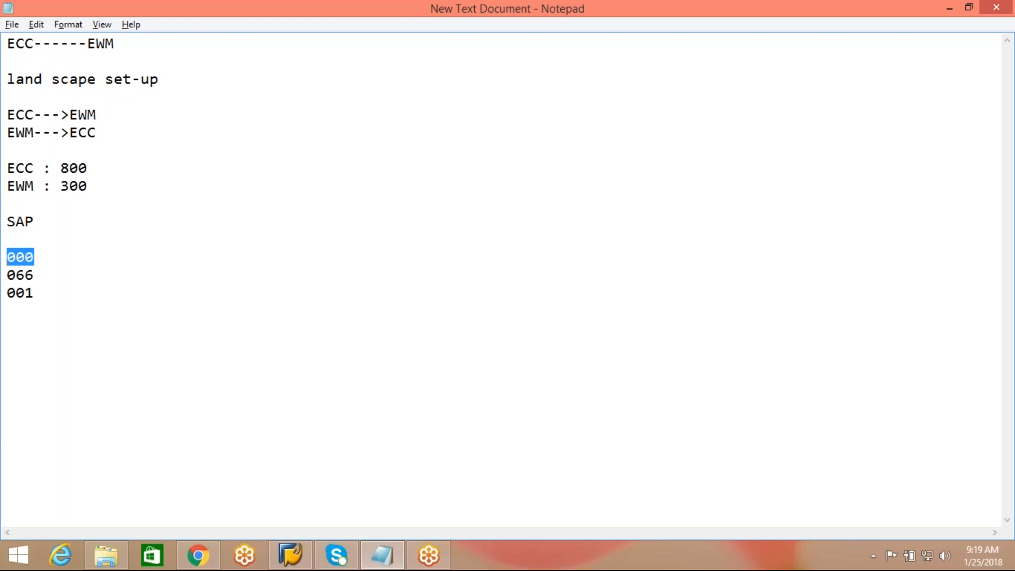
left_click_drag(35, 294, 8, 294)
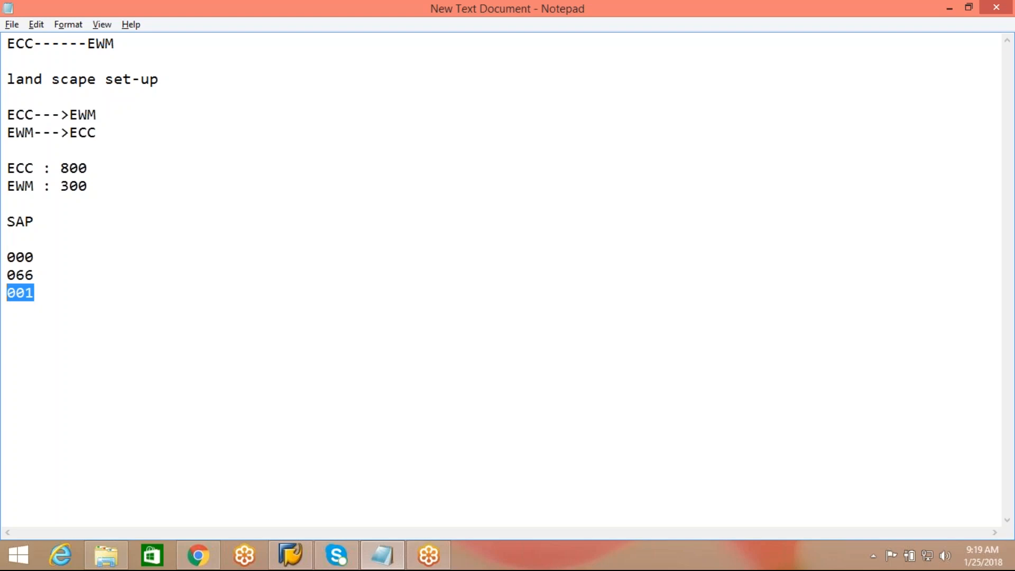
left_click_drag(41, 273, 7, 275)
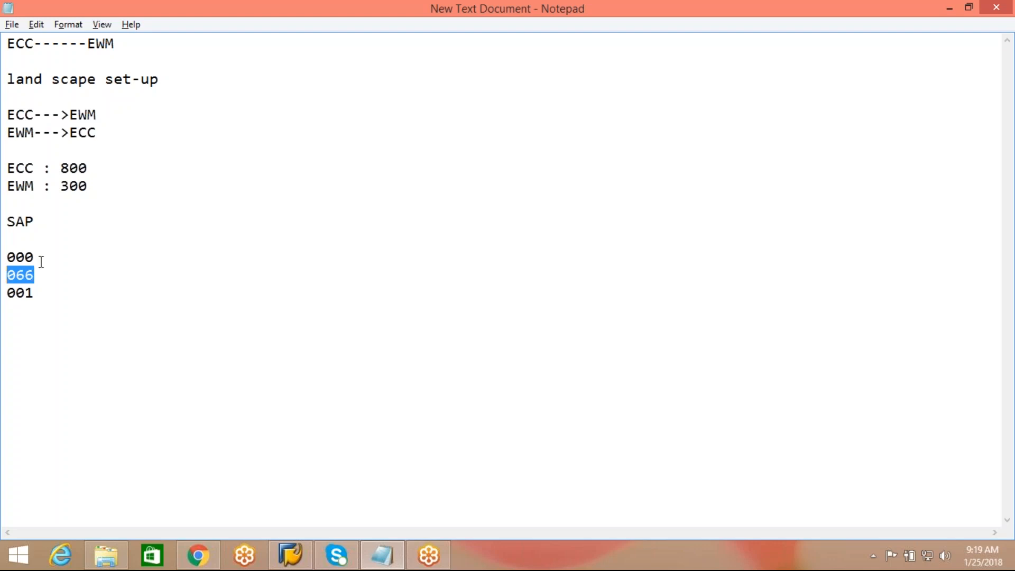
left_click_drag(36, 257, 6, 257)
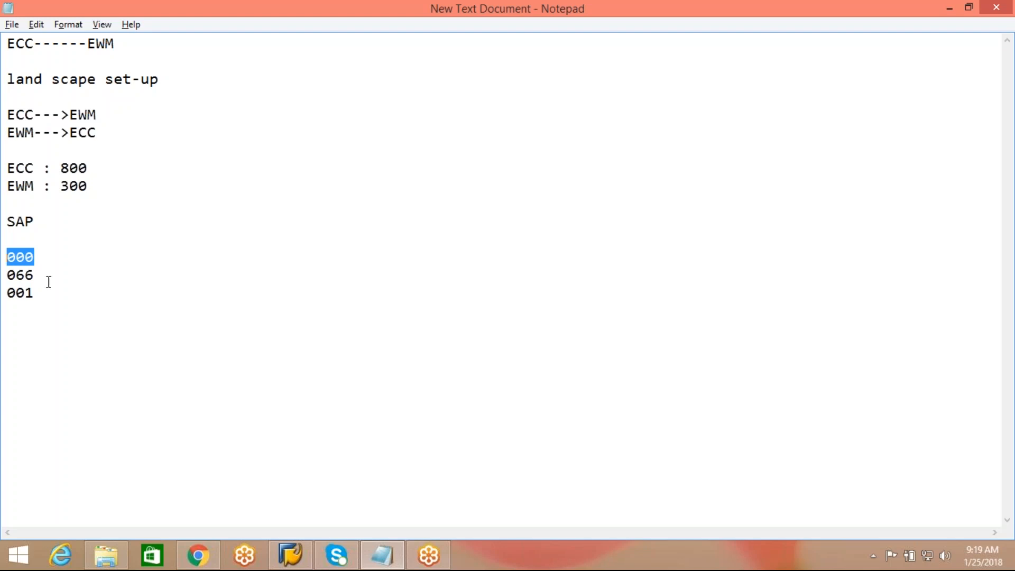
left_click_drag(41, 291, 6, 292)
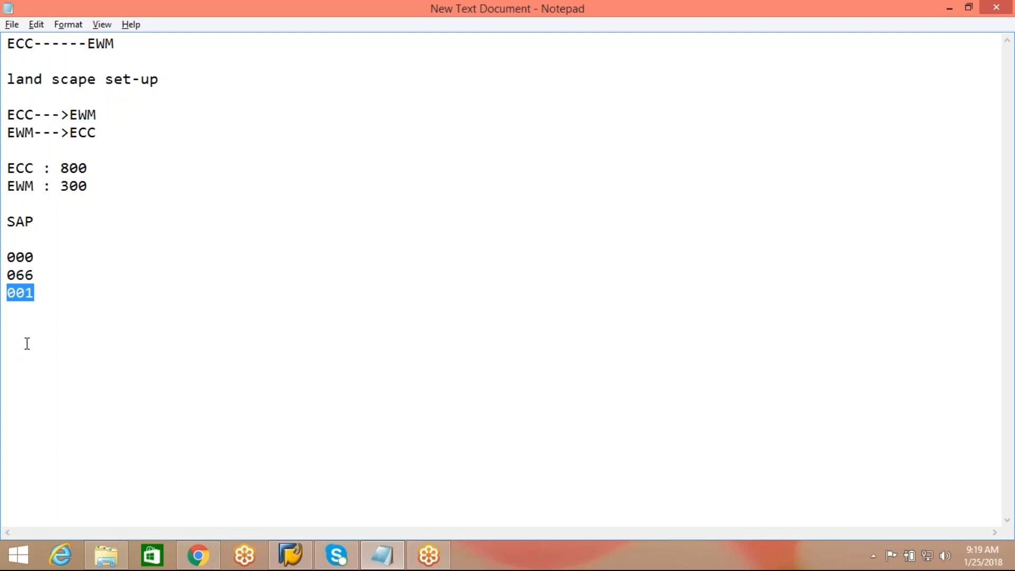
left_click(27, 343)
Step: Below the client list, note 'we can't connect clients directly' and 'logical name for client: logical system'
left_click(56, 291)
key("Return")
key("Return")
type("we can't ")
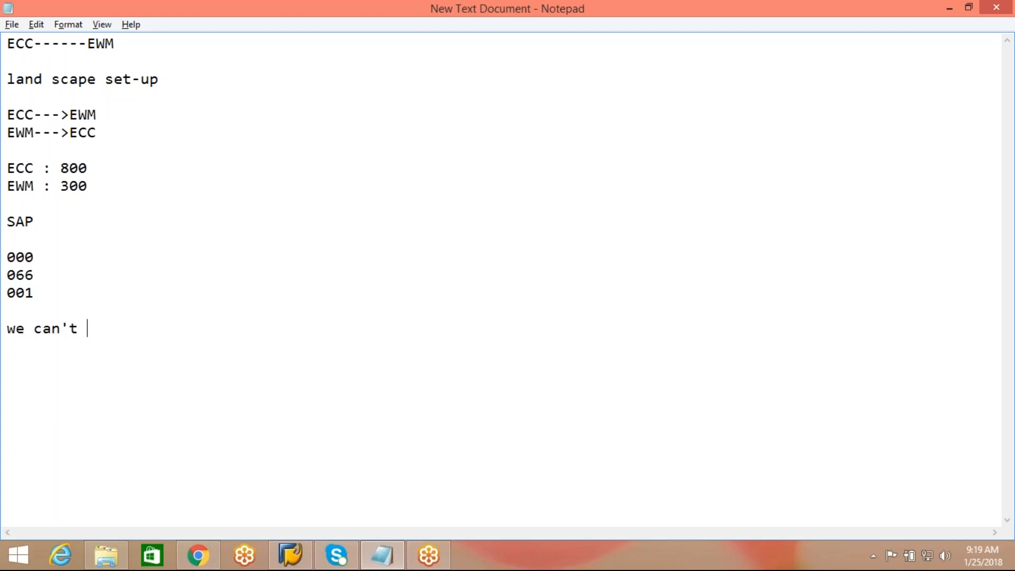
type("connect clien")
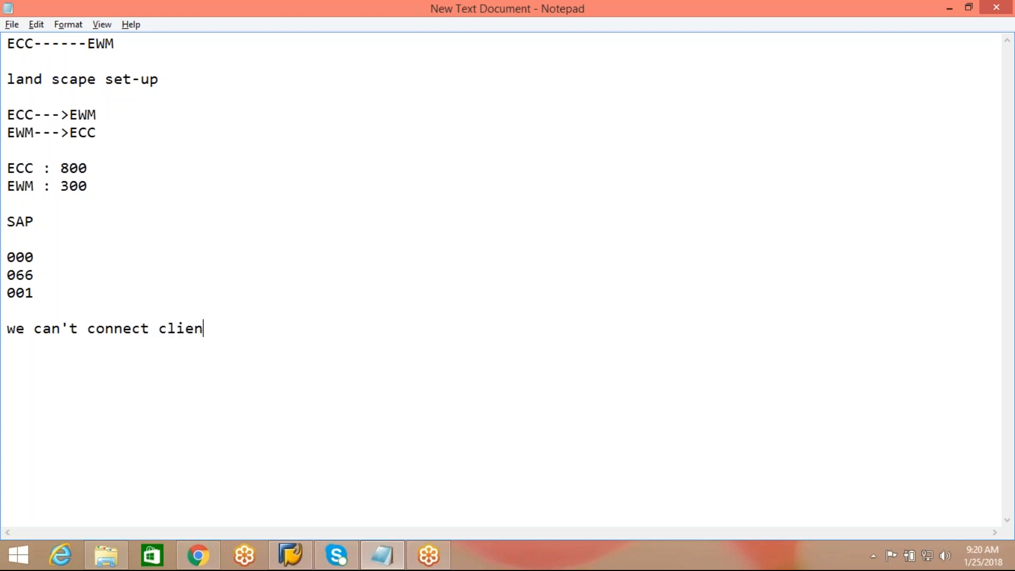
type("ts directly  ")
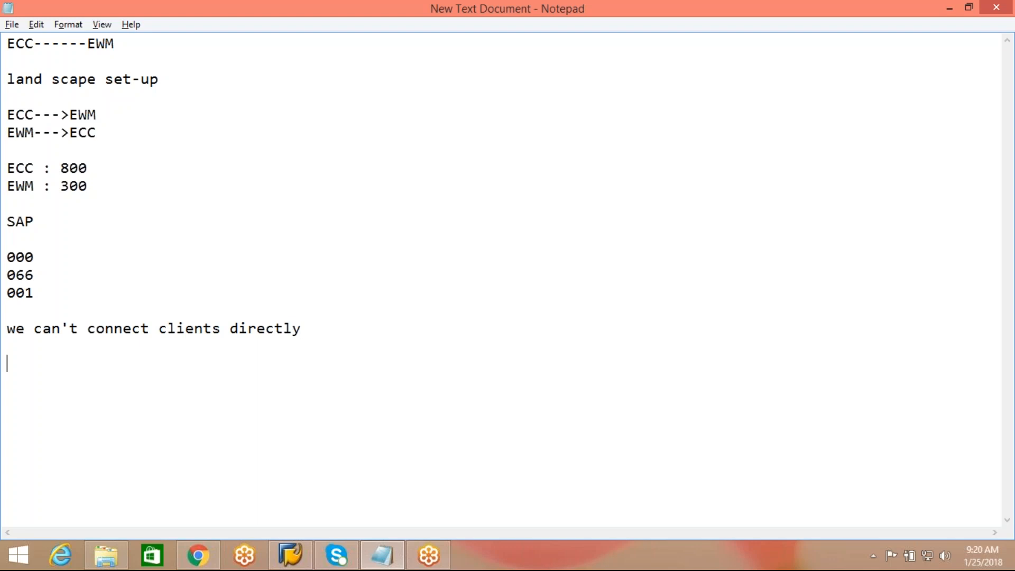
type("logical name f")
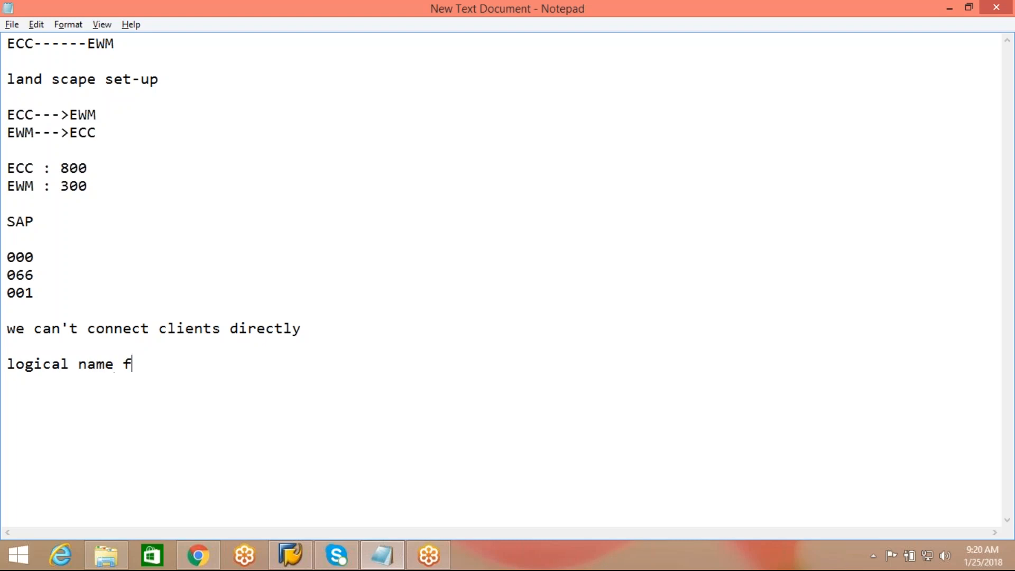
type("or client:  ")
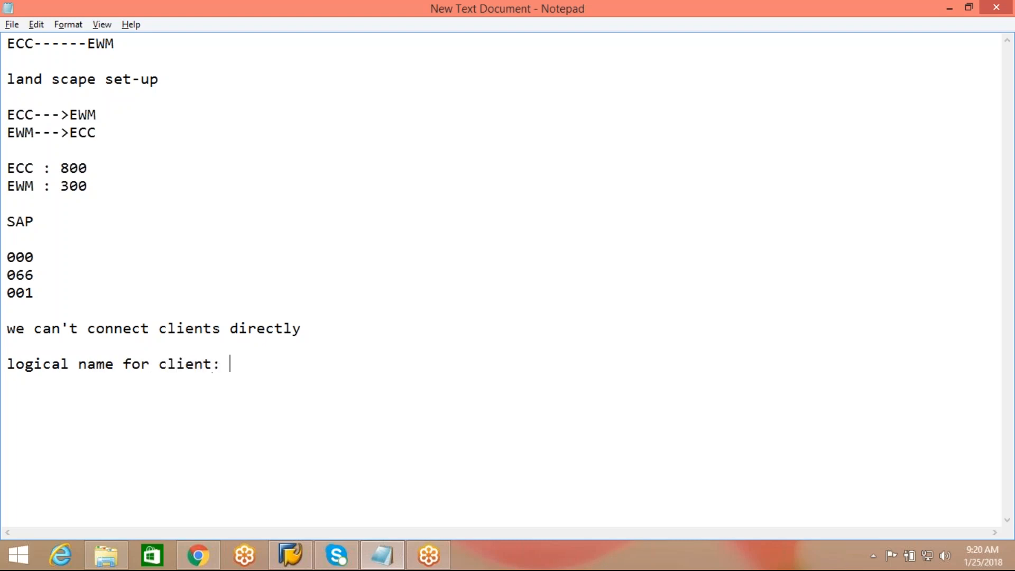
type("logical system")
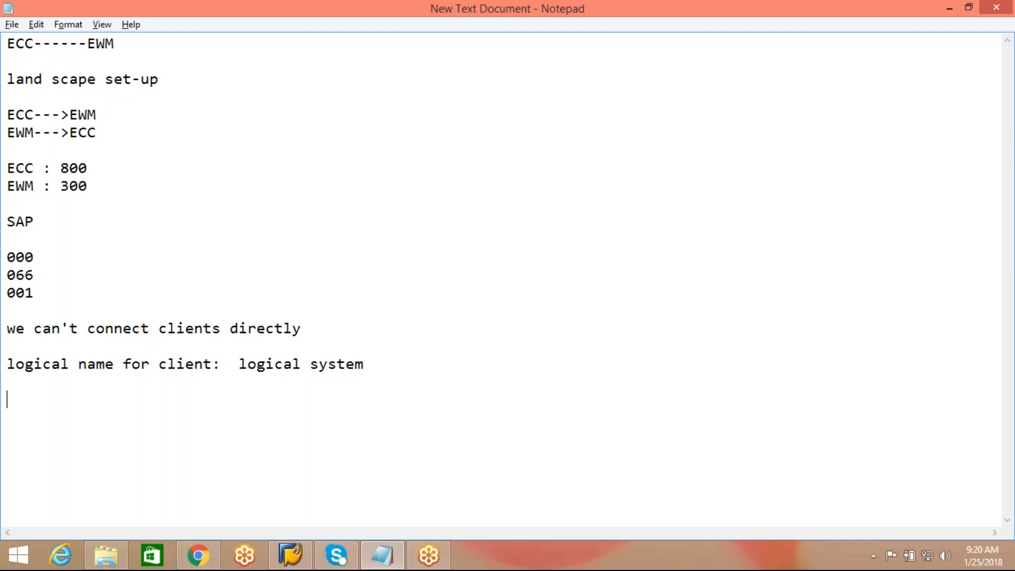
Step: Type the logical system naming pattern SYSCLNTNNN
type("SYSCLNT")
type("NNN")
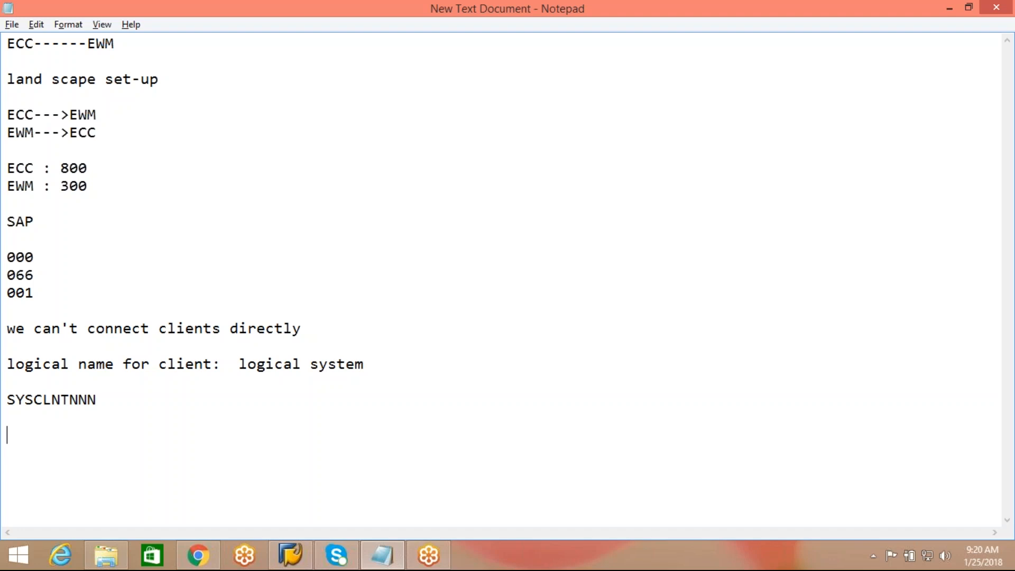
Step: List example logical systems ECCCLNT800 and EH7CLNT800, appending ---------- 800 to EH7CLNT800
type("ECCCLNT800")
key("Return")
type("E")
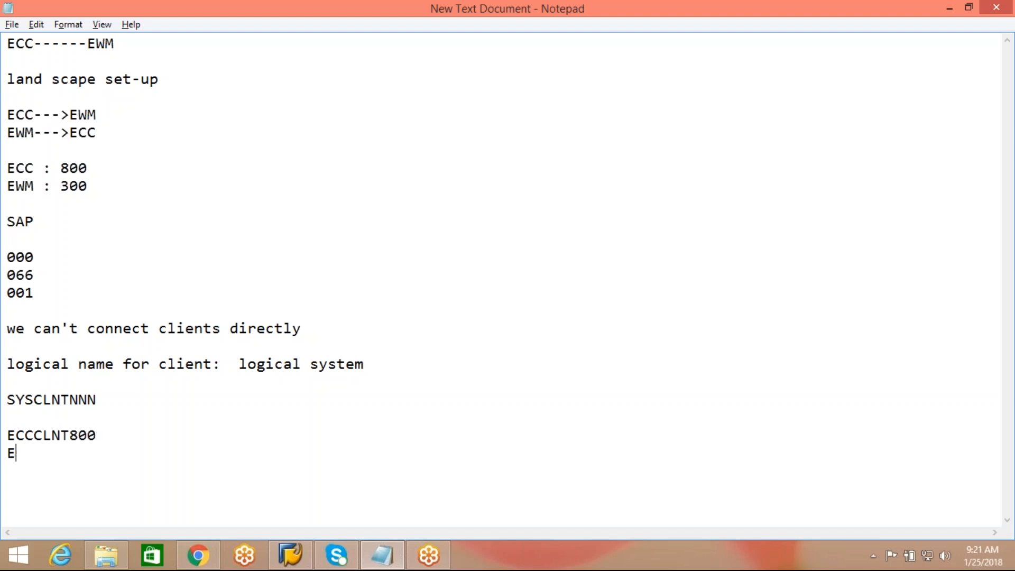
type("H7CLNT800")
key("Return")
key("Return")
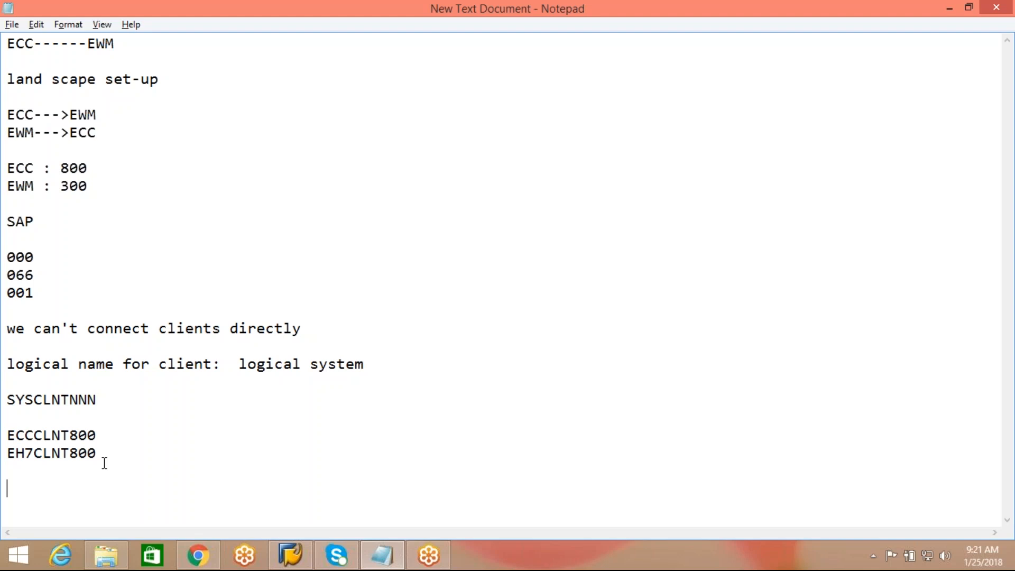
left_click(132, 460)
type("---------- 800")
key("Return")
key("Return")
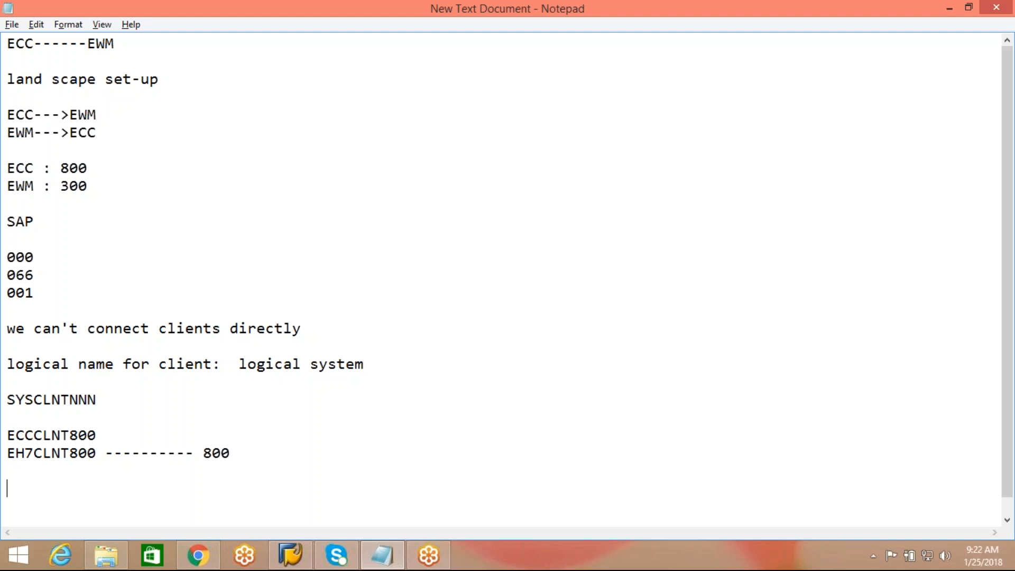
Step: Type 'RFC destination :' on the last line of the notes
type("RFC destinat")
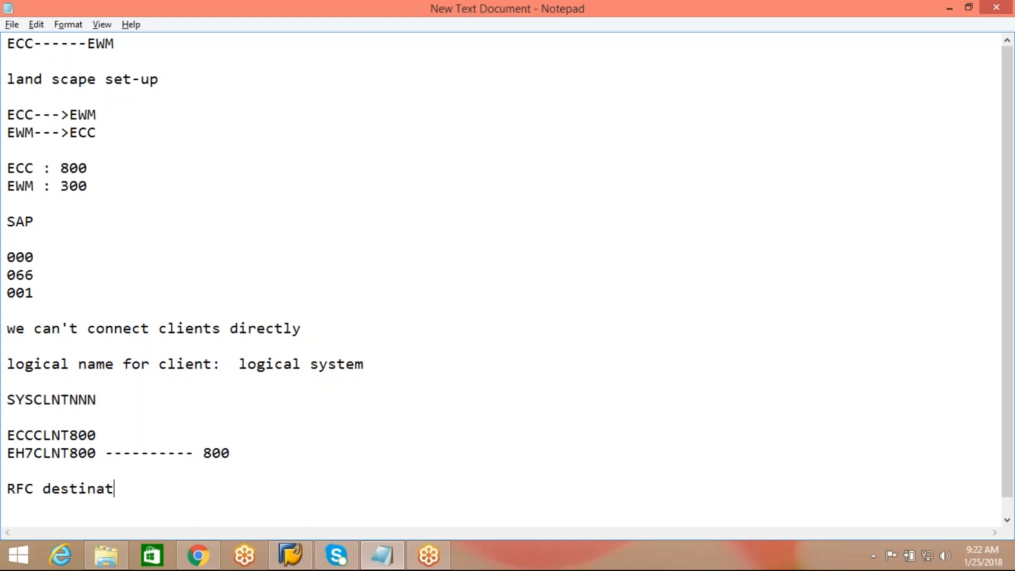
type("ion :")
Step: Log on to the EH7 connection in client 800 with the suggested user name and password
left_click(290, 555)
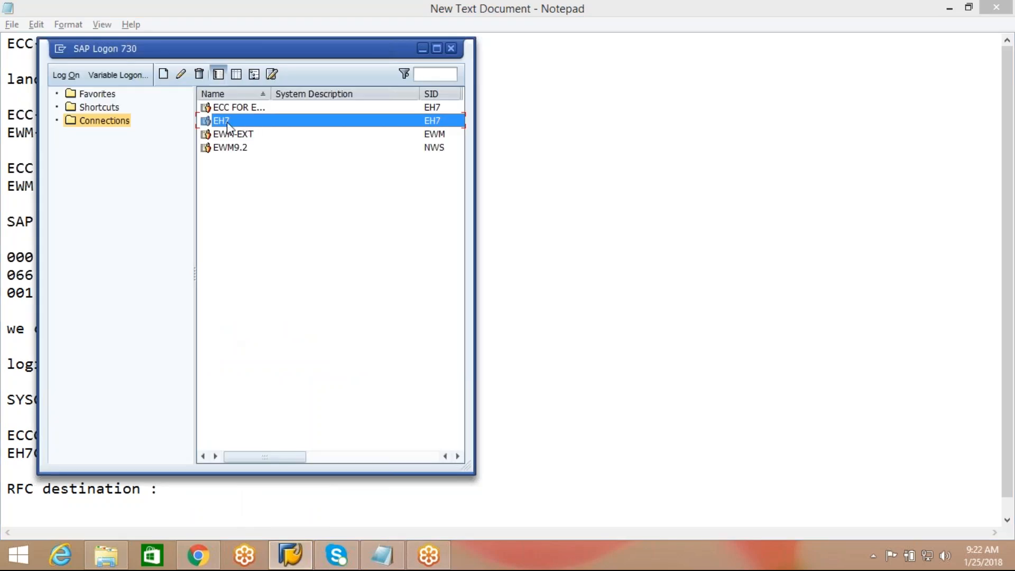
double_click(228, 127)
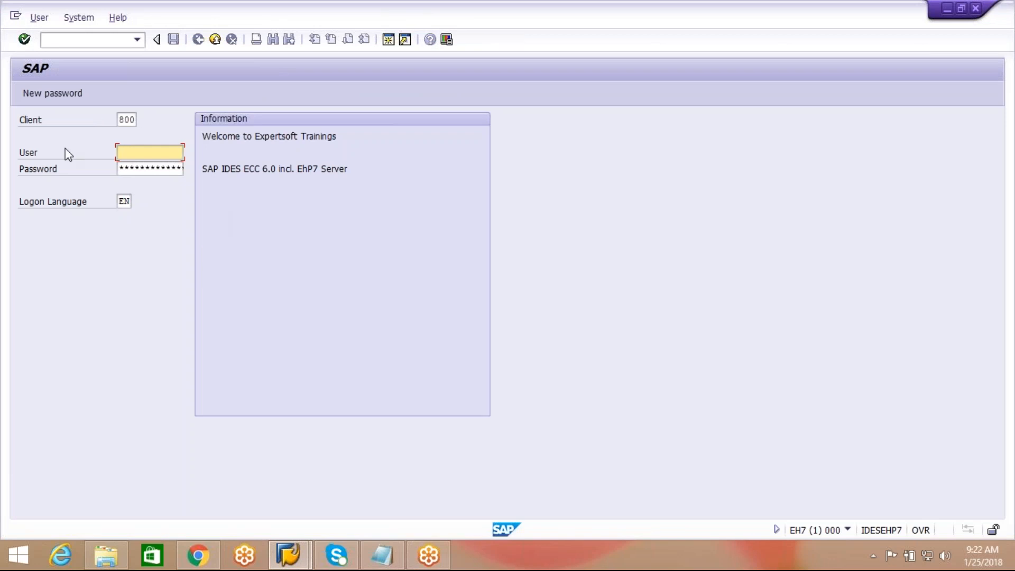
type("ck")
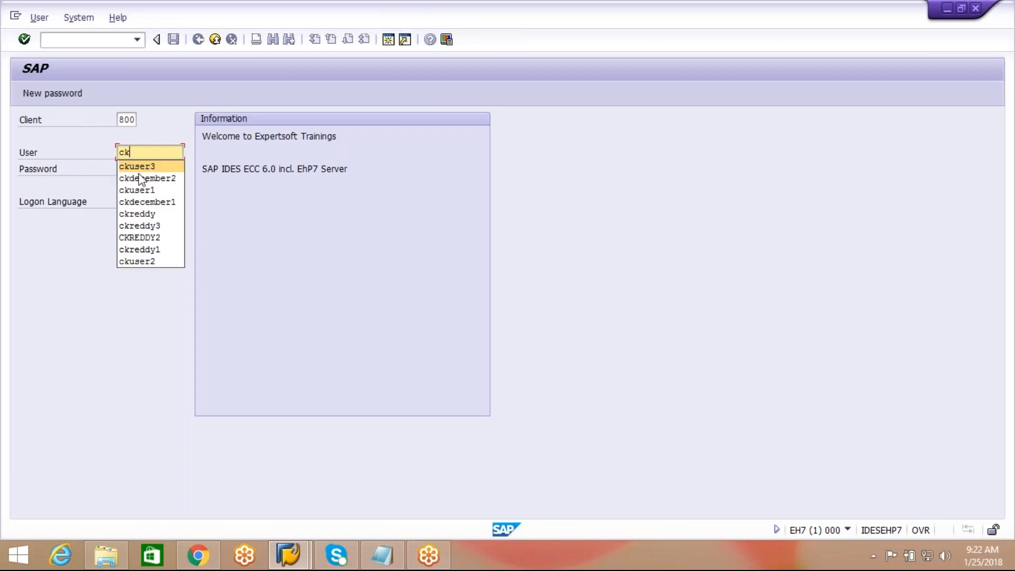
left_click(154, 167)
key("Tab")
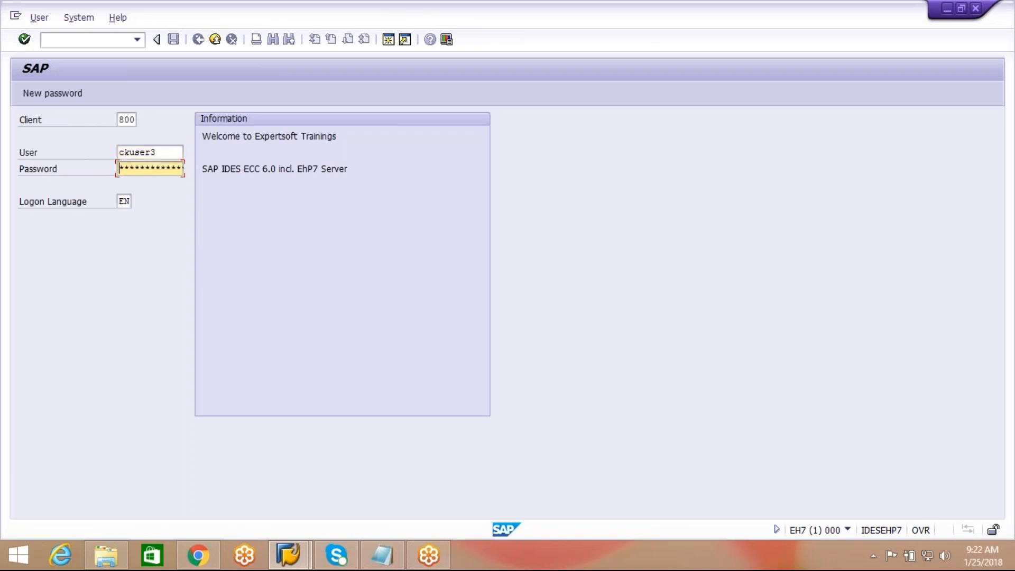
type("*****")
key("Return")
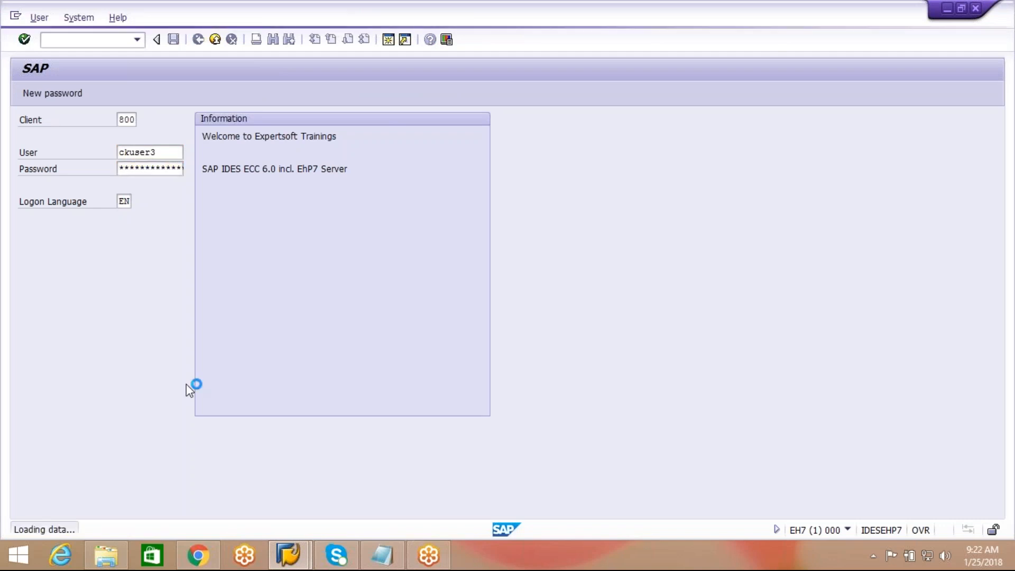
Step: Run SPRO, open the SAP Reference IMG and expand Integration with Other SAP Components
type("spro")
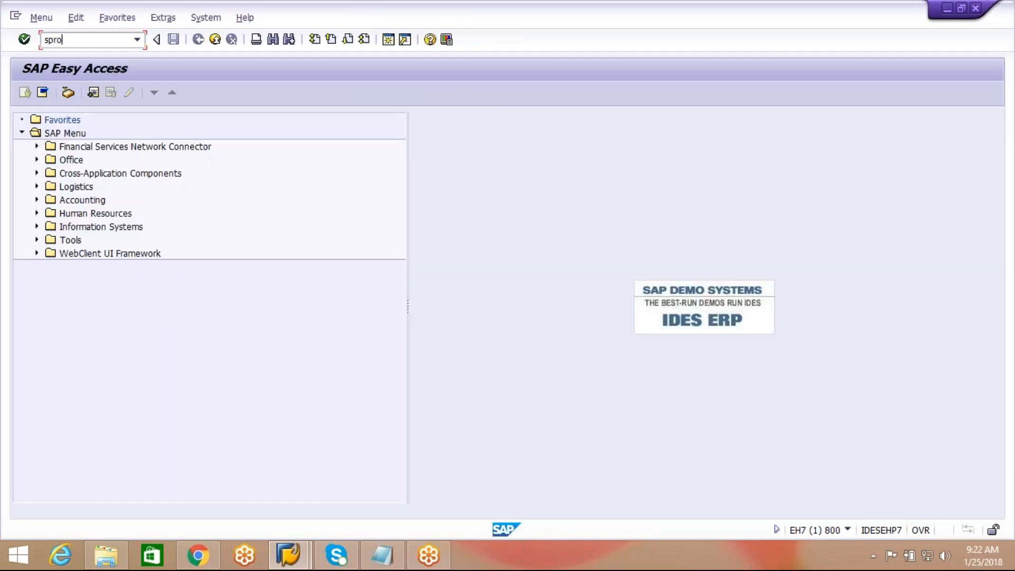
key("Return")
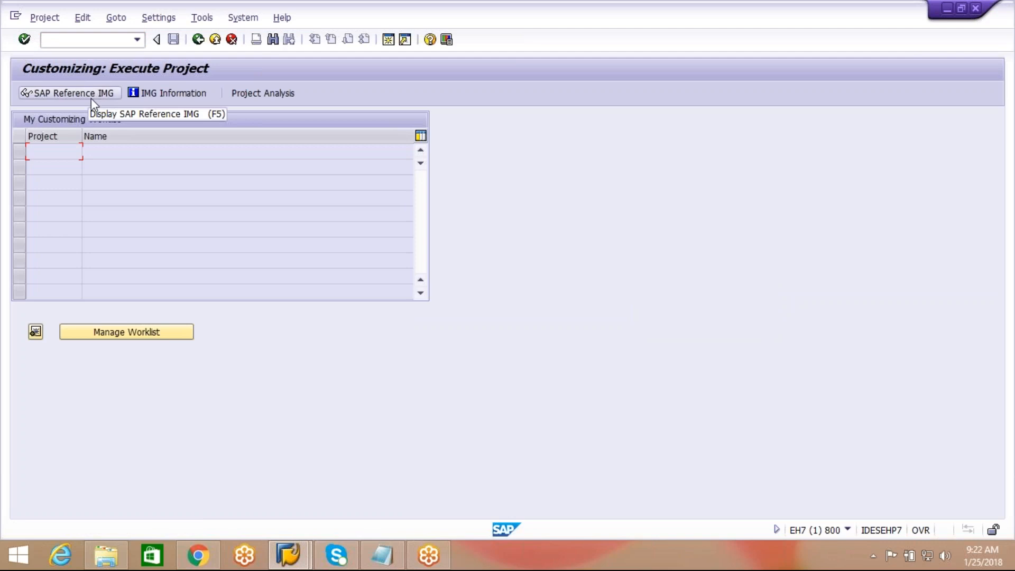
left_click(91, 94)
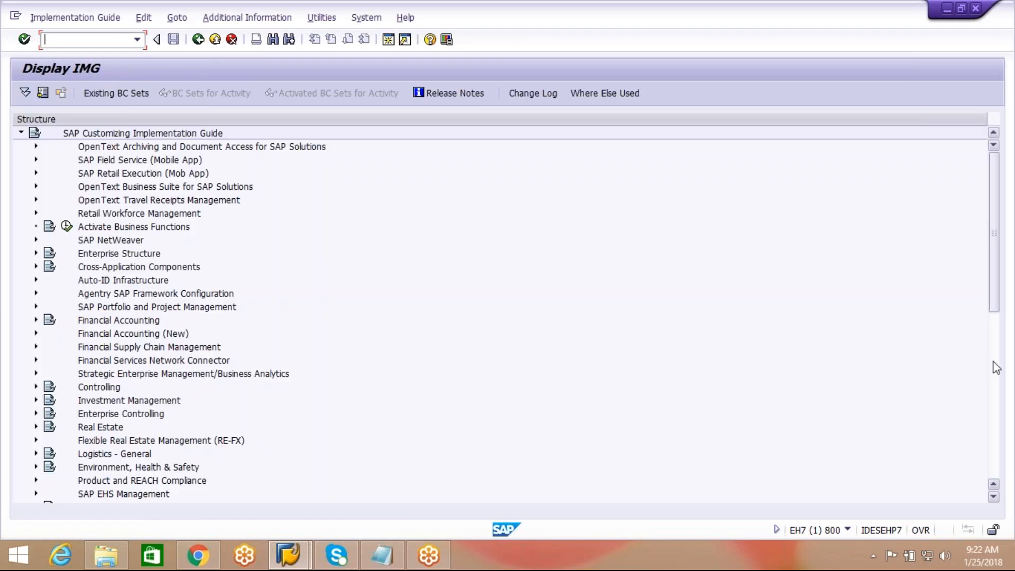
left_click_drag(992, 237, 996, 476)
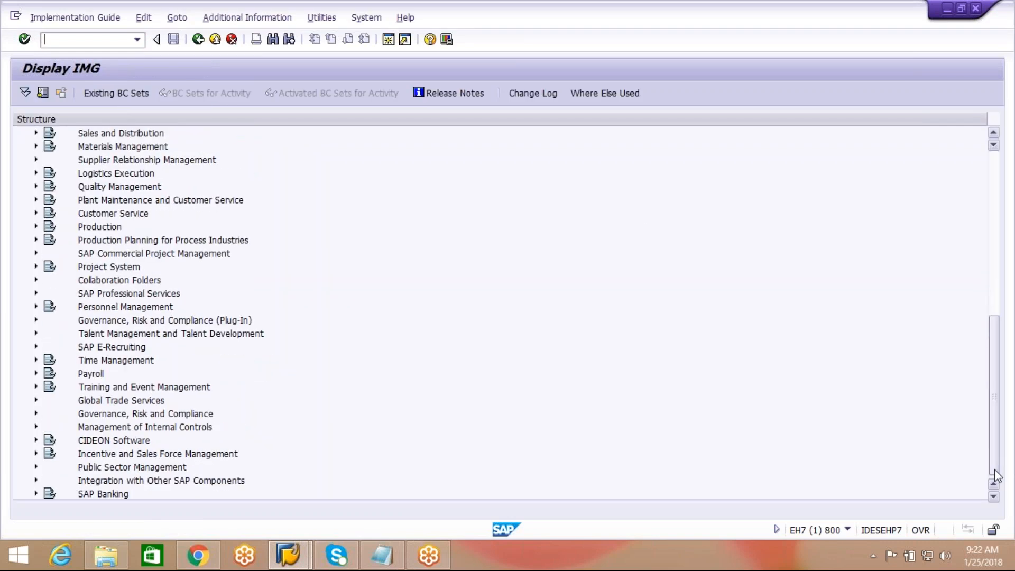
left_click(120, 487)
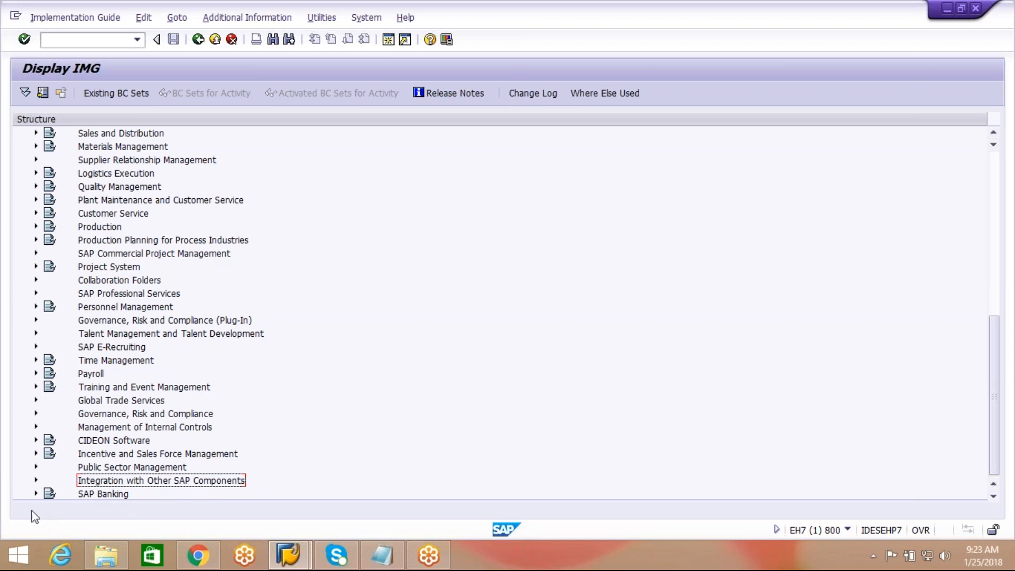
left_click(36, 480)
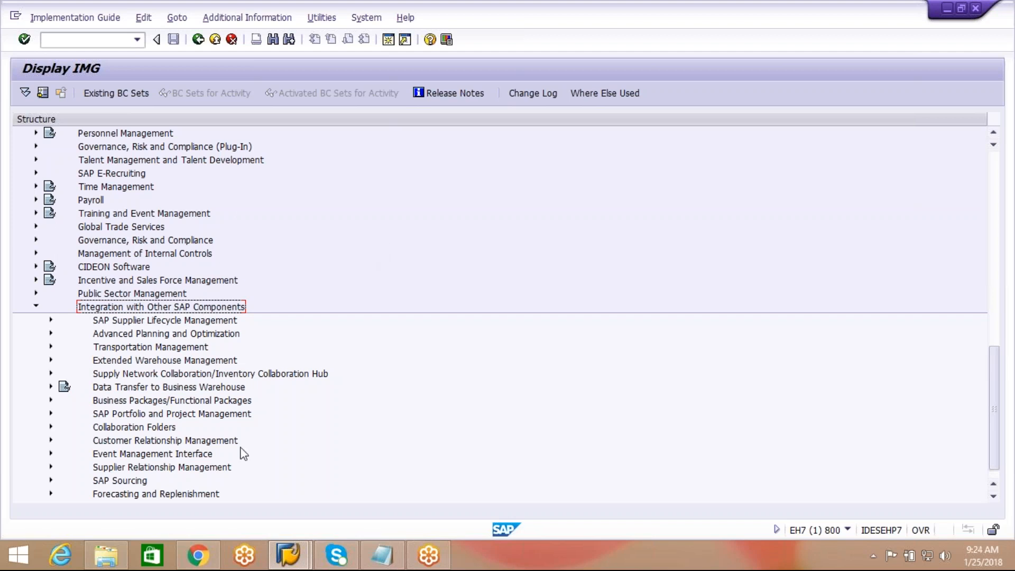
Step: Expand Extended Warehouse Management, then Basic Settings for Setting Up the System Landscape
left_click(165, 362)
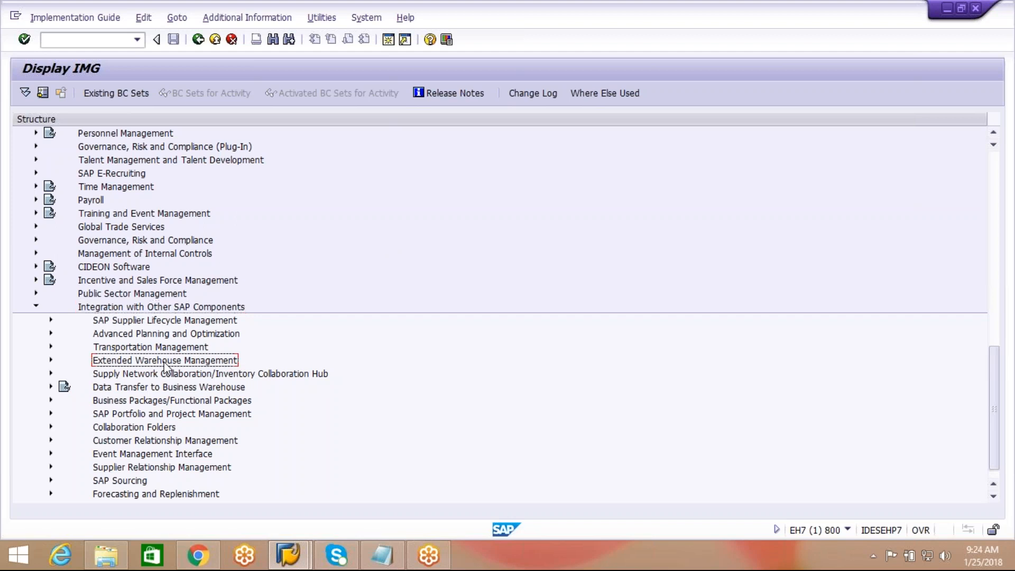
left_click(51, 360)
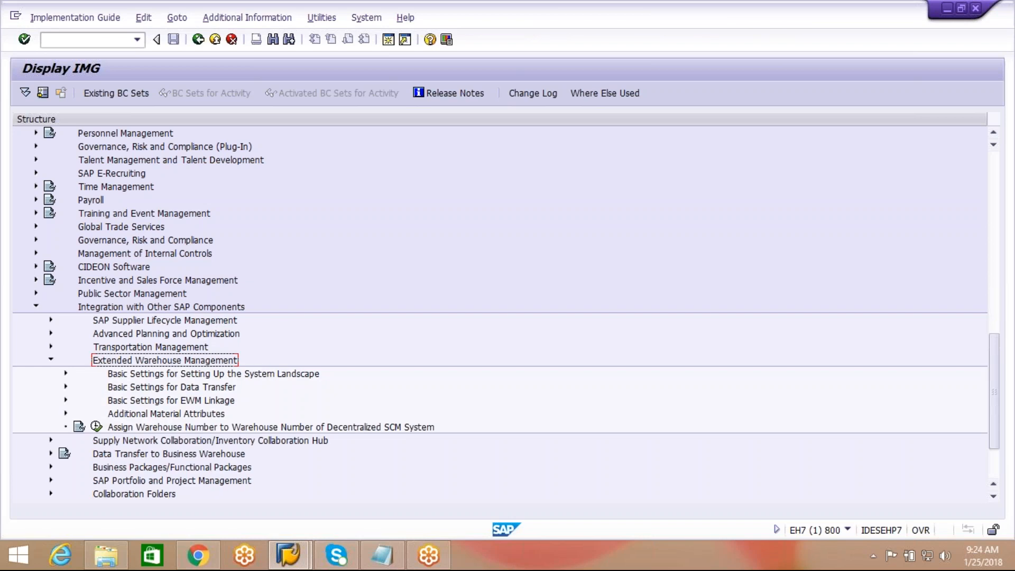
left_click(217, 376)
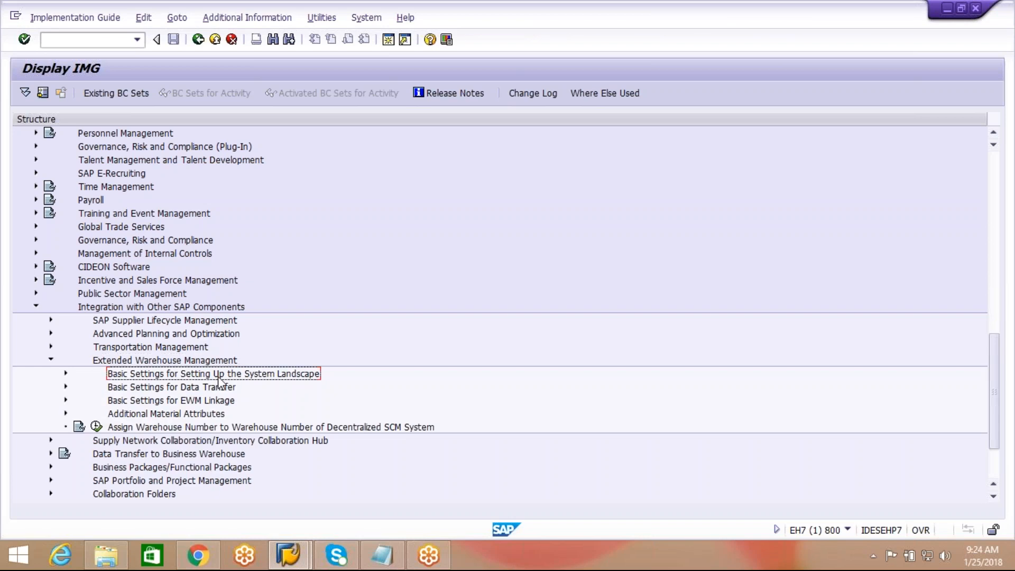
left_click(66, 374)
Step: Execute Name Logical System and confirm the cross-client caution to reach the Logical Systems overview
left_click(196, 389)
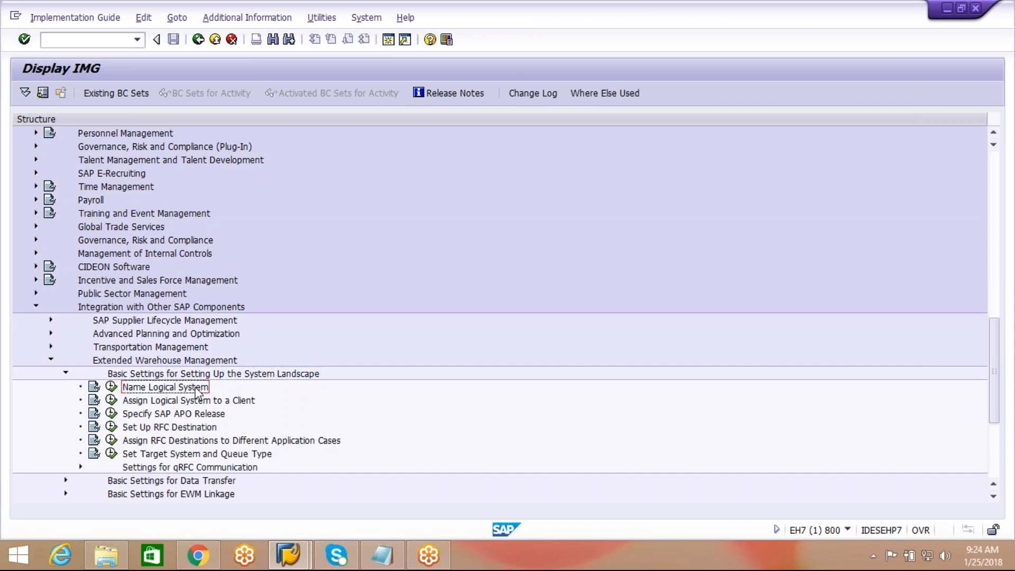
left_click(111, 387)
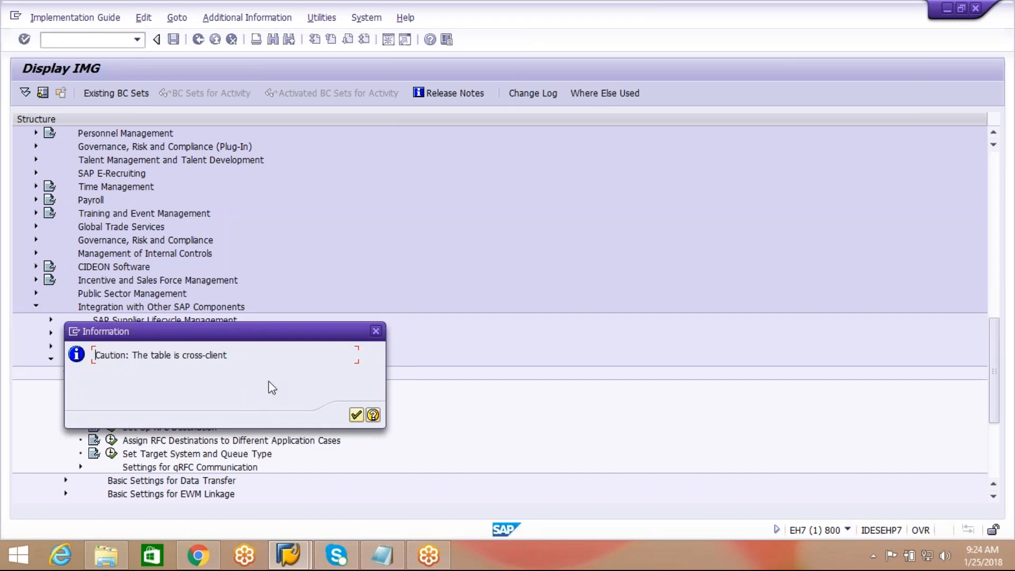
left_click(357, 415)
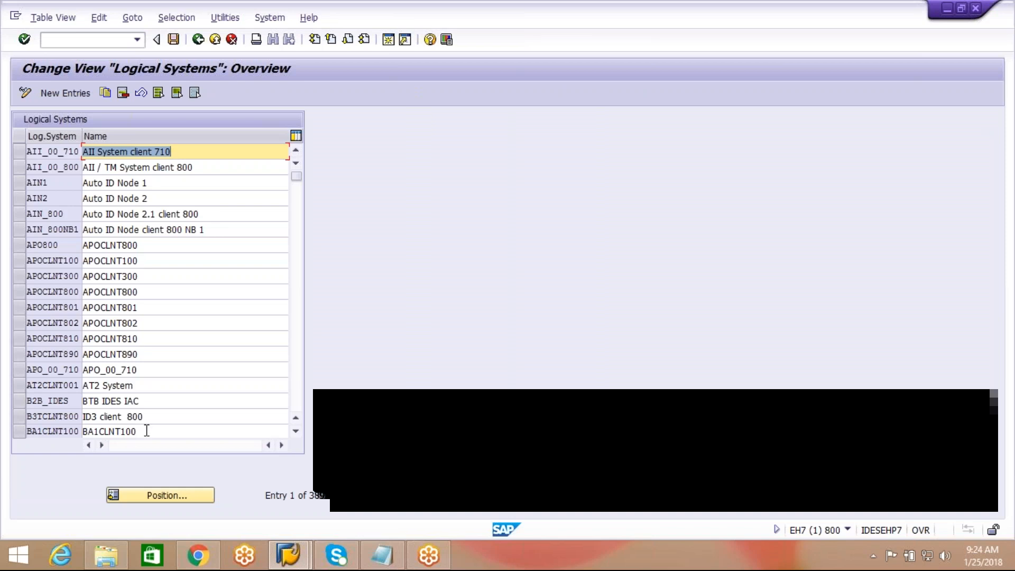
Step: Position the Logical Systems table on EH7CLNT800 and inspect its name
left_click(157, 498)
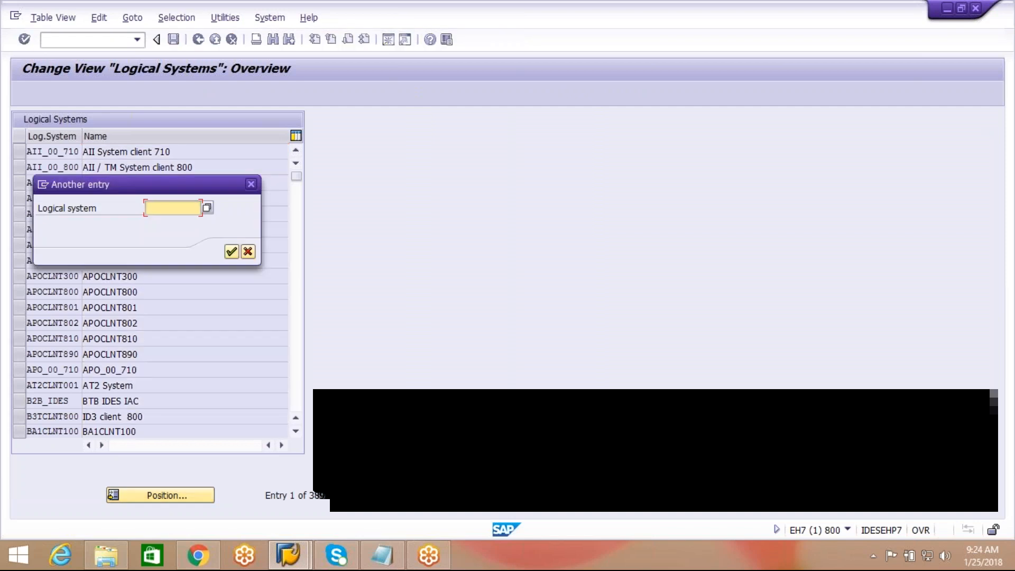
type("EH&C")
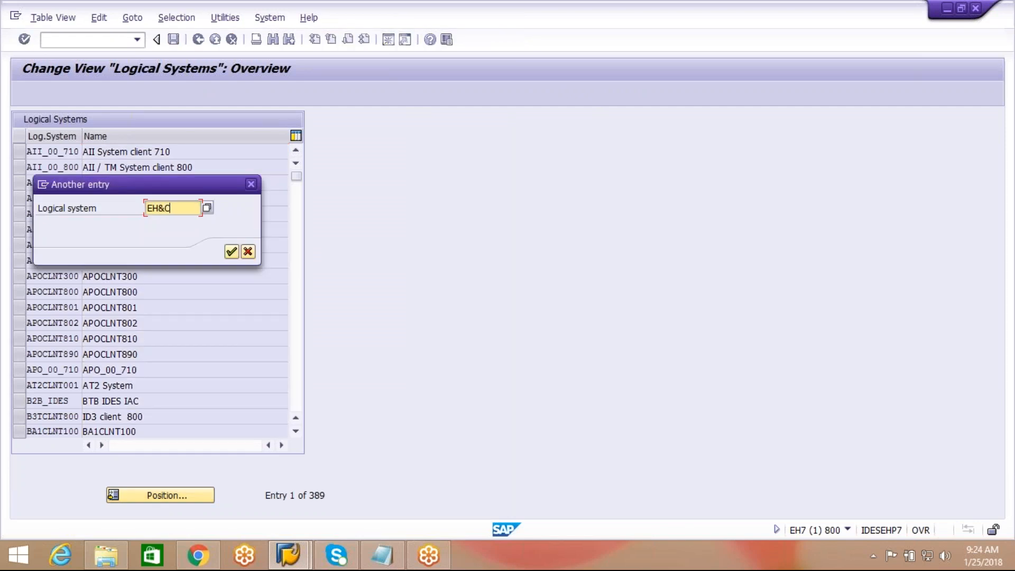
key("BackSpace")
key("BackSpace")
type("7CLNT8")
left_click(231, 252)
left_click(18, 155)
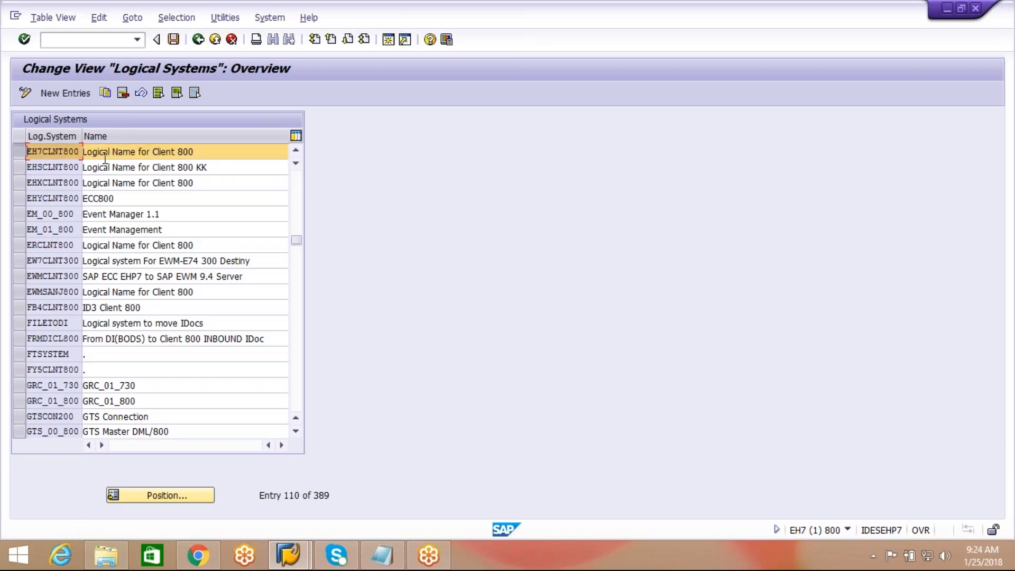
left_click(223, 156)
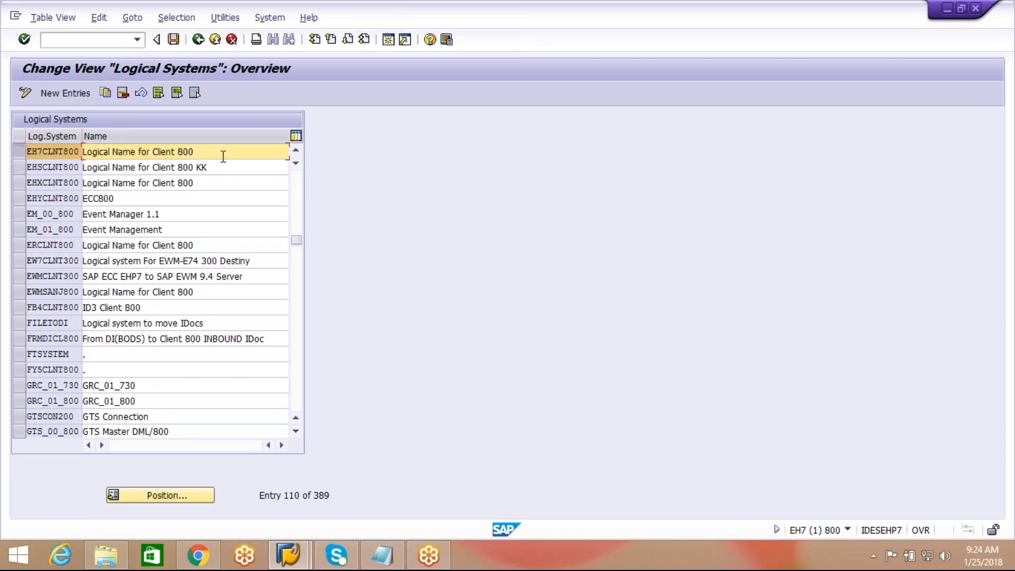
Step: Check which system and client are currently logged in
left_click(873, 556)
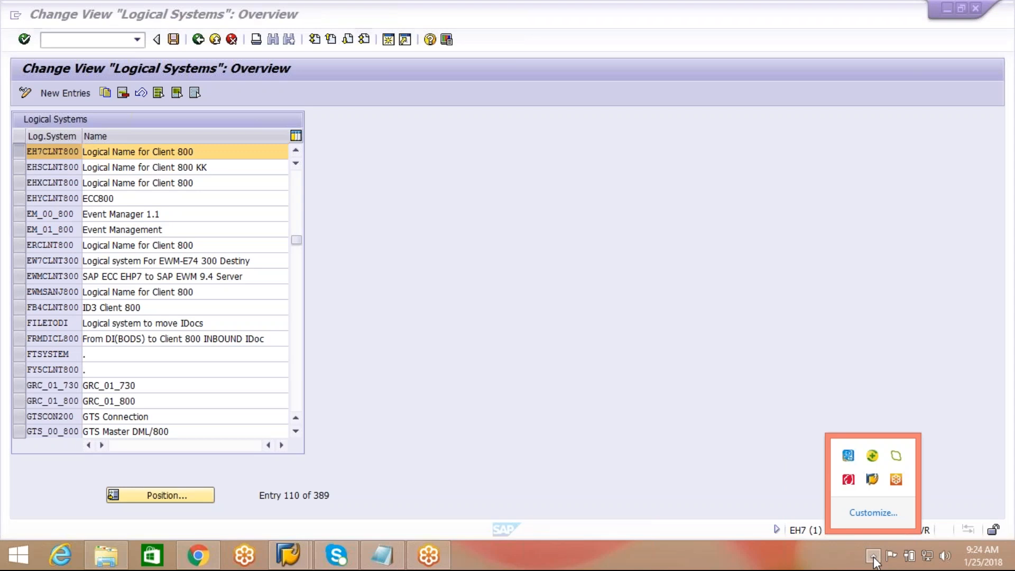
left_click(793, 525)
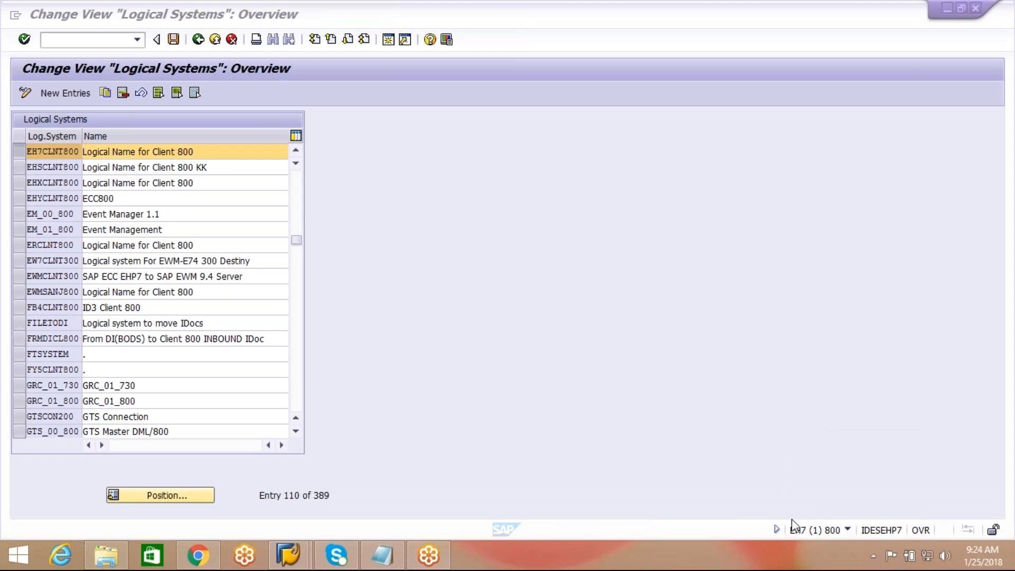
left_click(848, 528)
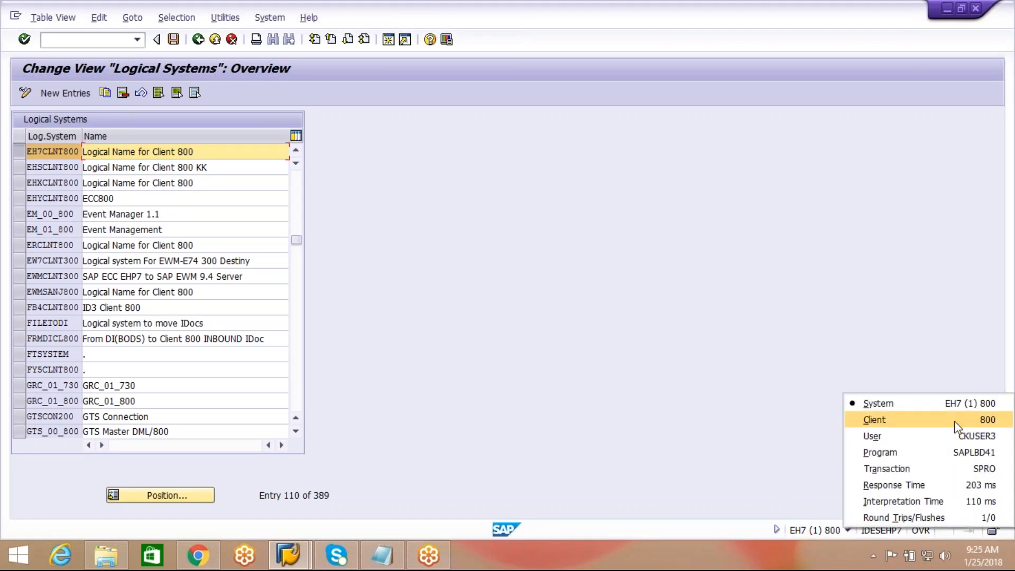
left_click(468, 418)
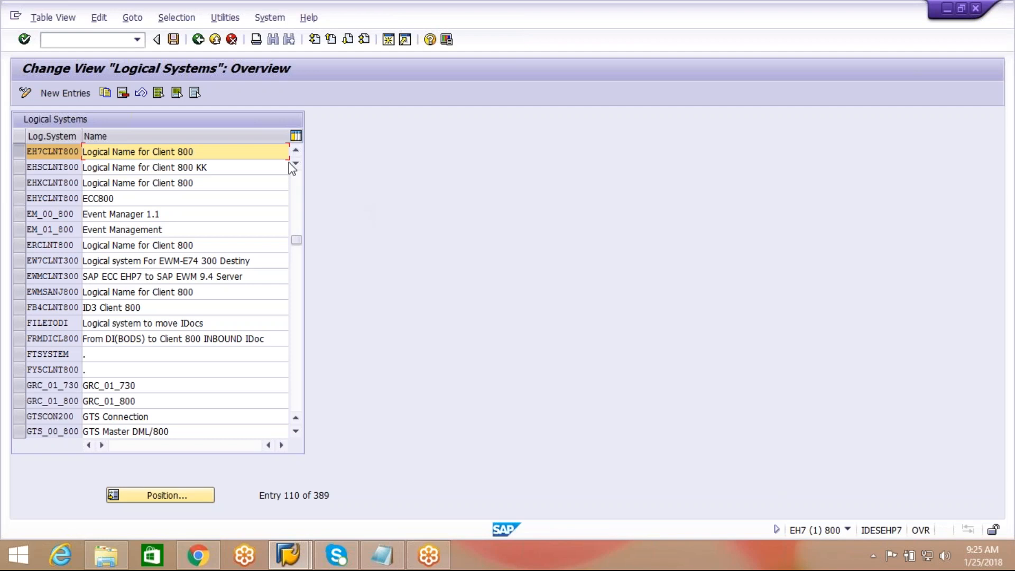
Step: Scroll up to the E74CLNT300 EWM client 300 row, then return to the IMG structure
left_click(295, 150)
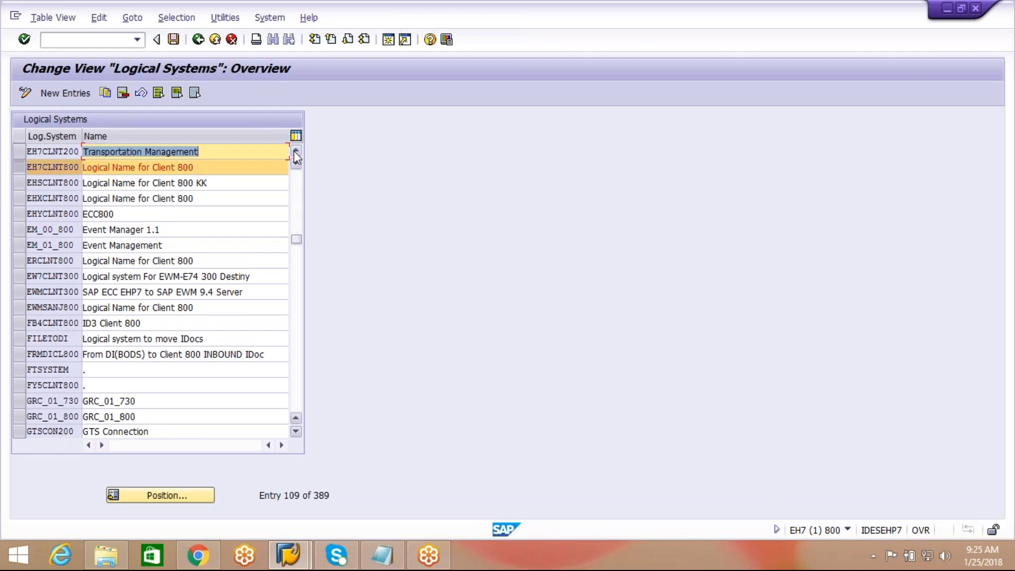
left_click(296, 151)
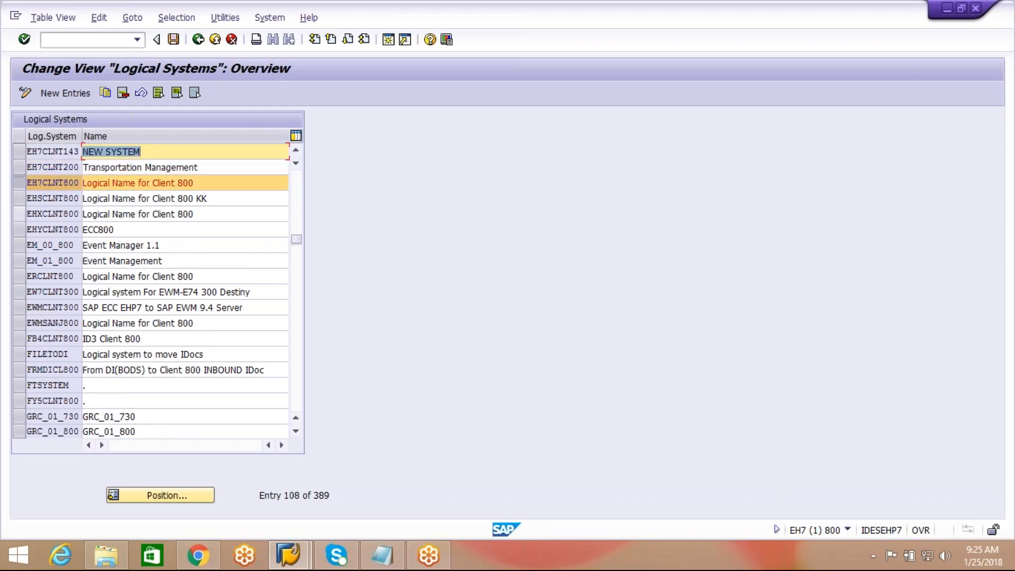
left_click(21, 184)
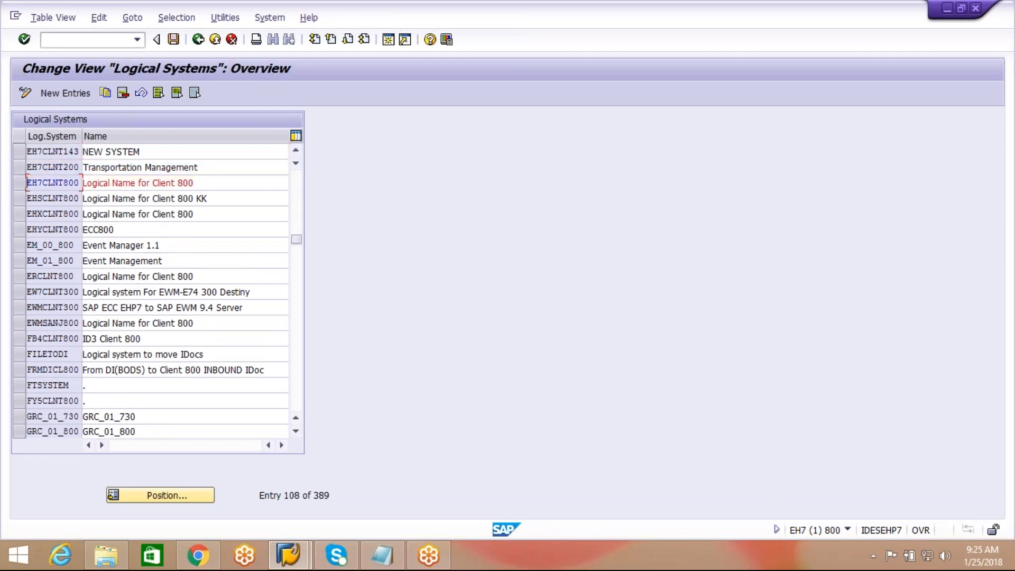
left_click(296, 150)
left_click(297, 150)
left_click(296, 150)
left_click(296, 149)
left_click(296, 150)
left_click(296, 150)
left_click(297, 150)
left_click(296, 150)
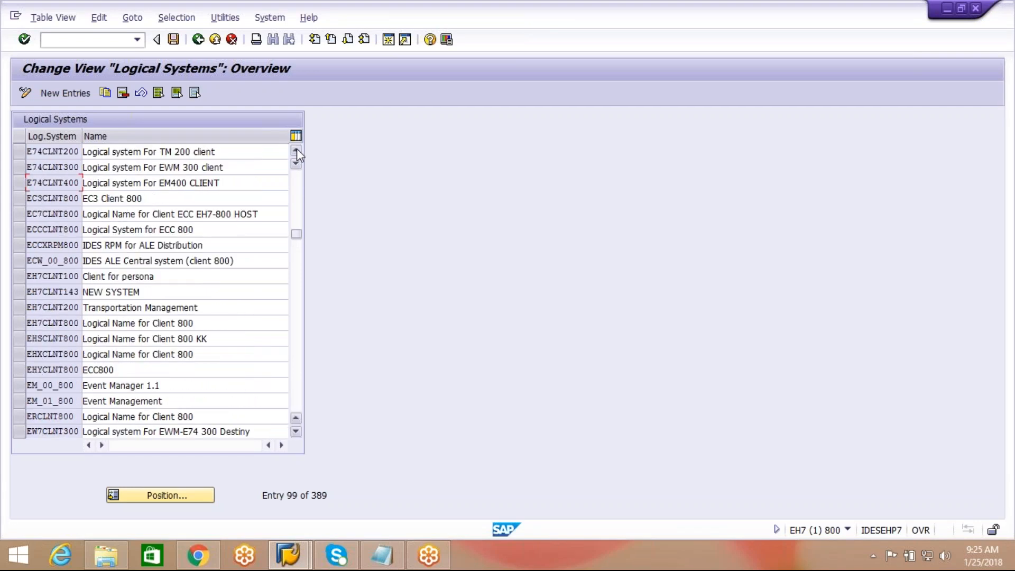
left_click(20, 167)
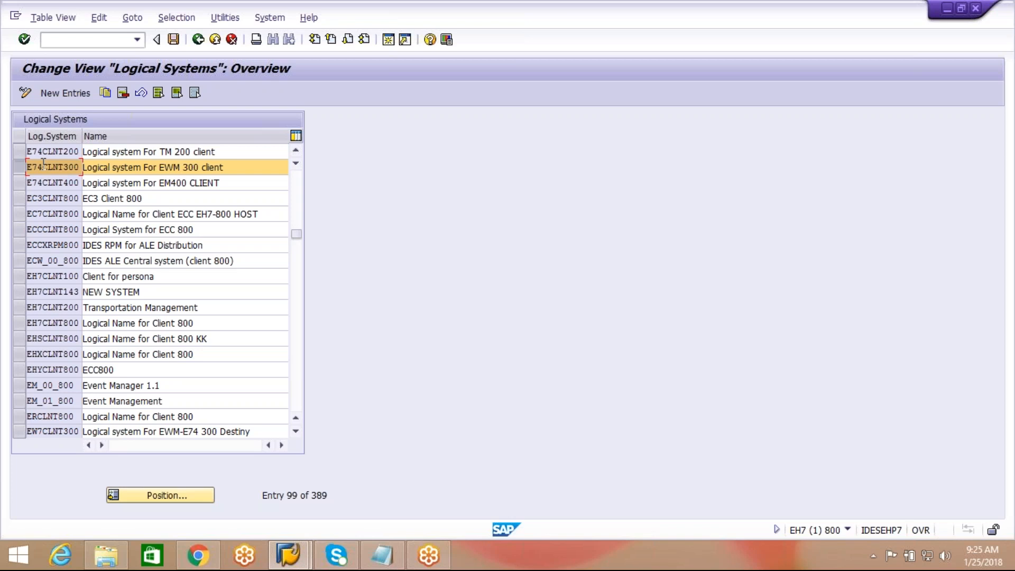
left_click(197, 40)
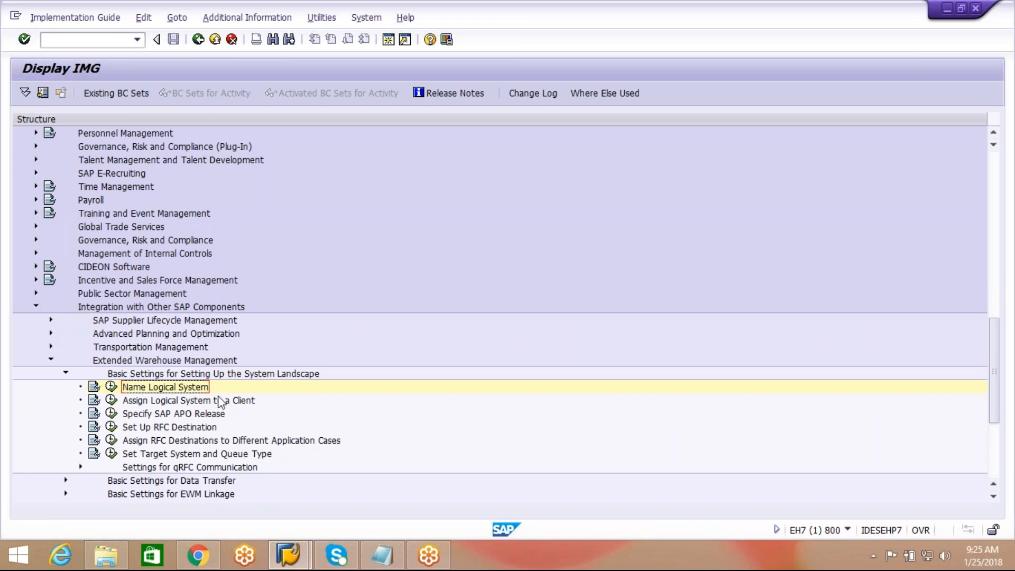
Step: Run Assign Logical System to a Client, accept the cross-client caution, and view client 800's details
left_click(234, 402)
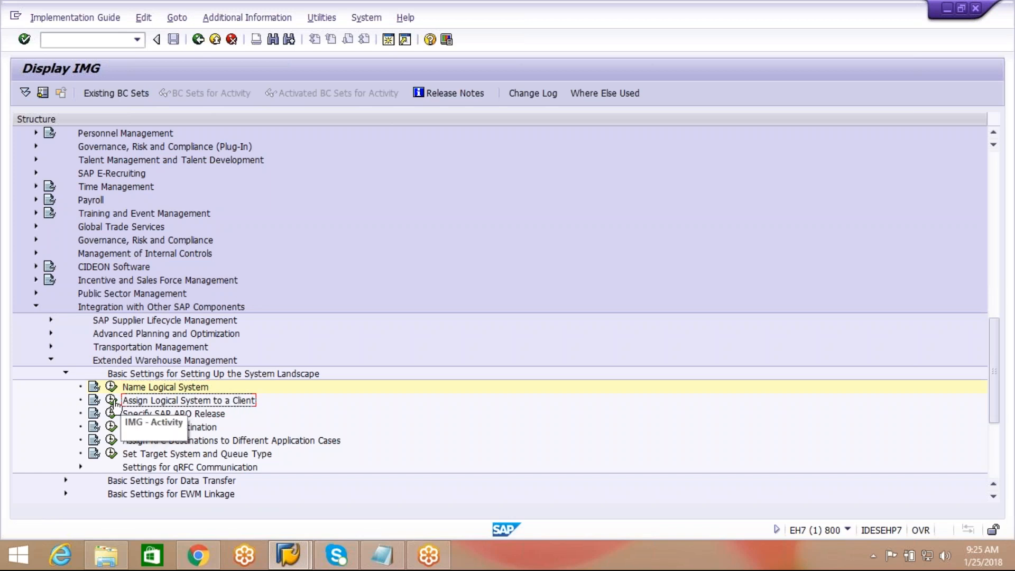
left_click(112, 400)
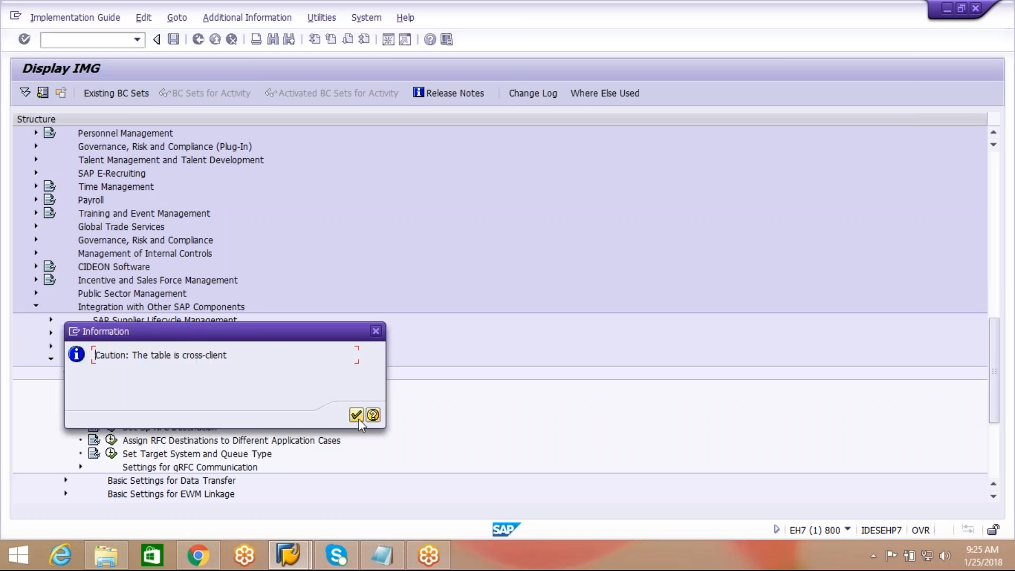
left_click(357, 416)
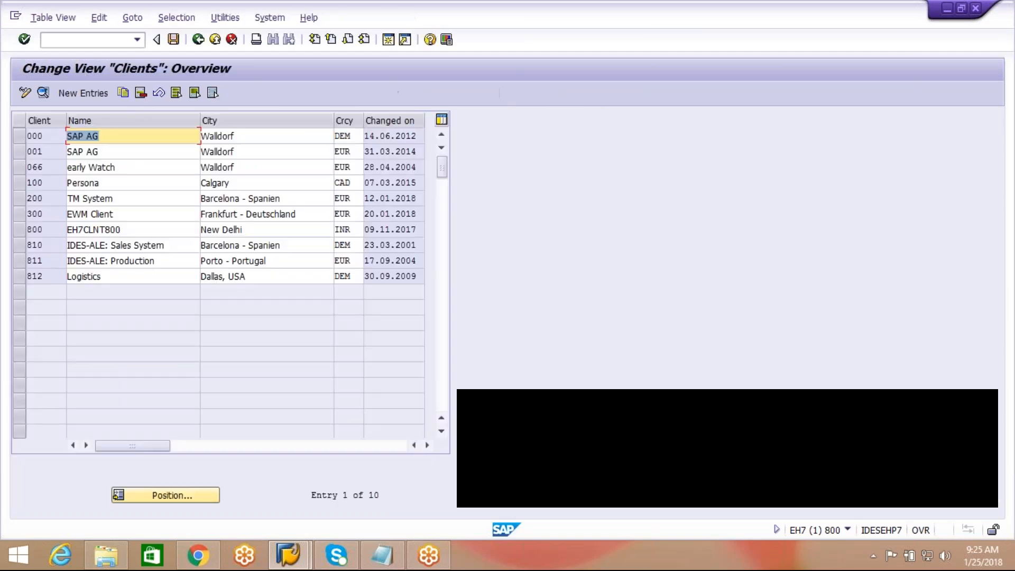
left_click(18, 229)
left_click(43, 93)
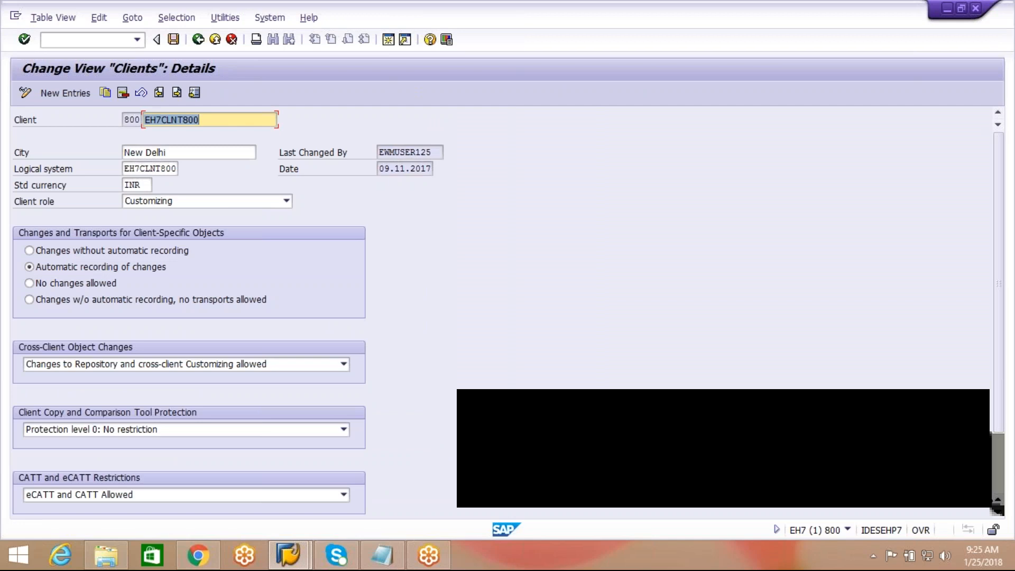
left_click(156, 169)
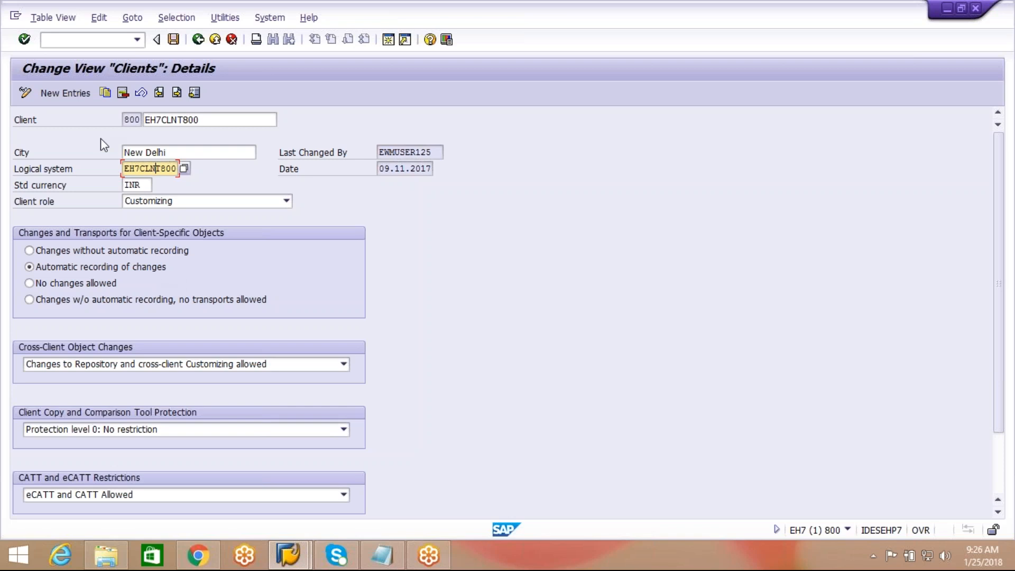
left_click(135, 117)
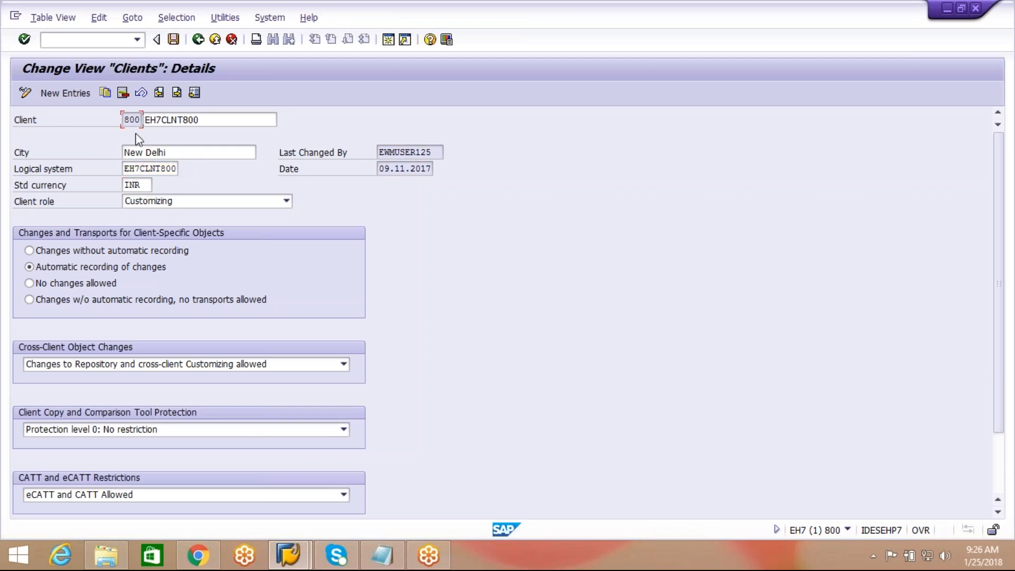
double_click(146, 168)
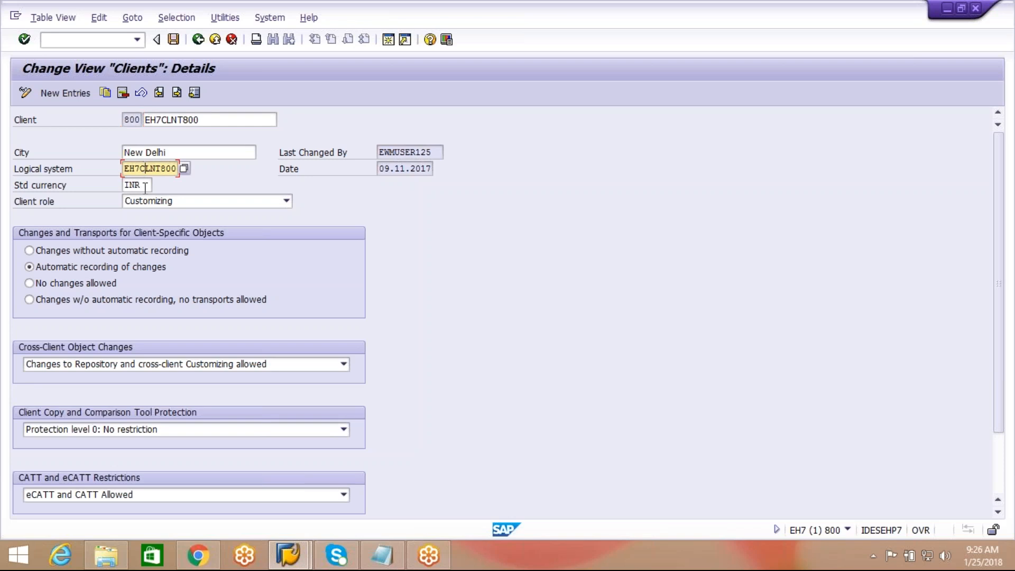
left_click(145, 186)
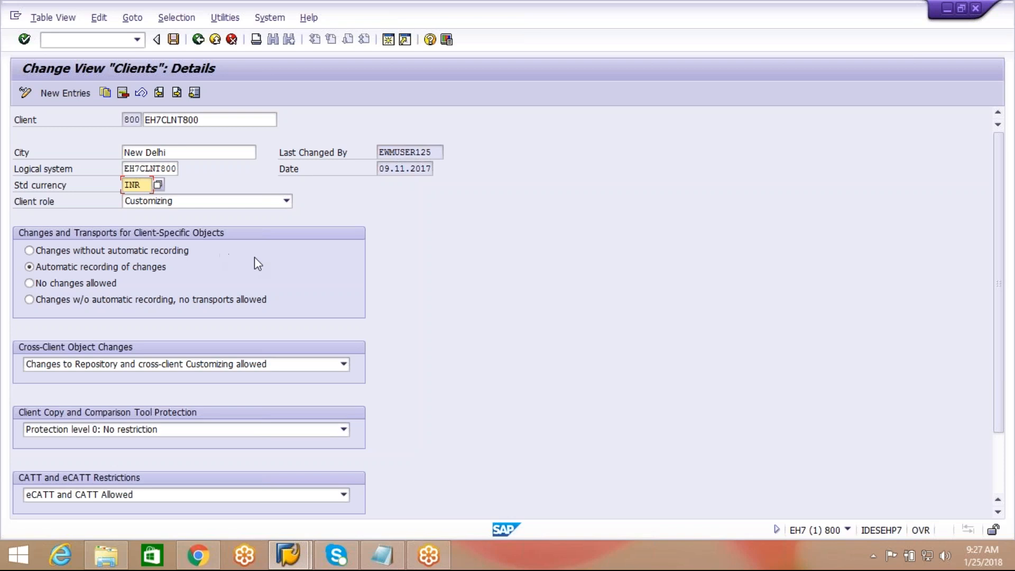
left_click(287, 201)
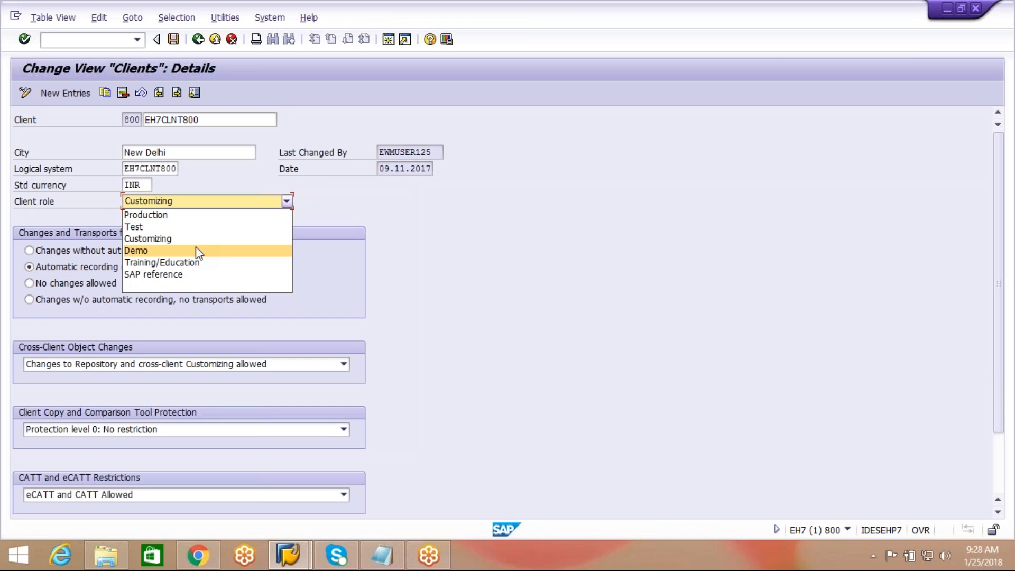
Step: Keep client role Customizing and leave the cross-client object changes setting unchanged
left_click(483, 235)
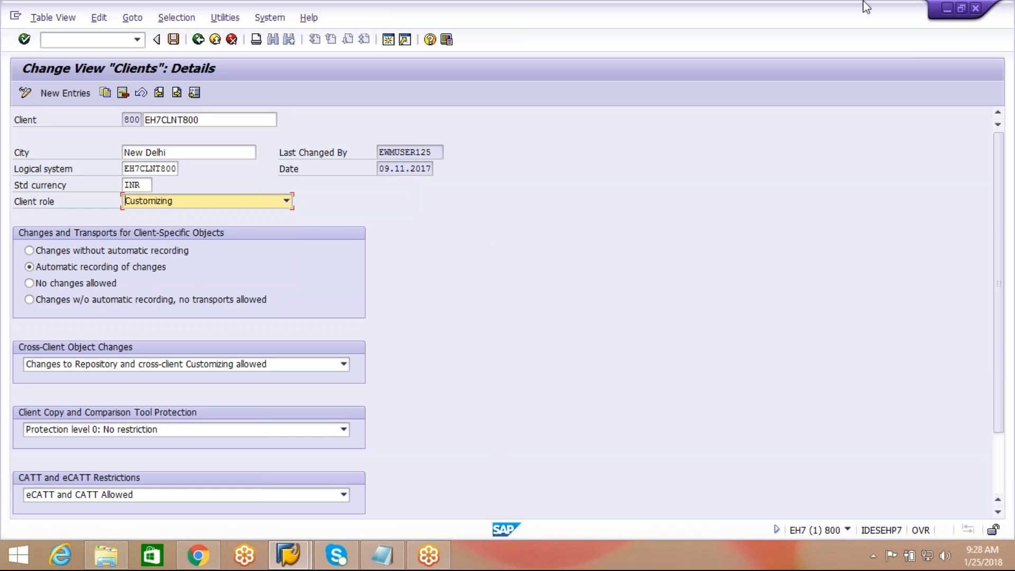
left_click(946, 20)
left_click(946, 21)
left_click(823, 256)
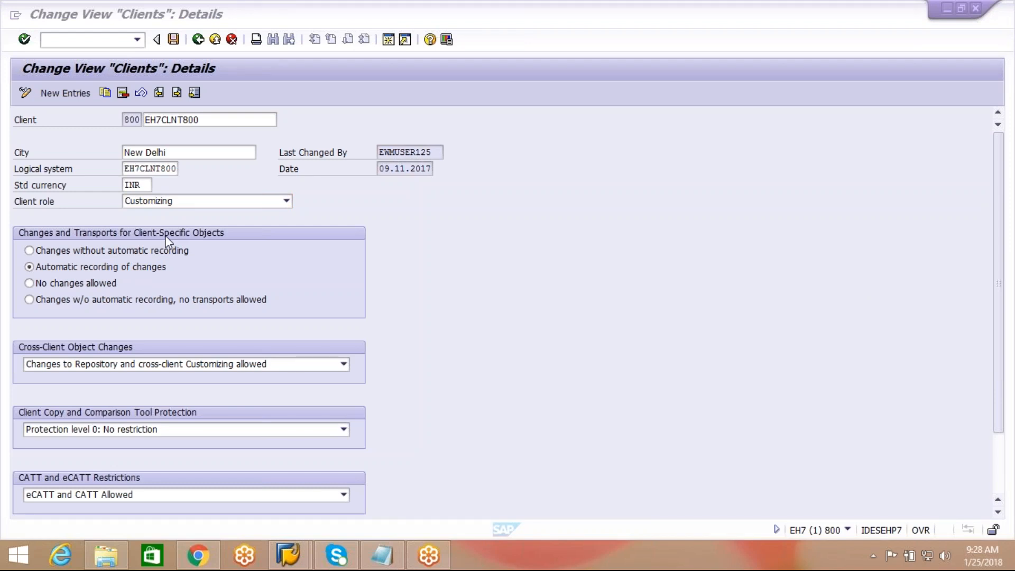
left_click(179, 365)
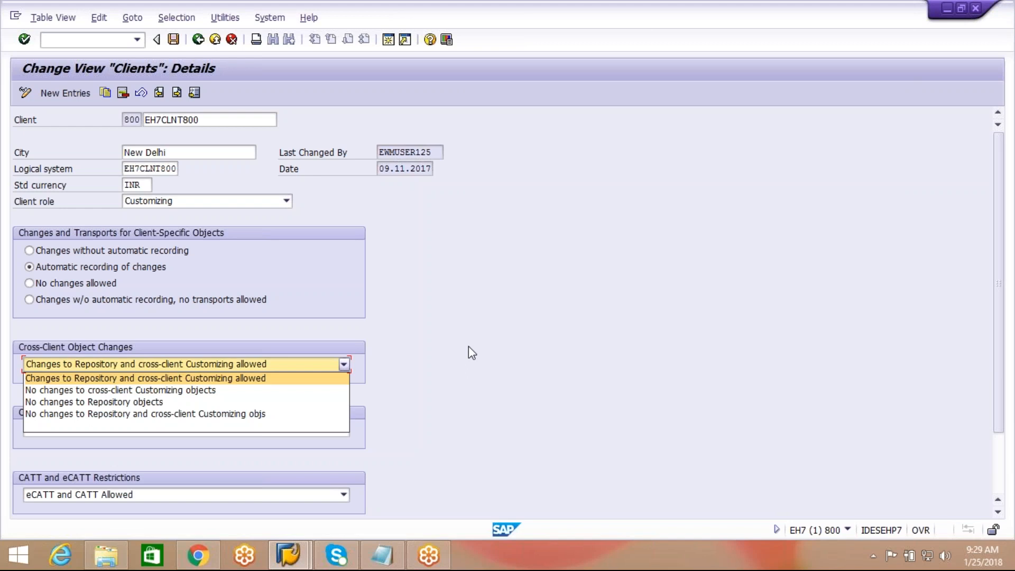
left_click(360, 383)
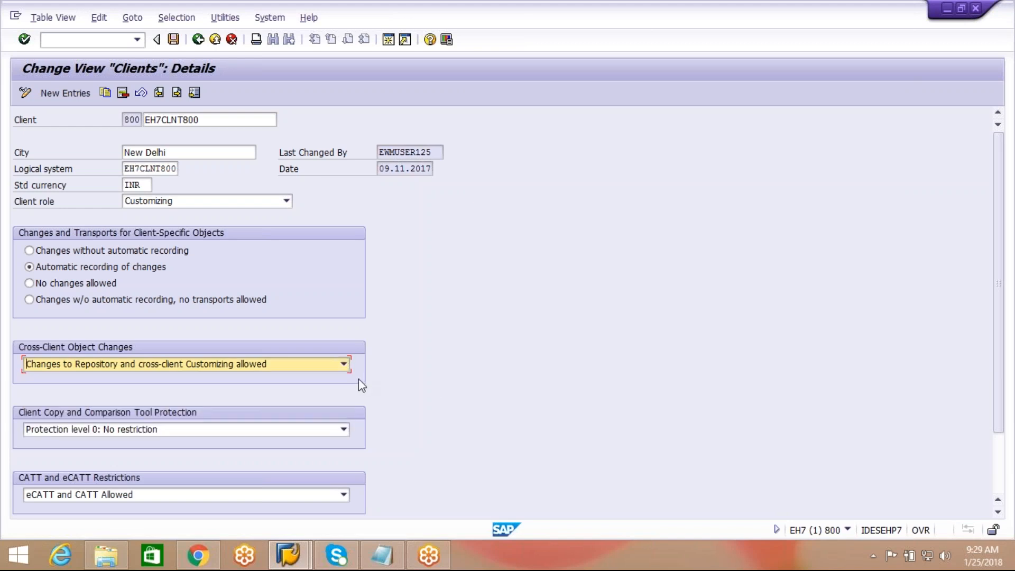
Step: Review client copy protection levels, keeping Protection level 0: No restriction
left_click_drag(994, 274, 1003, 304)
scroll(1001, 315, "down", 1)
left_click(345, 351)
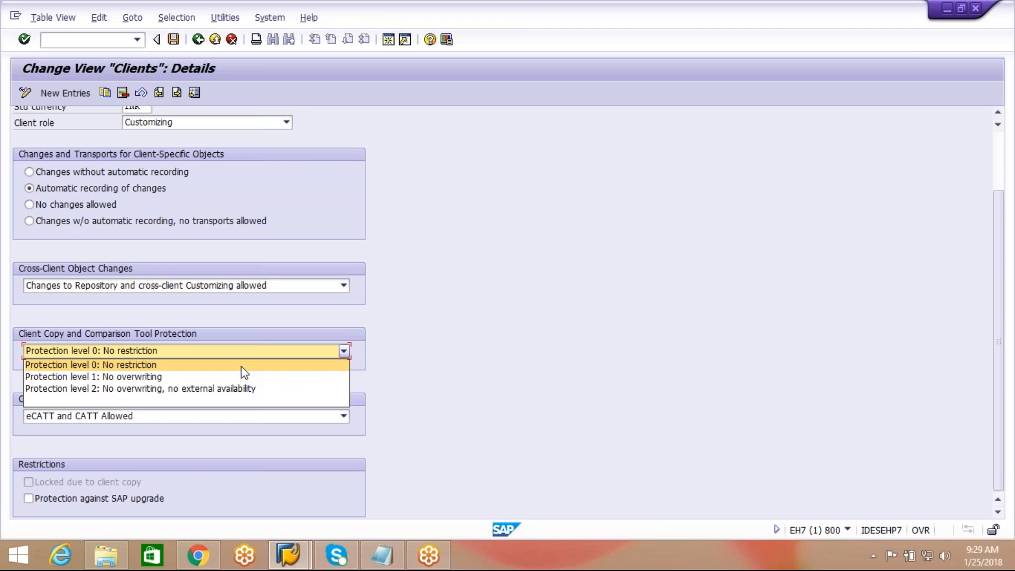
left_click(441, 379)
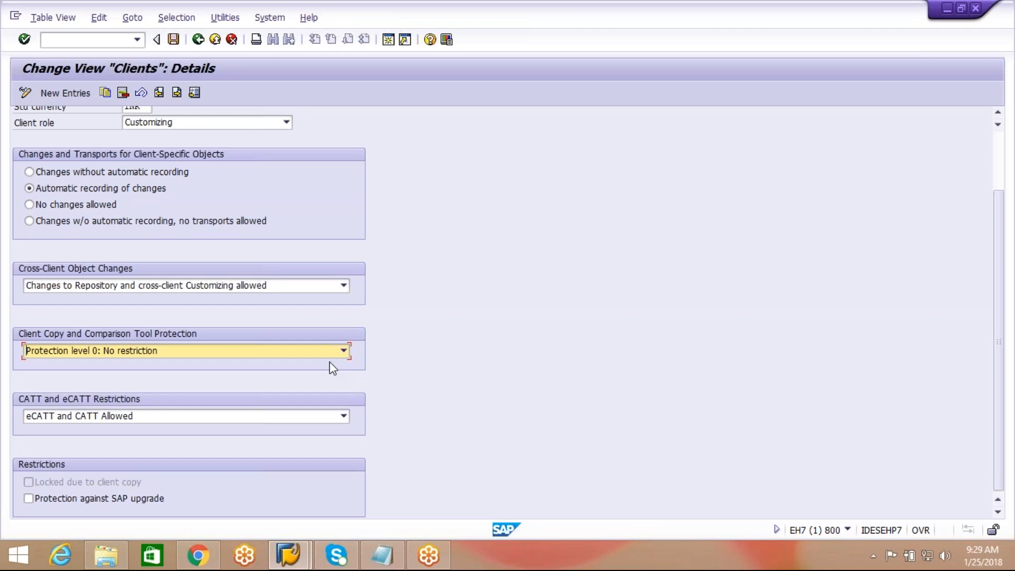
left_click(343, 350)
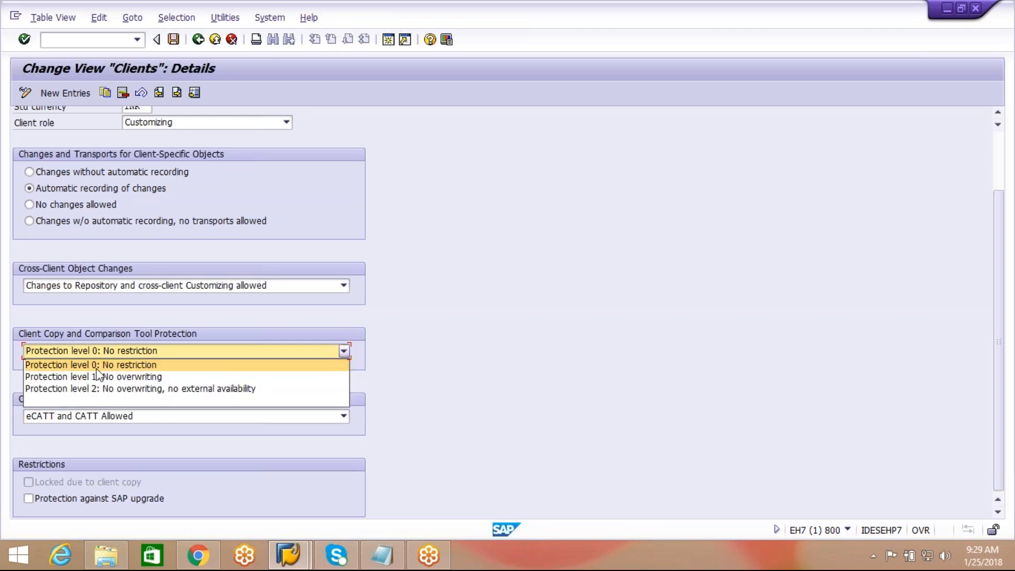
left_click(447, 353)
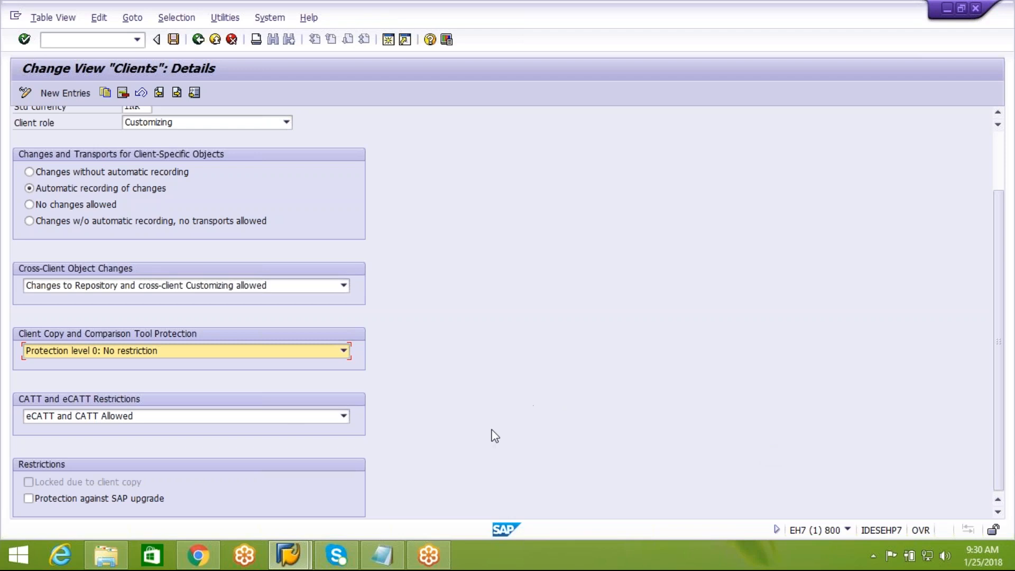
Step: Keep eCATT and CATT Allowed, then return to the clients overview list
left_click(342, 418)
left_click(456, 436)
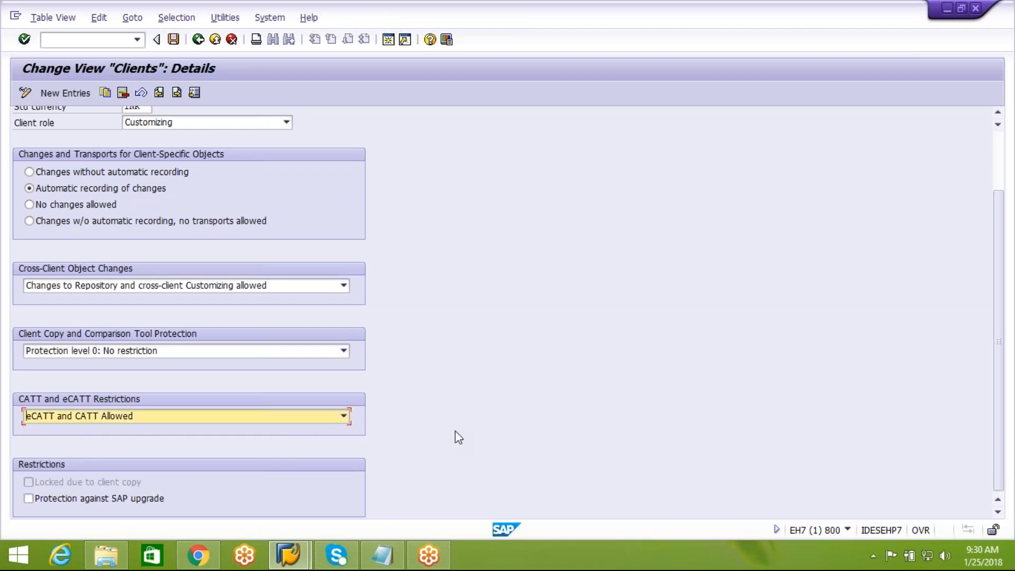
left_click(999, 113)
left_click(998, 113)
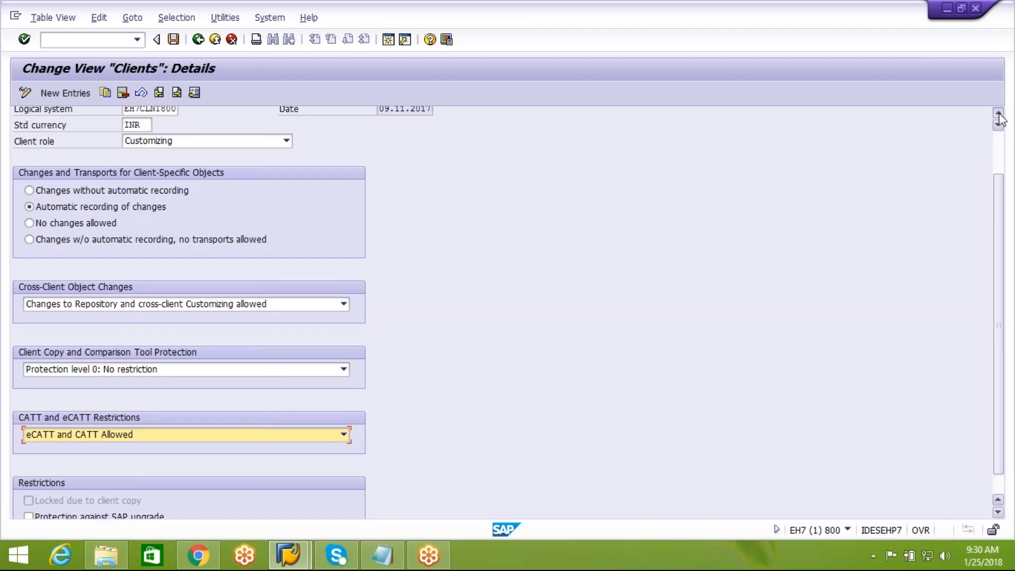
left_click(999, 113)
left_click(998, 113)
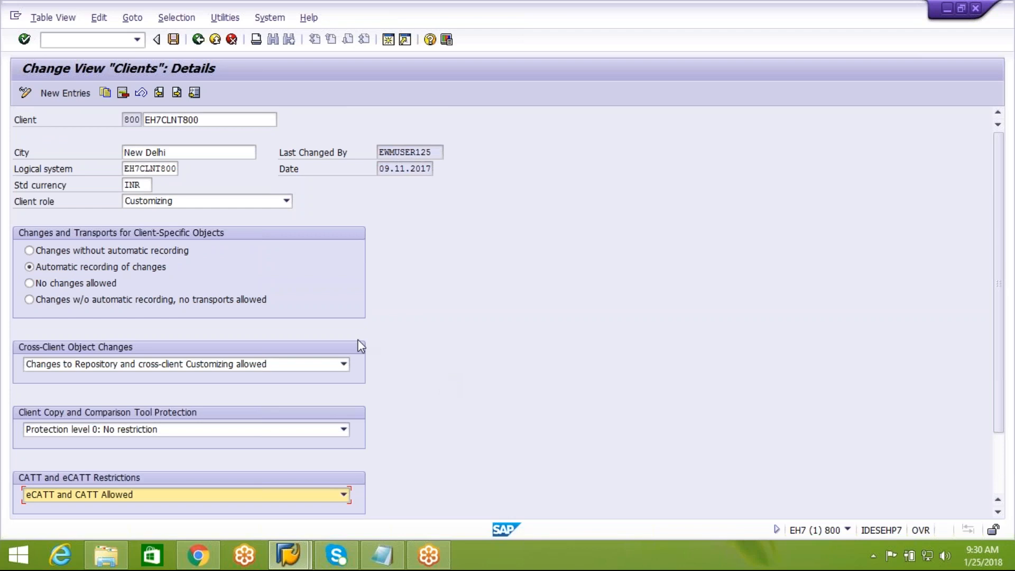
left_click(198, 40)
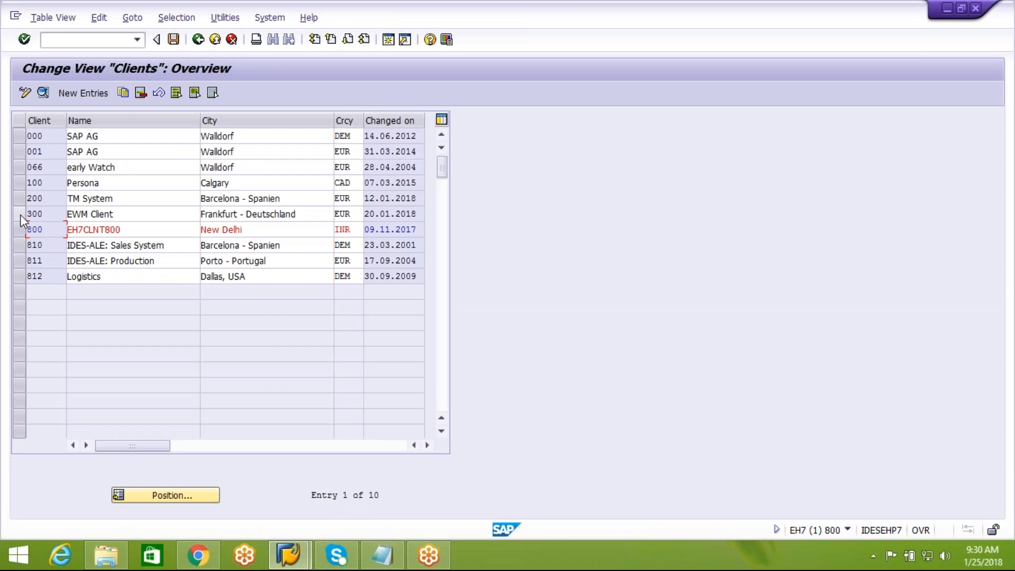
Step: Review client 300 EWM Client details, logical system E74CLNT300, then go back to the IMG tree
left_click(20, 214)
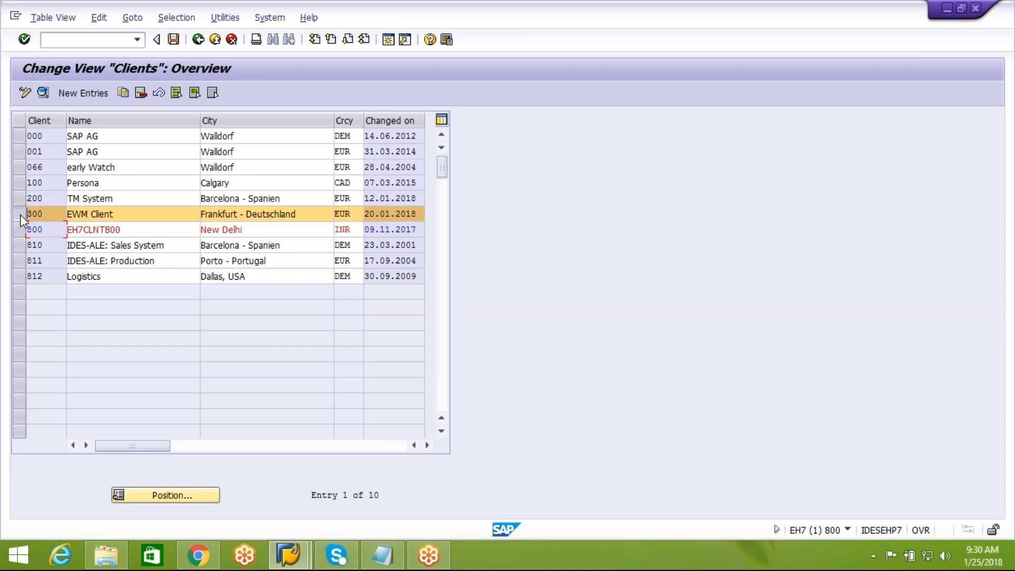
left_click(43, 92)
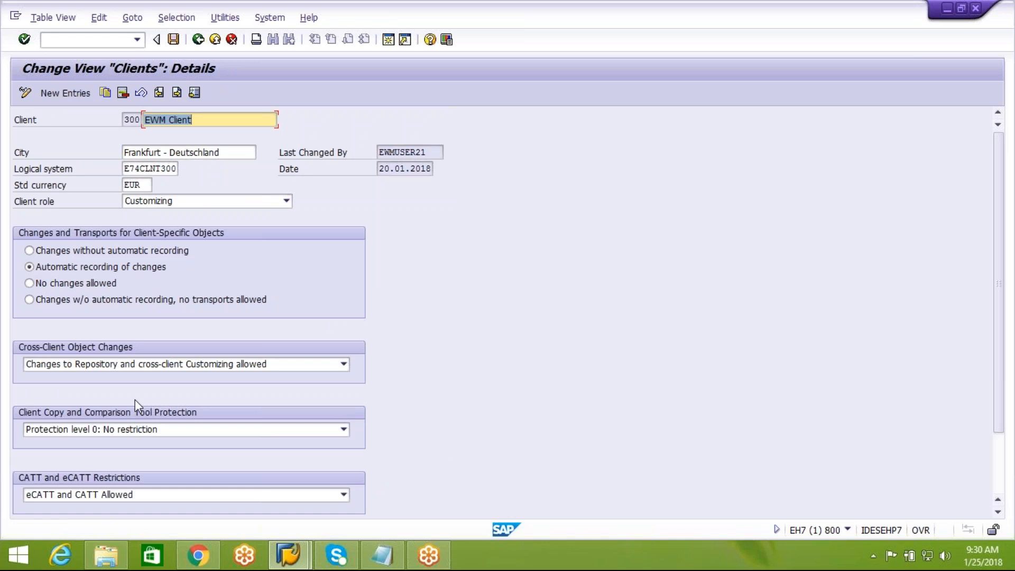
left_click(195, 40)
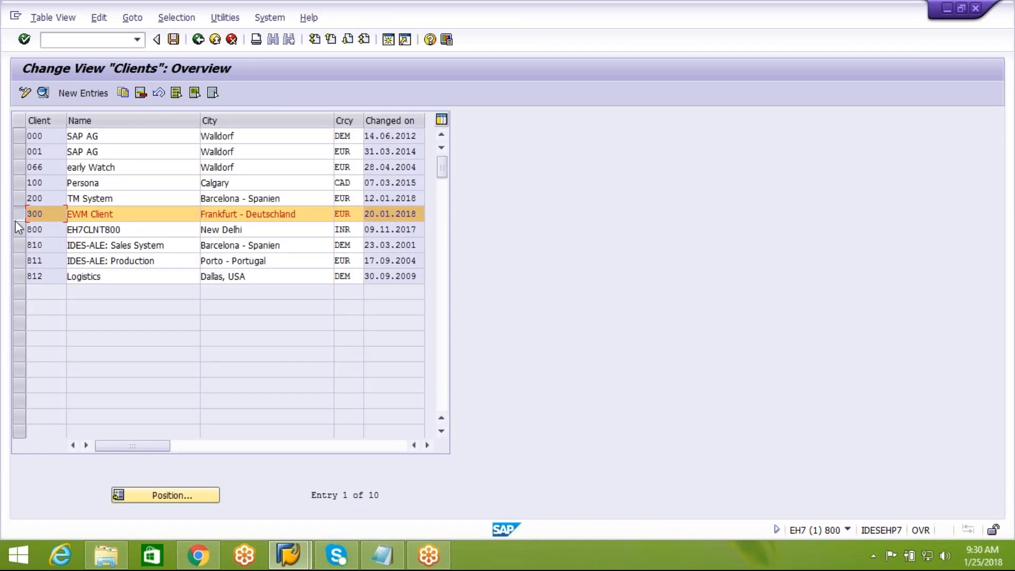
left_click(20, 214)
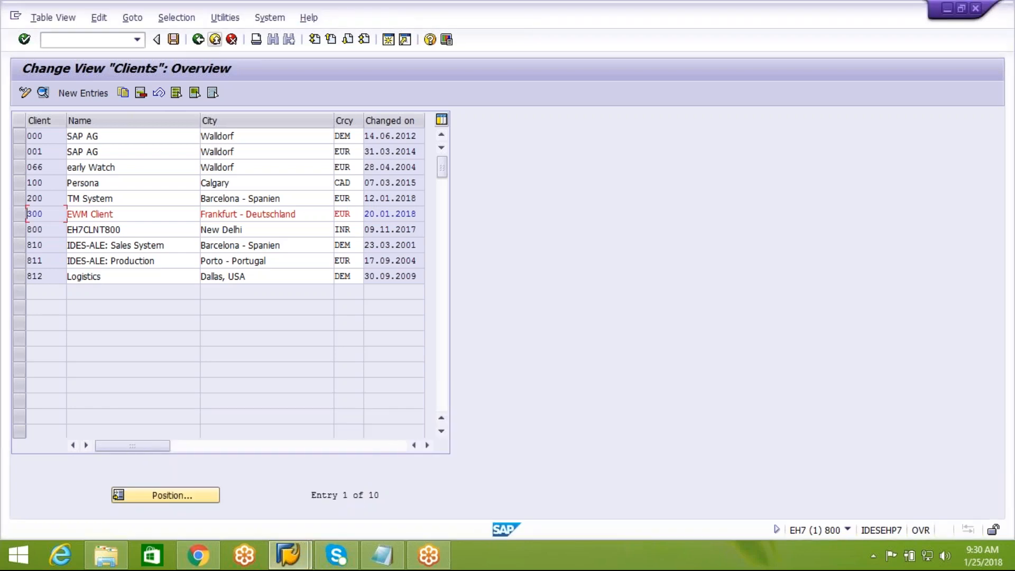
left_click(195, 44)
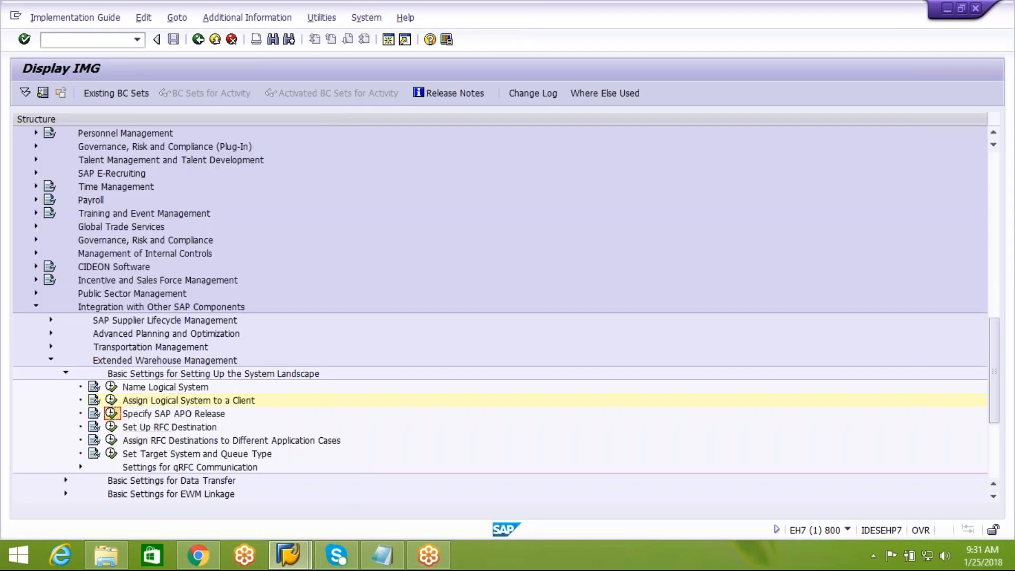
Step: Run Specify SAP APO Release and acknowledge the cross-client table warning
left_click(111, 413)
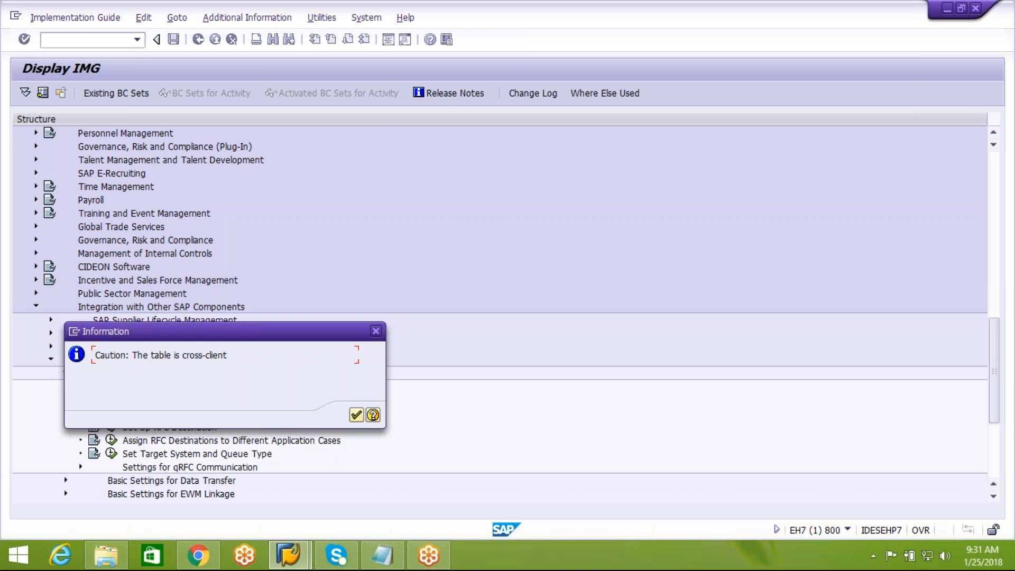
left_click(356, 415)
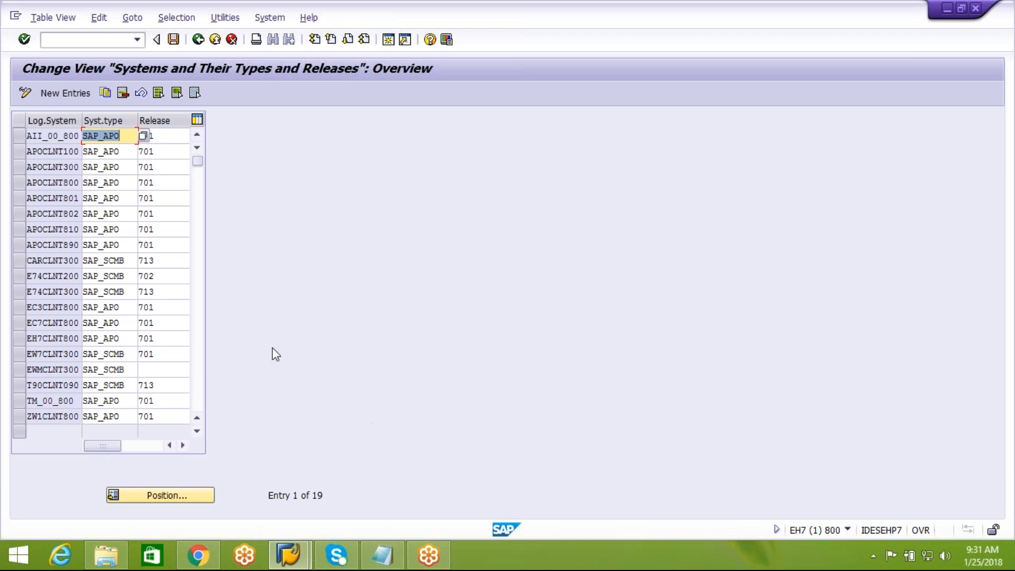
Step: Review the available system types for E74CLNT300 without changing SAP_SCMB
left_click(16, 291)
left_click(110, 290)
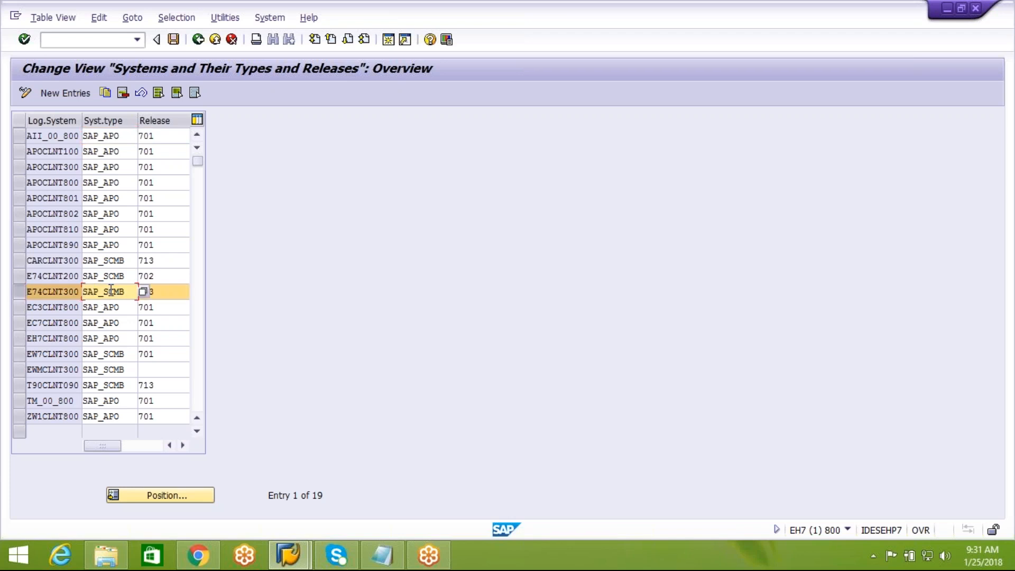
left_click(142, 293)
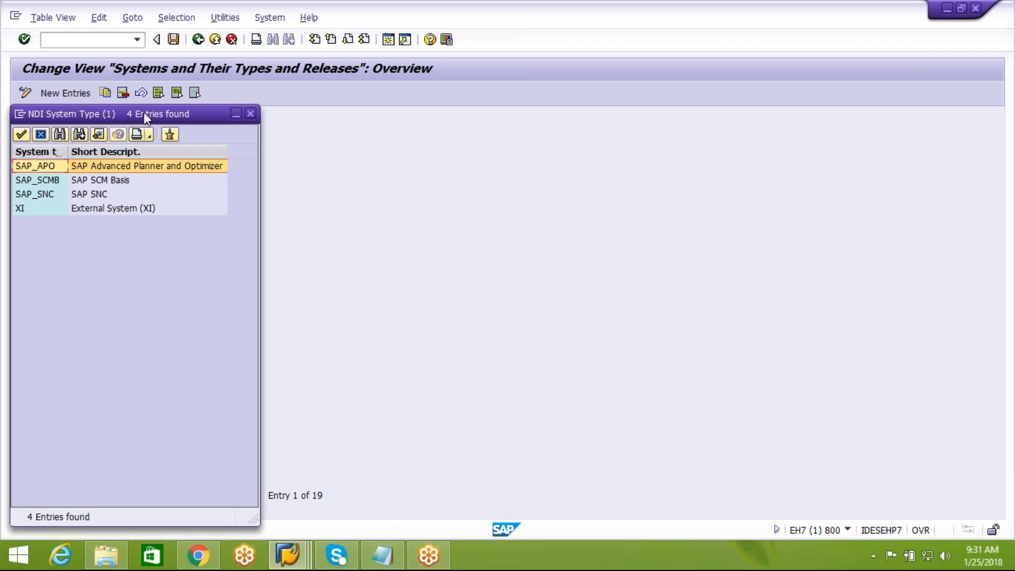
left_click_drag(166, 113, 549, 138)
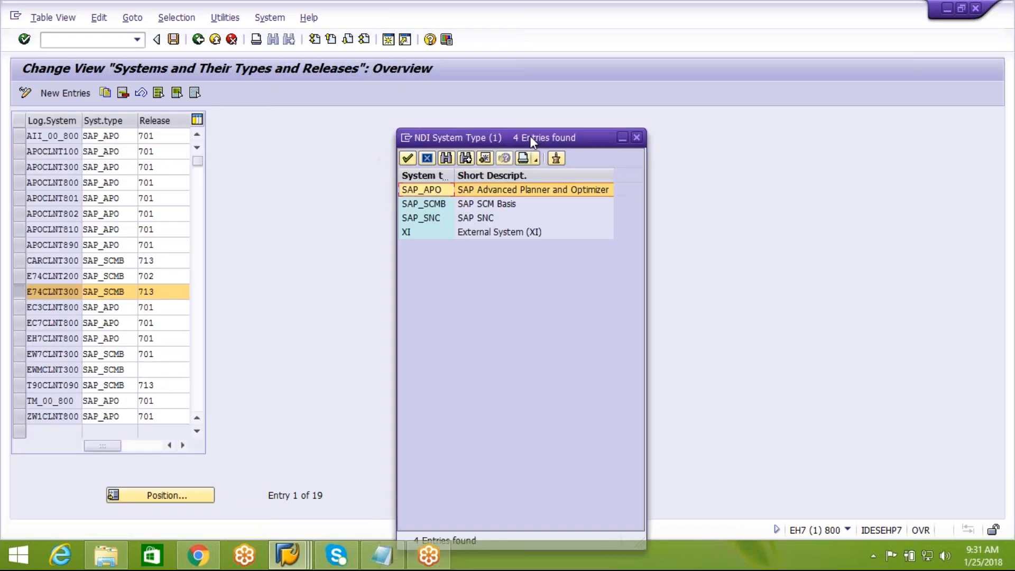
left_click(430, 209)
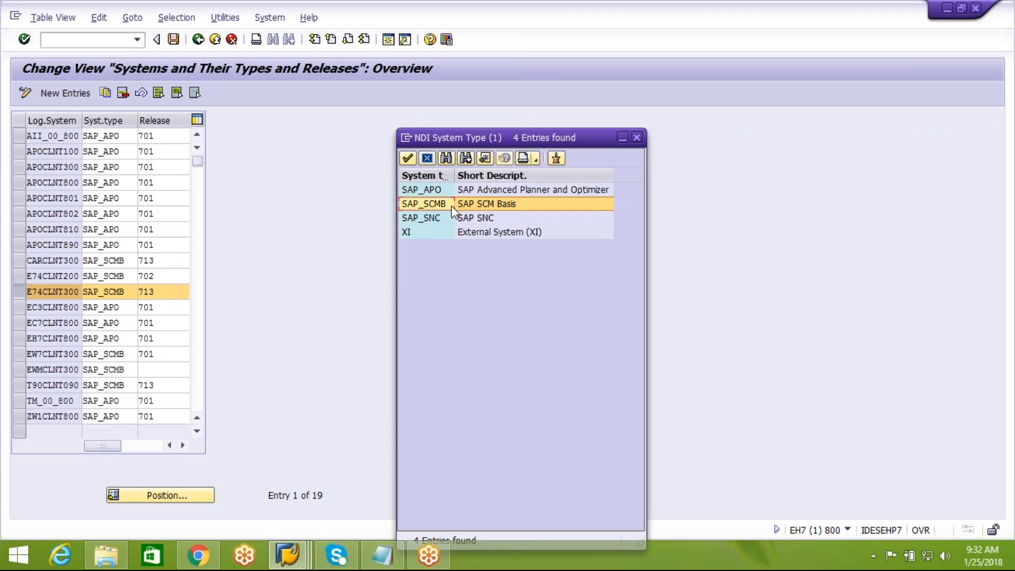
left_click(483, 222)
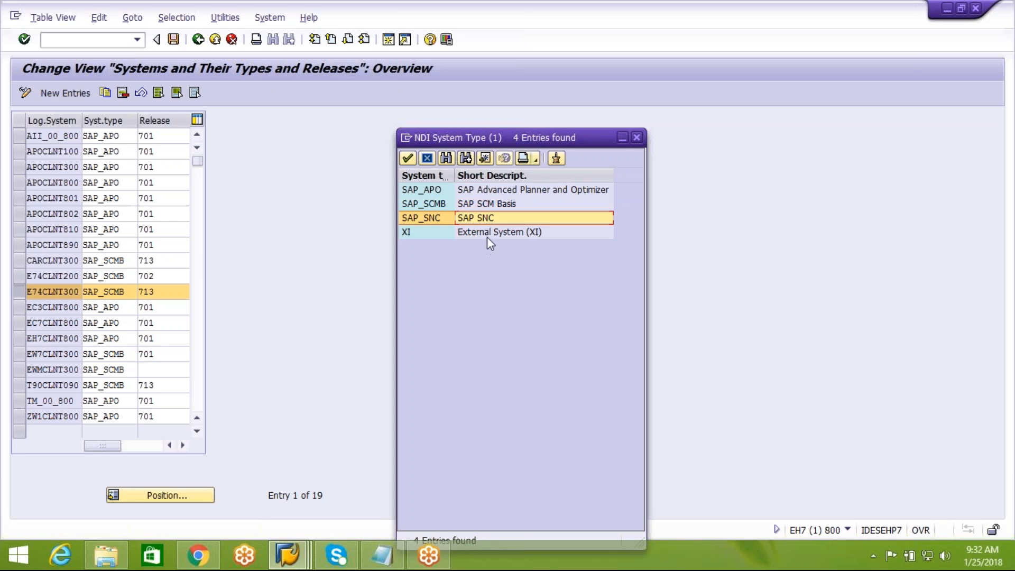
left_click(487, 236)
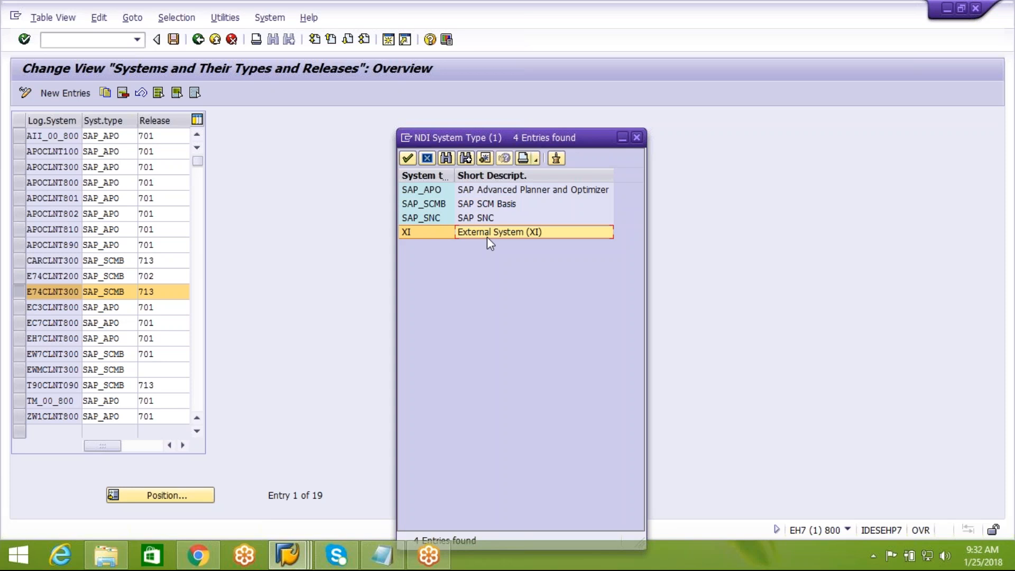
left_click(637, 139)
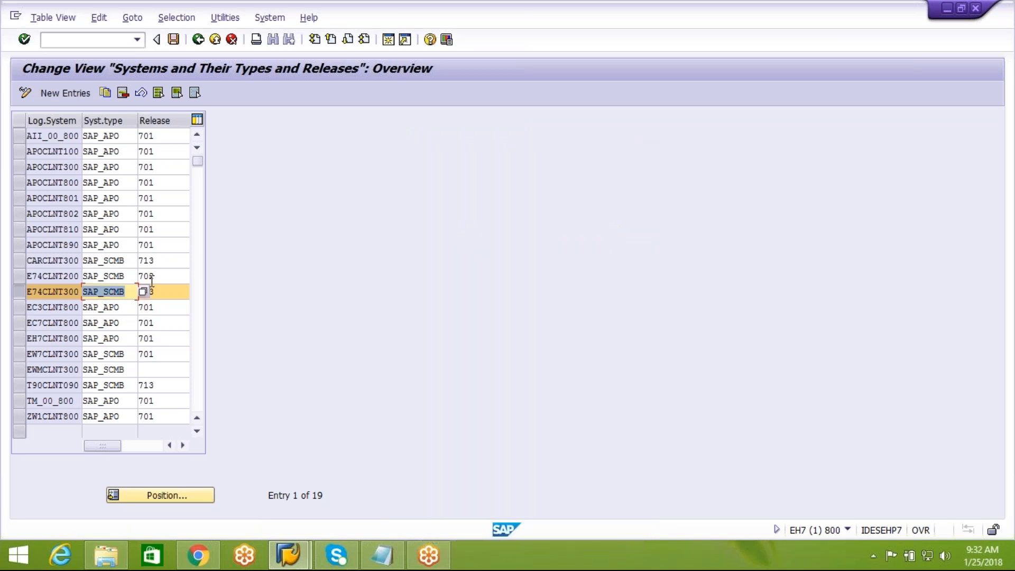
Step: Keep E74CLNT300 at release 713, save the table and return to the IMG
left_click(167, 291)
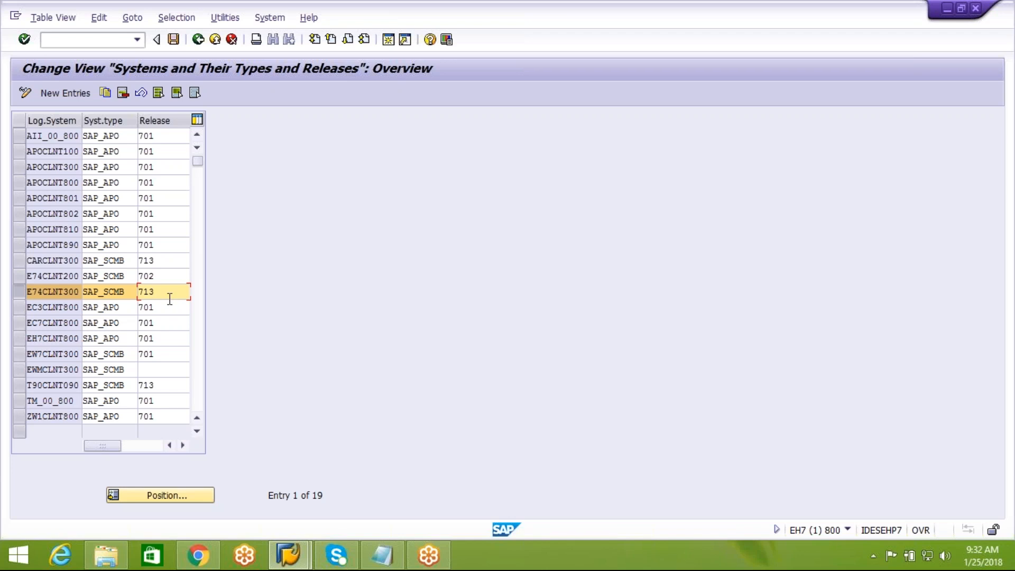
left_click(174, 40)
left_click(198, 40)
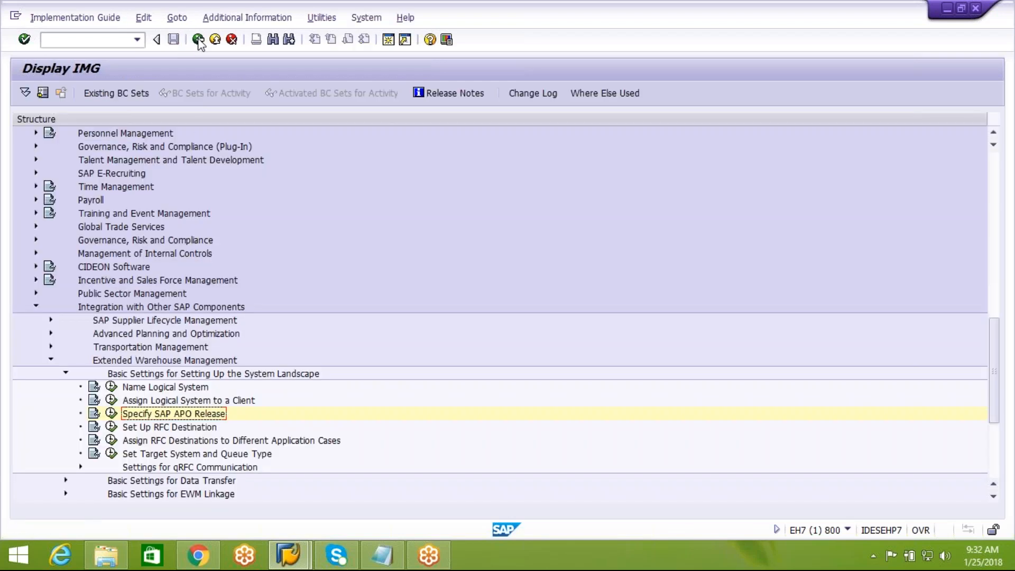
Step: Run the Set Up RFC Destination activity to reach SM59 RFC connections
left_click(201, 429)
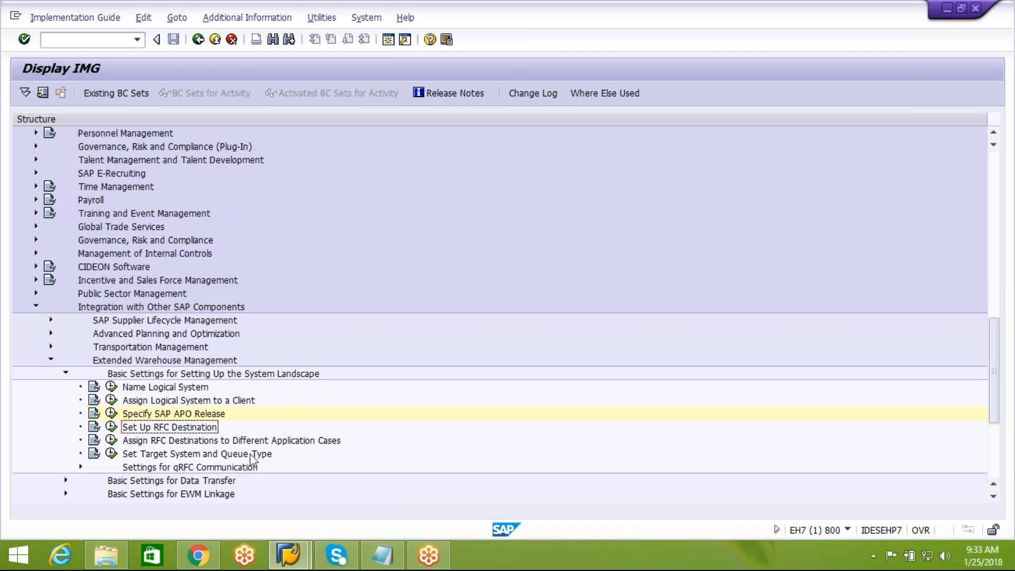
left_click(112, 430)
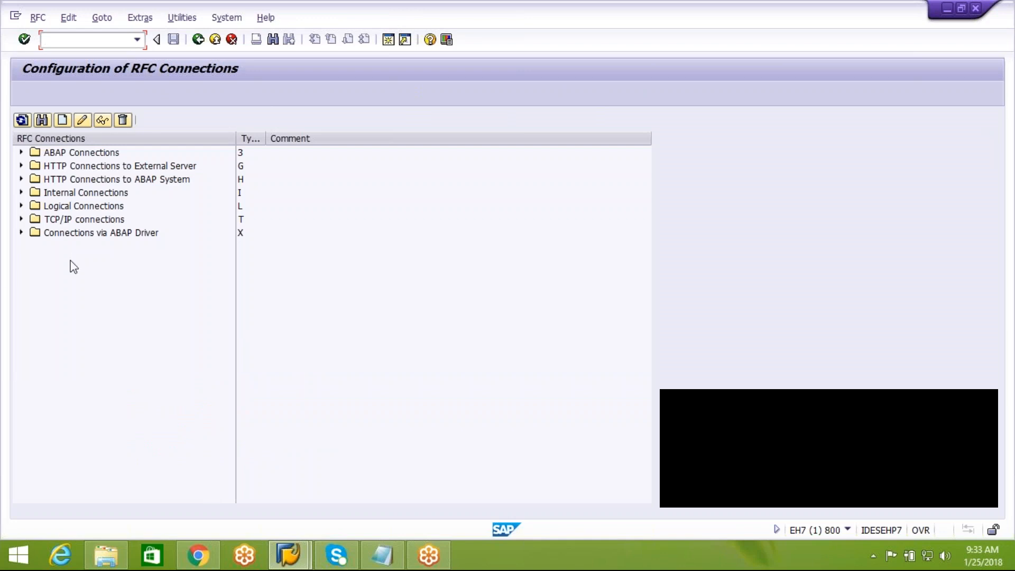
Step: Expand ABAP Connections and open the E74CLNT300 RFC destination
left_click(84, 153)
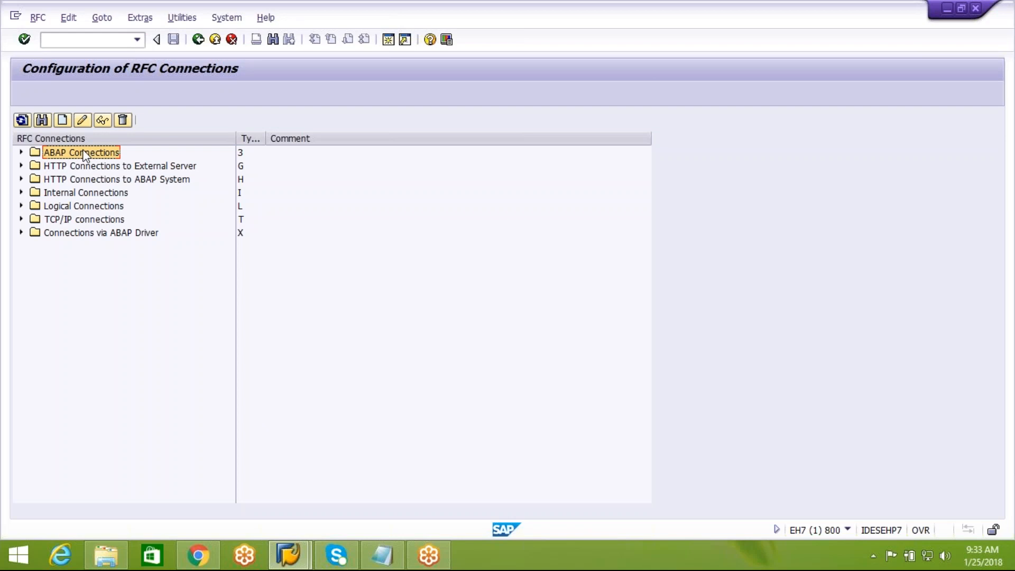
left_click(20, 153)
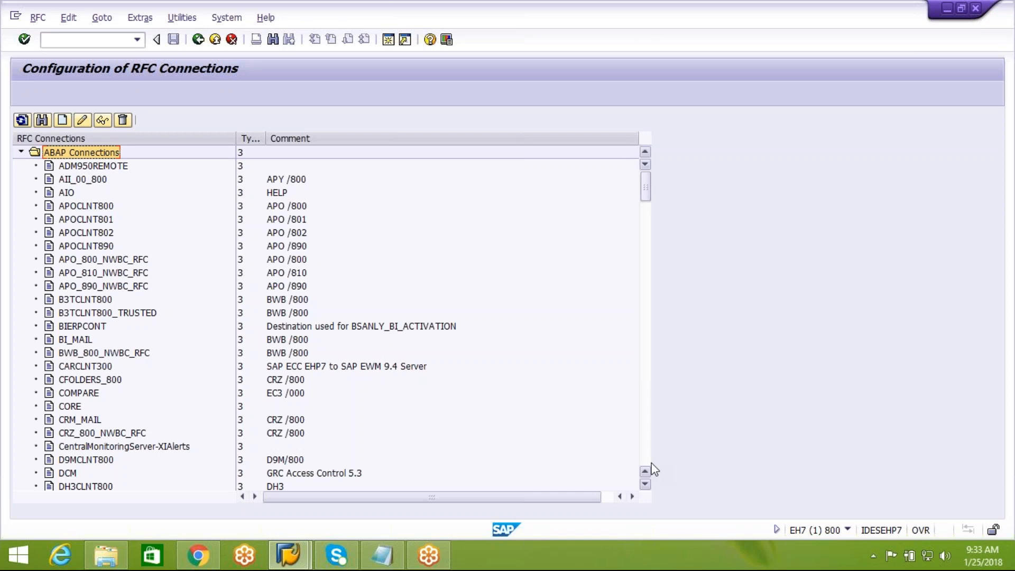
left_click(645, 484)
left_click(645, 485)
scroll(646, 488, "down", 7)
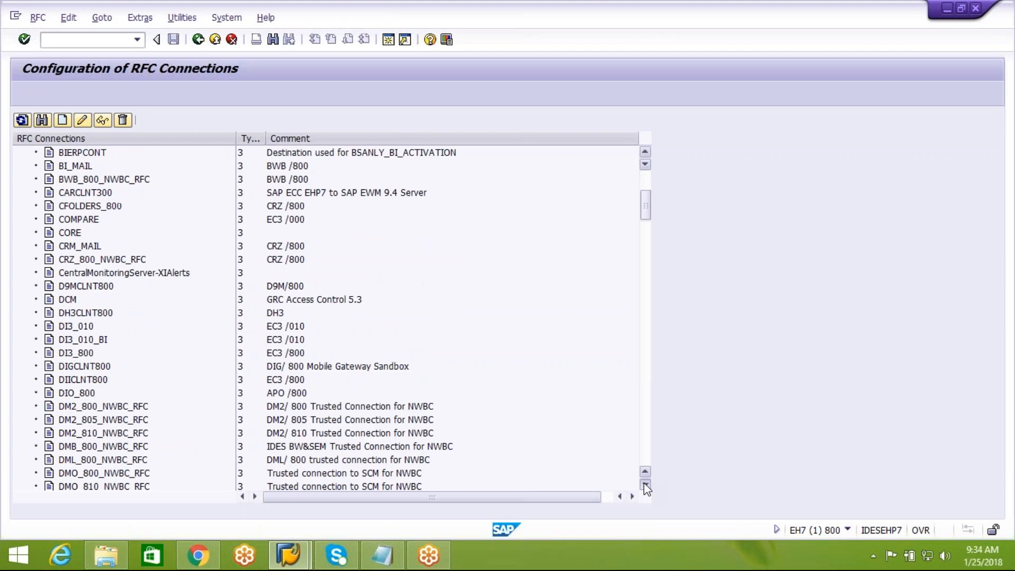
scroll(646, 488, "down", 3)
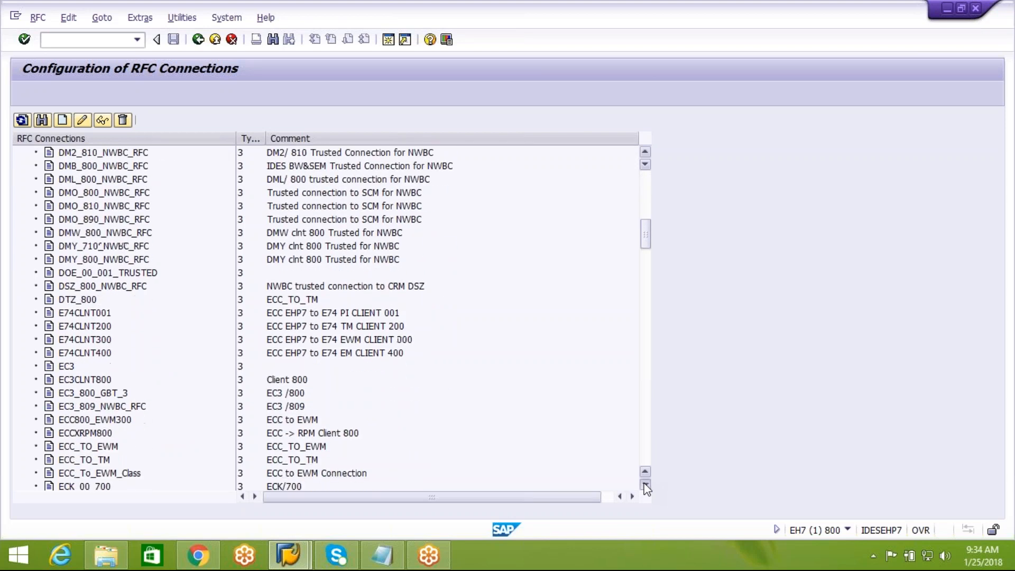
double_click(94, 342)
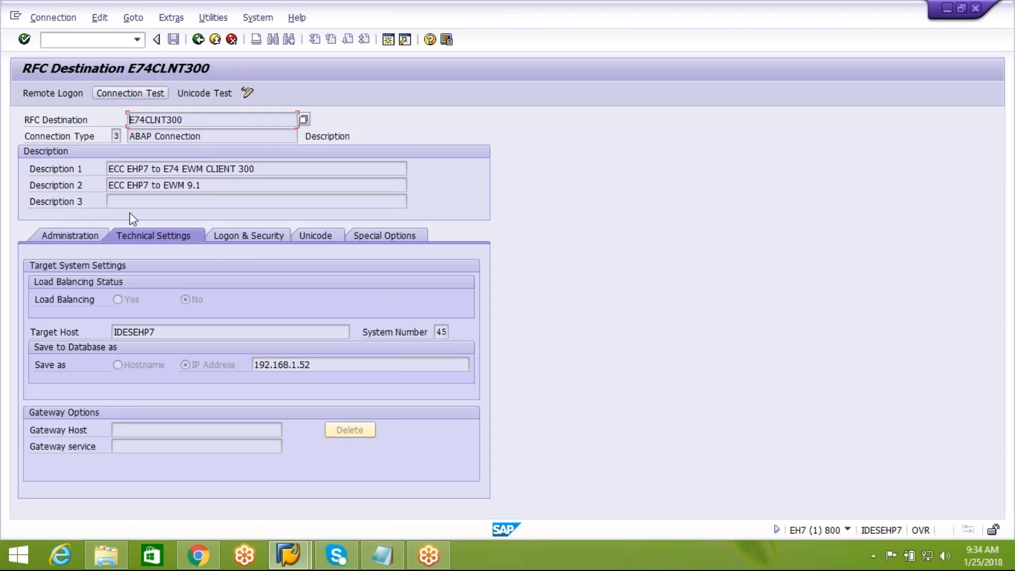
left_click(98, 239)
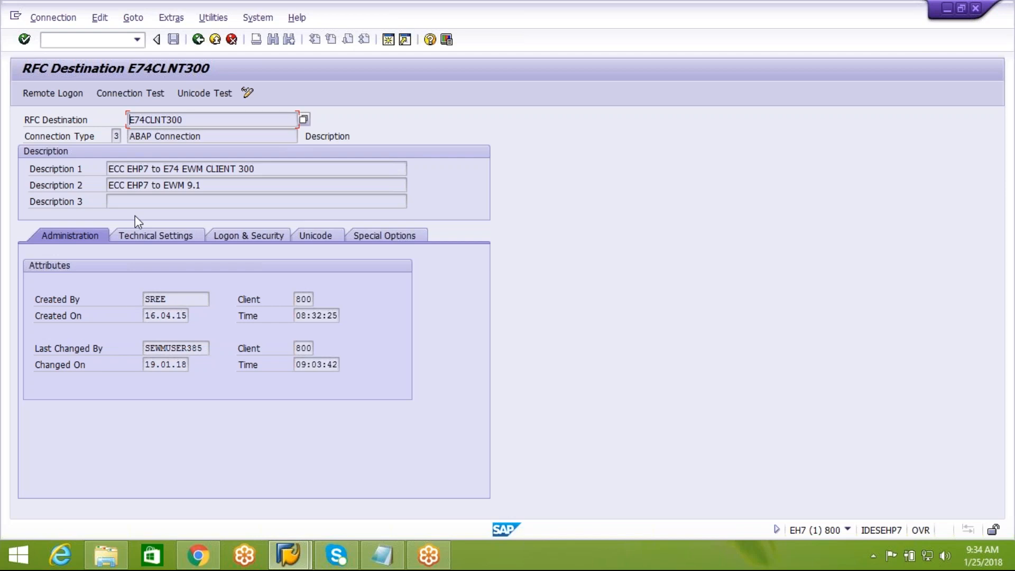
left_click(151, 236)
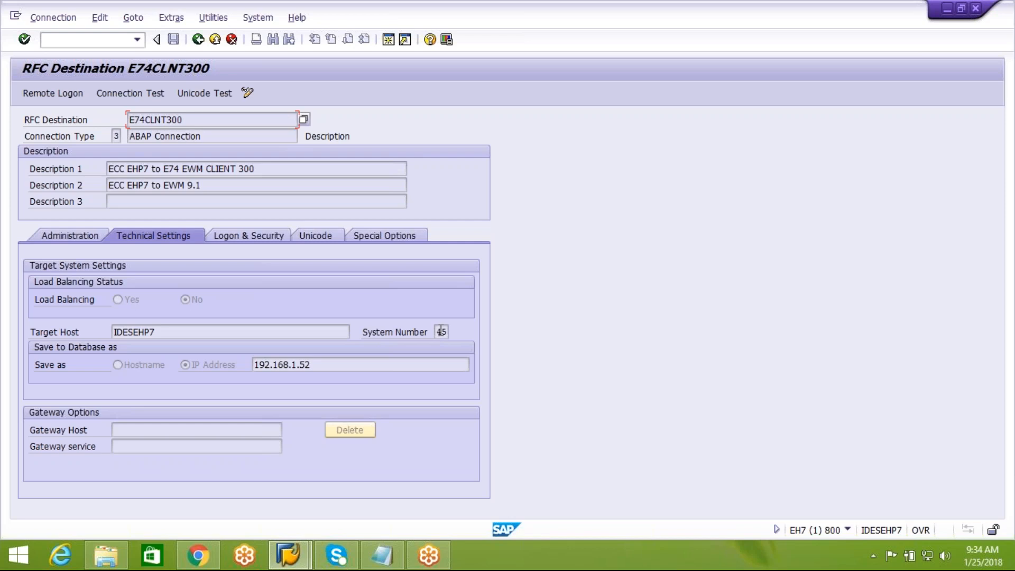
left_click(322, 369)
left_click(252, 236)
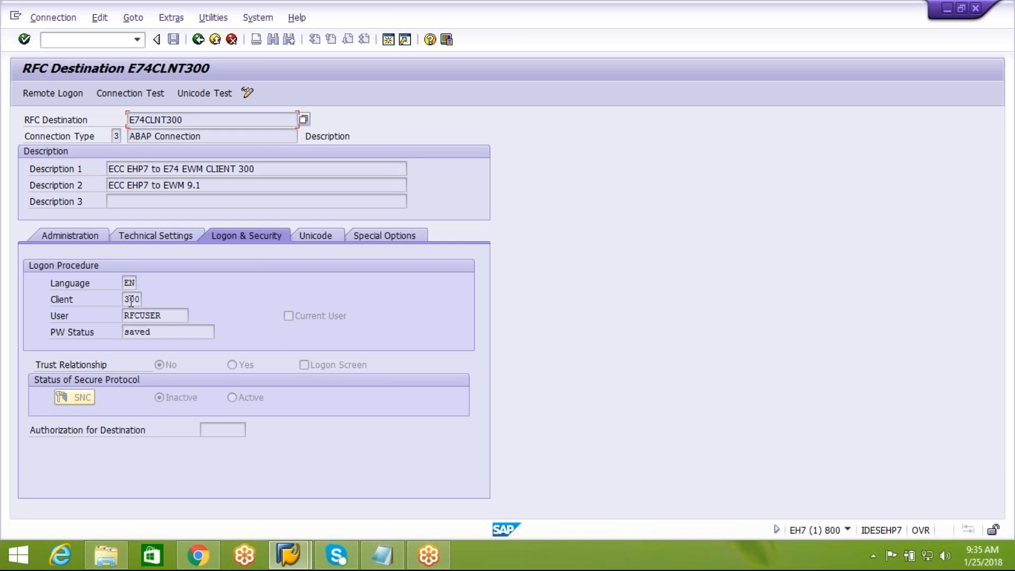
Step: Confirm E74CLNT300 logs on to client 300, browsing the Unicode and Special Options tabs
left_click(136, 299)
left_click(316, 240)
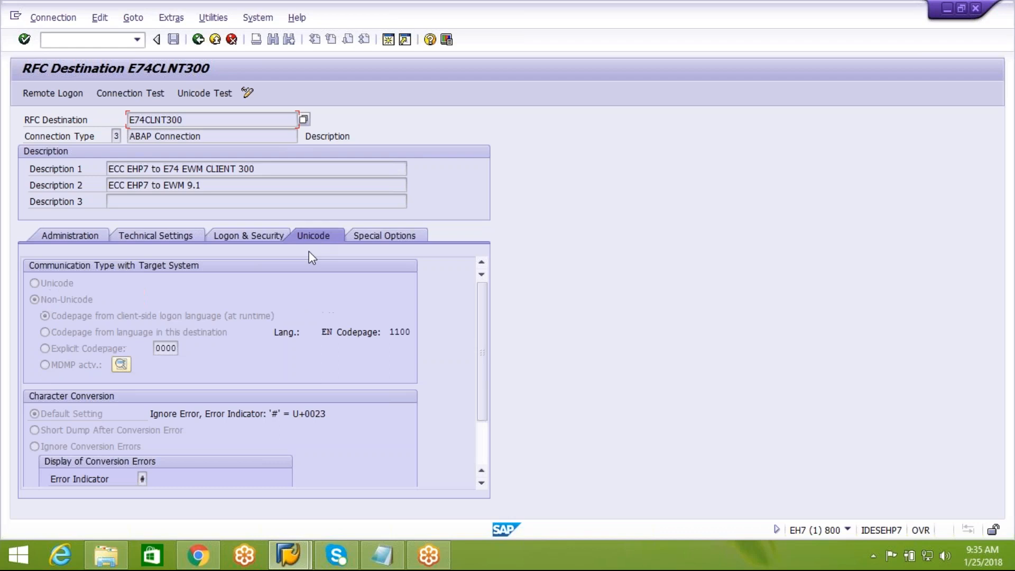
left_click(400, 238)
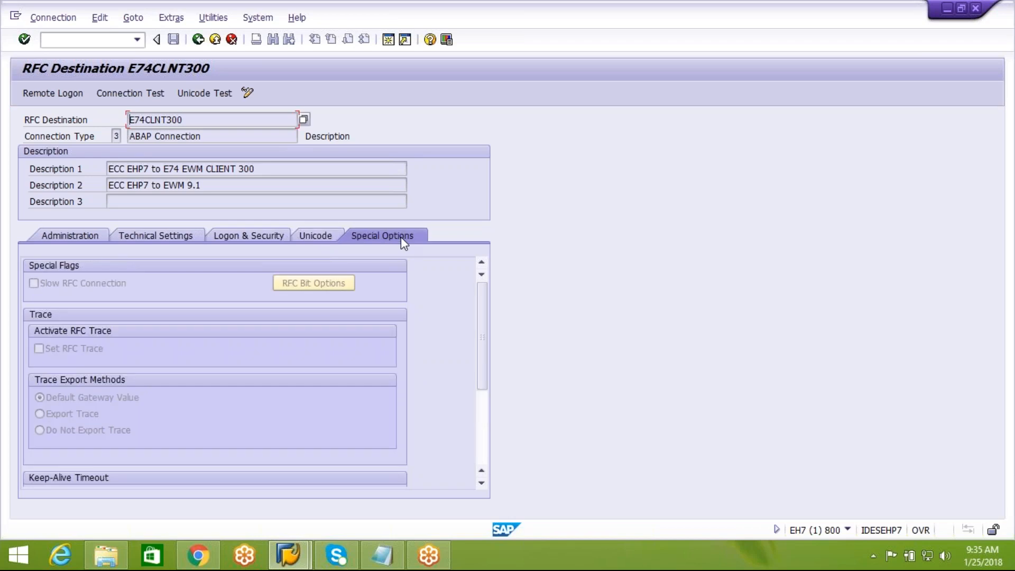
left_click(253, 241)
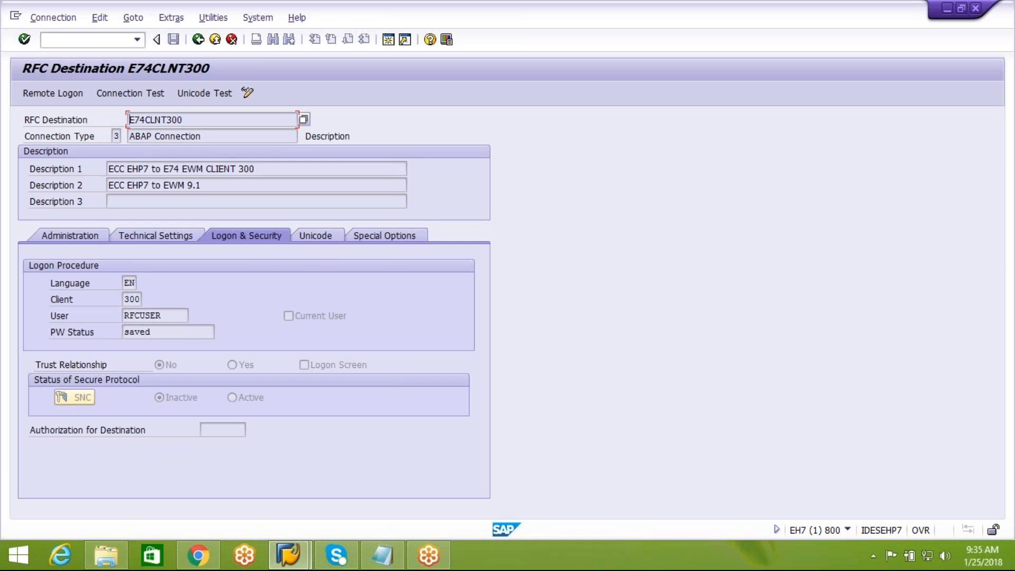
left_click(51, 93)
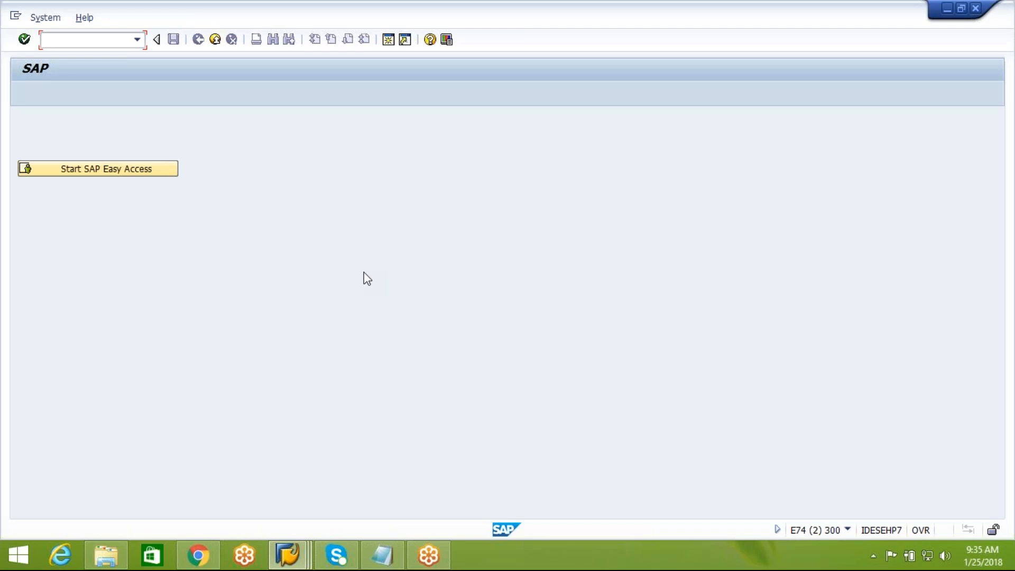
left_click(848, 529)
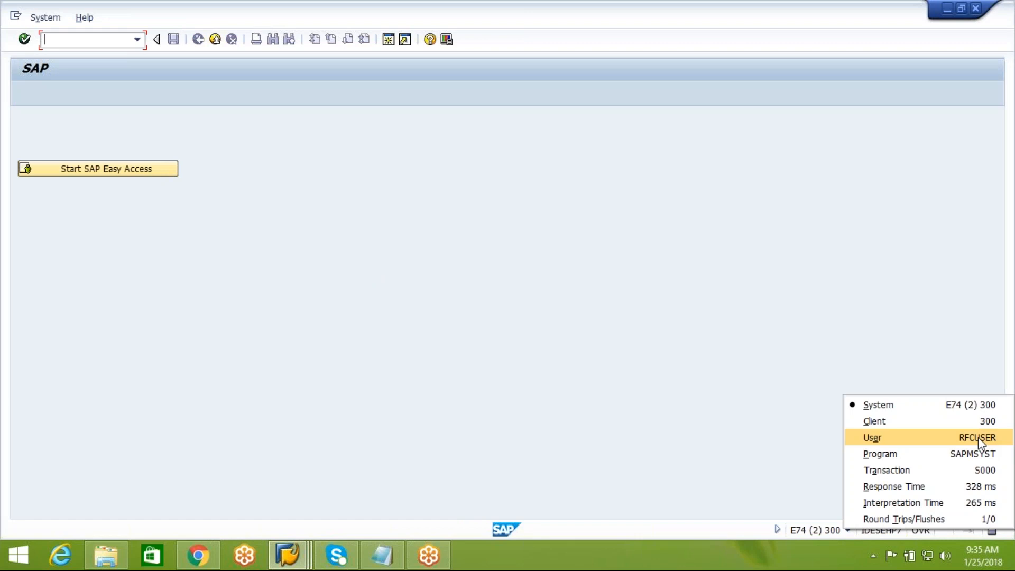
left_click(211, 42)
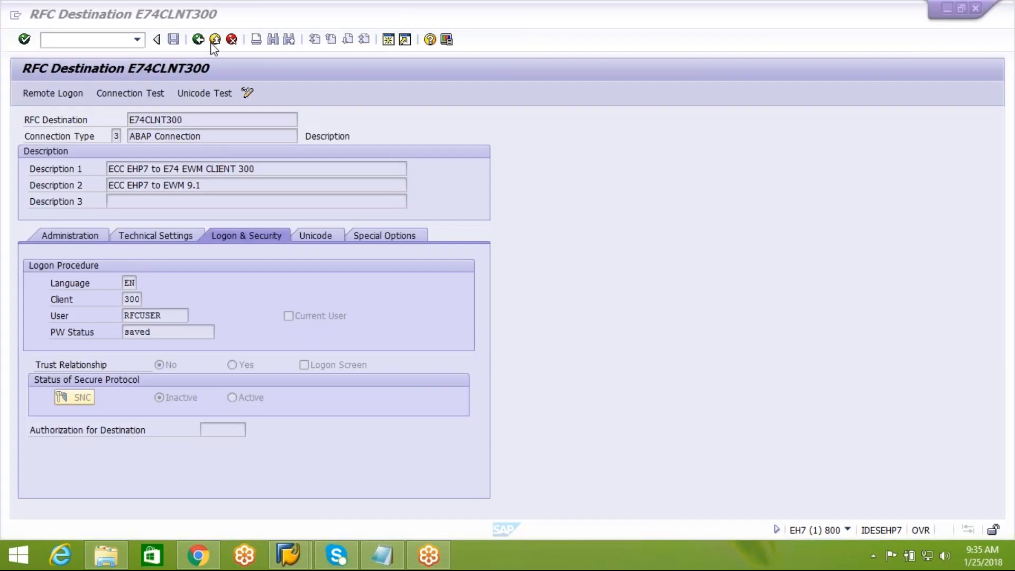
Step: Test the E74CLNT300 connection (logon 28 msec), then go back to the RFC connections
left_click(135, 96)
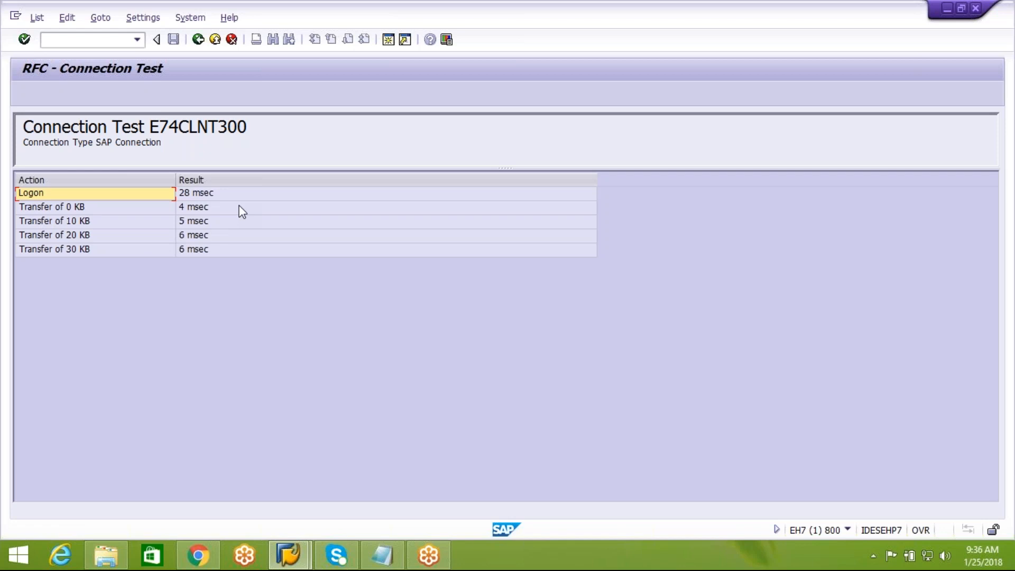
left_click(199, 40)
left_click(198, 40)
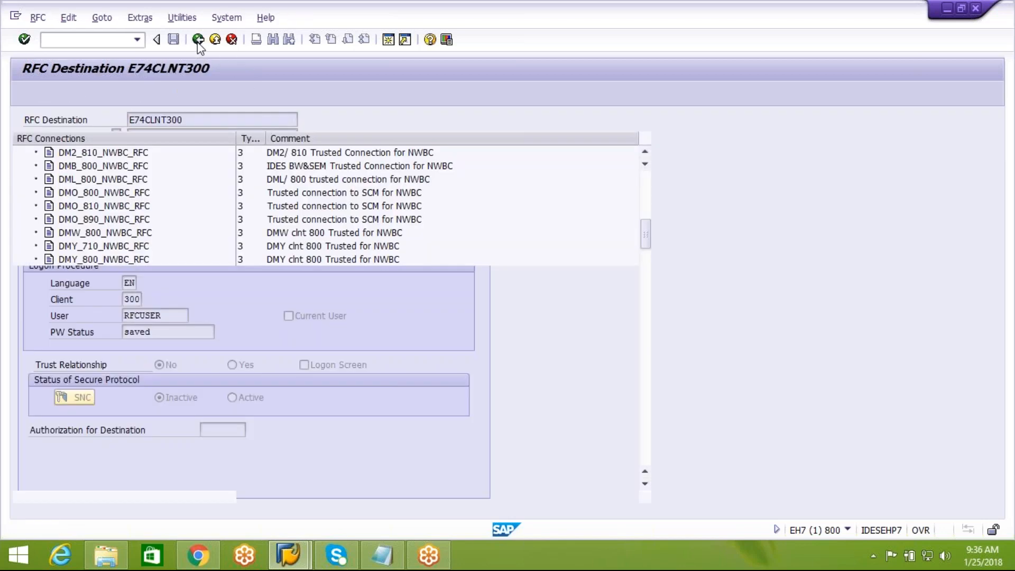
Step: Select 'Assign RFC Destinations to Different Application Cases' in the EWM IMG, then start a new Notepad line
left_click(199, 41)
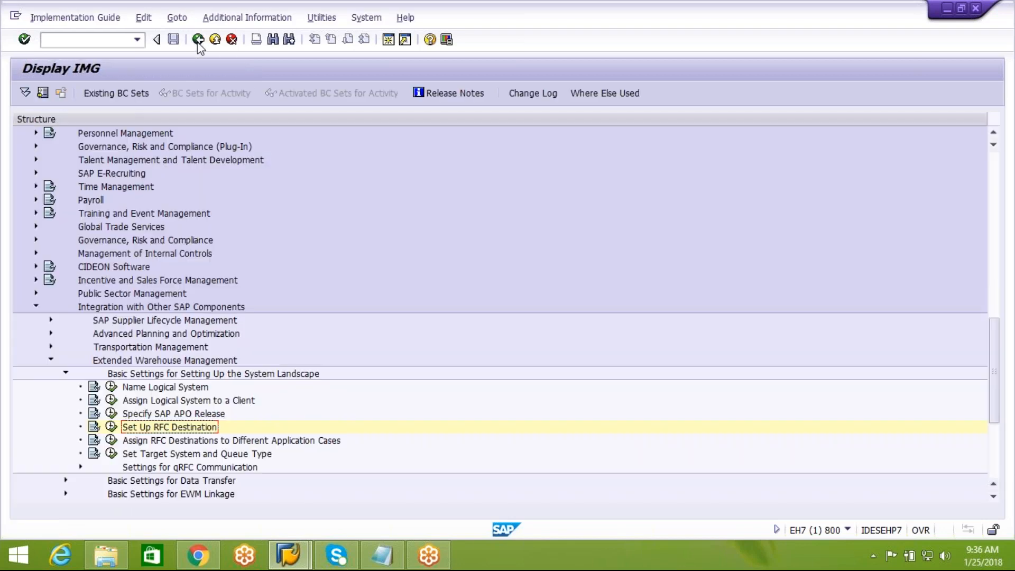
left_click(288, 442)
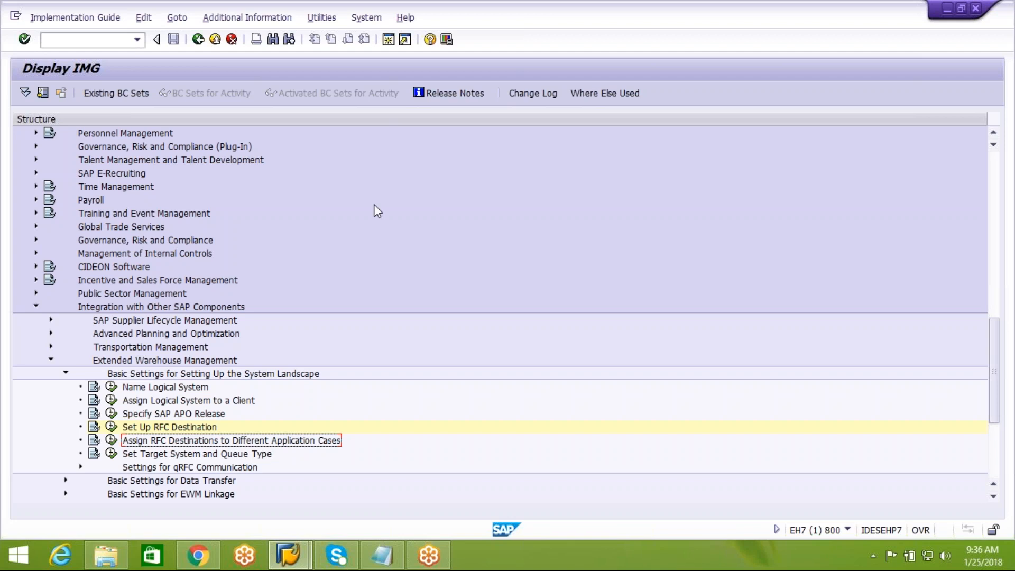
left_click(402, 547)
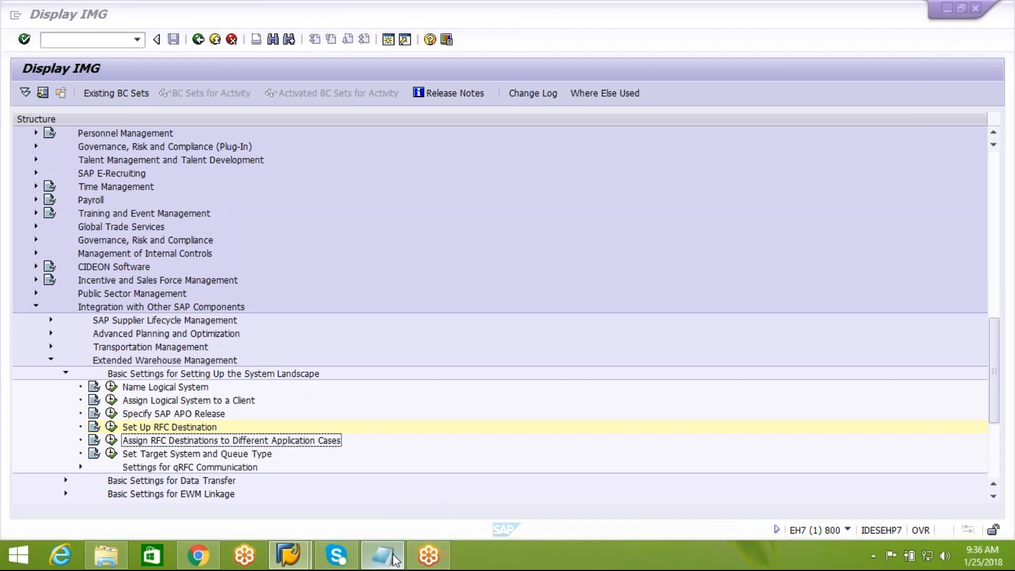
key("Return")
key("Return")
key("Return")
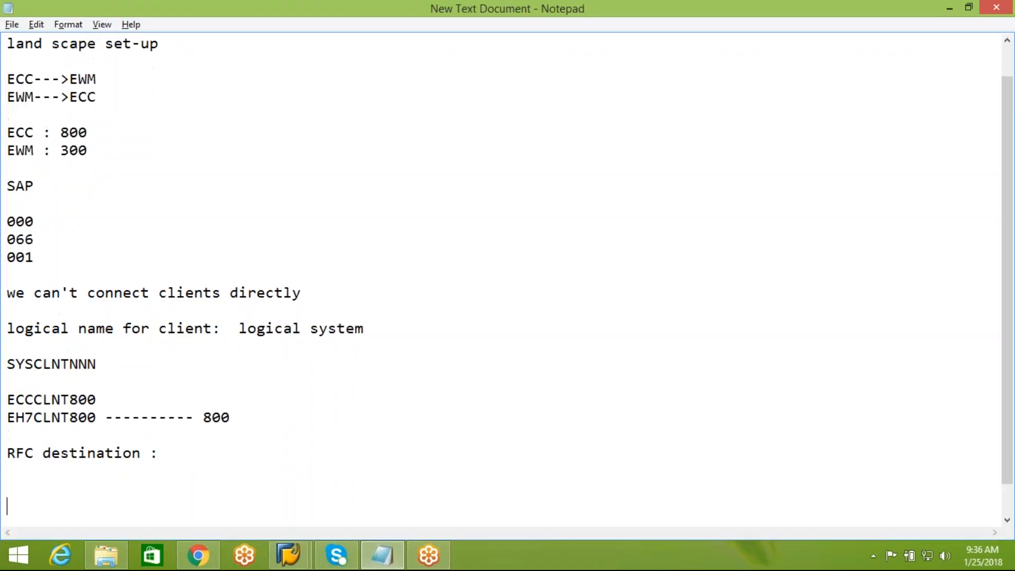
Step: Note 'SFW5 :' and 'BF : LOG_LE_INTEGRATION' in Notepad, then return to the Display IMG window
type("SFW5 :")
key("Return")
key("Return")
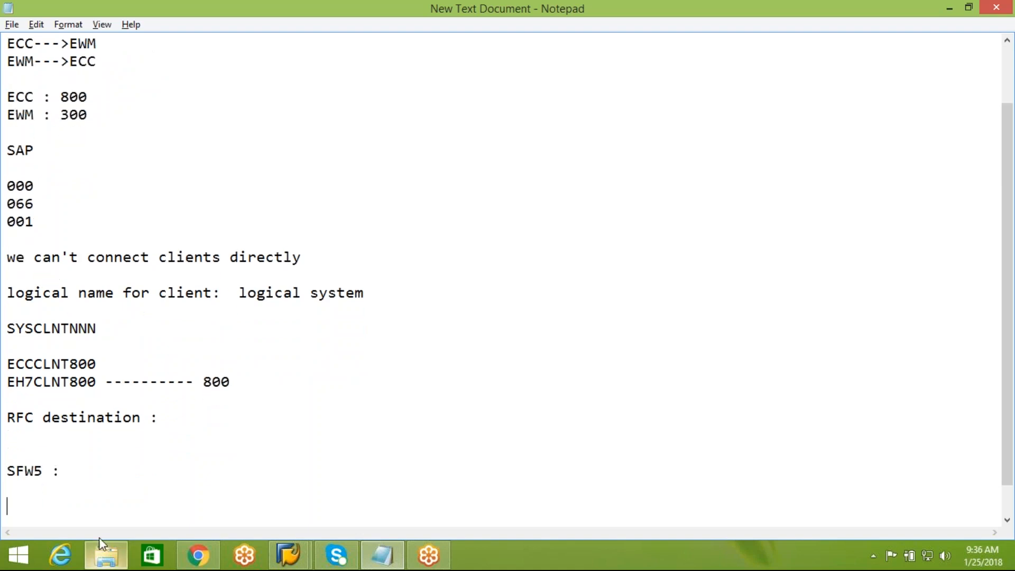
type("BF : LOG_LE_")
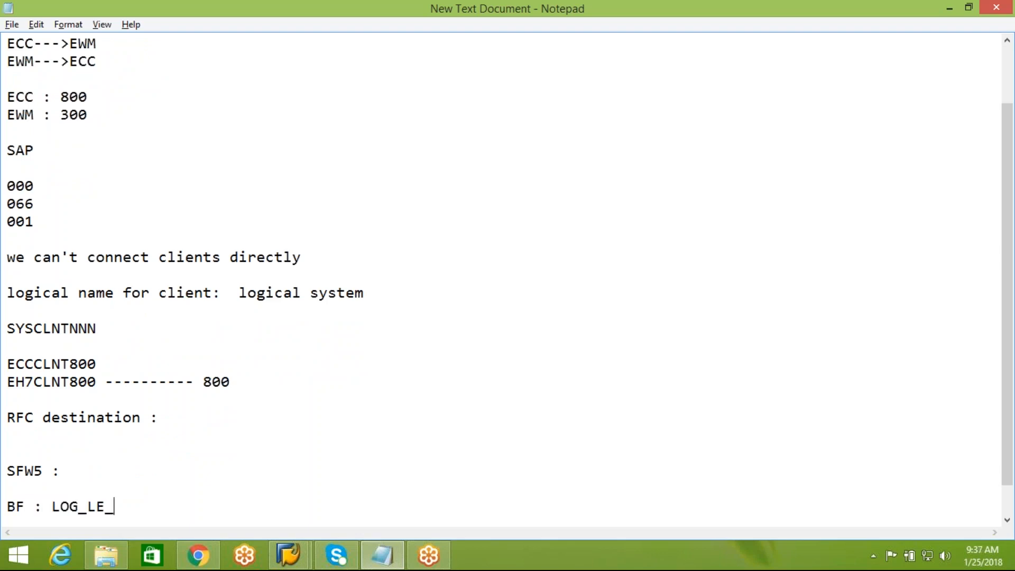
type("INTEGRA")
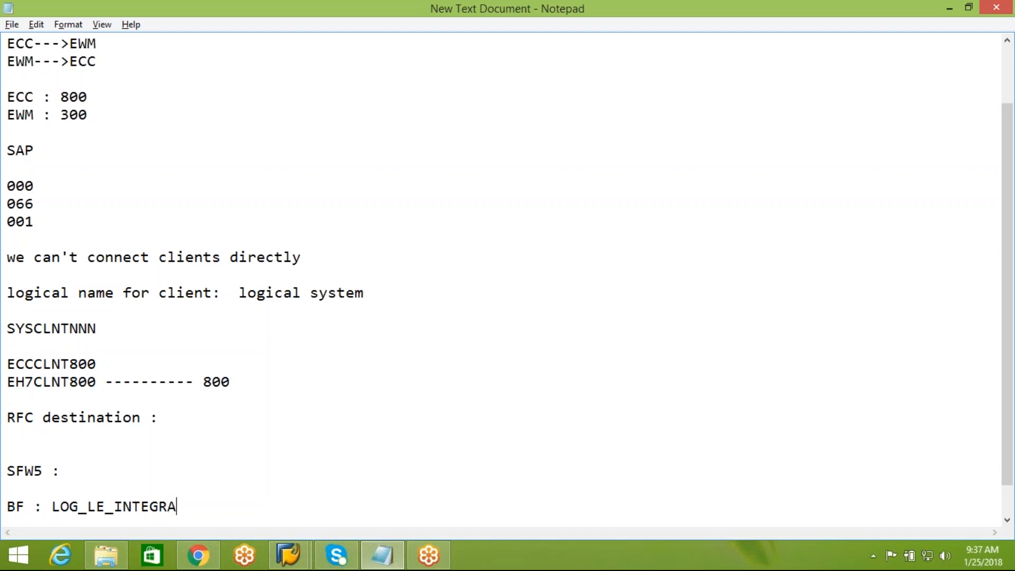
type("TION")
key("Return")
key("Return")
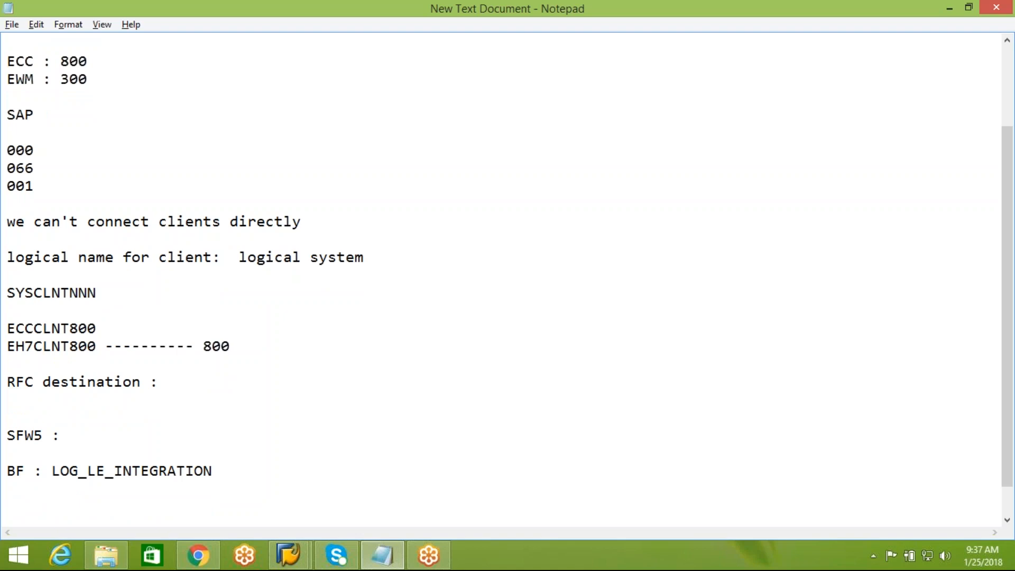
left_click(290, 555)
left_click(348, 492)
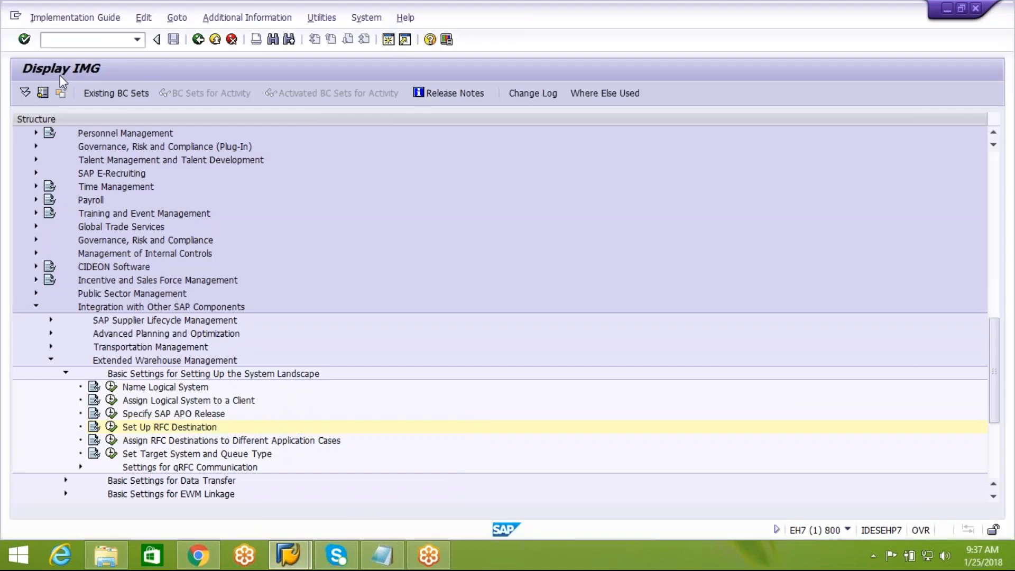
Step: Run SFW5 and continue past the Security Information popup to Change Business Function Status
type("S")
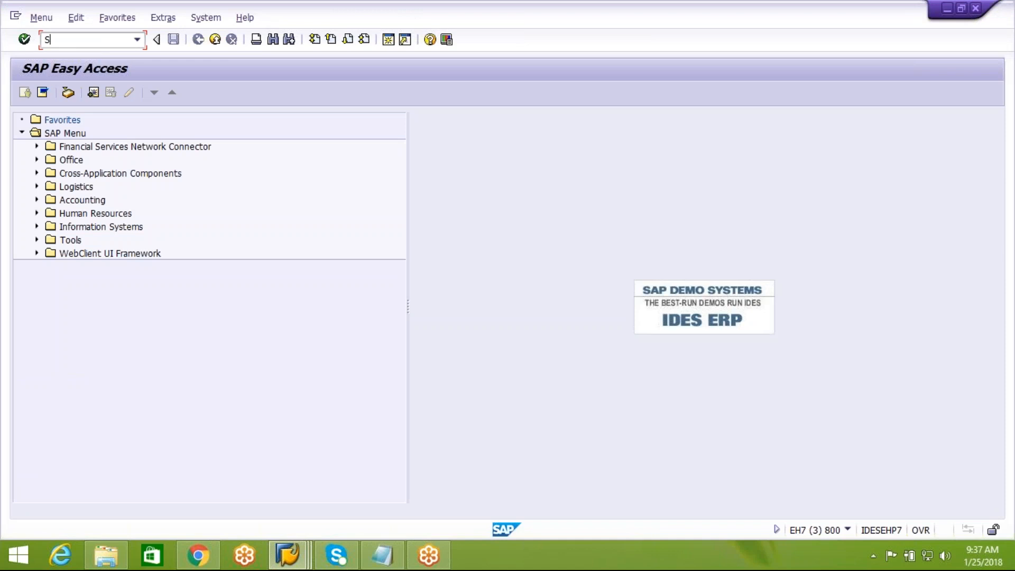
type("FW5")
key("Return")
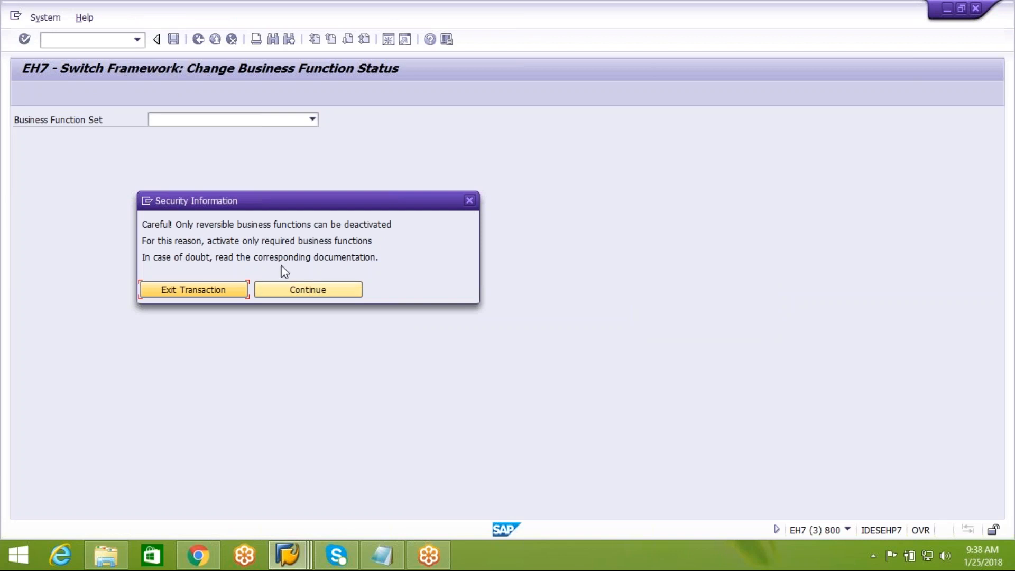
left_click(320, 293)
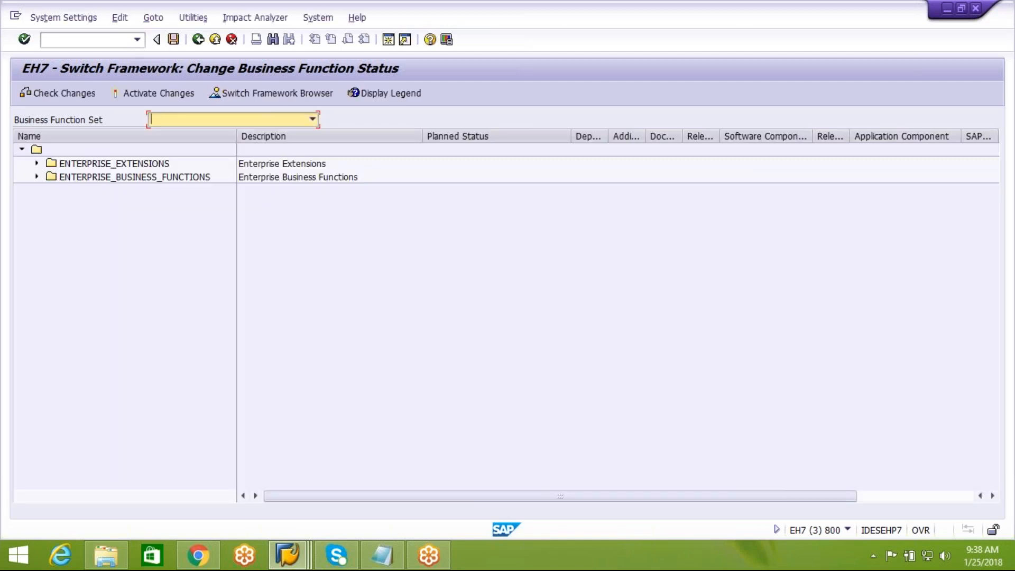
Step: Expand ENTERPRISE_BUSINESS_FUNCTIONS and page down the list past the HCM business functions
left_click(117, 178)
left_click(36, 177)
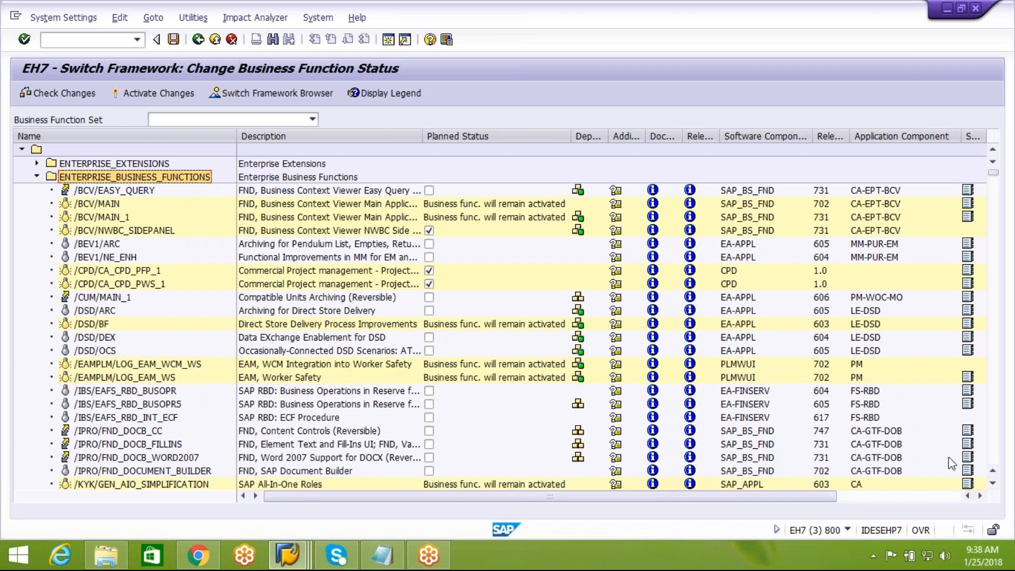
scroll(994, 458, "down", 15)
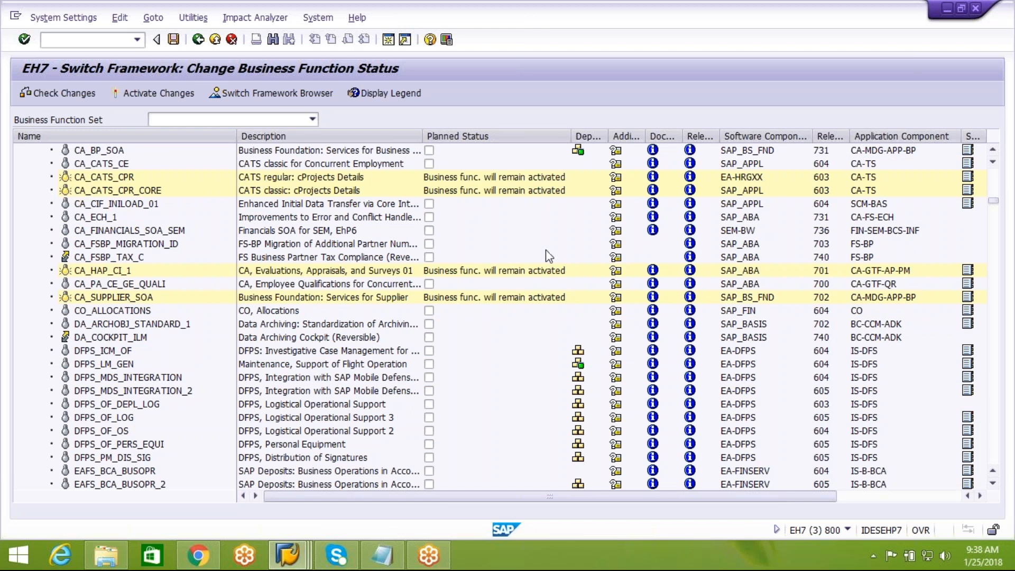
scroll(999, 403, "down", 15)
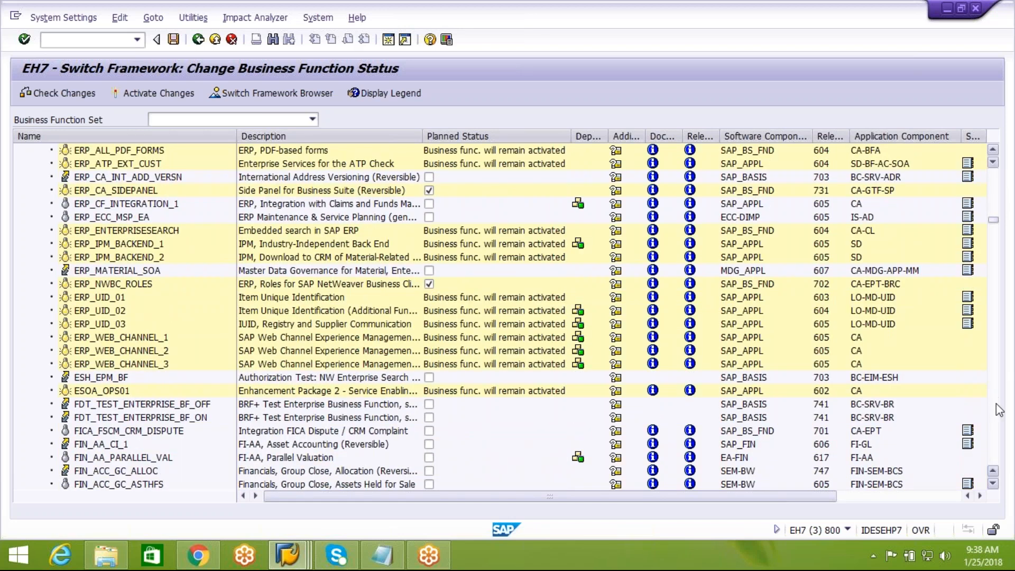
scroll(996, 430, "down", 8)
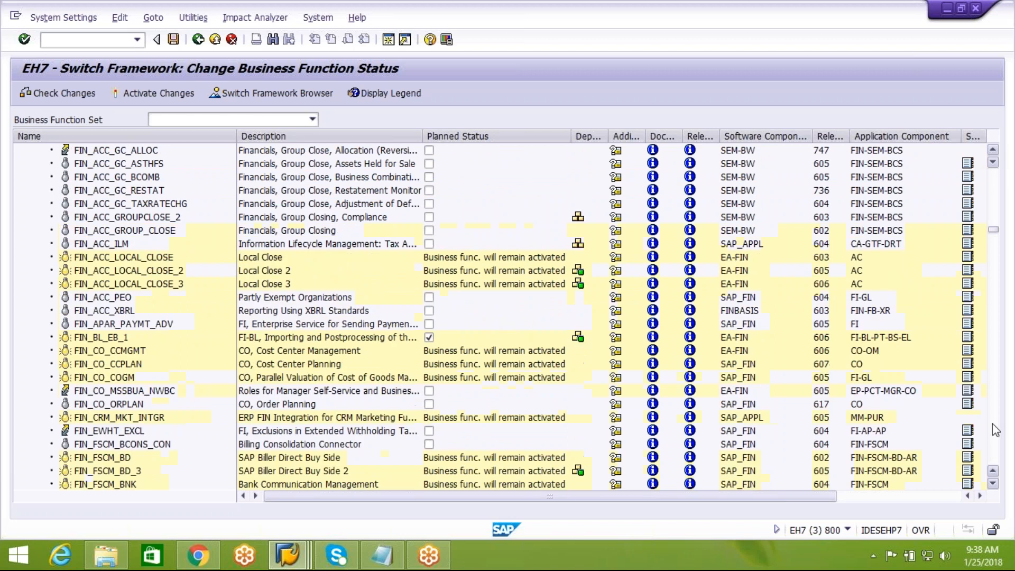
scroll(995, 487, "down", 5)
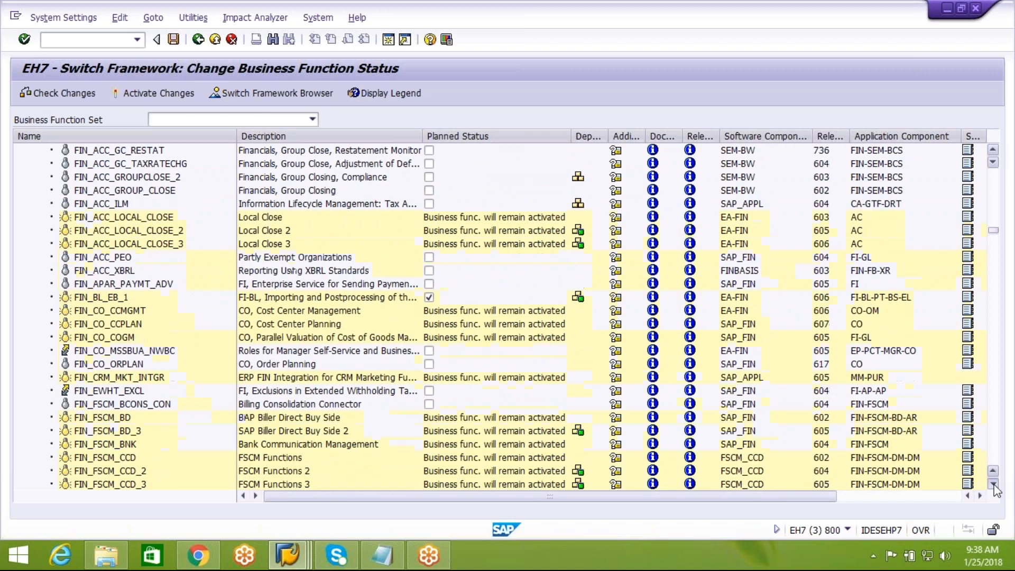
scroll(995, 487, "down", 9)
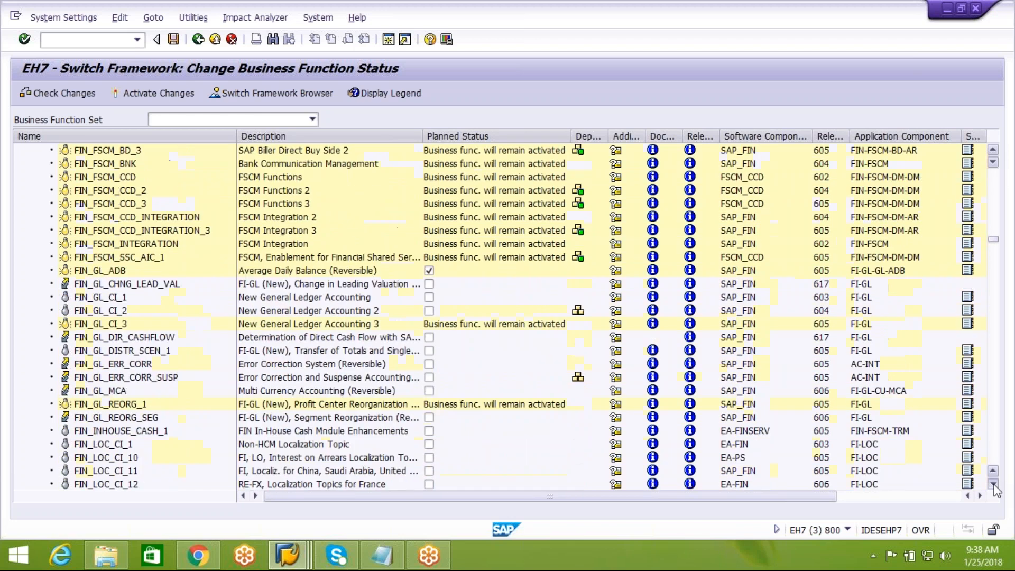
scroll(996, 487, "down", 8)
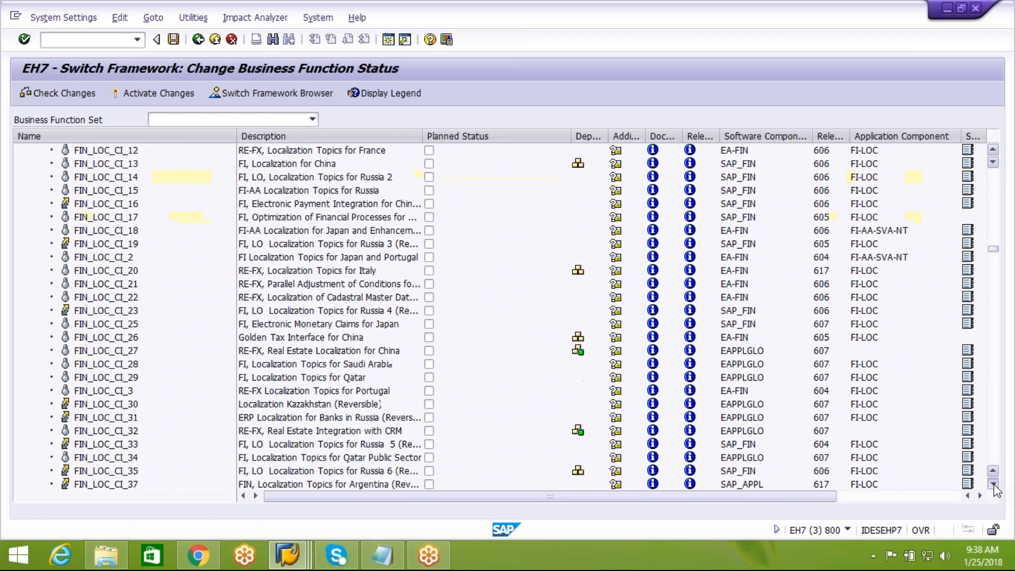
scroll(996, 487, "down", 2)
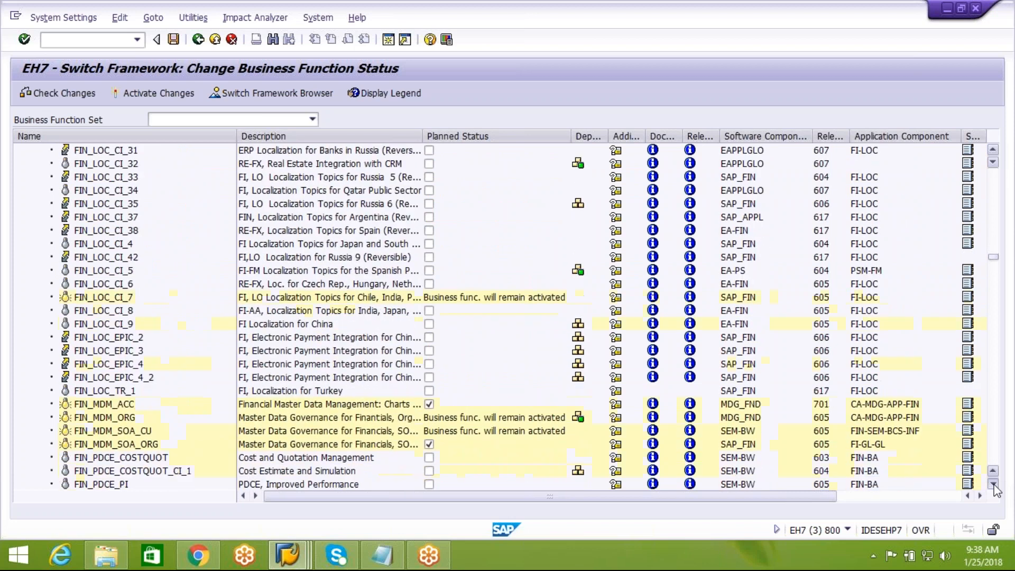
left_click(995, 438)
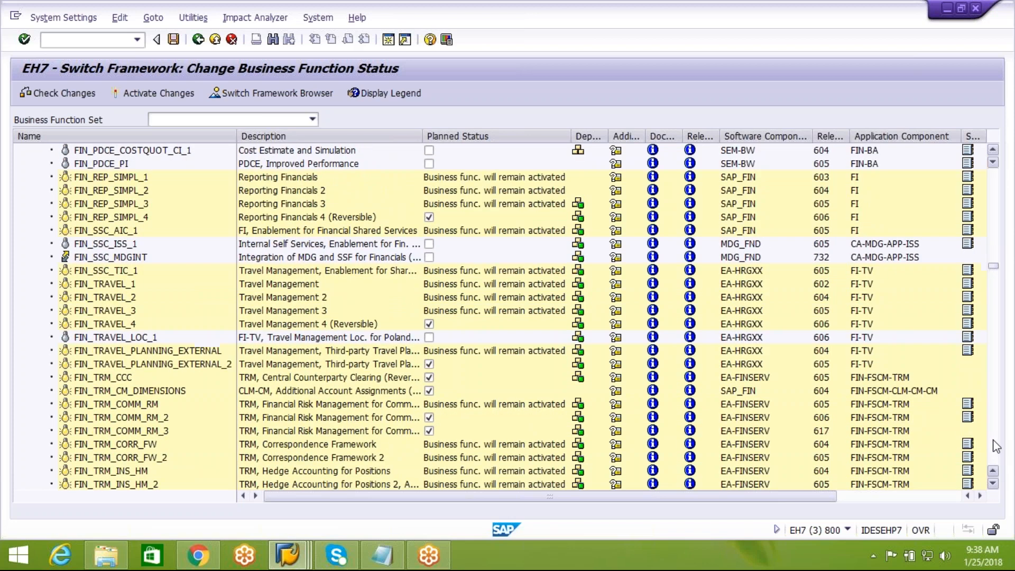
left_click(1001, 446)
left_click(1001, 445)
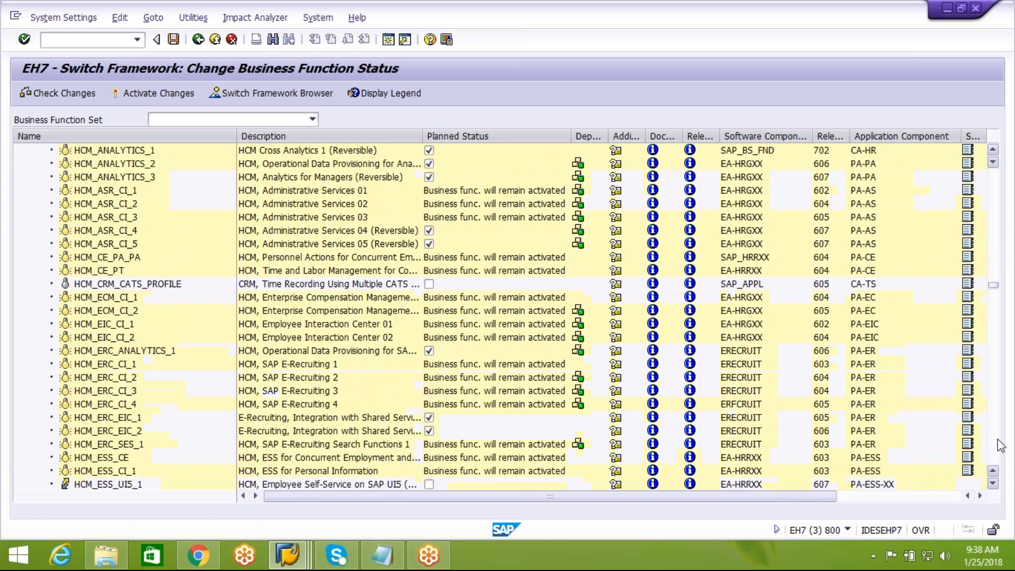
left_click(1001, 445)
left_click(1001, 446)
left_click(1001, 445)
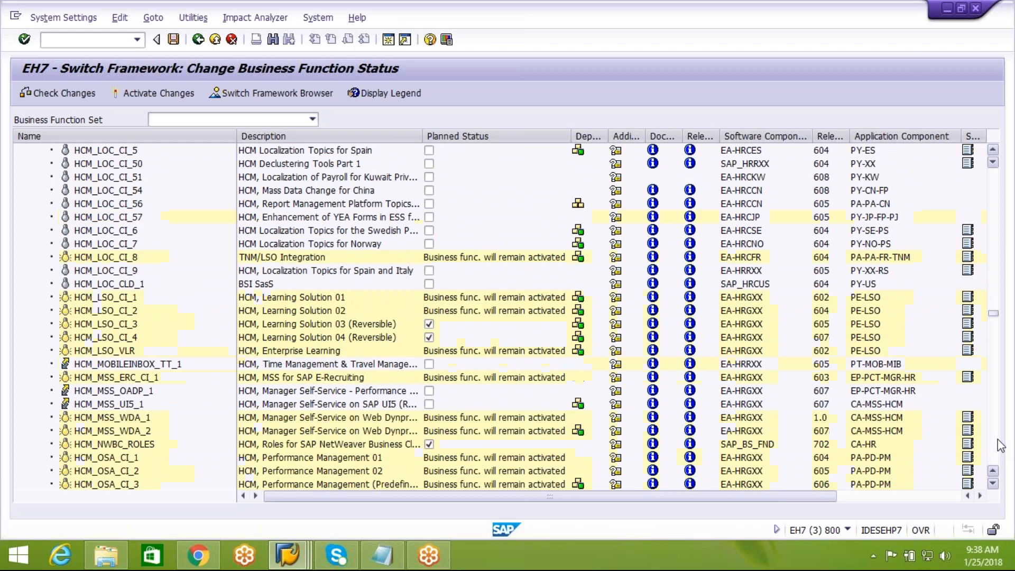
left_click(1001, 446)
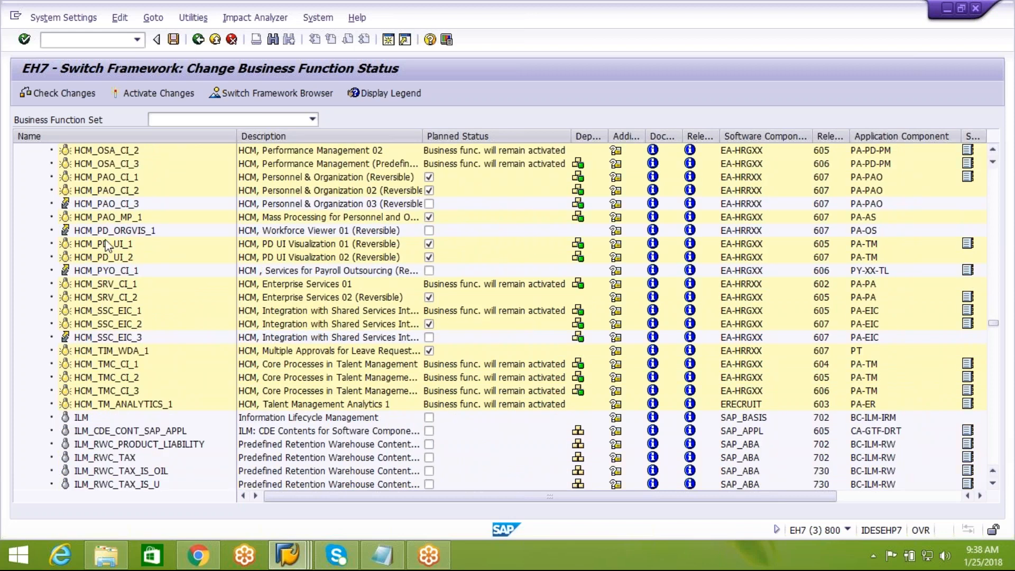
Step: Keep scrolling past the ISR_RET functions until LOG_LE_INTEGRATION is visible
left_click(993, 484)
left_click(993, 484)
scroll(993, 490, "down", 8)
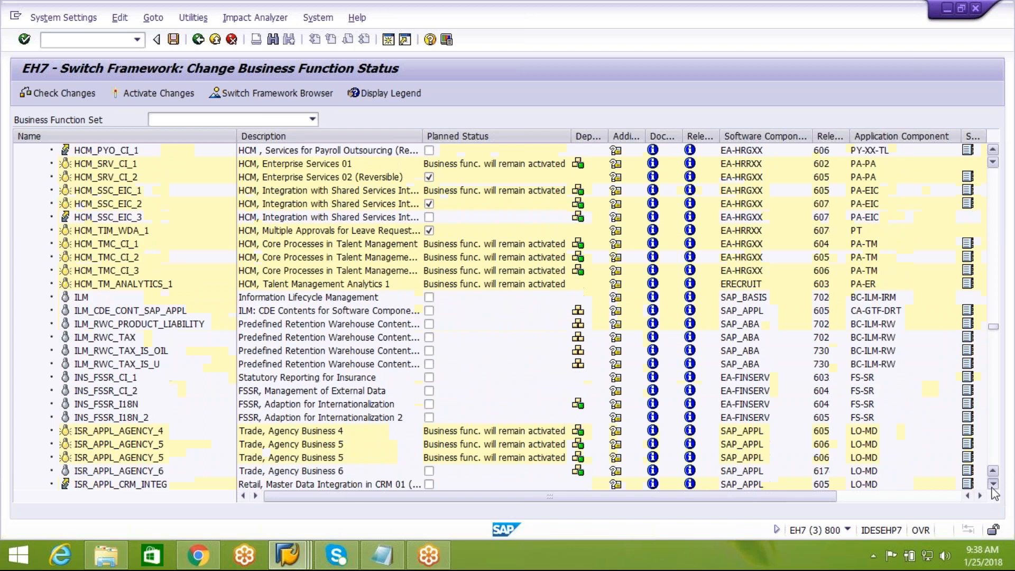
scroll(994, 490, "down", 7)
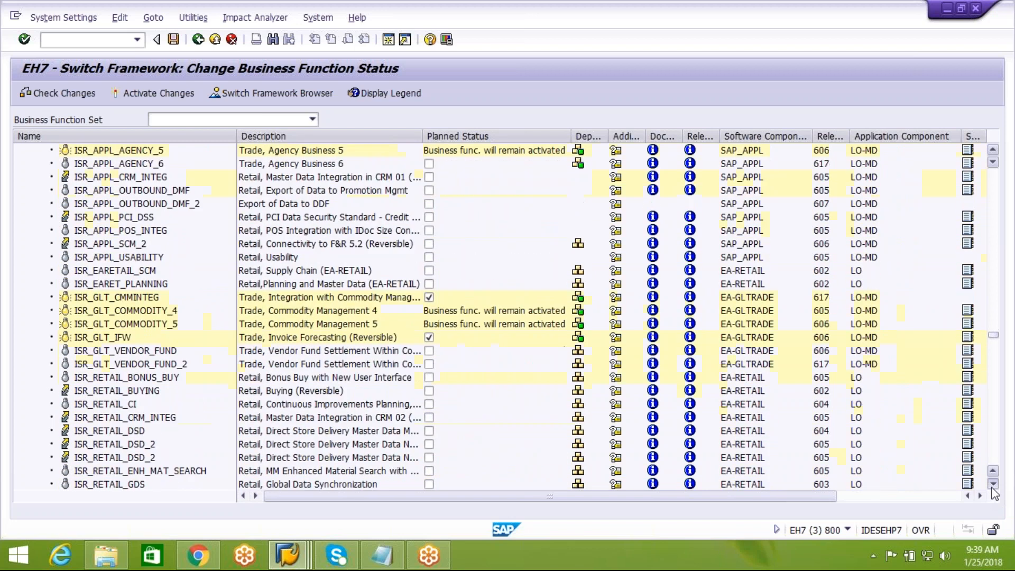
scroll(993, 490, "down", 3)
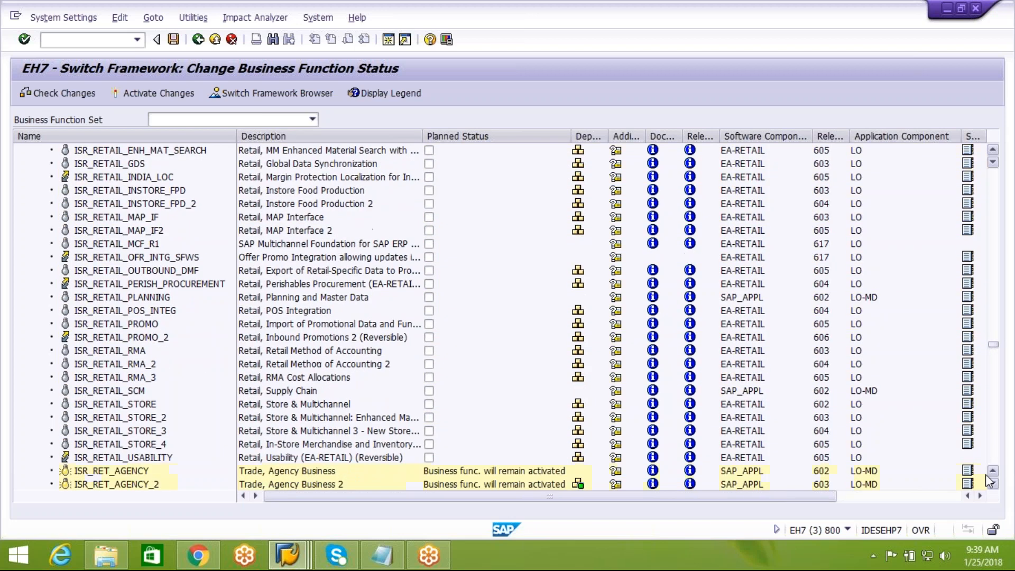
left_click(994, 444)
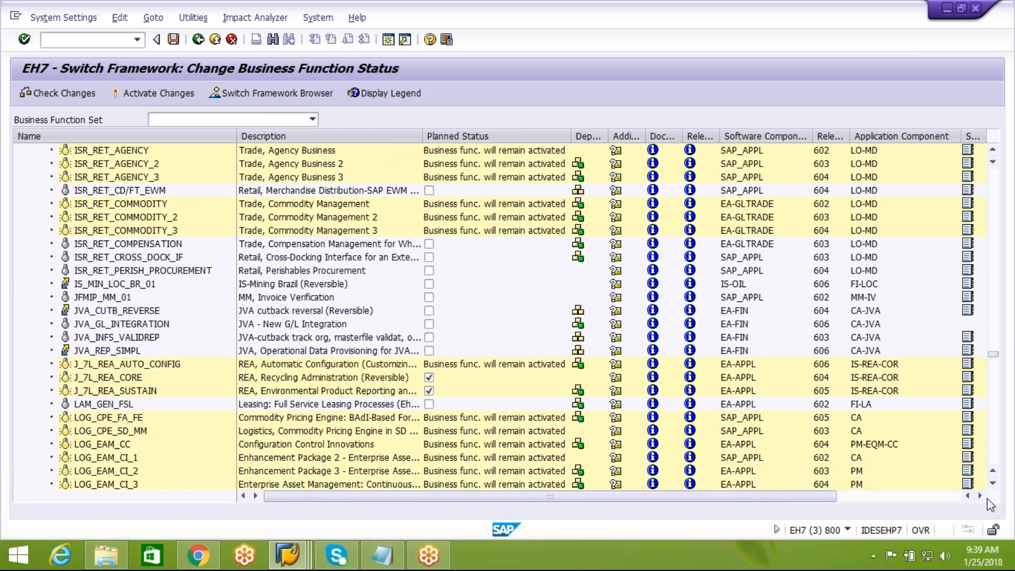
scroll(994, 492, "down", 2)
scroll(997, 494, "down", 5)
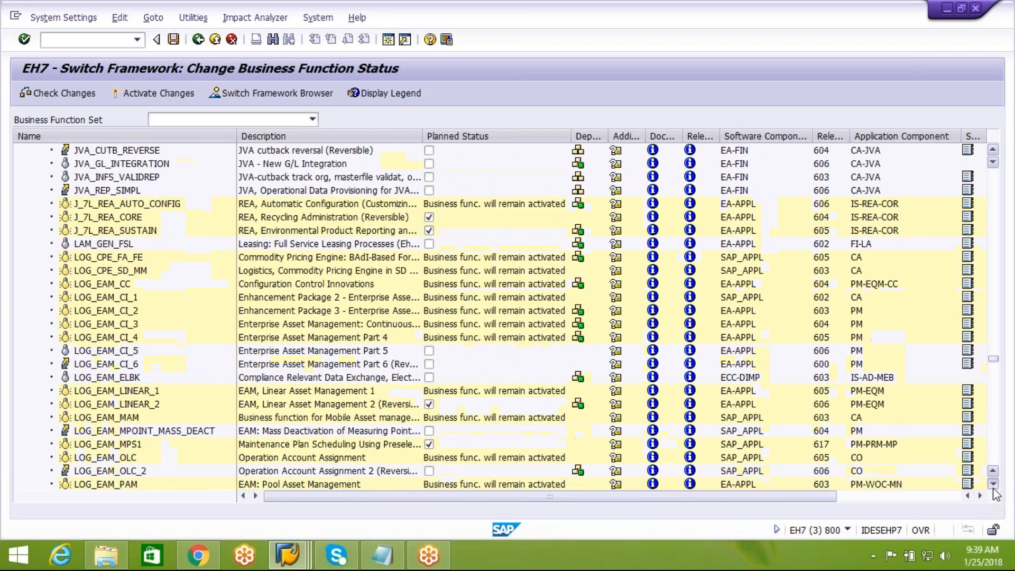
scroll(997, 494, "down", 9)
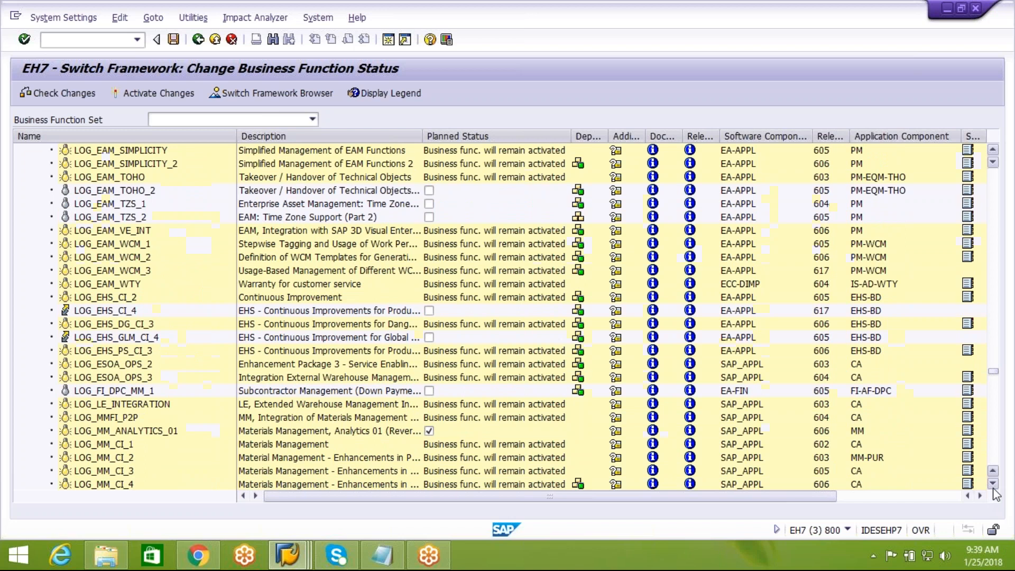
scroll(996, 495, "down", 2)
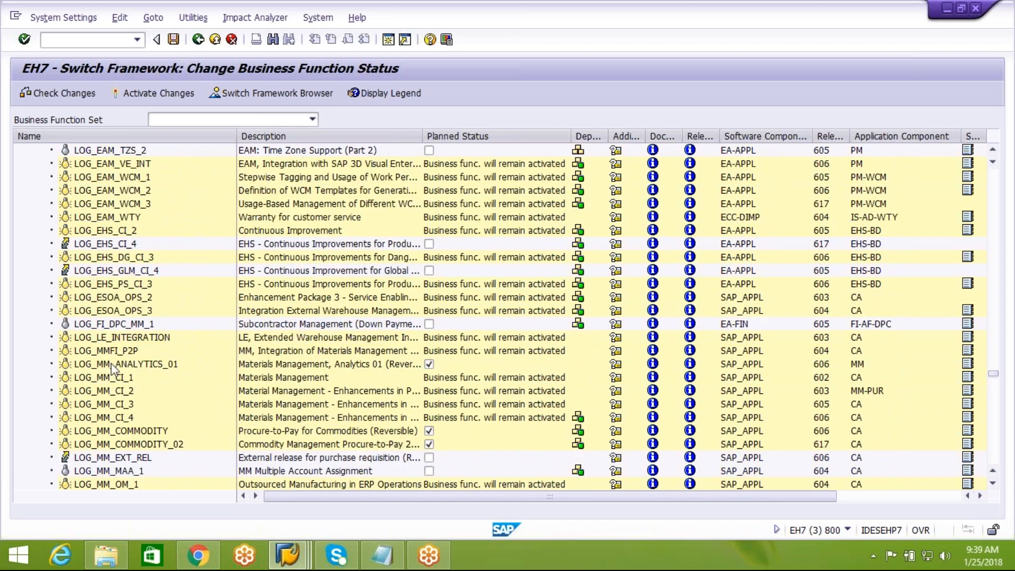
Step: Verify LOG_LE_INTEGRATION shows 'Business func. will remain activated', then go Back out of SFW5
left_click(90, 341)
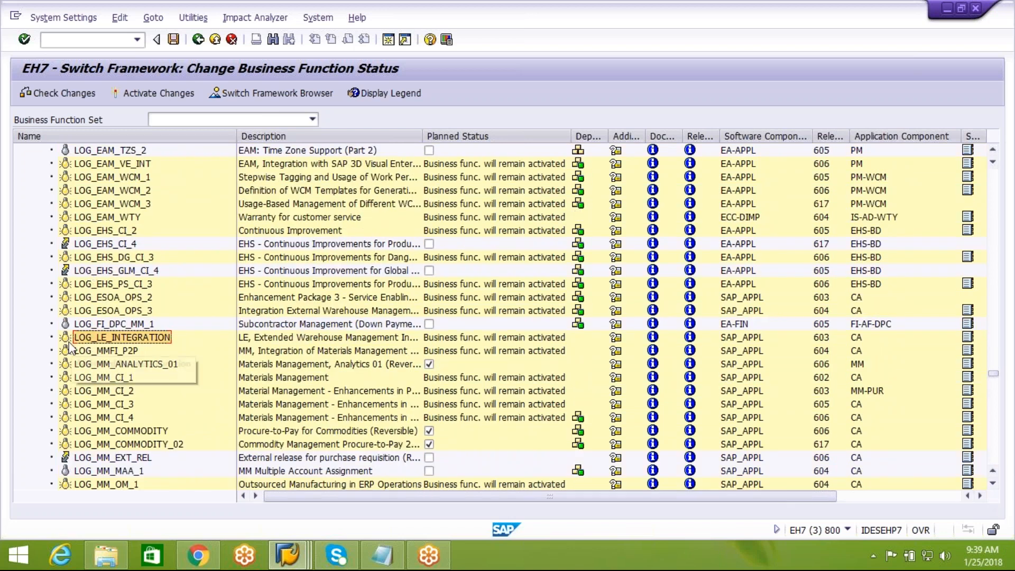
left_click(274, 337)
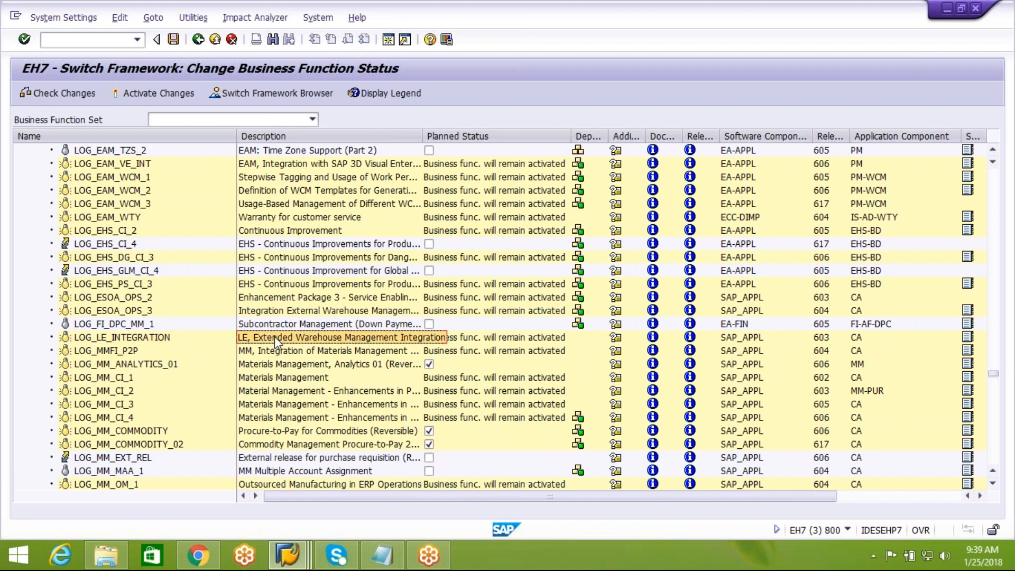
left_click(159, 342)
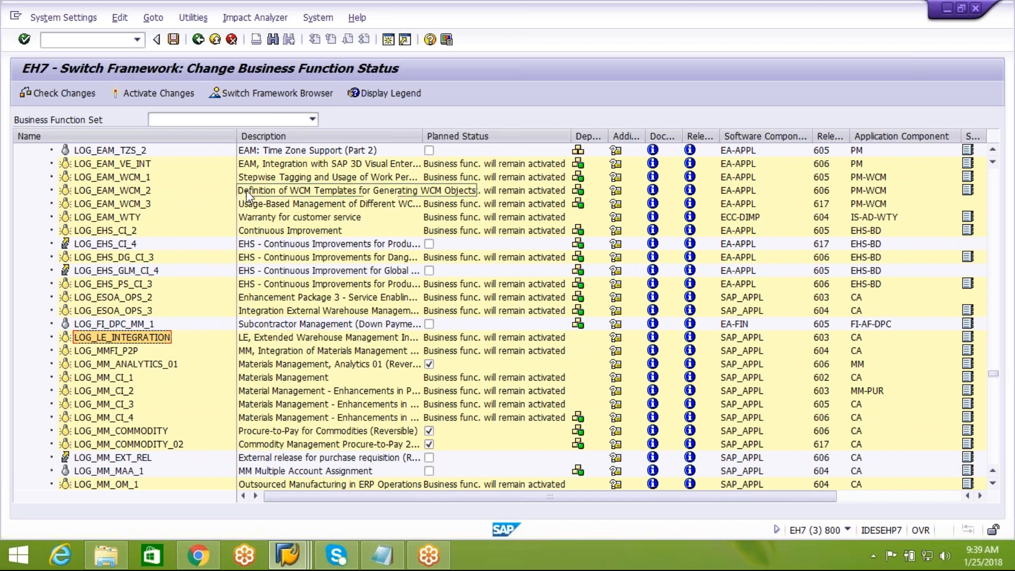
left_click(198, 40)
Step: Execute the IMG activity 'Assign RFC Destinations to Different Application Cases' from the Display IMG session
mouse_move(296, 563)
left_click(319, 472)
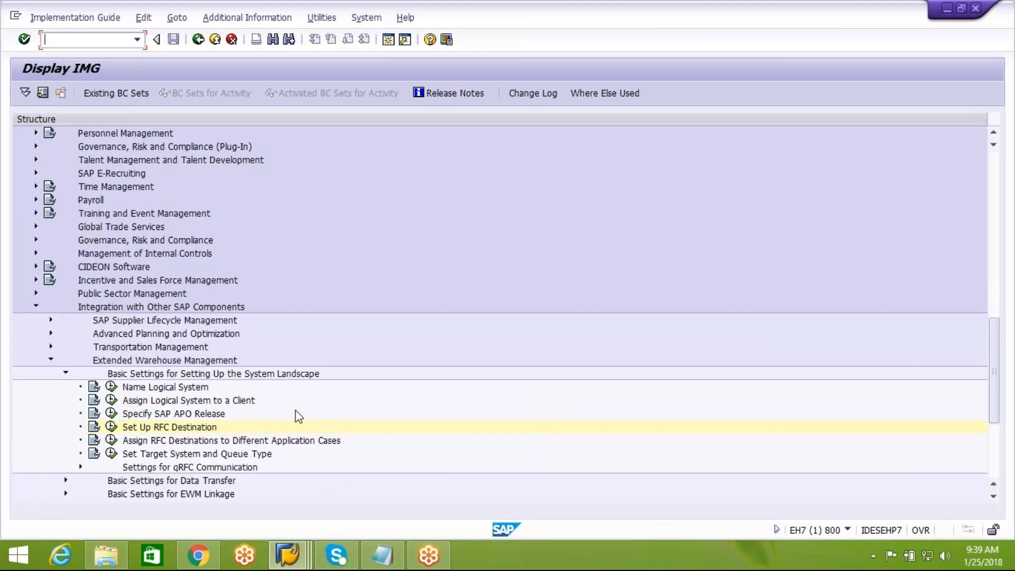
left_click(165, 442)
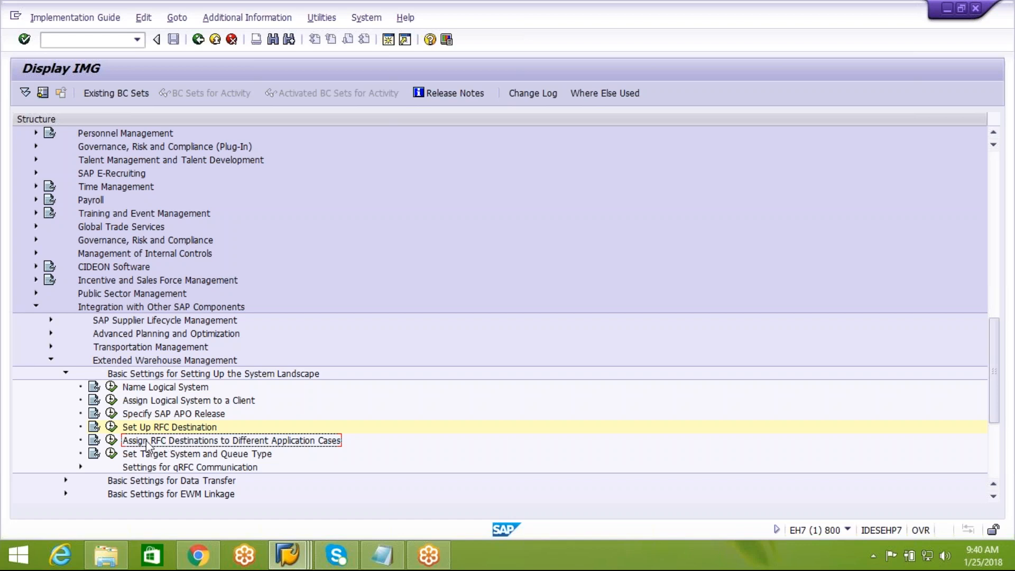
left_click(111, 446)
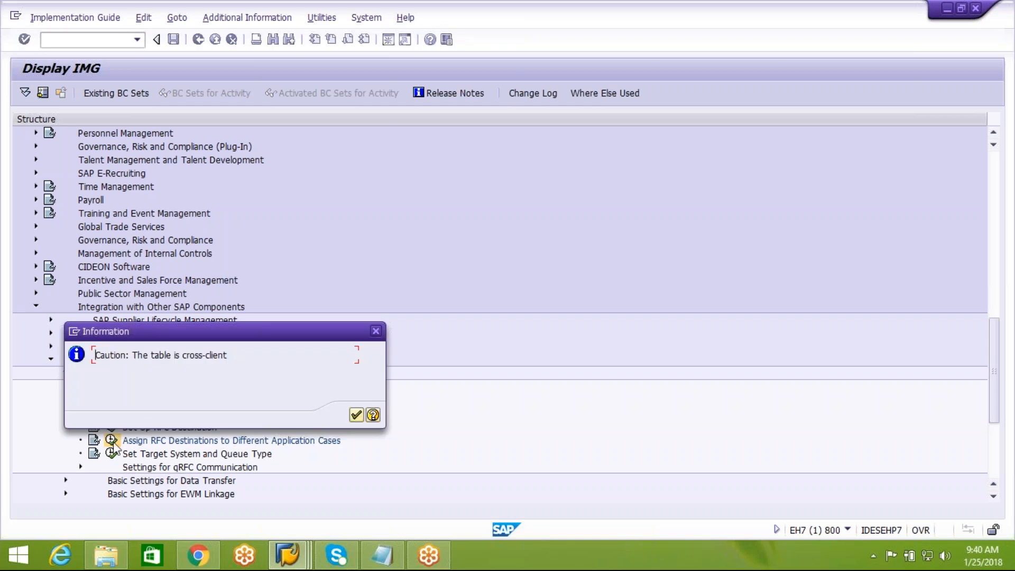
Step: Acknowledge the cross-client caution and inspect the E74CLNT300 AC entry's logical system, application and RFC destination
left_click(356, 418)
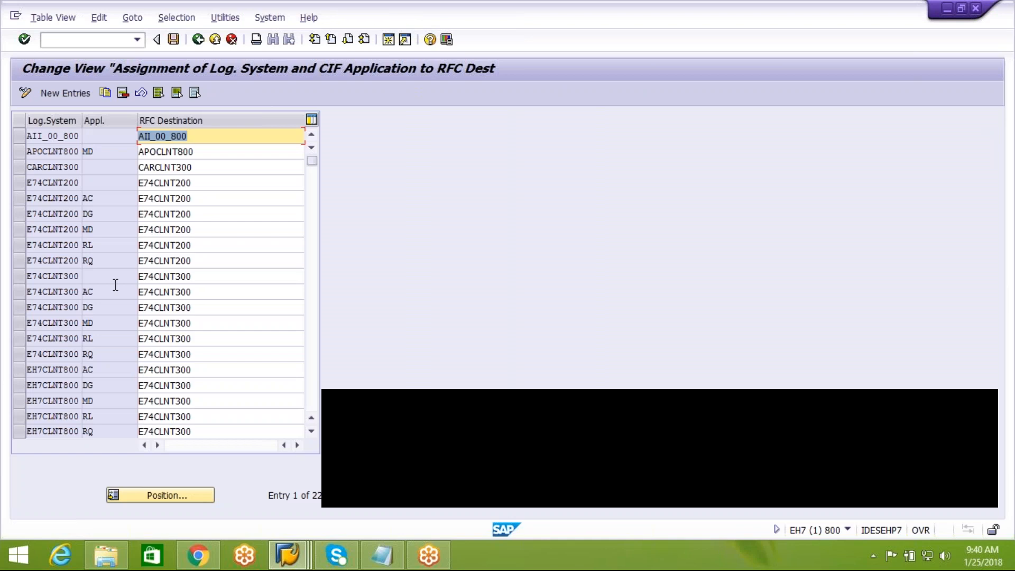
left_click(20, 291)
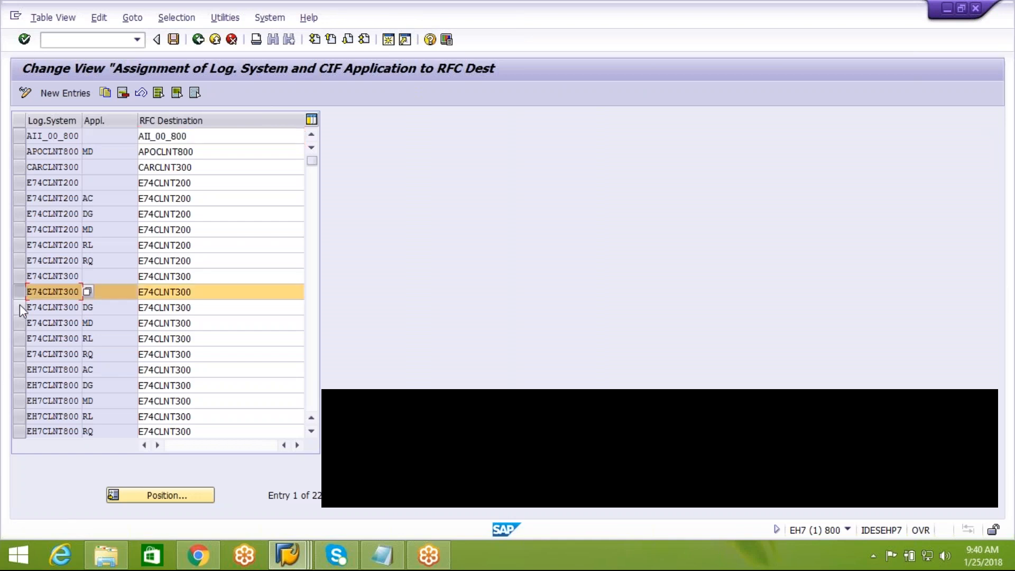
left_click(113, 293)
left_click(72, 292)
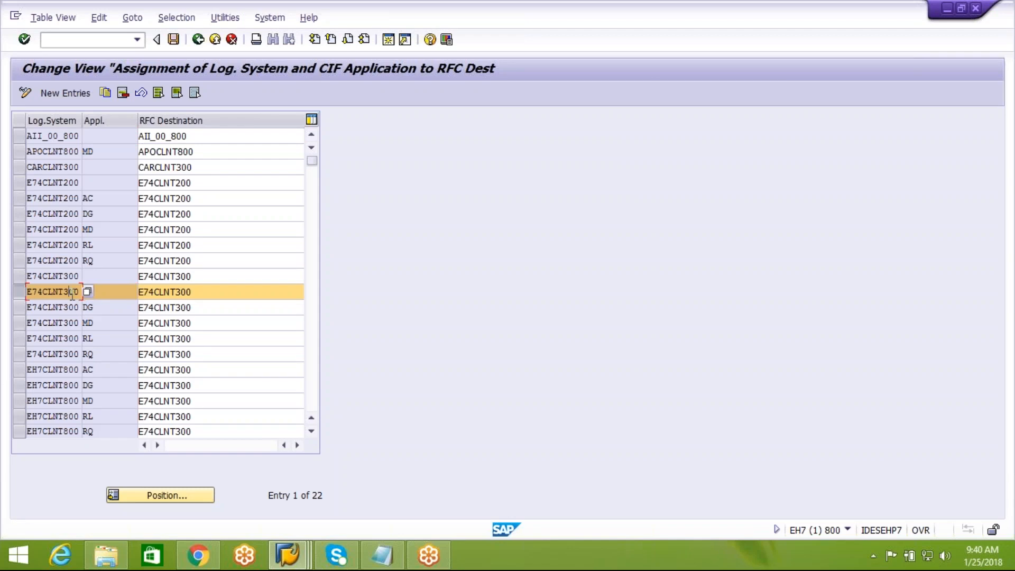
left_click(188, 291)
left_click(110, 291)
Step: List the five CIF application cases via F4, review AC and RL, then type 'SLG1 :' in Notepad
key("F4")
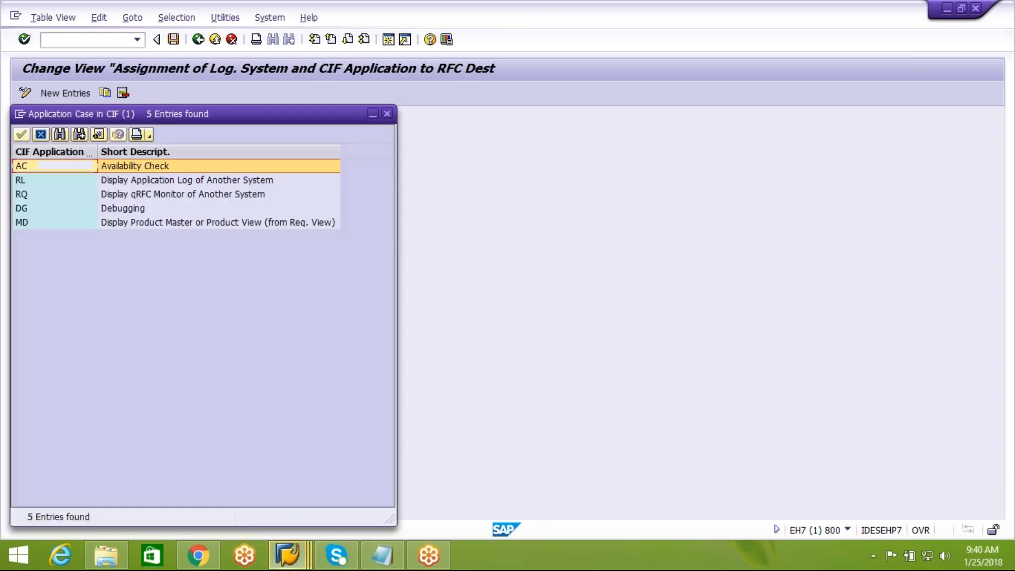
left_click_drag(223, 120, 603, 72)
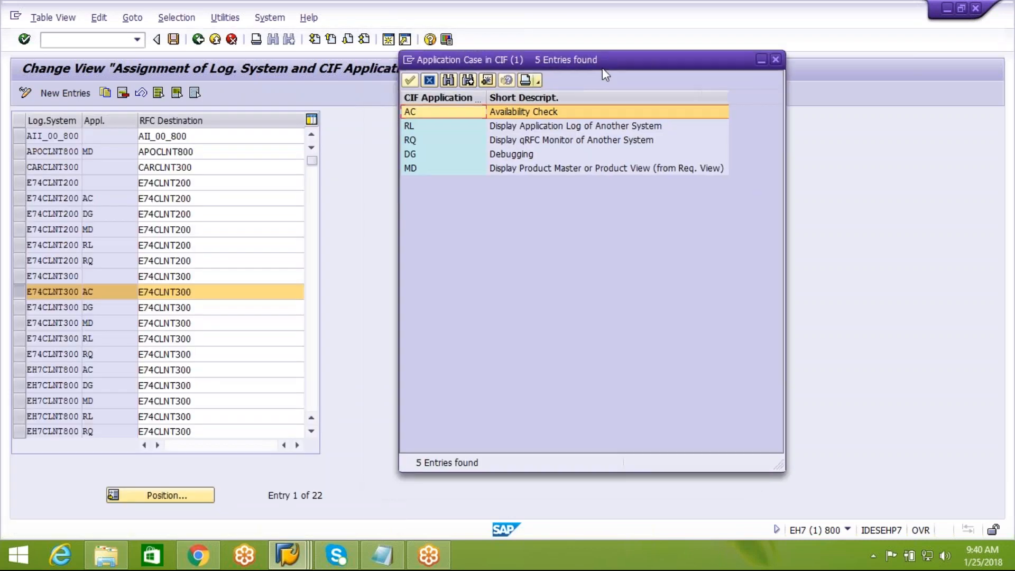
left_click(528, 108)
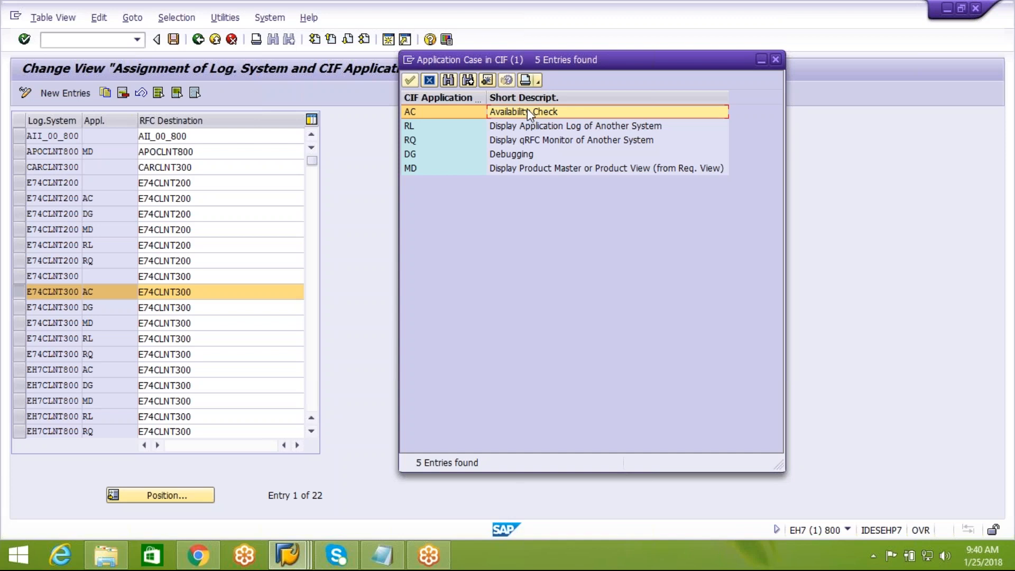
left_click(538, 129)
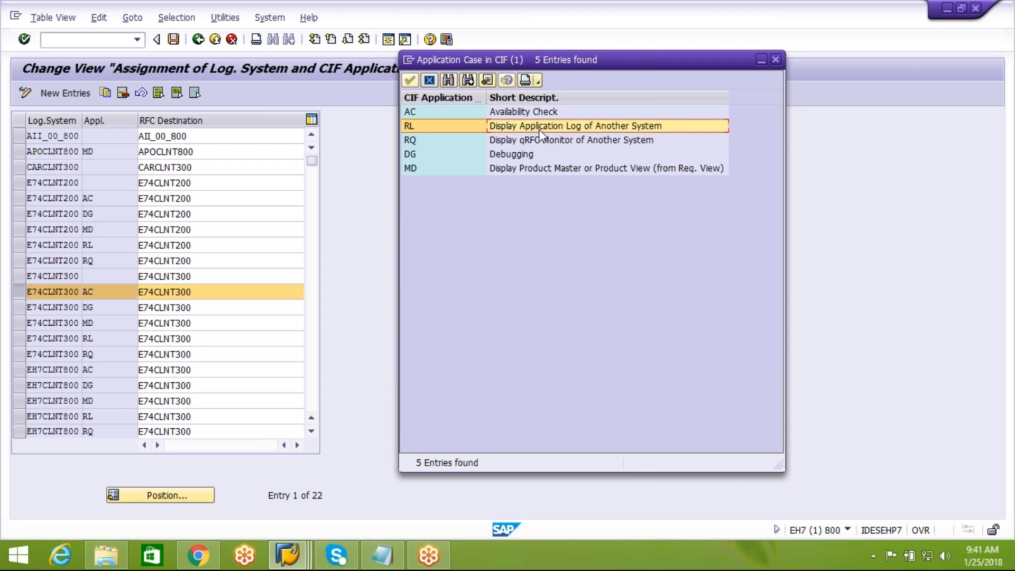
left_click(382, 555)
type("SLG")
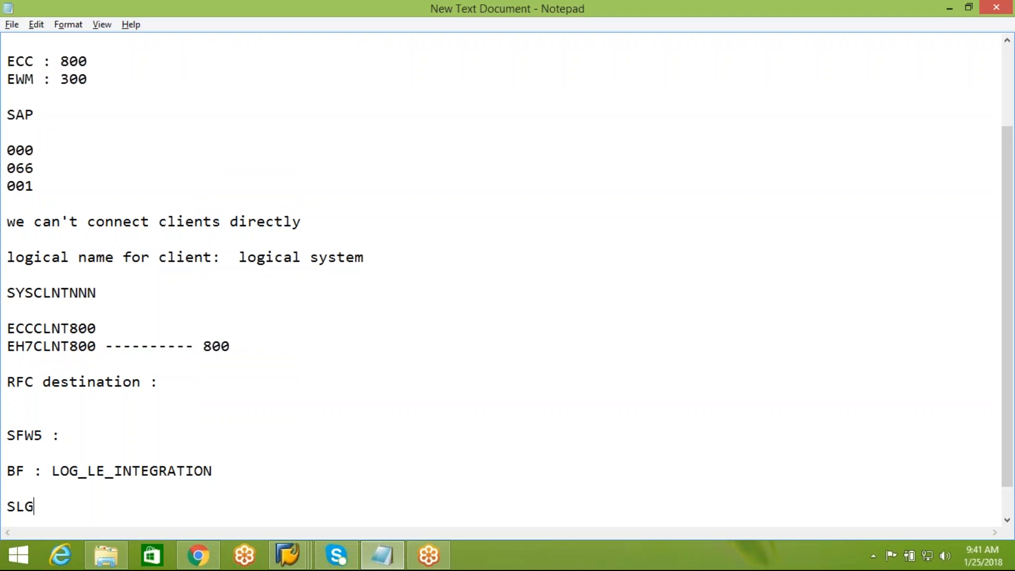
type("1 :")
Step: End the 'SLG1 :' note with a new line and switch back to SAP GUI
key("Return")
key("Return")
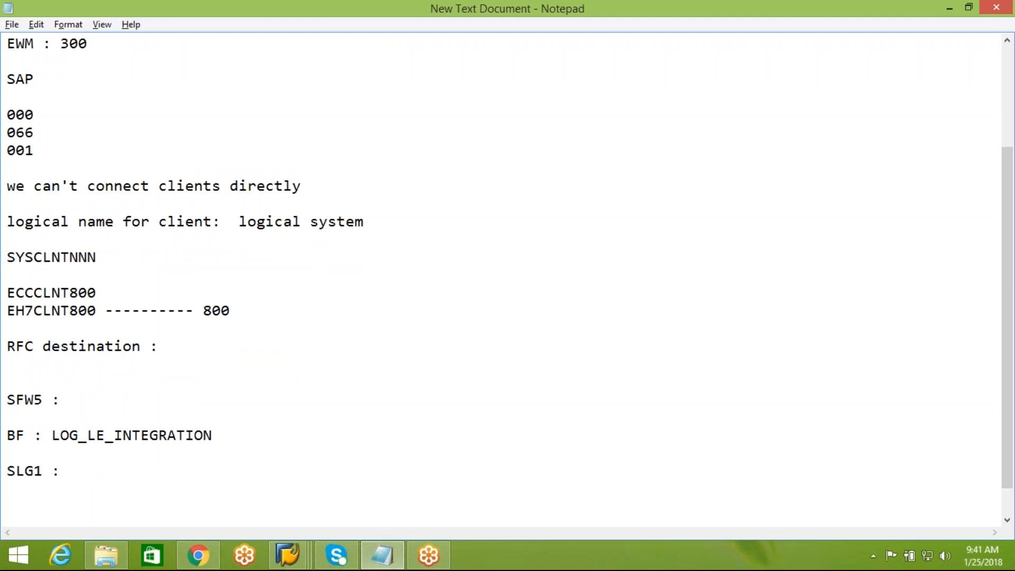
key("alt+Tab")
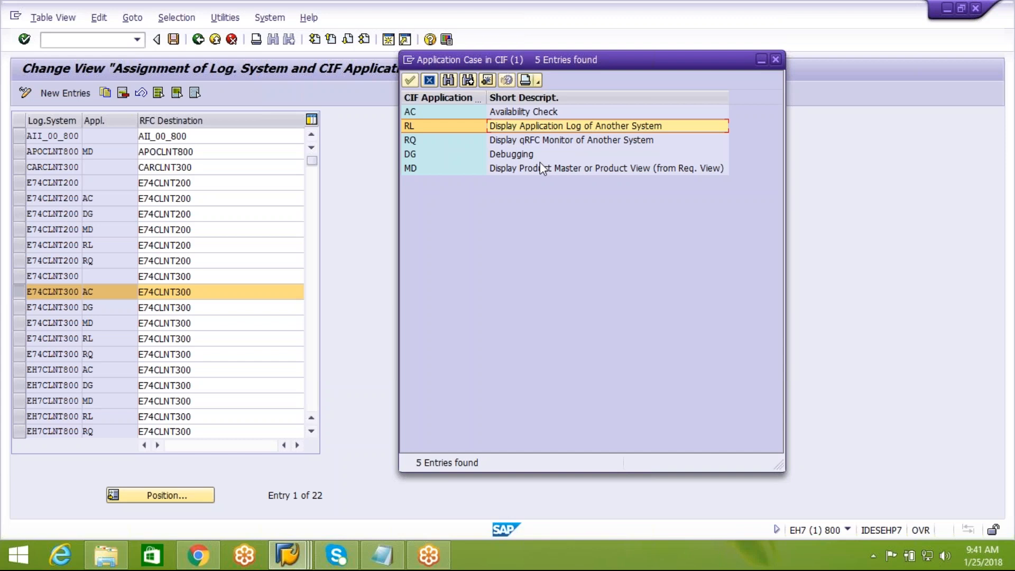
left_click(518, 140)
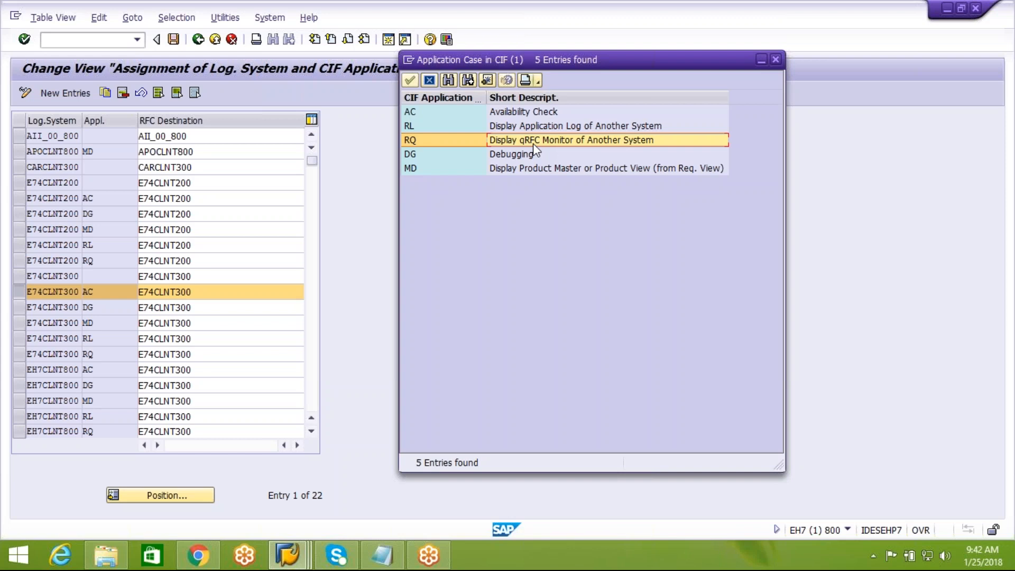
left_click(524, 155)
left_click(522, 172)
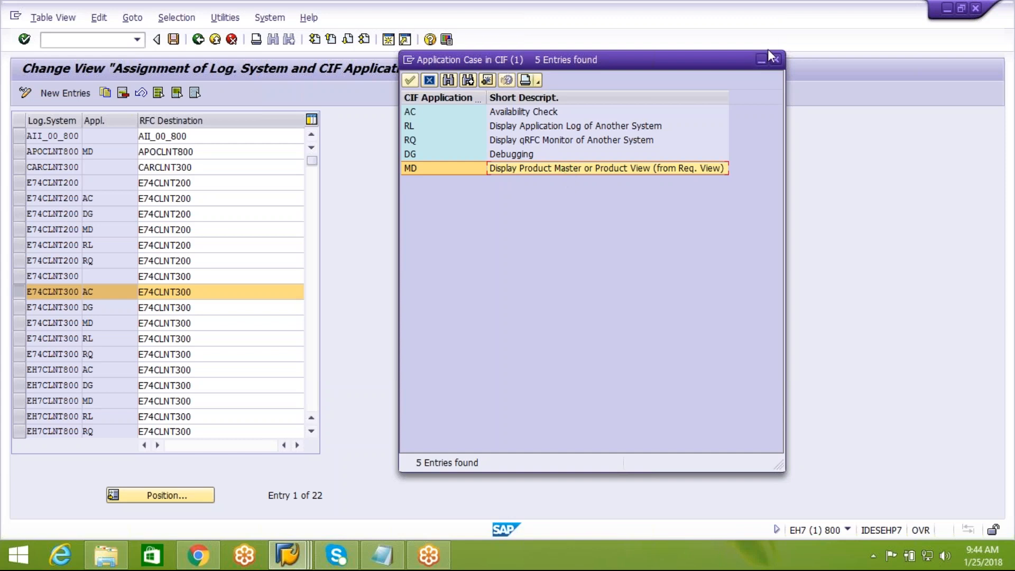
Step: Close the CIF case list and review E74CLNT300's AC, DG, MD, RL and RQ rows plus EH7CLNT800 AC
left_click(776, 62)
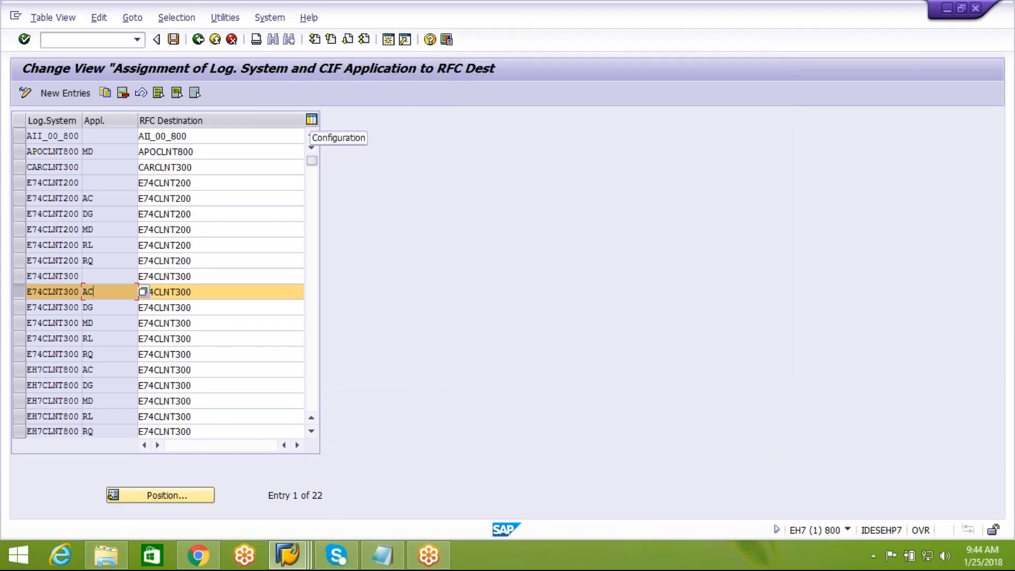
left_click(170, 293)
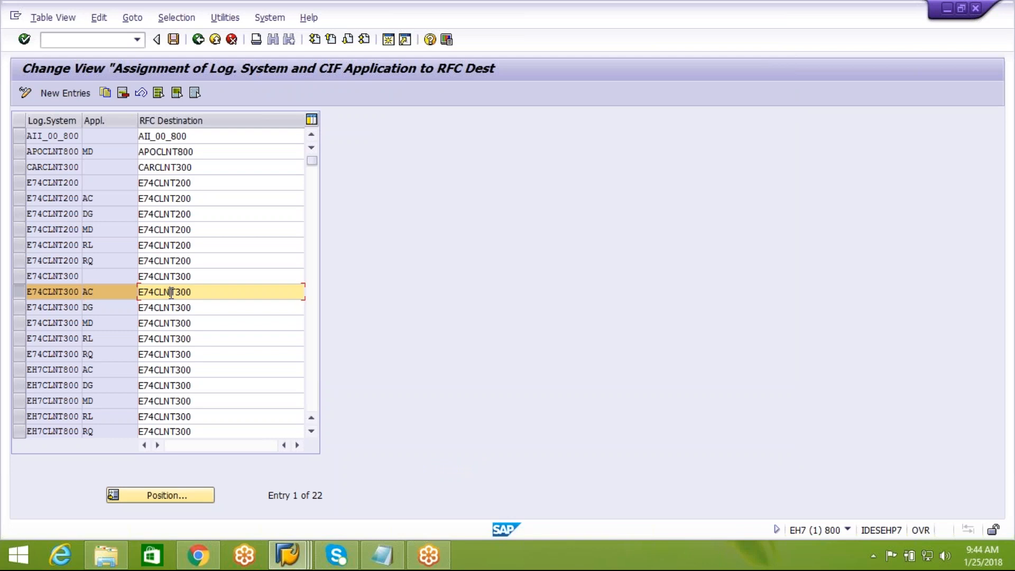
left_click(106, 294)
left_click(105, 306)
left_click(104, 319)
left_click(102, 334)
left_click(106, 355)
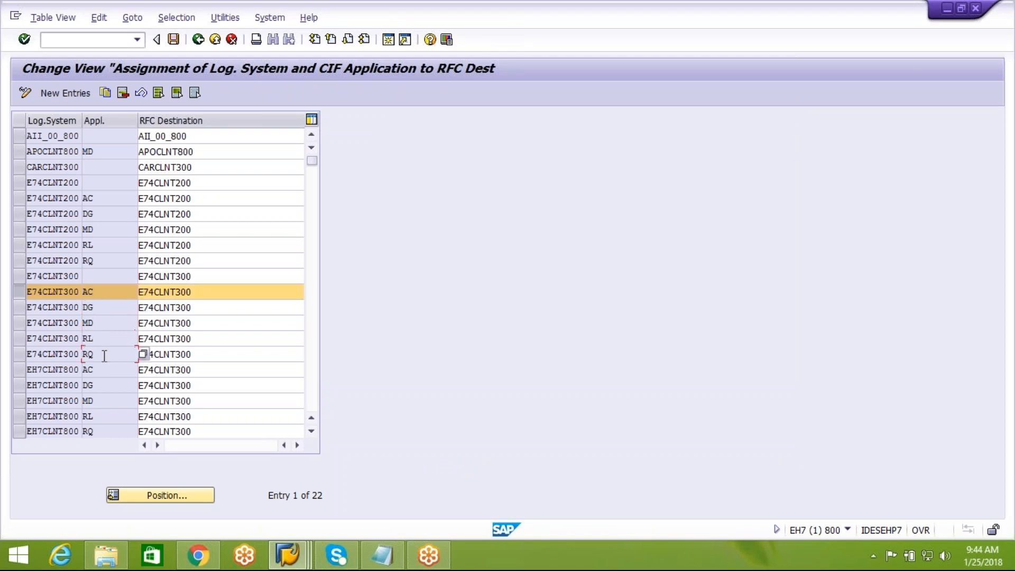
left_click(108, 371)
left_click(103, 352)
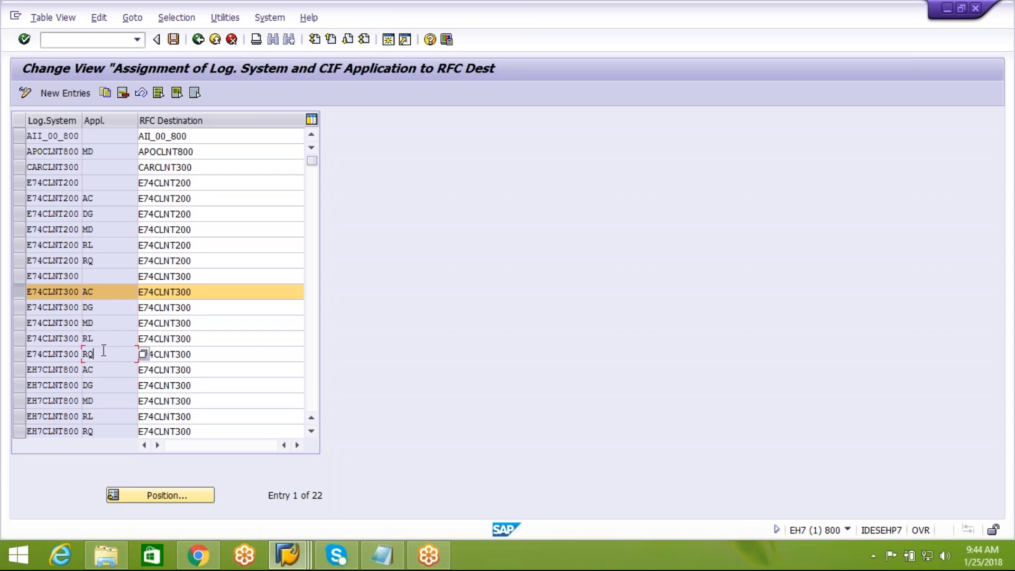
left_click(99, 273)
left_click(199, 43)
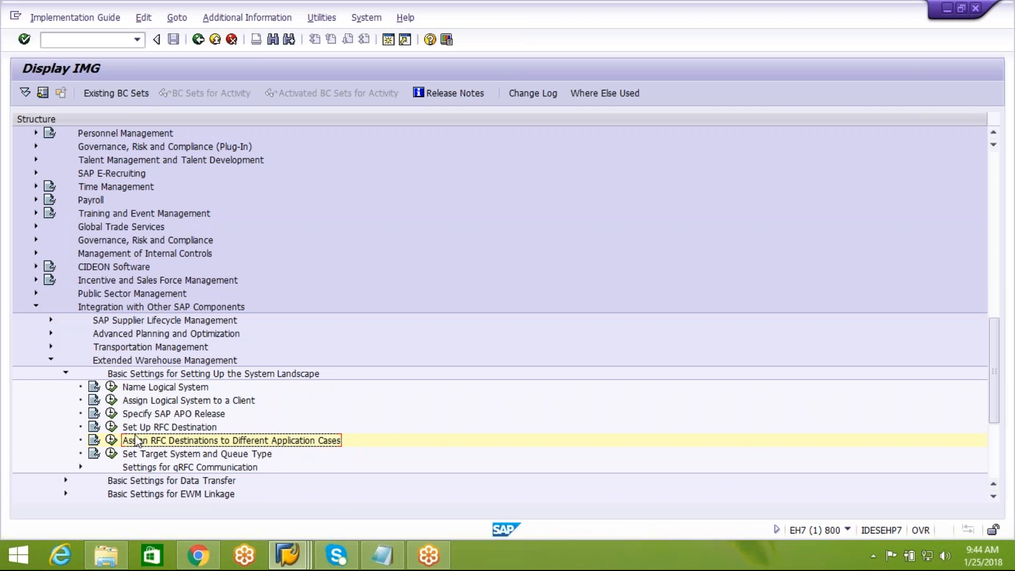
Step: Reopen the cross-client RFC destination assignments, check the E74CLNT300 rows, and return to the IMG tree
left_click(111, 440)
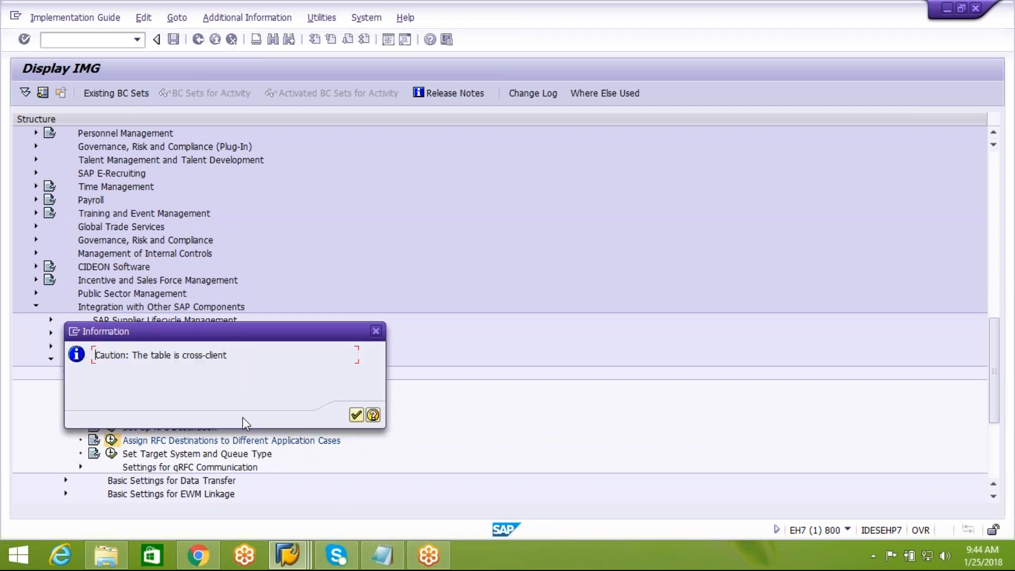
left_click(361, 417)
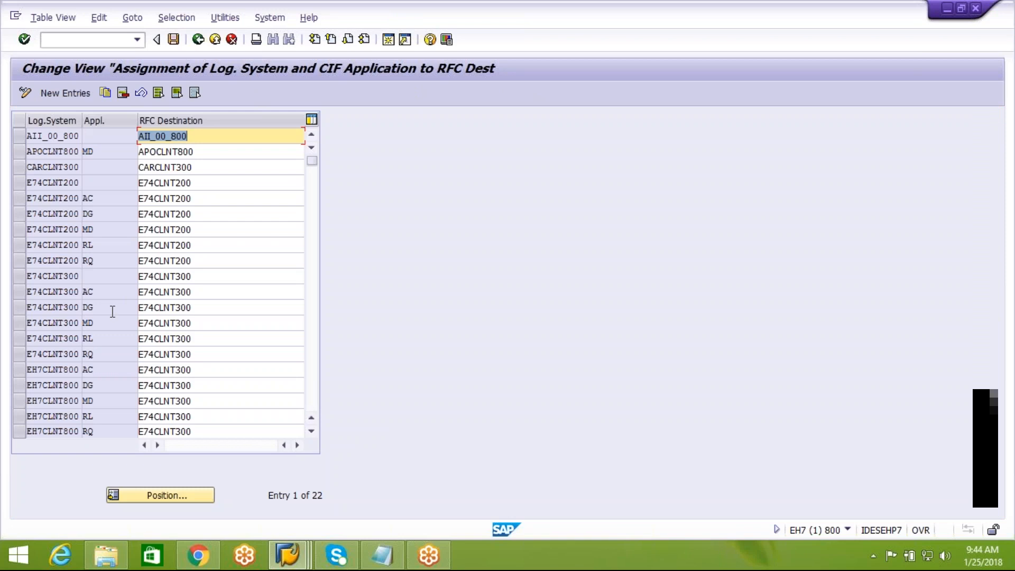
left_click(106, 279)
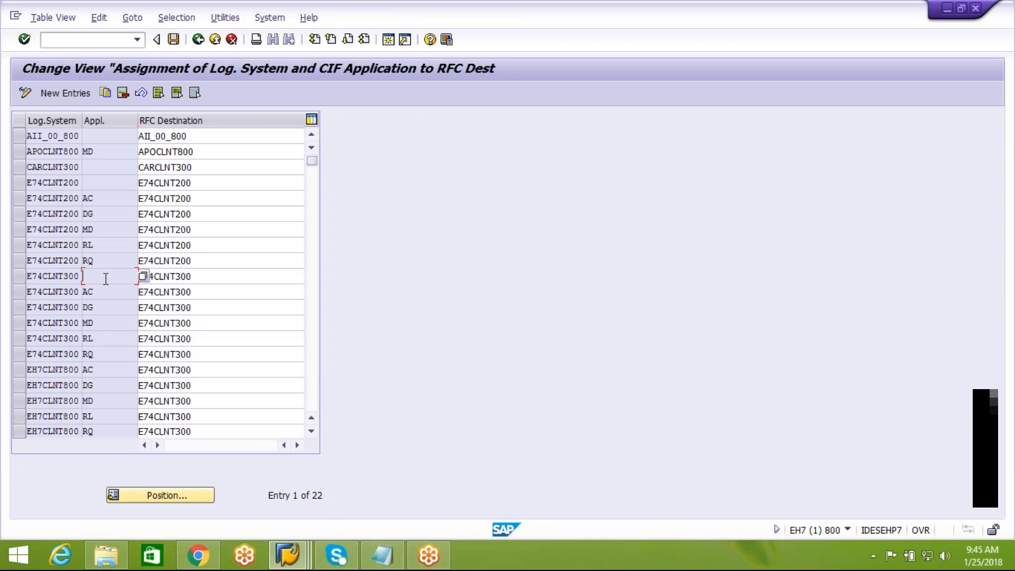
left_click(20, 296)
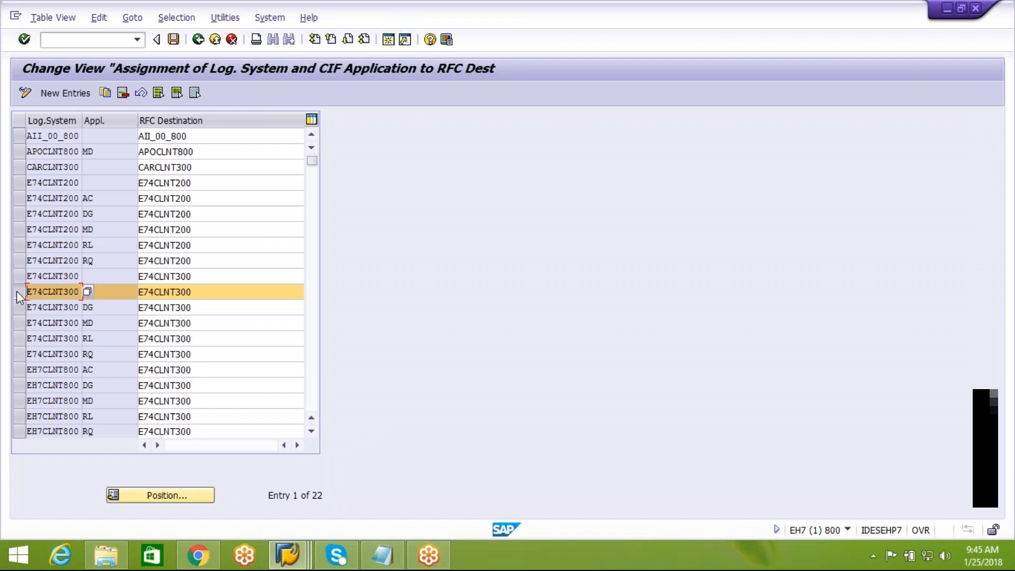
left_click(17, 291)
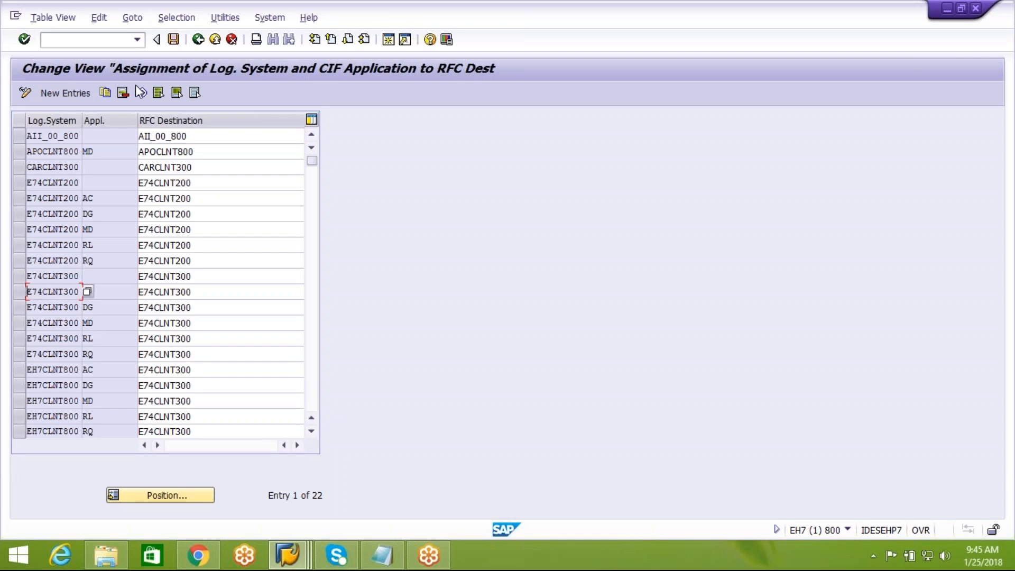
left_click(198, 40)
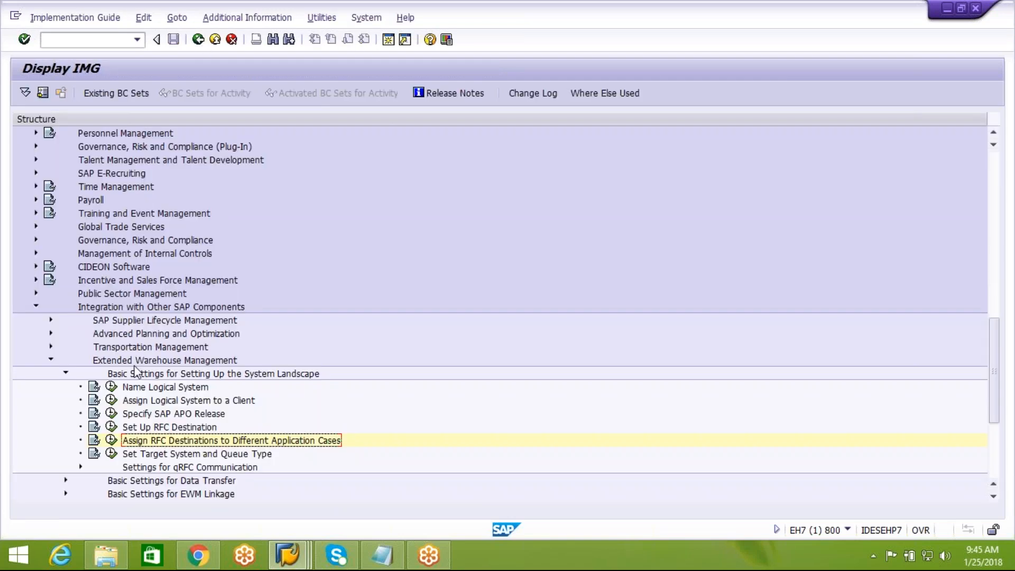
left_click(163, 454)
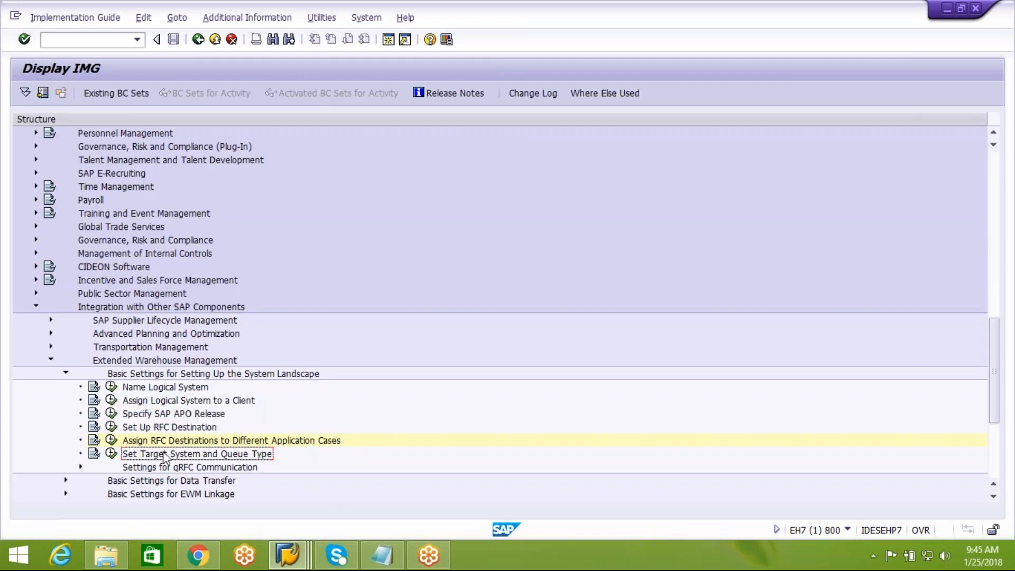
Step: Run Set Target System and Queue Type and check the E74CLNT300 and EC7CLNT800 operation modes
left_click(111, 453)
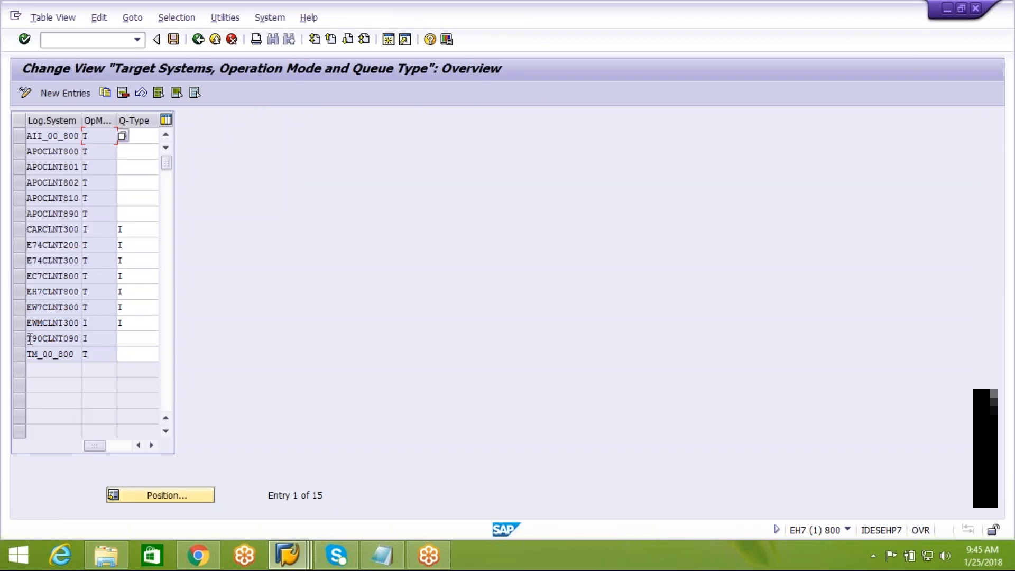
left_click(23, 261)
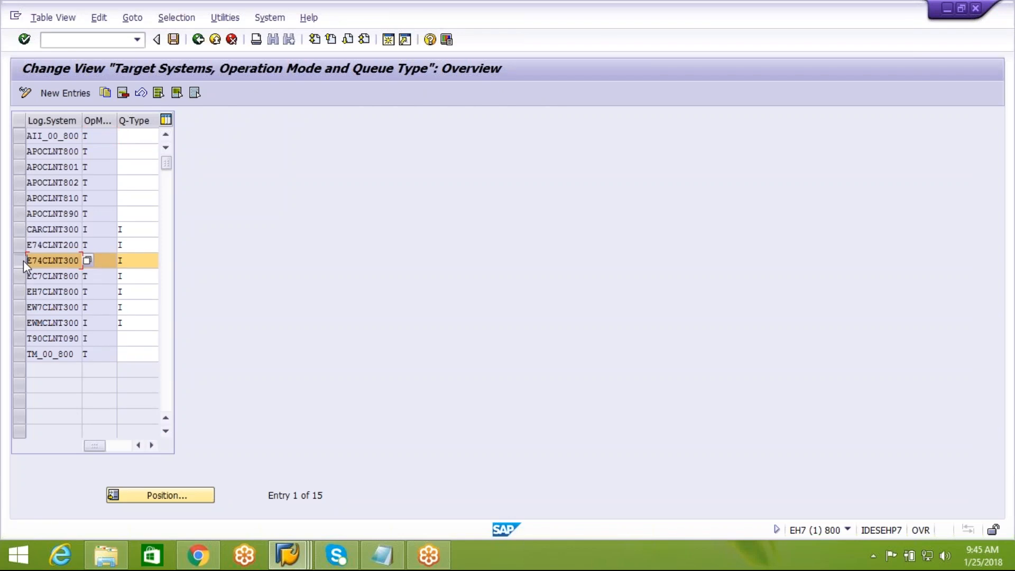
left_click(107, 262)
left_click(17, 278)
left_click(107, 279)
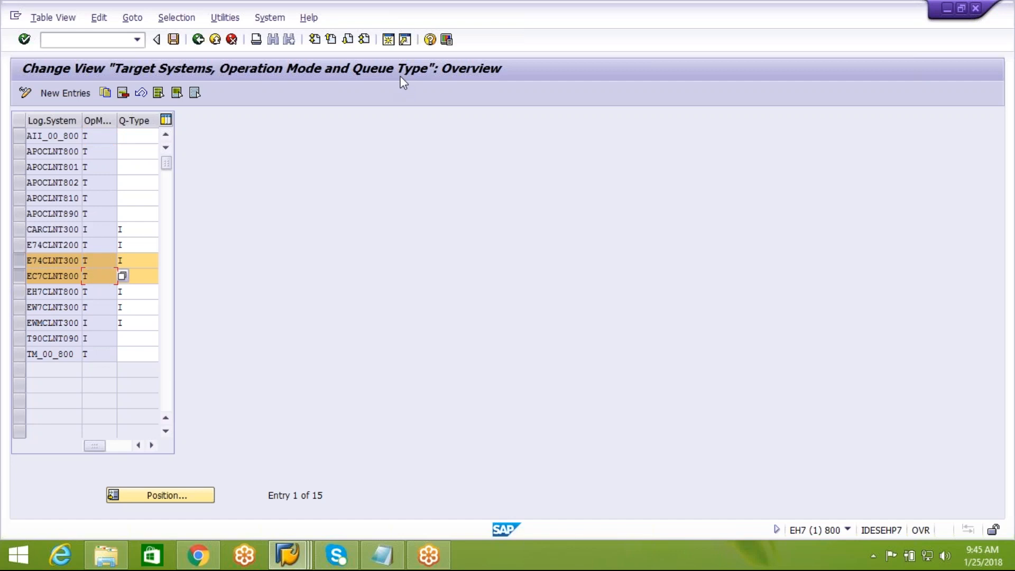
left_click(94, 263)
left_click(122, 260)
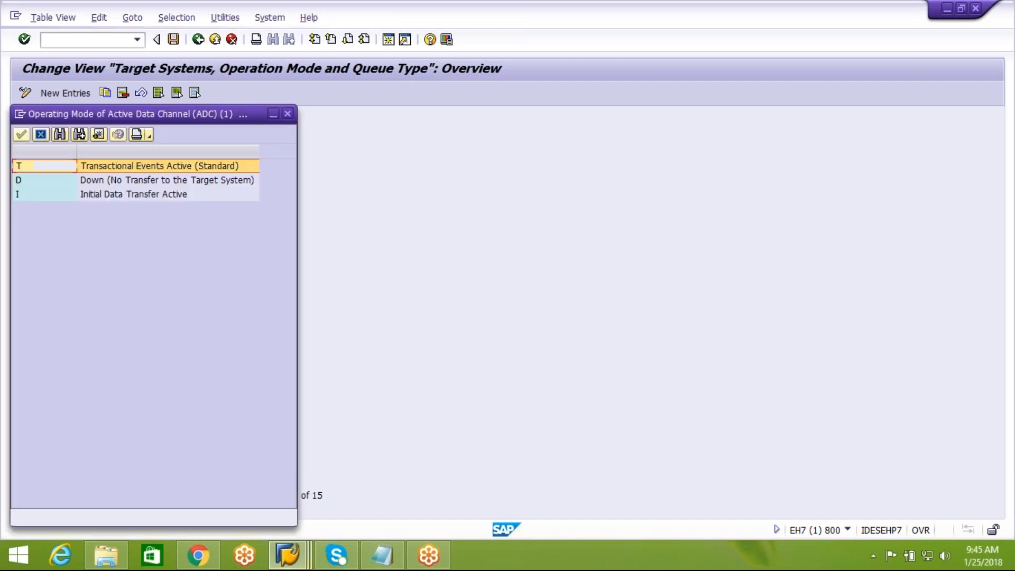
left_click_drag(151, 108, 397, 111)
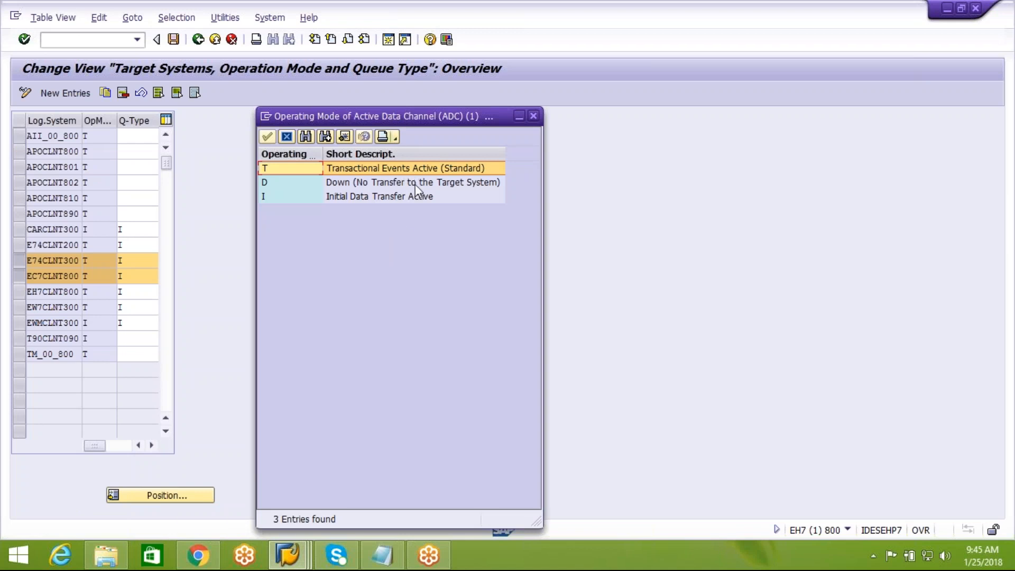
left_click(415, 184)
left_click(411, 198)
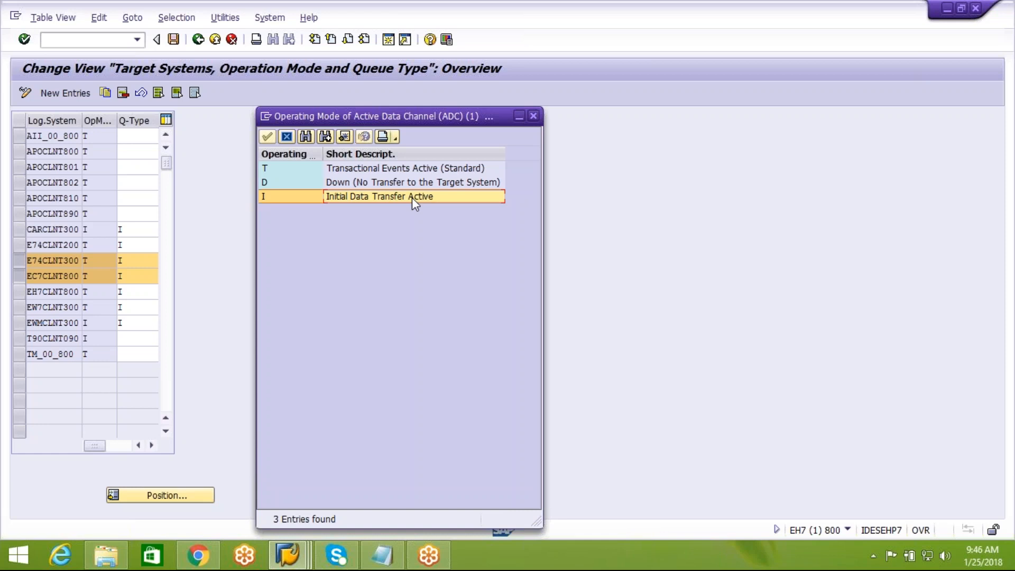
left_click(357, 167)
left_click(355, 184)
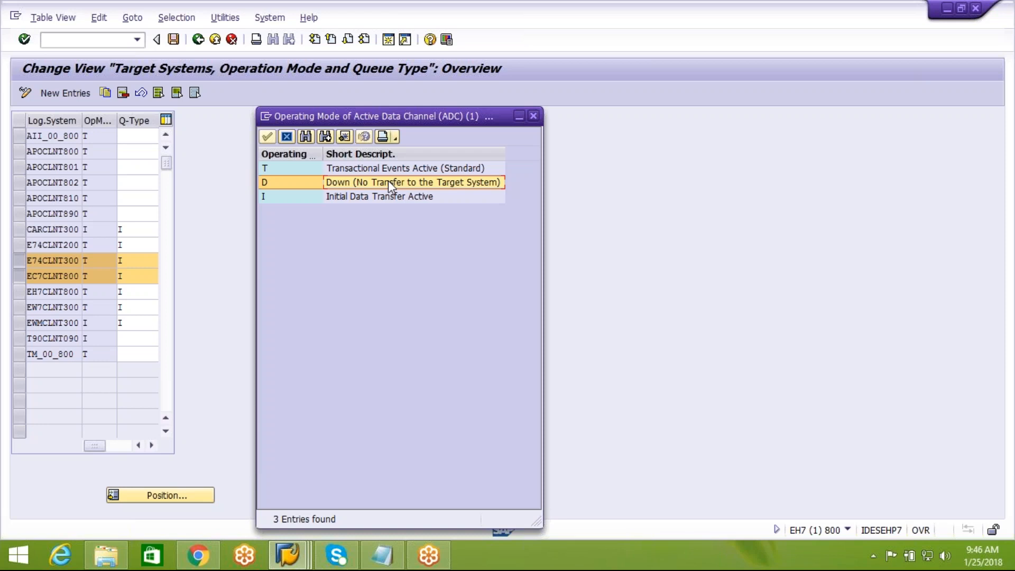
left_click(396, 198)
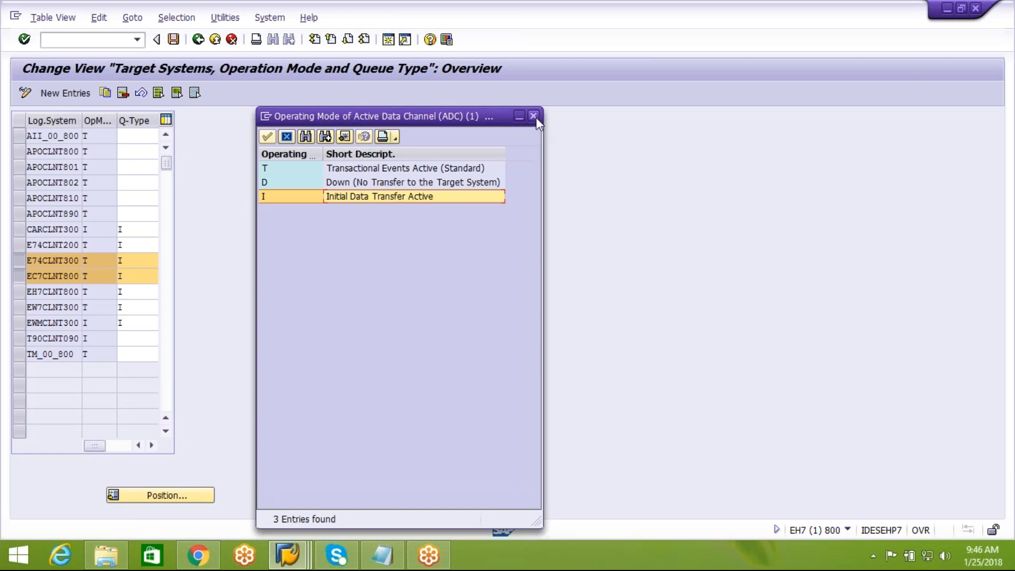
left_click(458, 169)
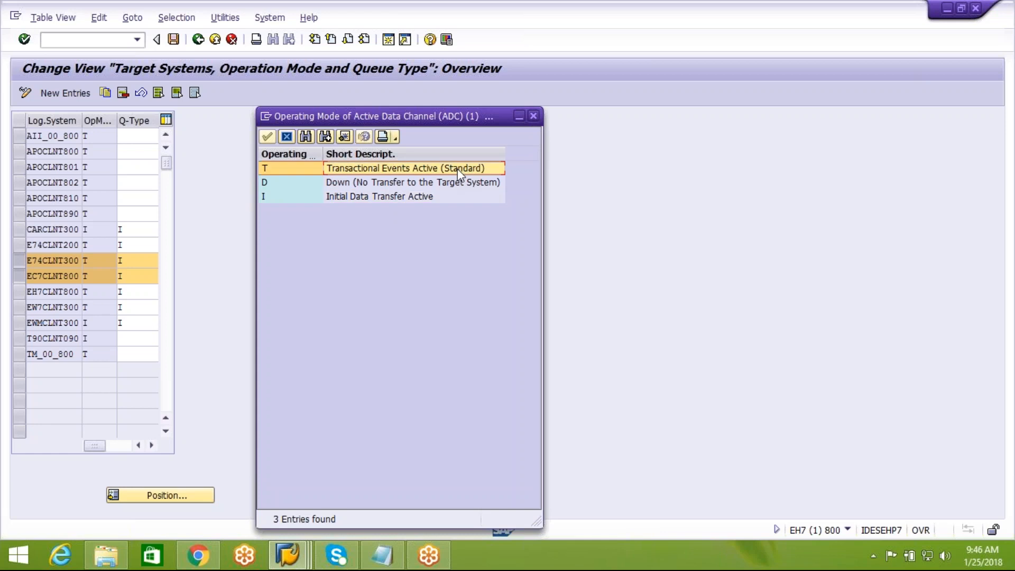
left_click(533, 115)
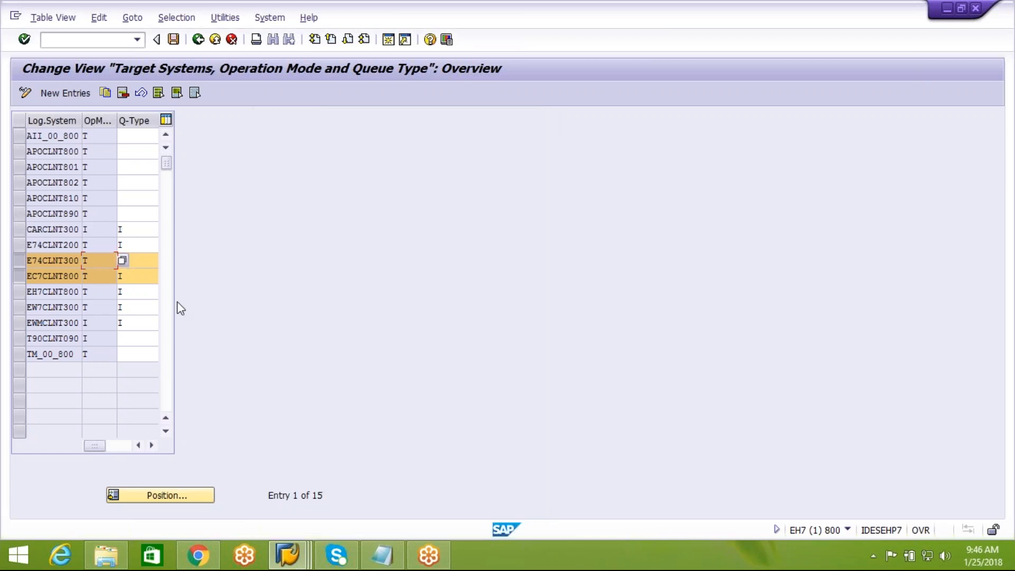
left_click(144, 261)
type("I")
Step: Note APOCLNT890's empty queue type, then list E74CLNT300's queue types and highlight Inbound Queues
left_click(132, 215)
left_click(151, 451)
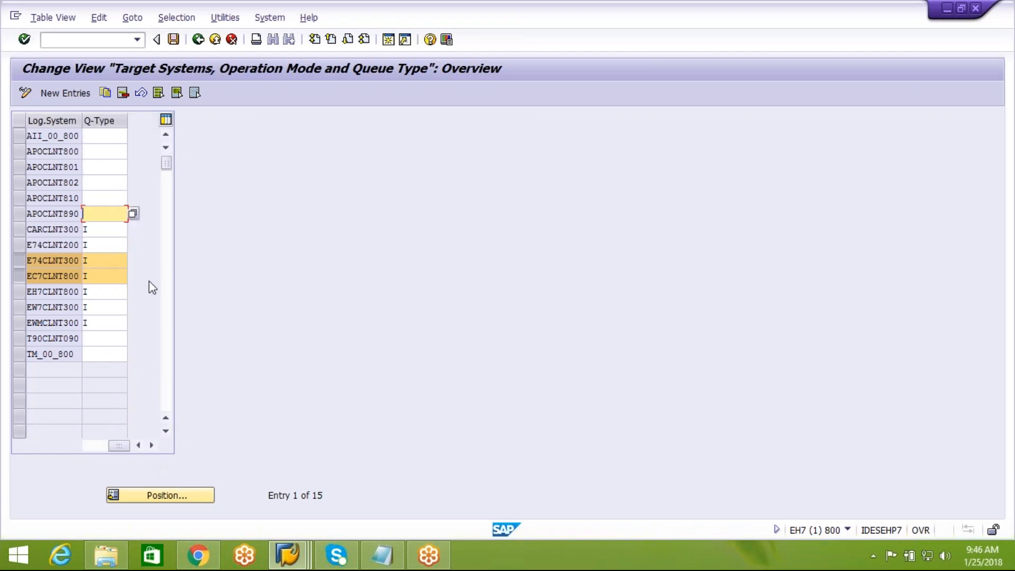
left_click(121, 261)
left_click(131, 260)
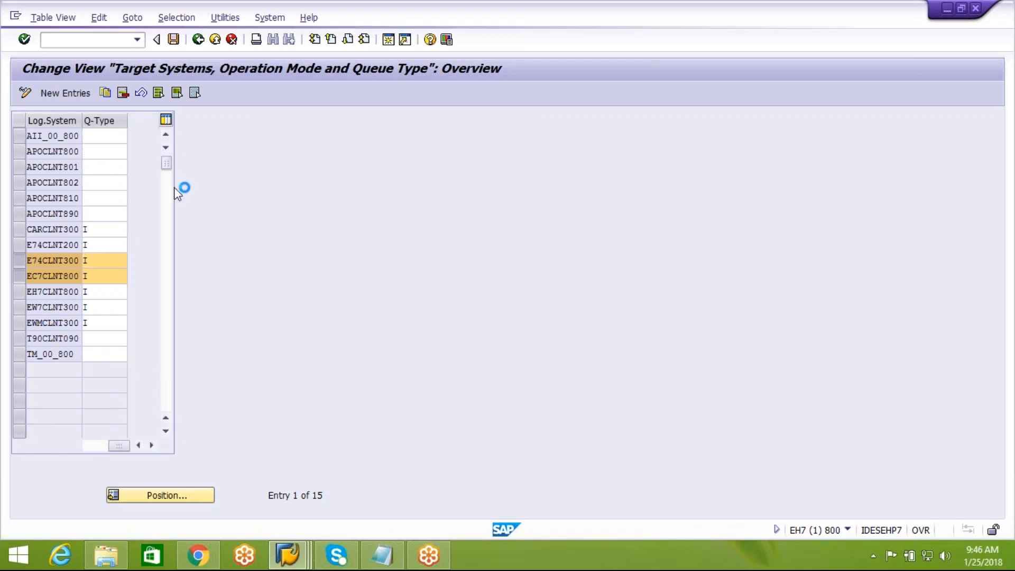
left_click_drag(120, 116, 442, 87)
left_click(428, 150)
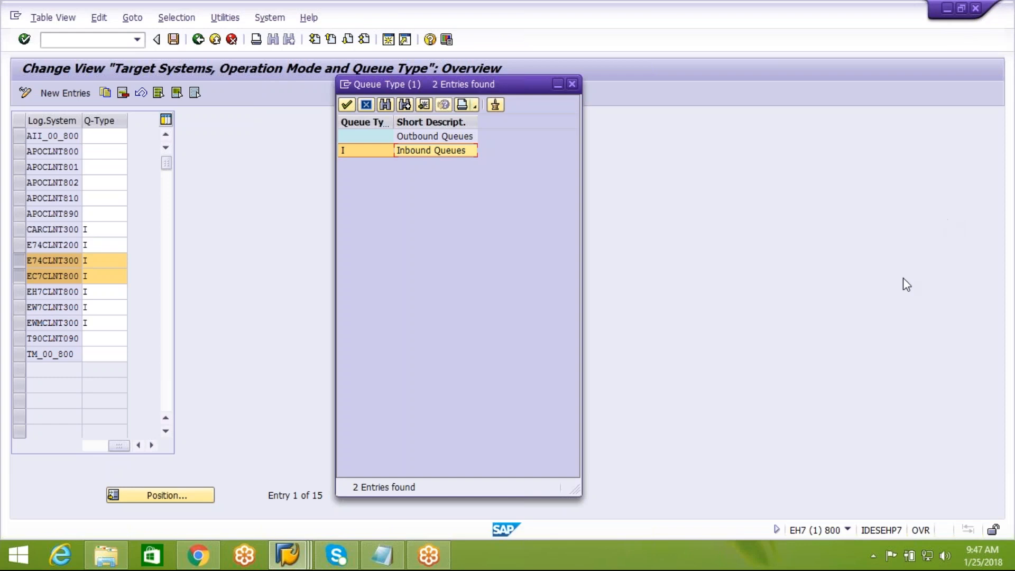
left_click(1010, 210)
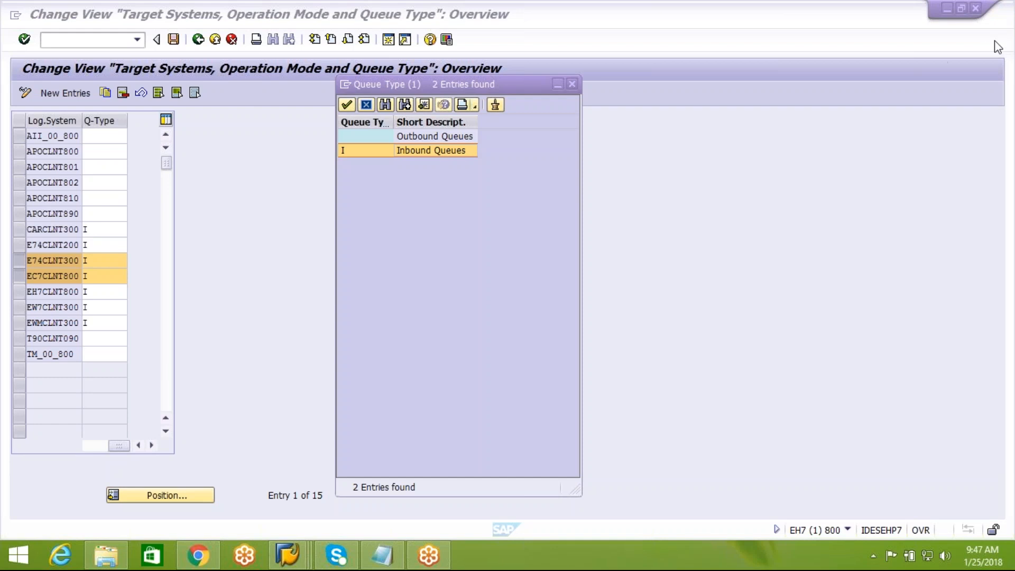
Step: Choose Inbound Queues (I) for E74CLNT300 and close the queue type list
left_click(442, 134)
left_click(439, 150)
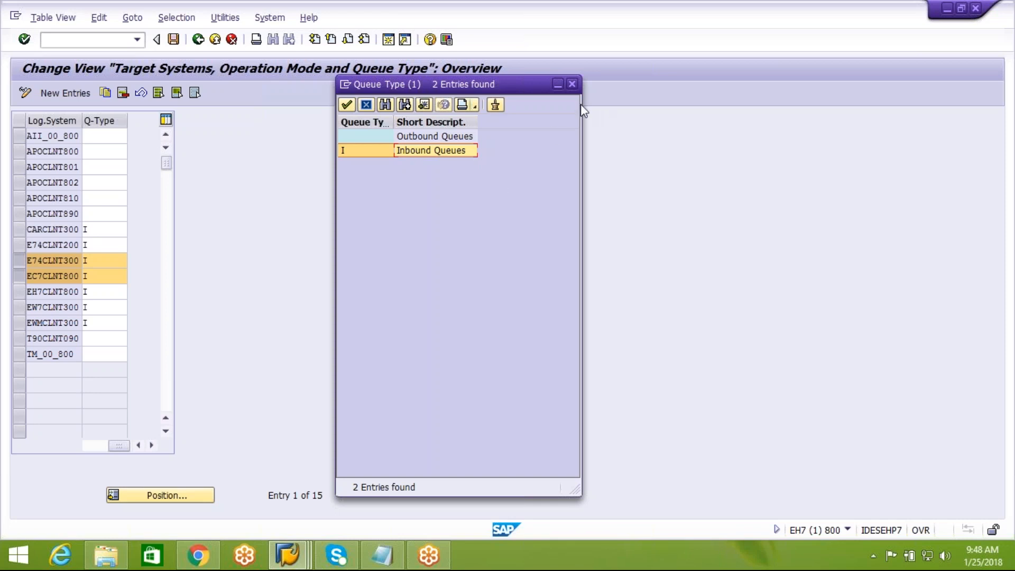
left_click(572, 84)
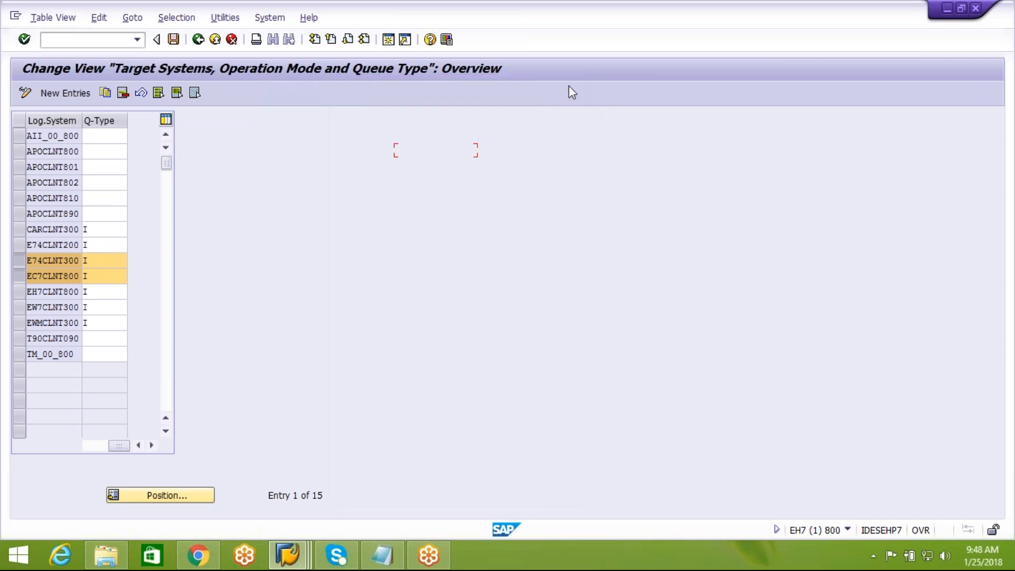
Step: Return to the IMG tree and open the logon screen for the EWM-EXT connection
left_click(198, 40)
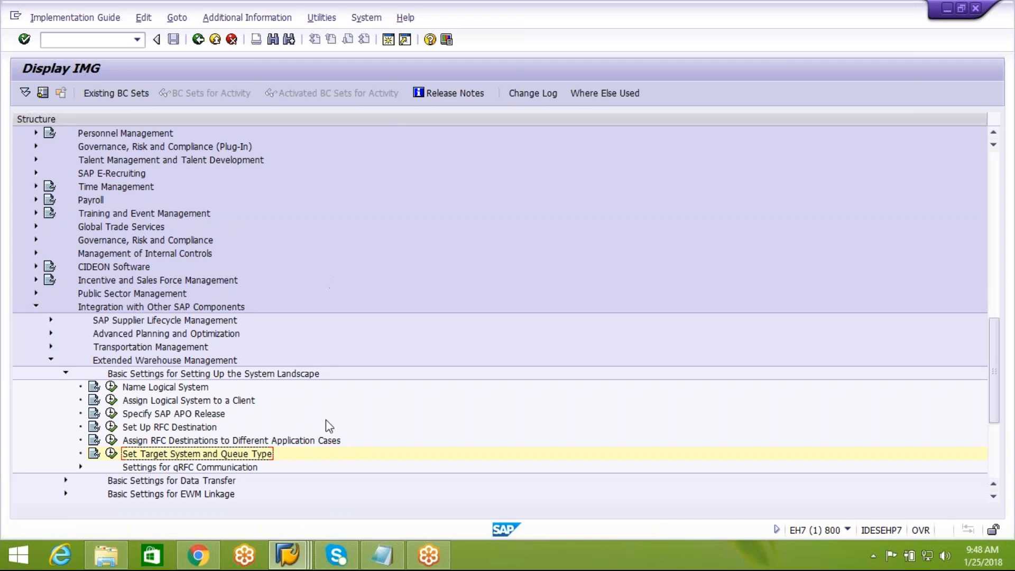
mouse_move(299, 564)
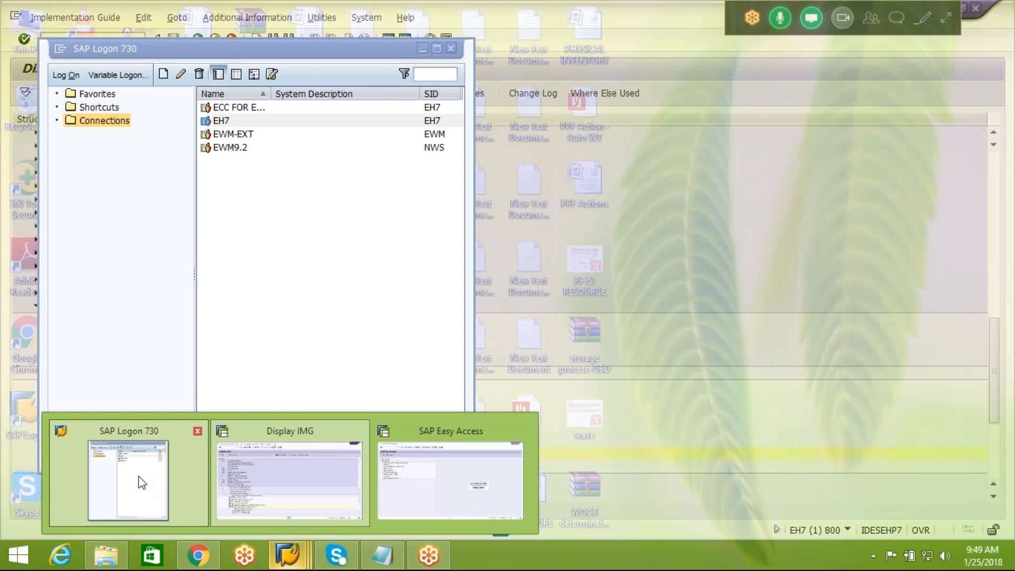
left_click(122, 479)
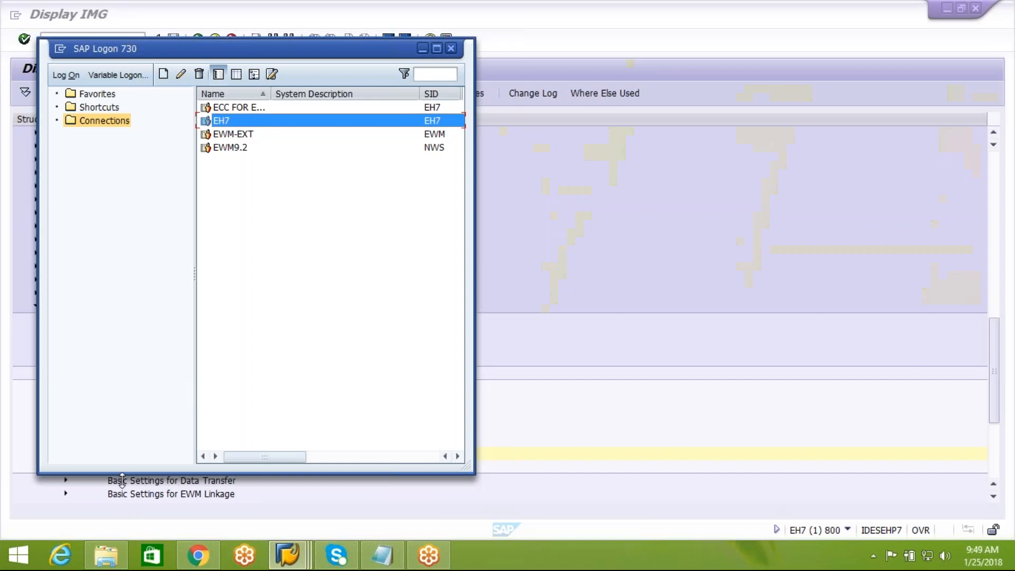
left_click(235, 139)
double_click(235, 139)
Step: Log on to client 300 with the suggested user and password, then start transaction SPRO
left_click(126, 120)
left_click(129, 140)
left_click(135, 151)
type("ck")
key("Down")
key("Return")
key("Tab")
type("*****")
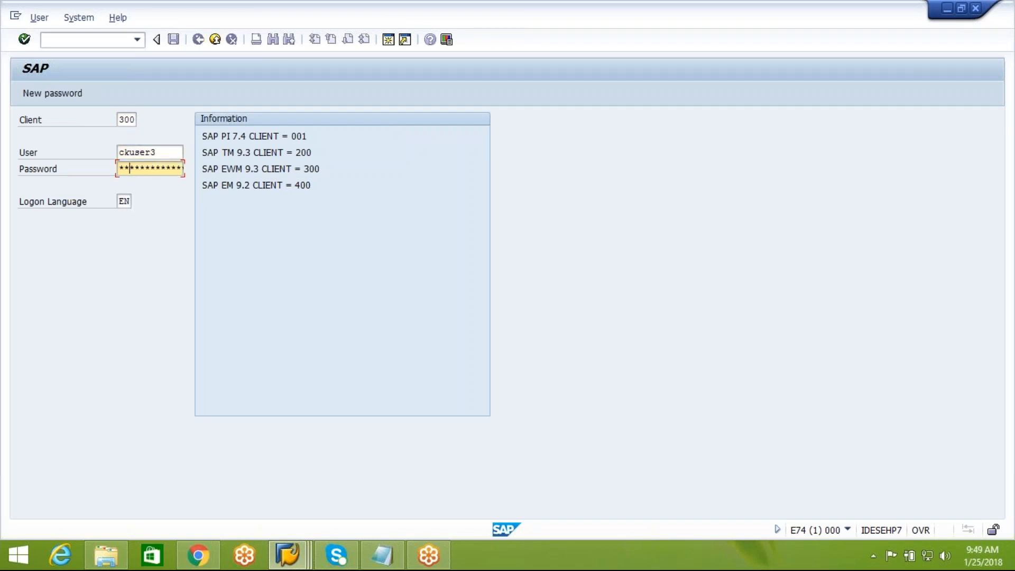
type("*")
key("Return")
type("spro")
key("Return")
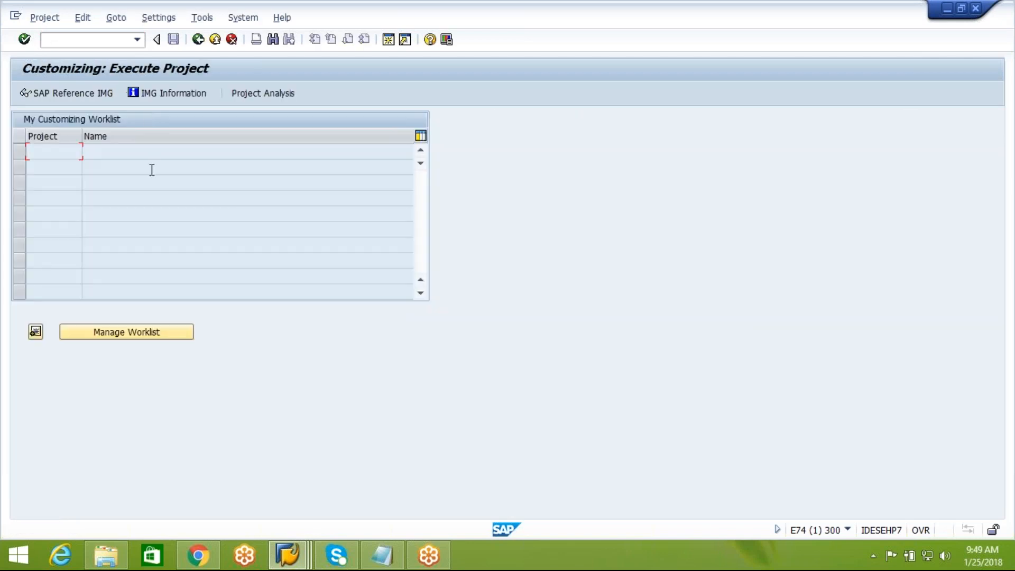
Step: Open the SAP Reference IMG and expand SCM Extended Warehouse Management and SCM Basis
left_click(104, 94)
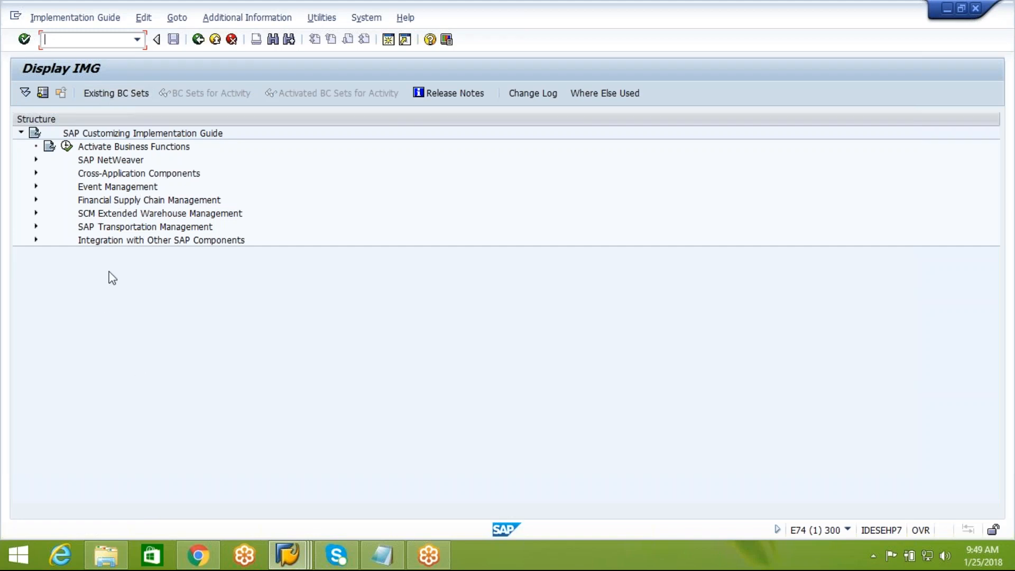
left_click(123, 214)
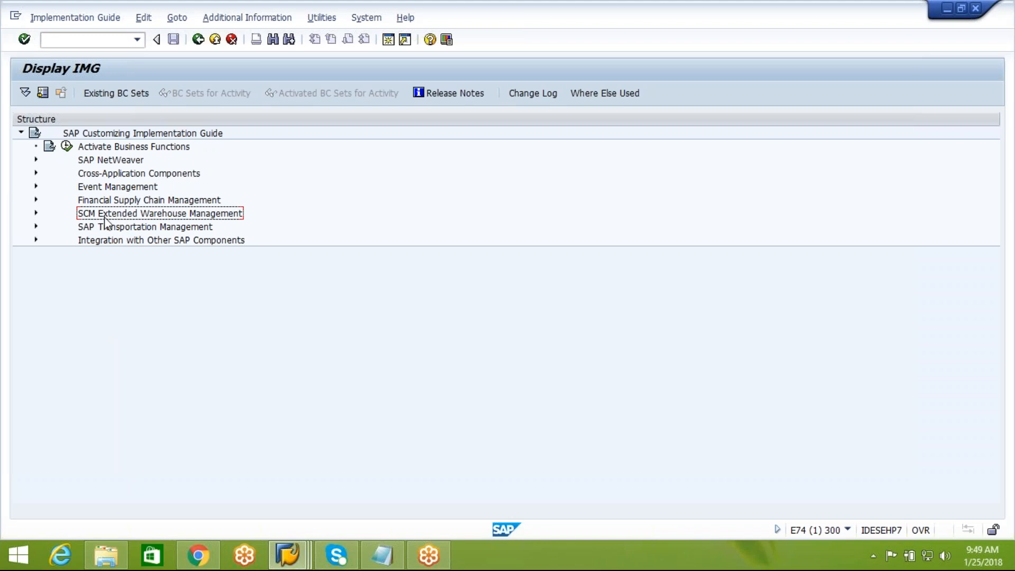
left_click(36, 213)
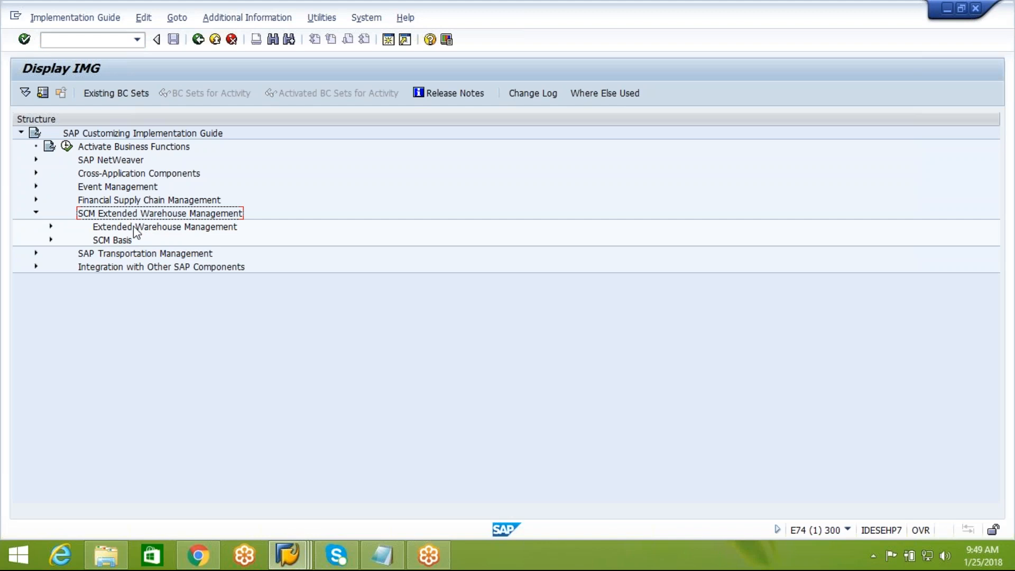
left_click(117, 240)
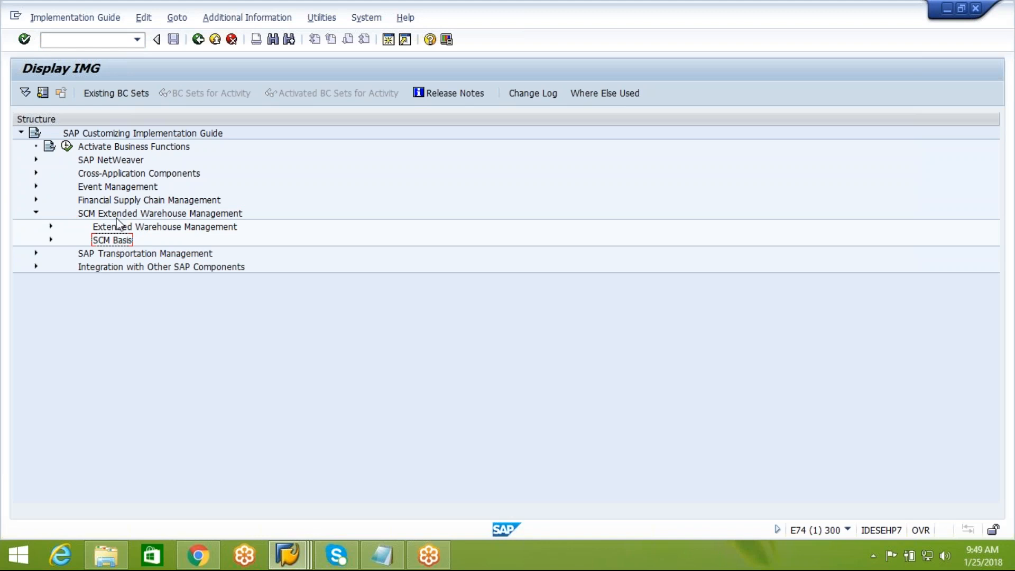
left_click(119, 228)
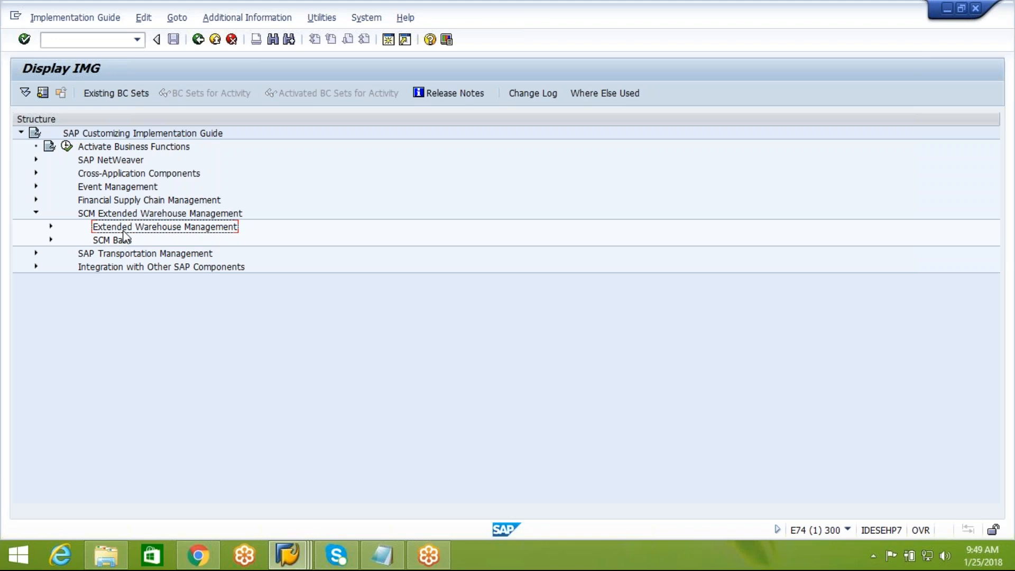
left_click(109, 242)
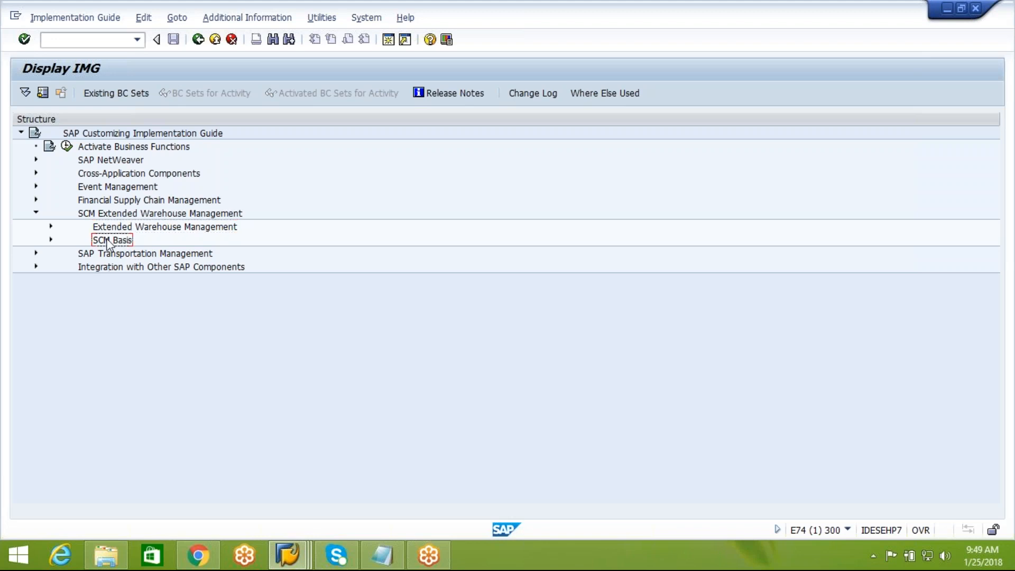
left_click(51, 240)
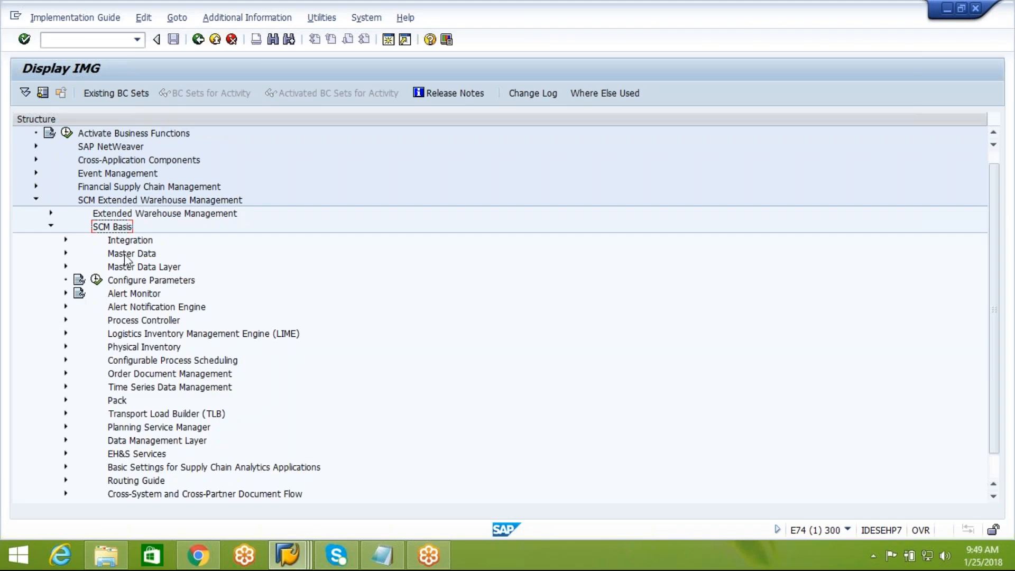
Step: Expand Integration > Basic Settings for Creating the System Landscape and run Name Logical Systems
left_click(130, 241)
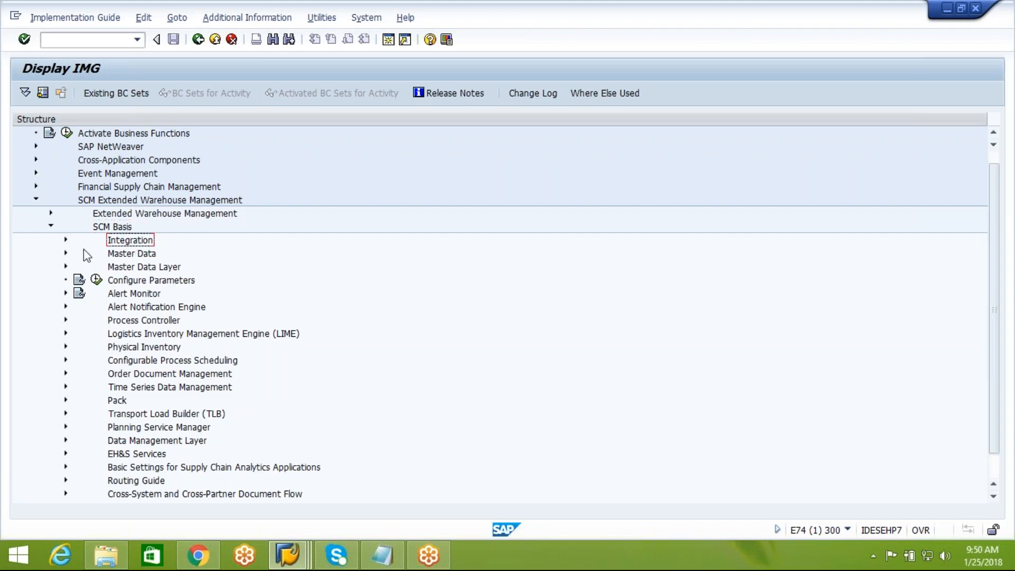
left_click(66, 241)
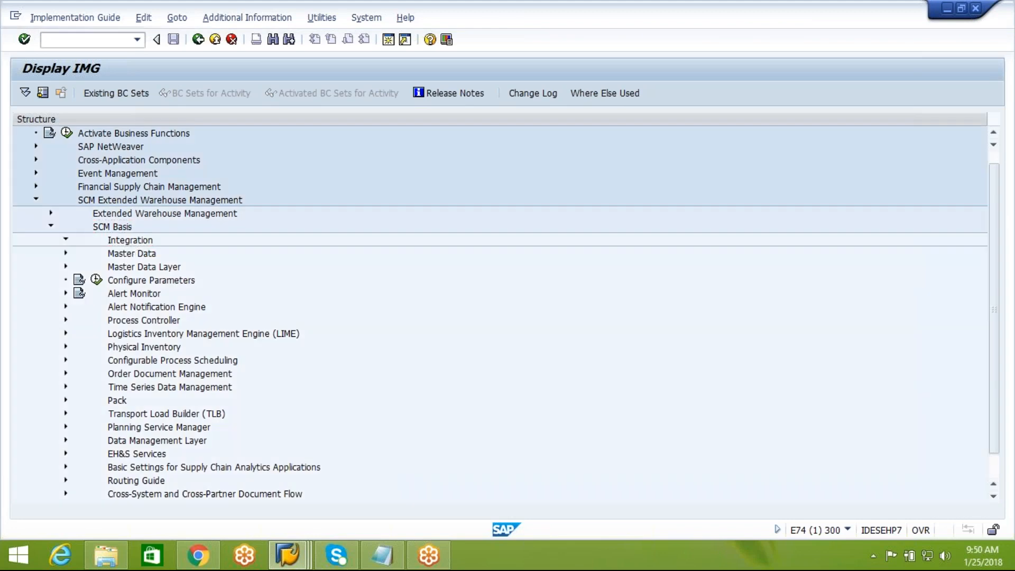
left_click(230, 258)
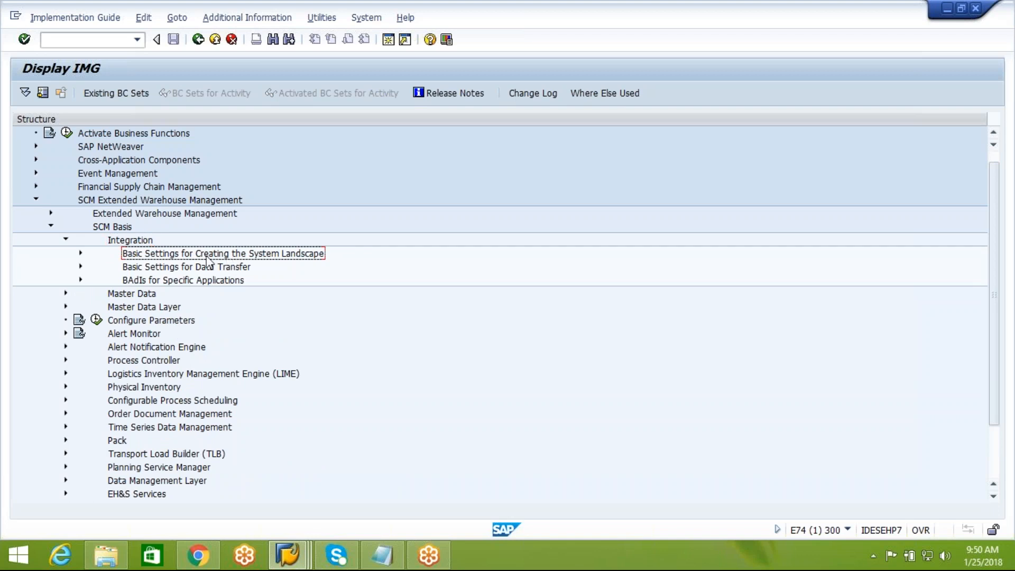
left_click(81, 252)
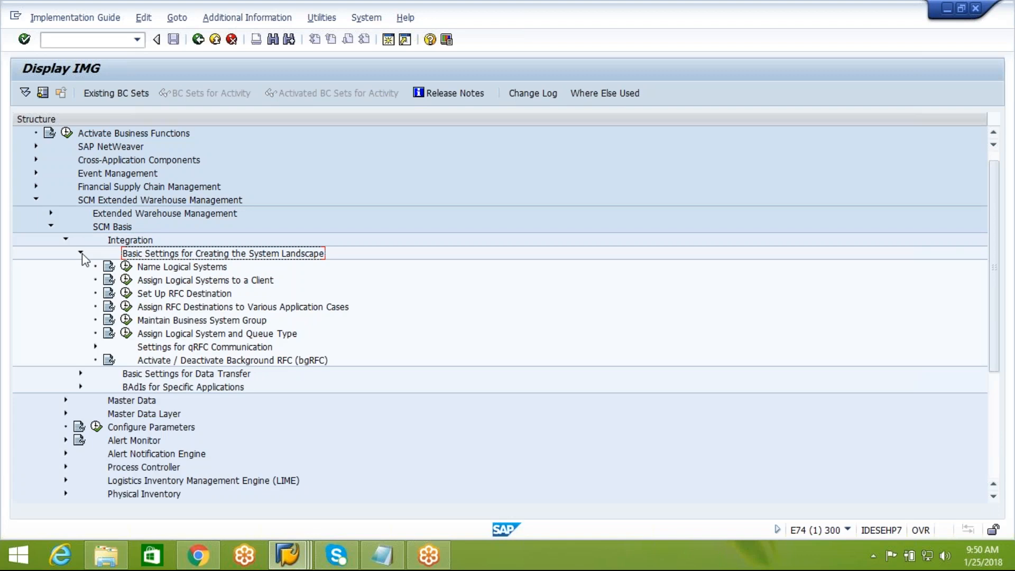
left_click(196, 267)
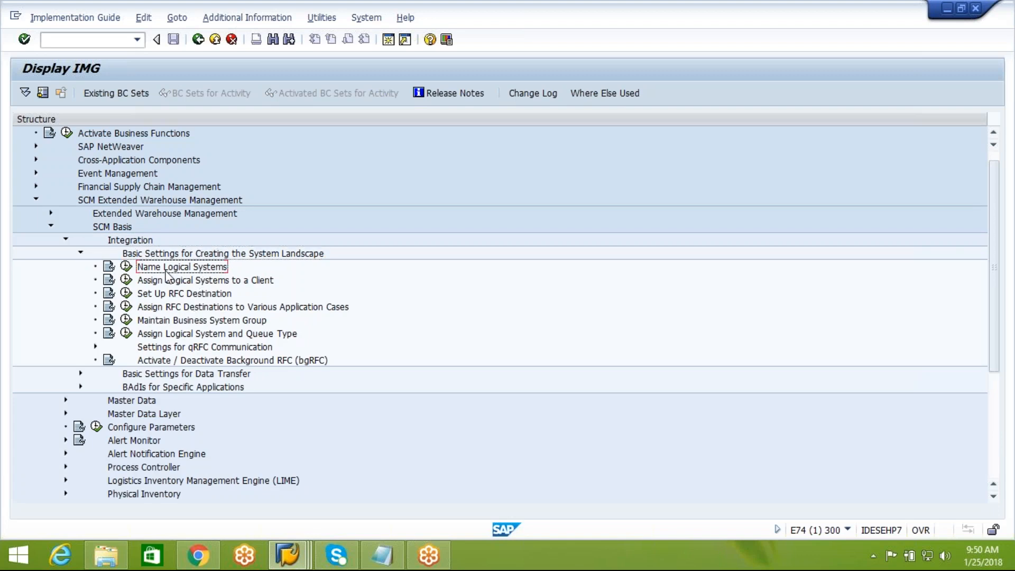
left_click(126, 268)
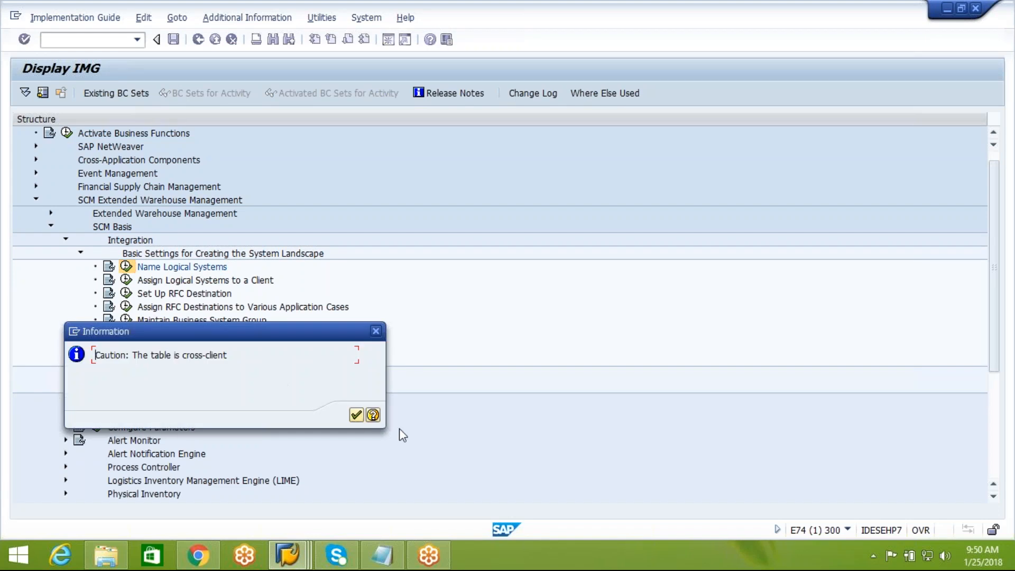
left_click(357, 416)
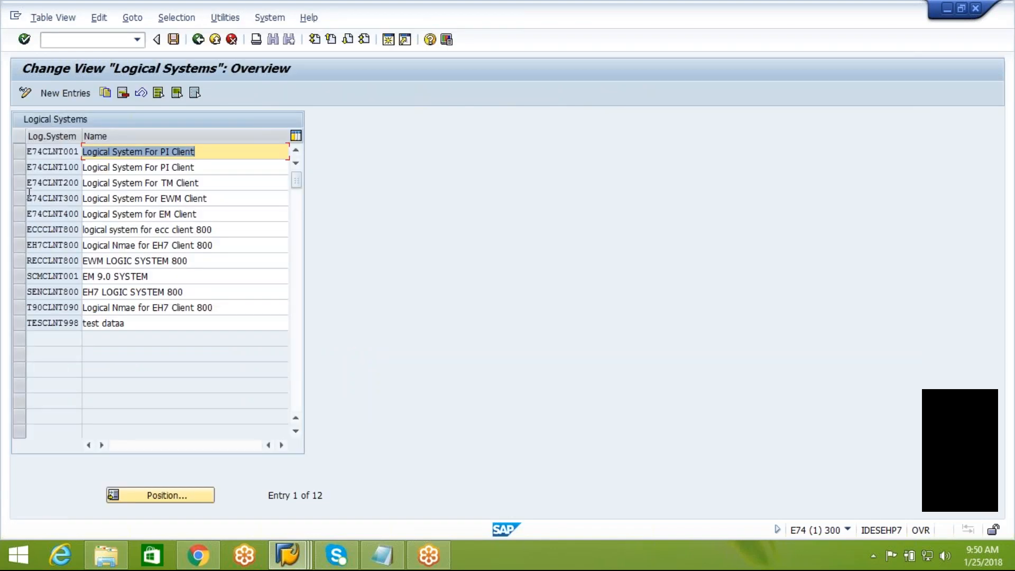
left_click(23, 198)
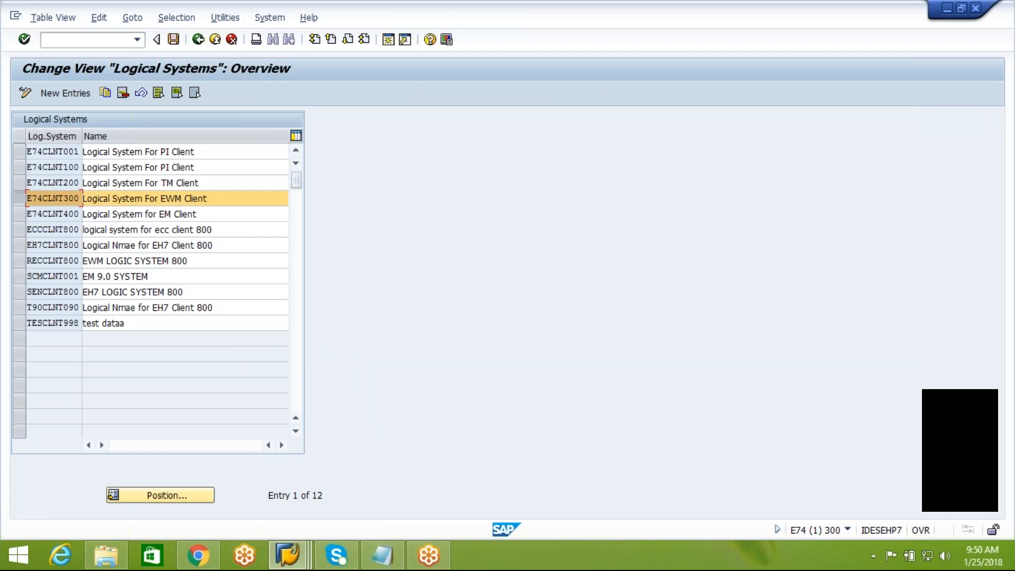
left_click(21, 245)
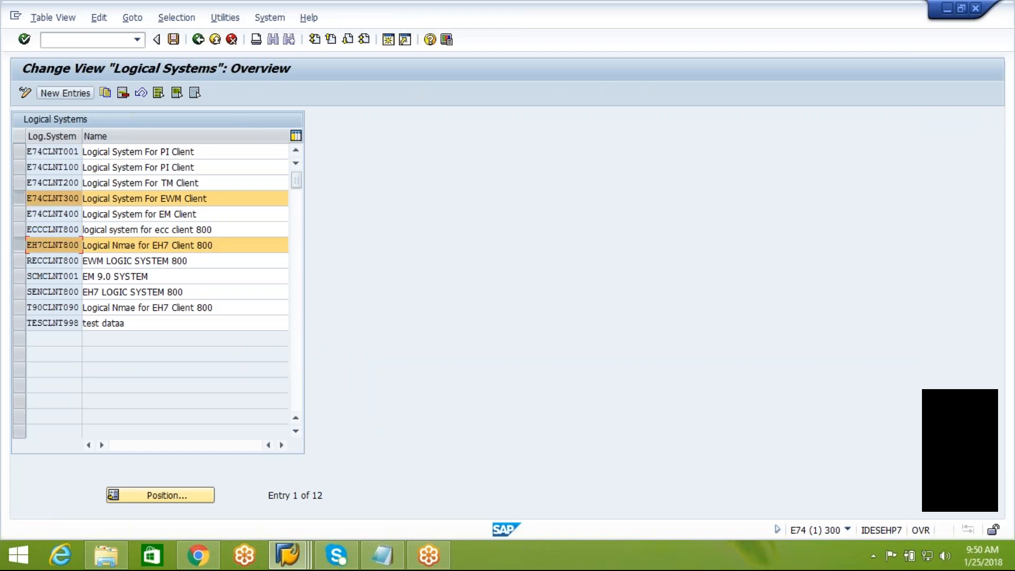
left_click(198, 39)
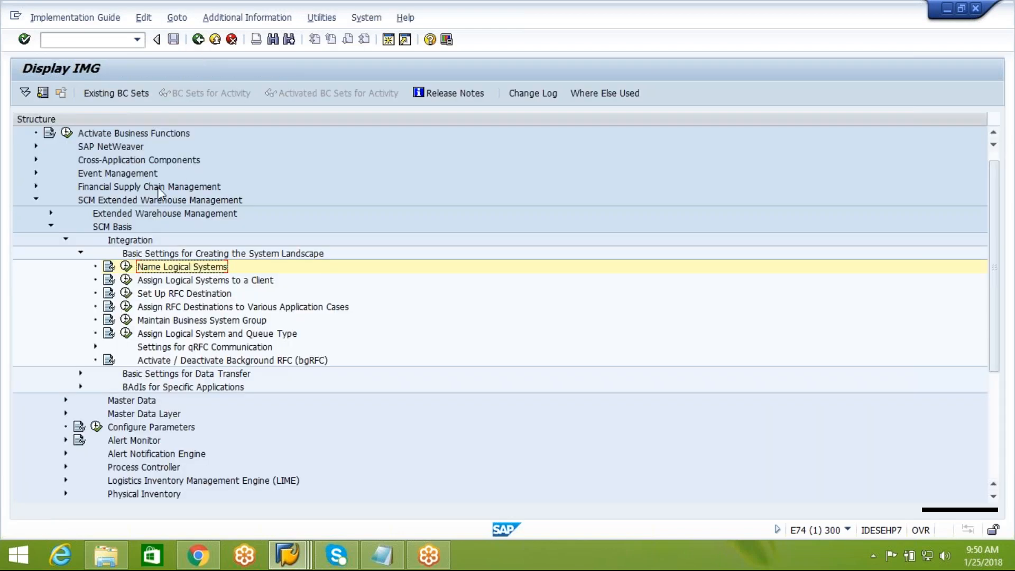
left_click(126, 280)
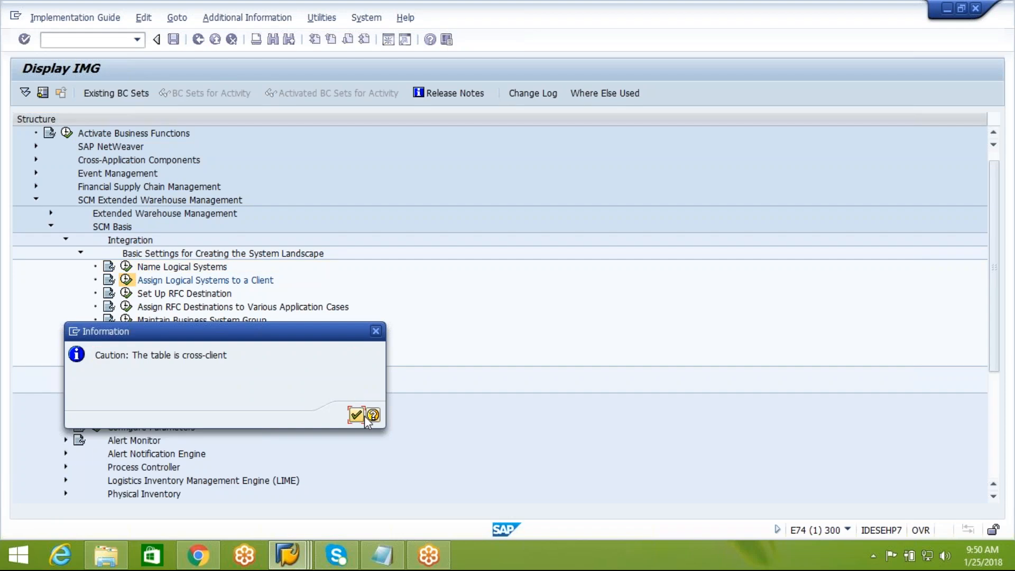
left_click(361, 416)
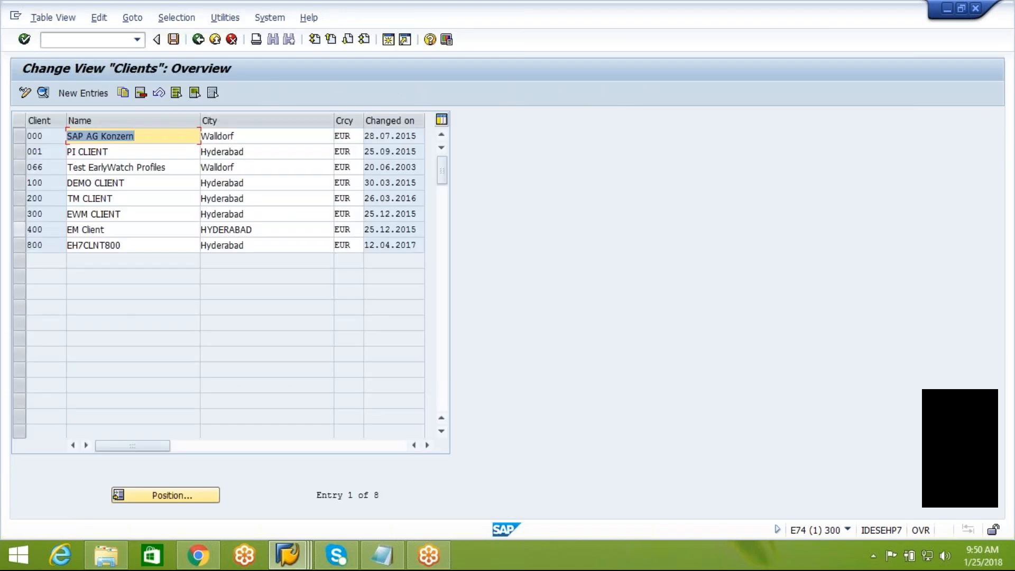
left_click(20, 215)
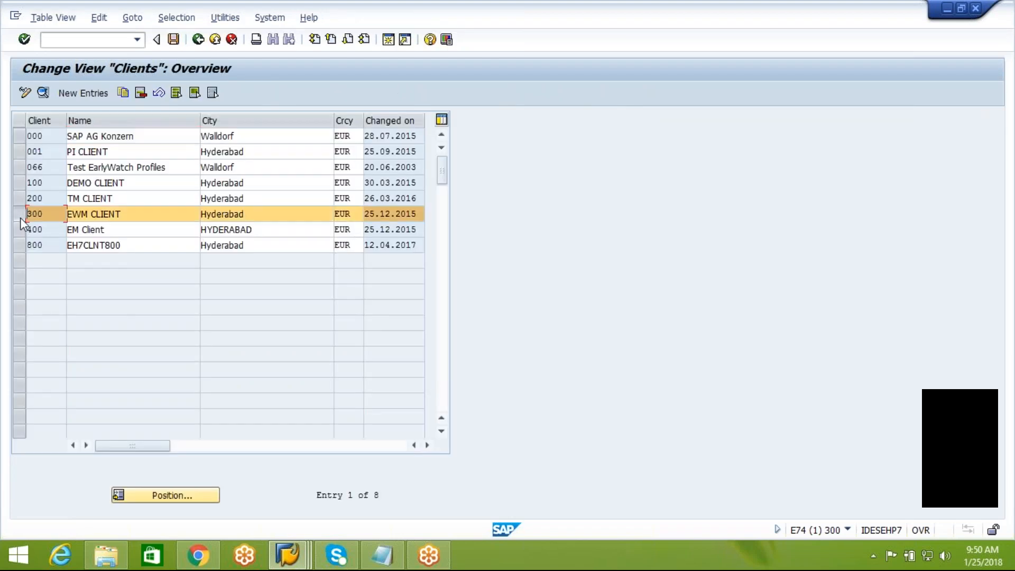
left_click(43, 92)
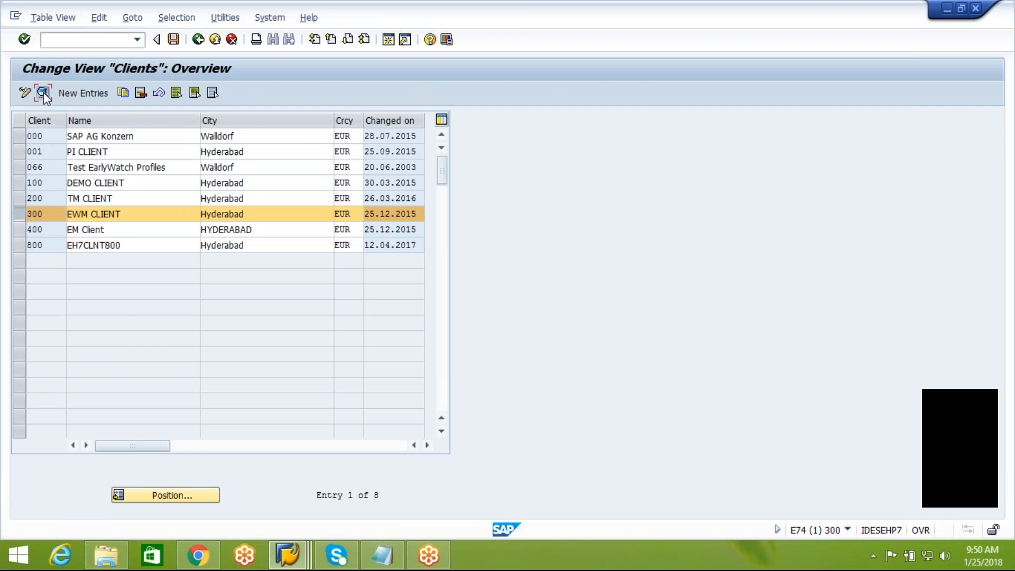
left_click(198, 45)
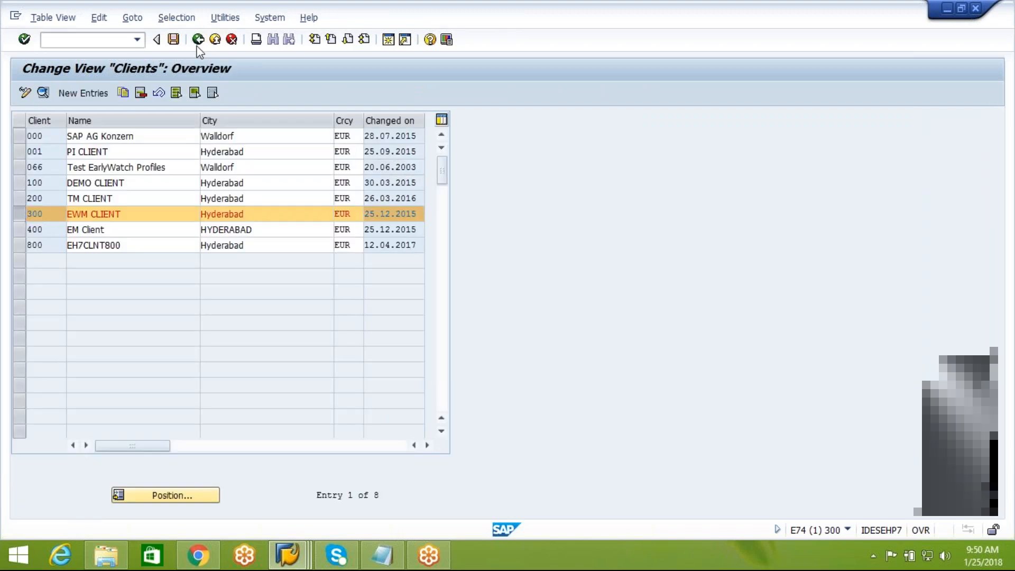
left_click(198, 42)
Step: Open the EH7CLNT800 ABAP connection in Set Up RFC Destination and view its logon and security settings
left_click(126, 293)
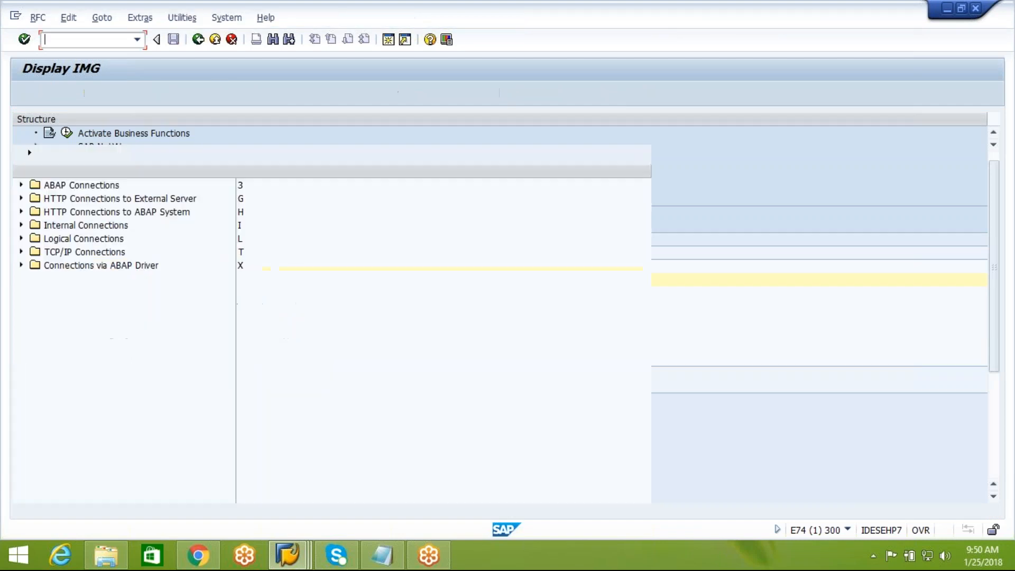
left_click(19, 186)
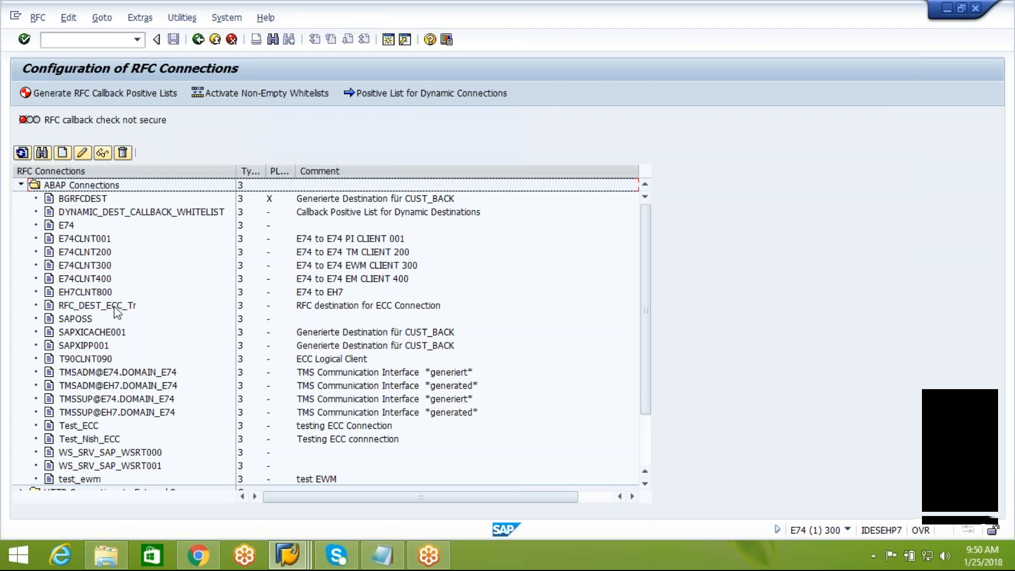
double_click(86, 296)
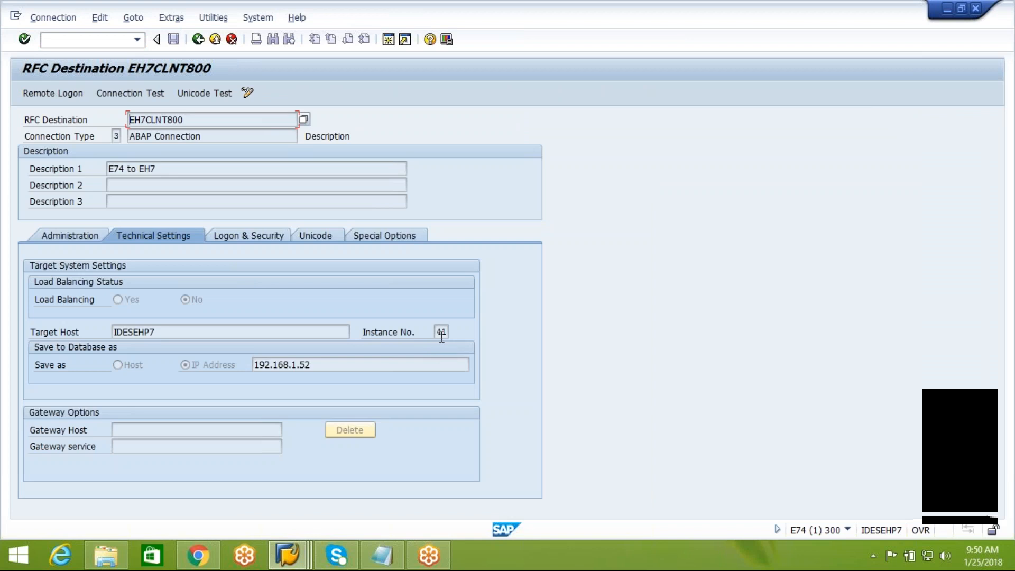
left_click(258, 238)
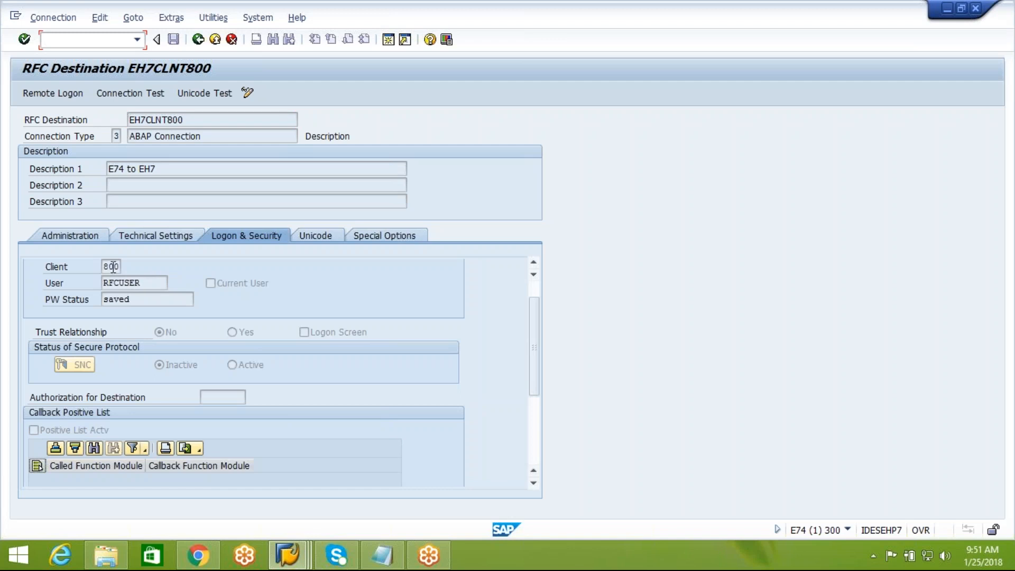
Step: Log on remotely to EH7, check the session's system and client, and close the remote session
left_click(59, 93)
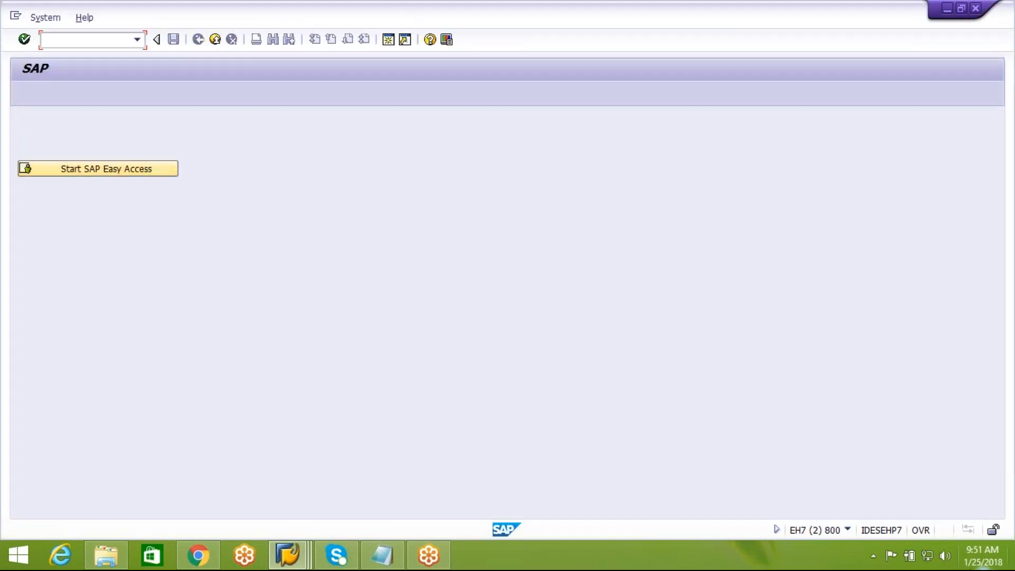
left_click(847, 529)
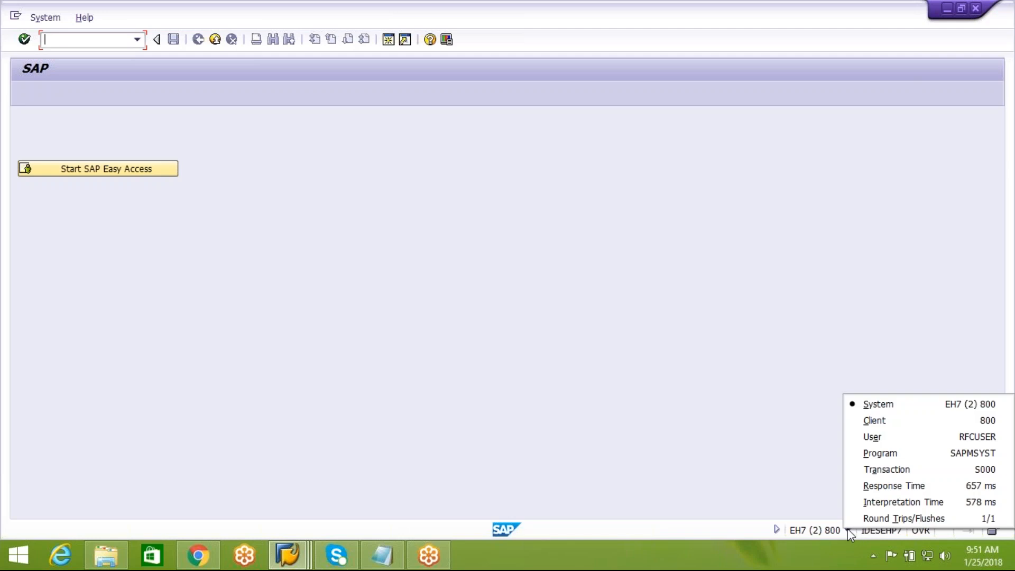
left_click(550, 382)
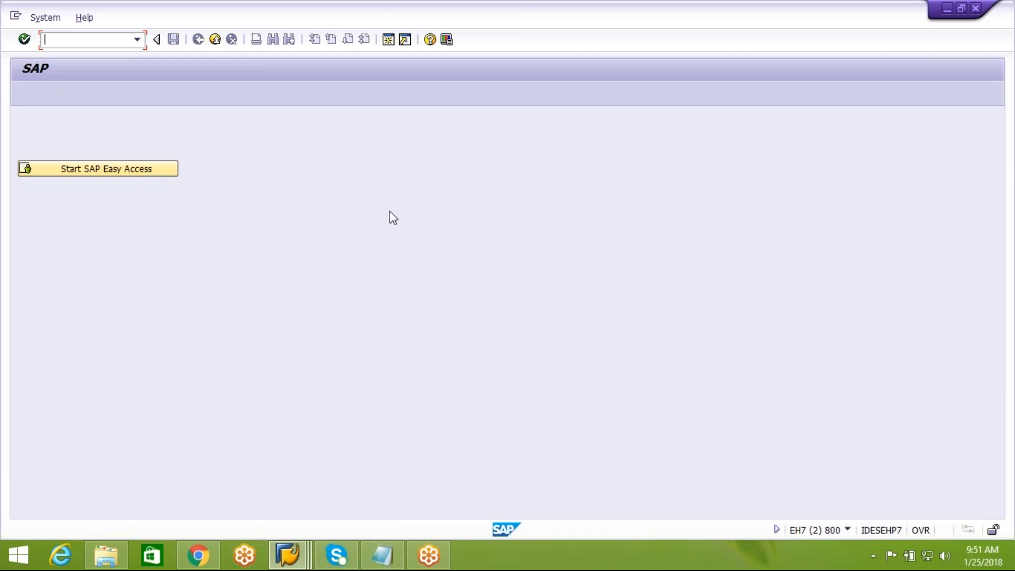
left_click(216, 44)
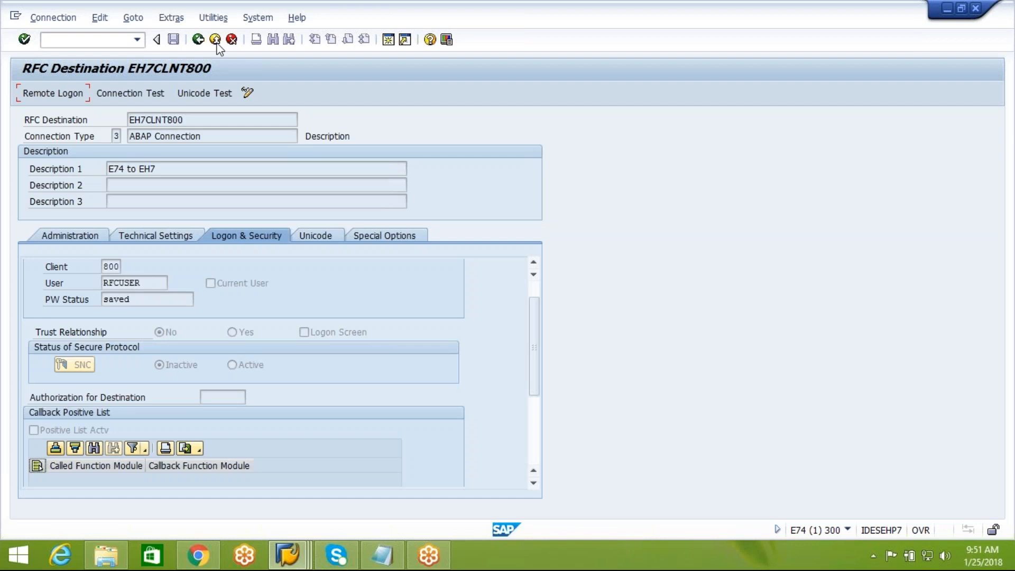
Step: Test the EH7CLNT800 connection, then go back to the IMG tree
left_click(147, 93)
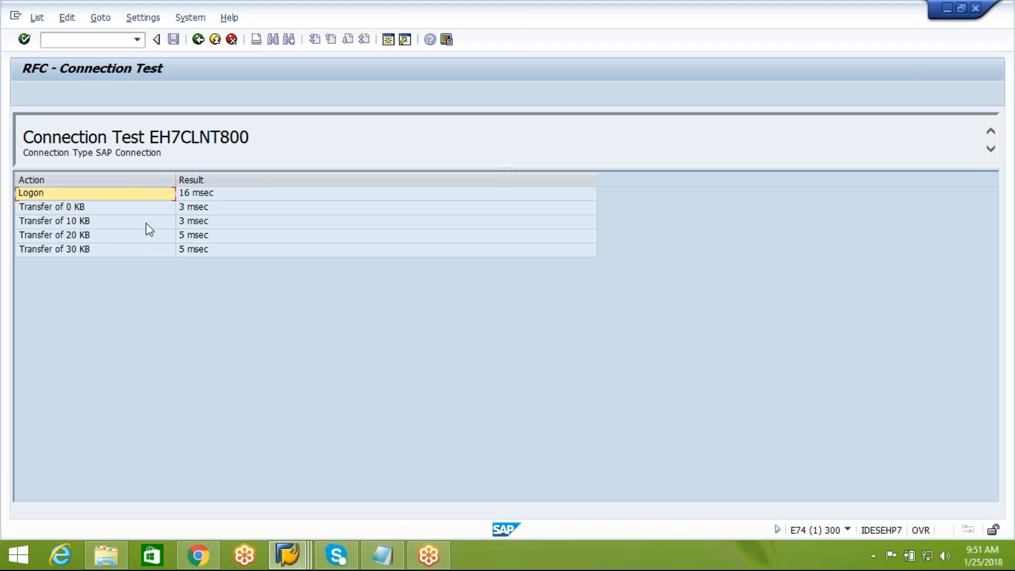
left_click(198, 40)
left_click(199, 39)
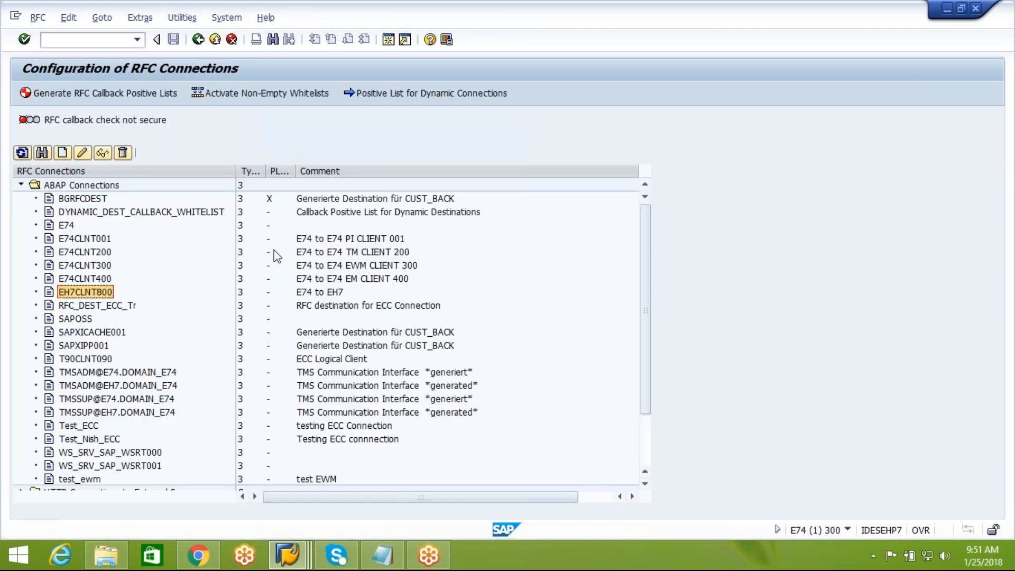
left_click(198, 39)
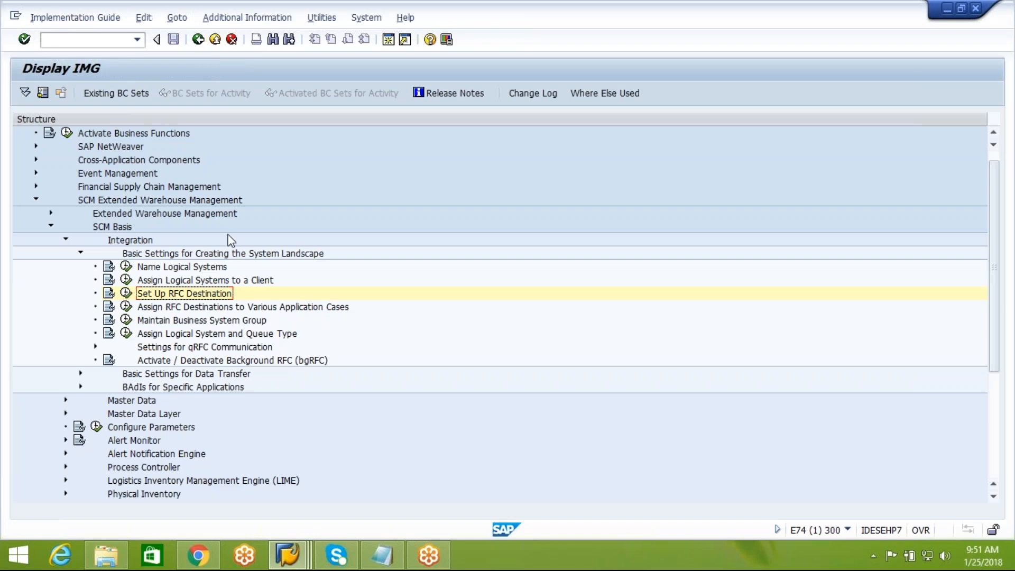
Step: Run Assign RFC Destinations to Various Application Cases, acknowledge the cross-client caution, and select the EH7CLNT800 row
left_click(237, 313)
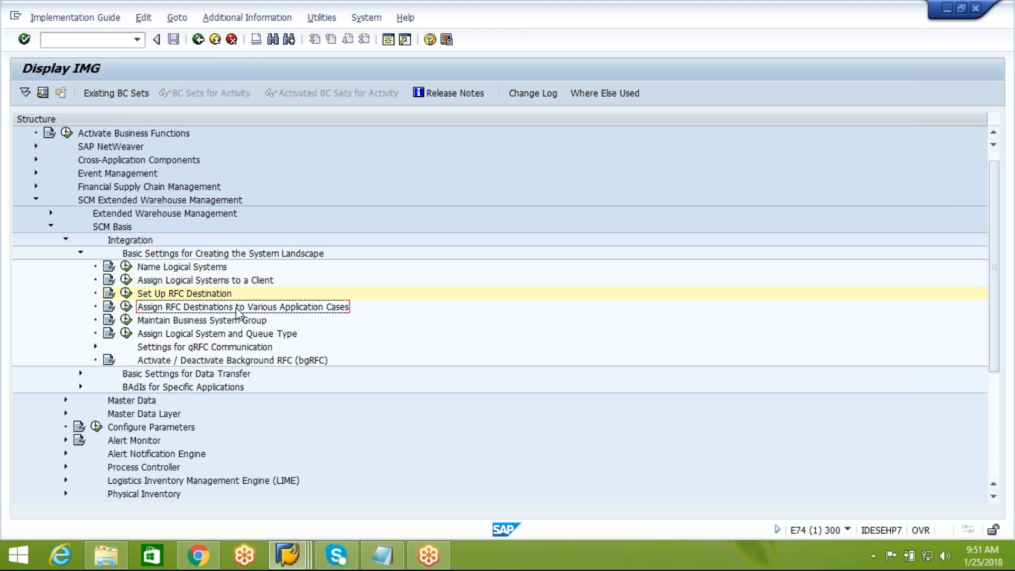
left_click(127, 307)
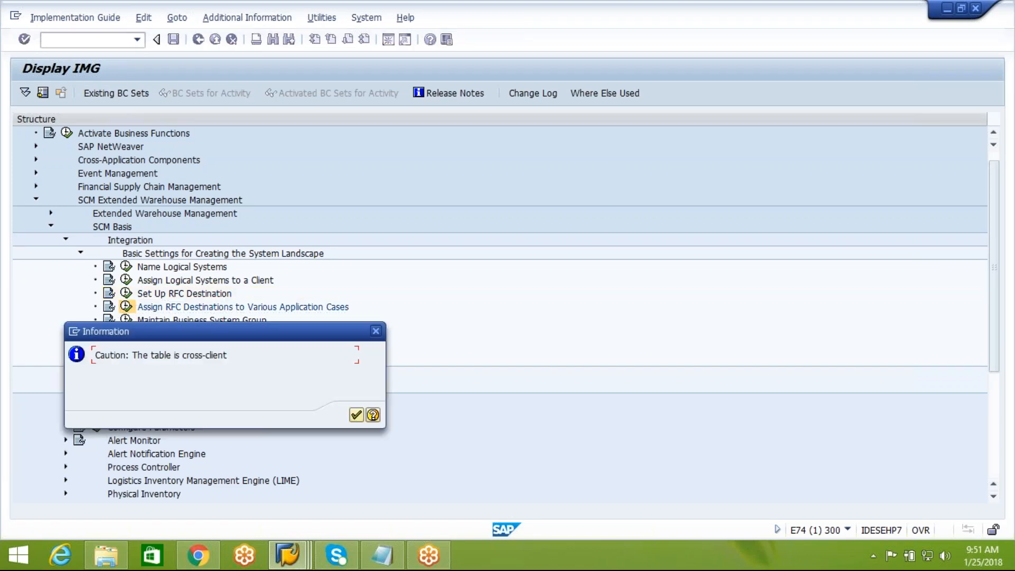
left_click(357, 416)
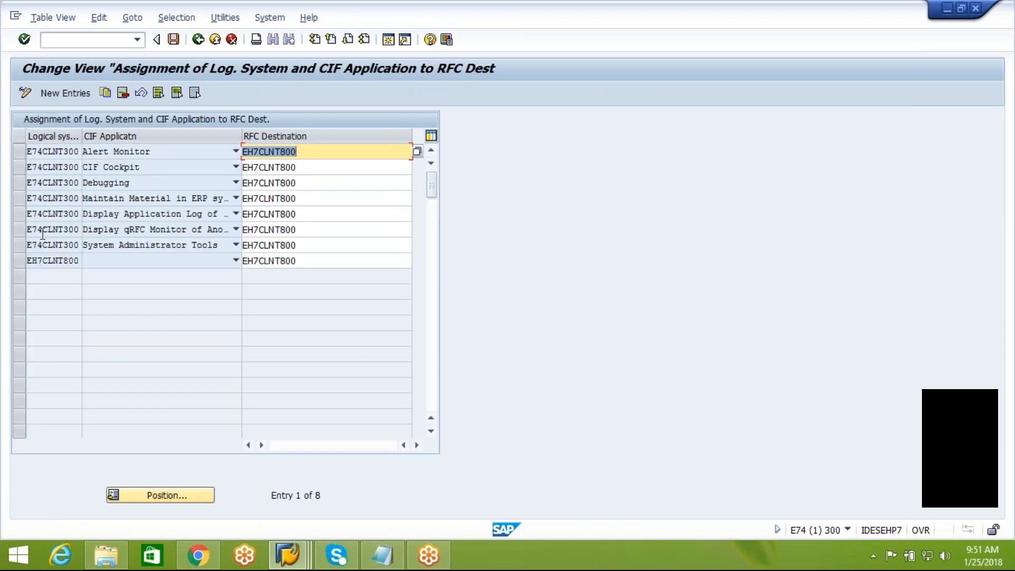
left_click(21, 261)
Step: Open the EH7CLNT800 CIF application list repeatedly, closing it each time without assigning an application
left_click(178, 261)
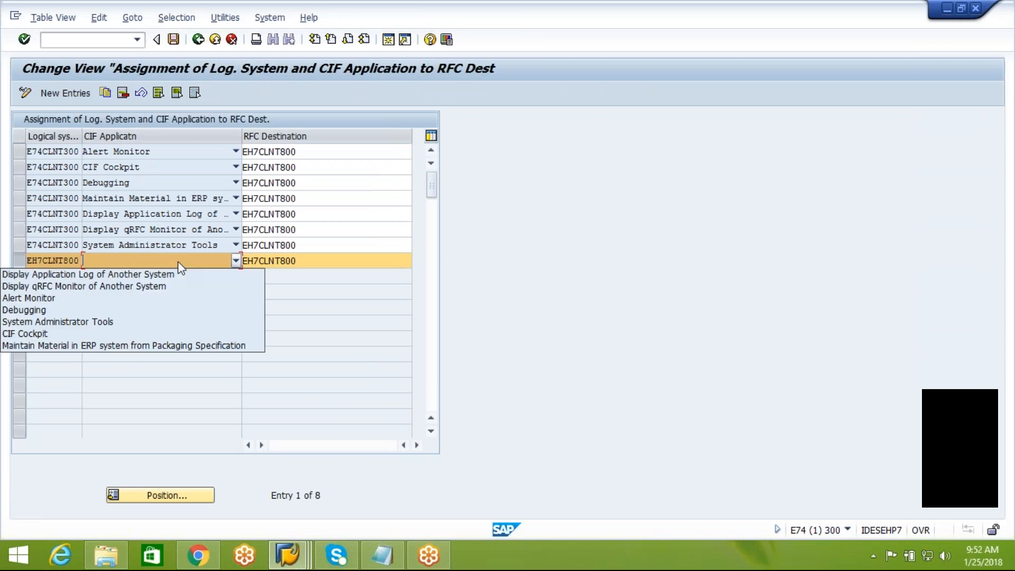
left_click(287, 306)
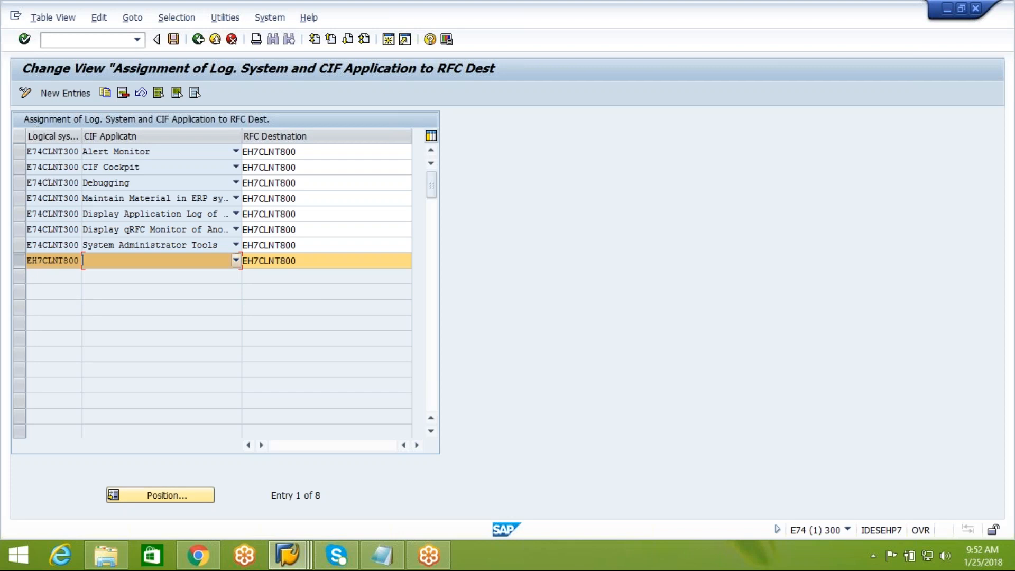
left_click(236, 261)
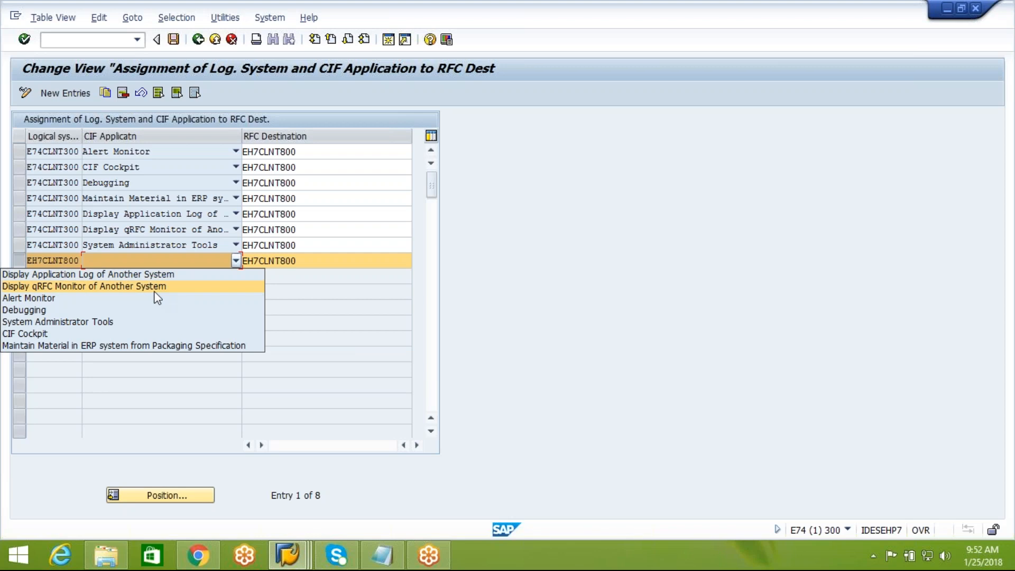
left_click(64, 309)
left_click(236, 262)
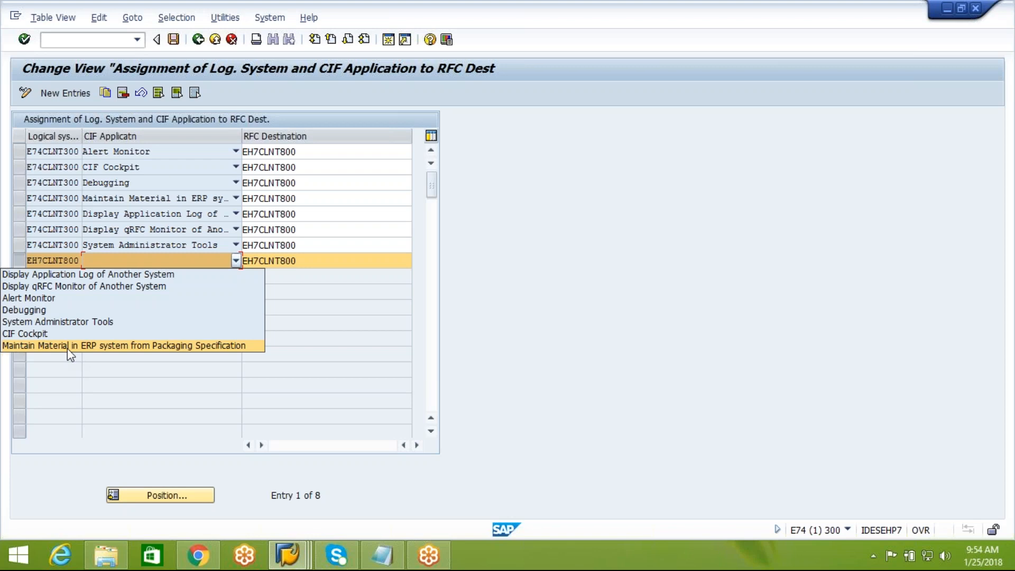
left_click(77, 346)
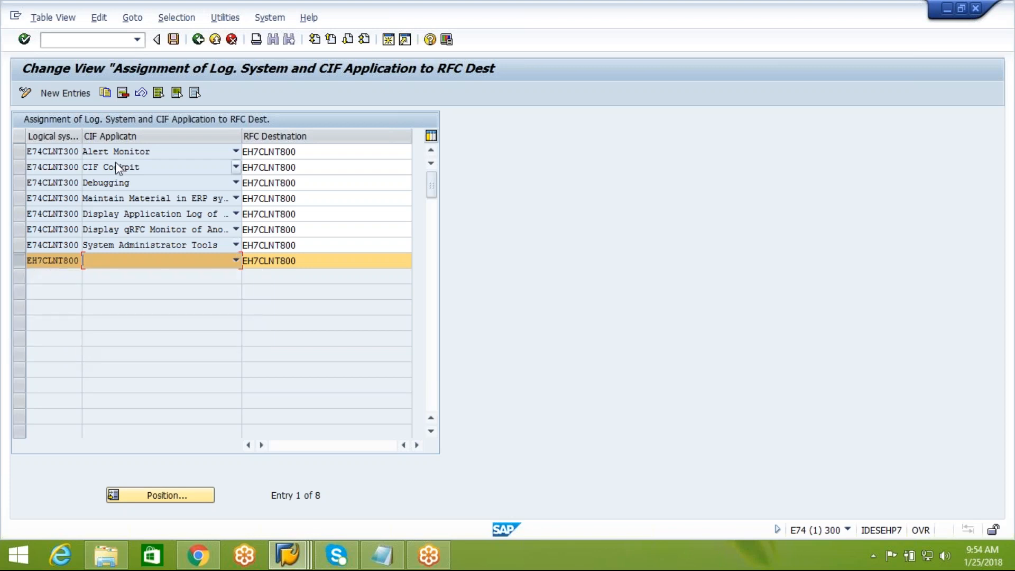
Step: Return to the IMG tree, select the business system group activity, and switch to the Notepad notes
left_click(198, 46)
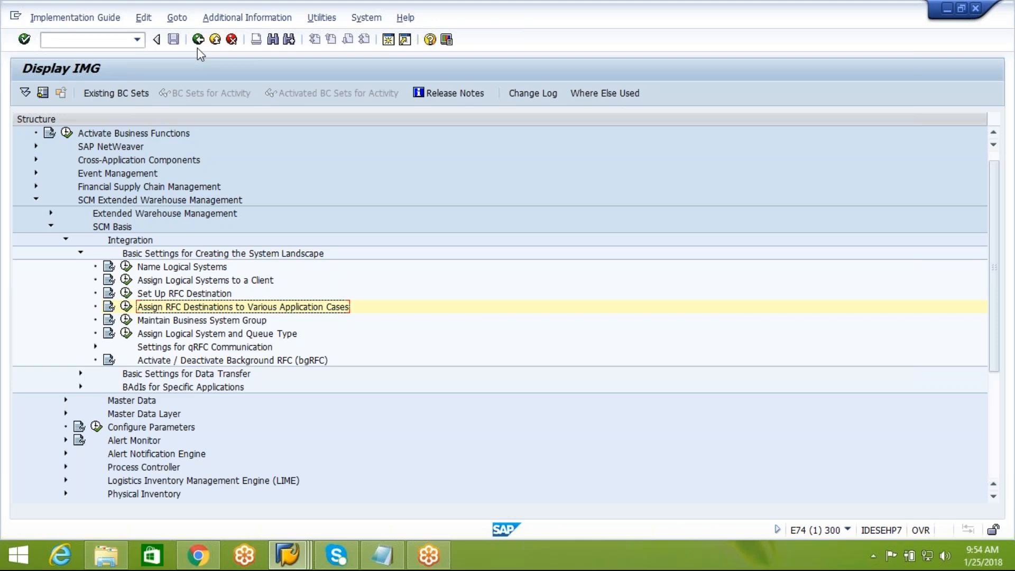
left_click(215, 324)
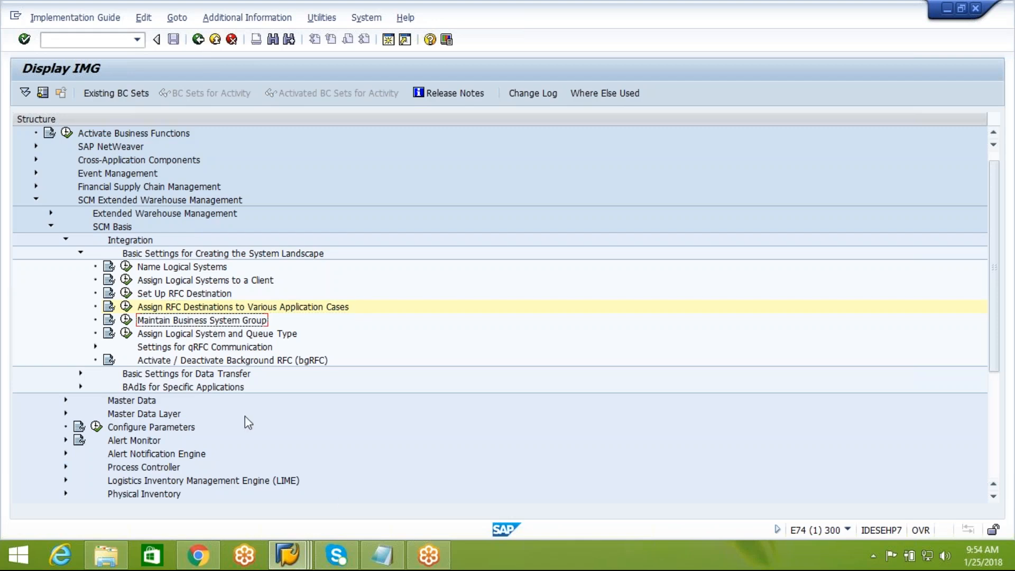
left_click(383, 553)
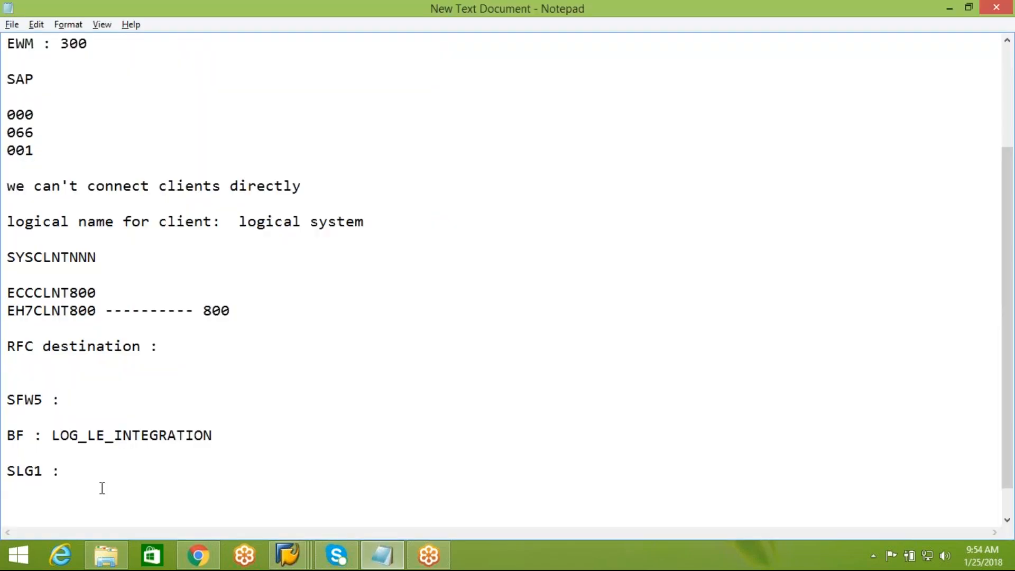
Step: Add the notes "EWM is capabale to connect with SAP ERP 'or' other ERPs" and "EWM---more than one ERP"
type("EWM is capabale ")
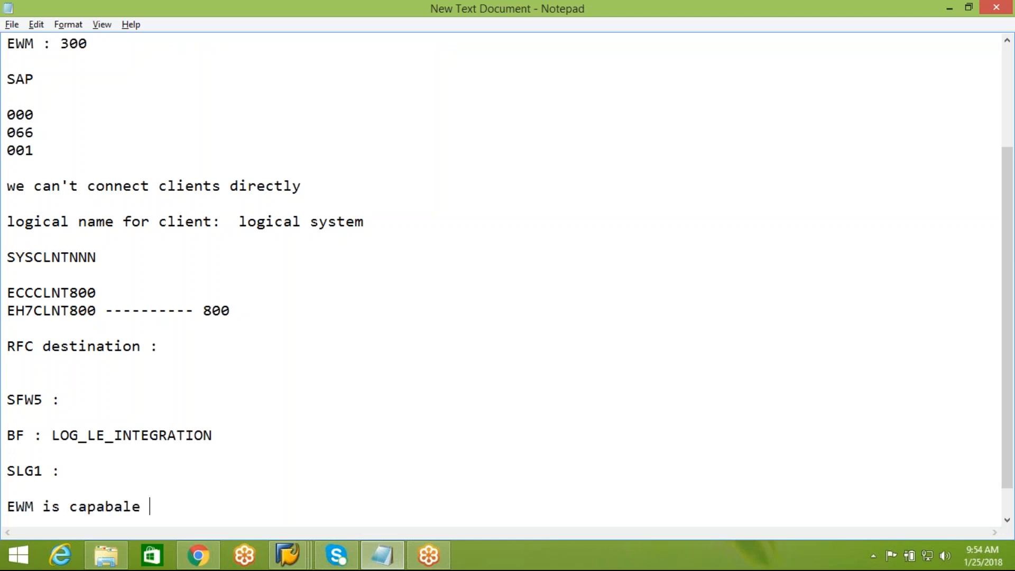
type("to connect wit")
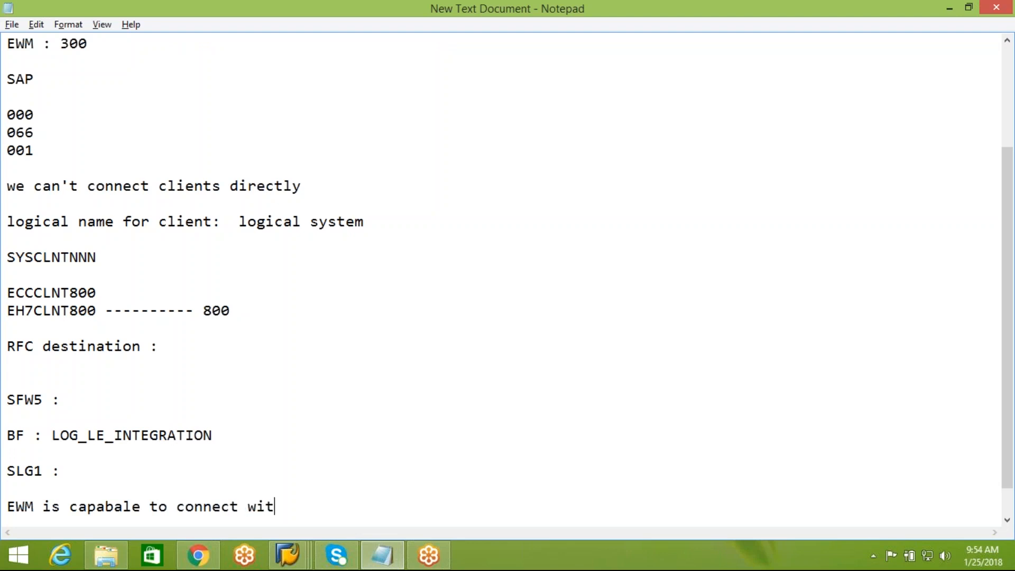
type("h SAP ERP ")
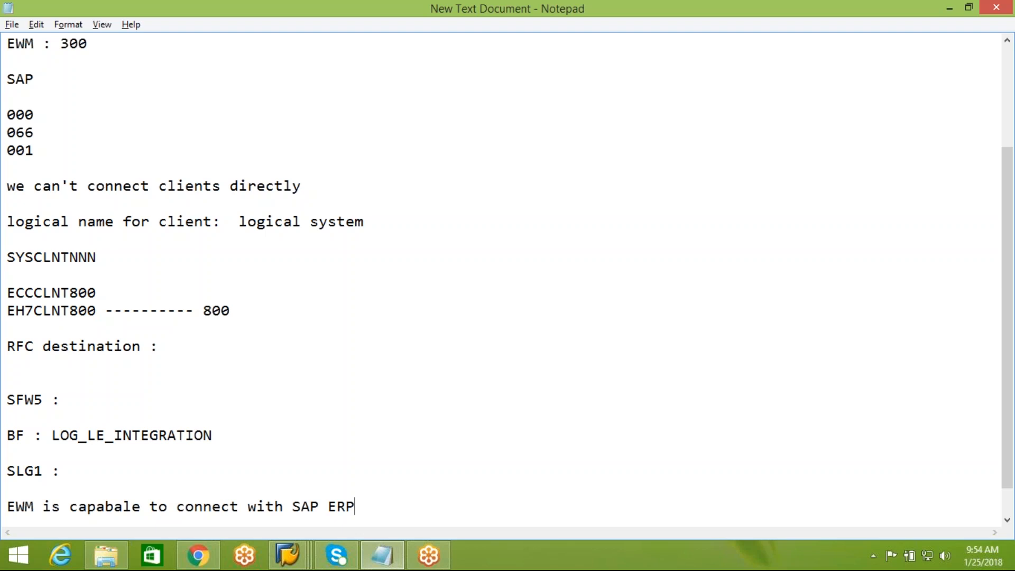
type("'or;")
key("BackSpace")
key("BackSpace")
type("r' other ERPs")
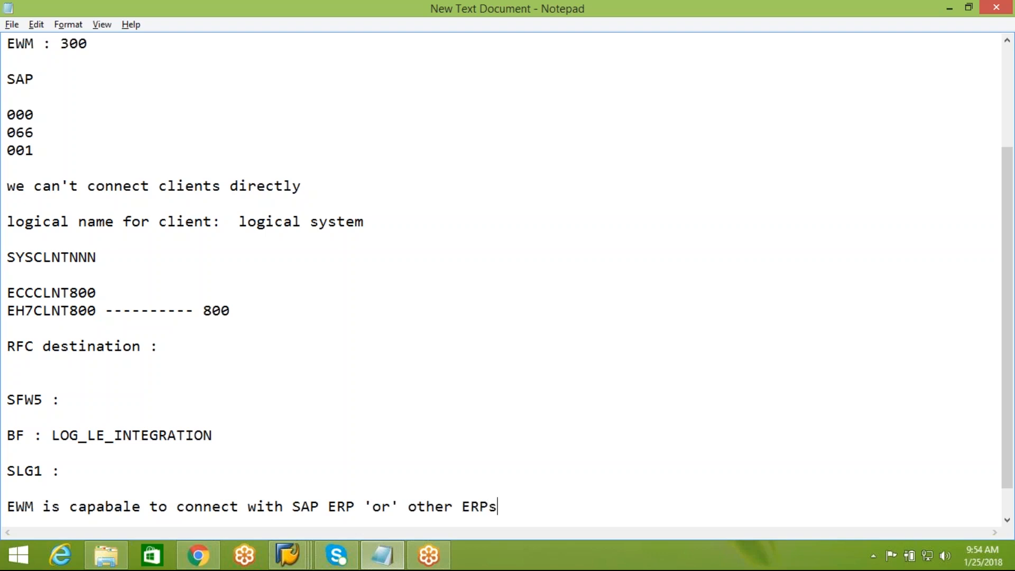
key("Return")
key("Return")
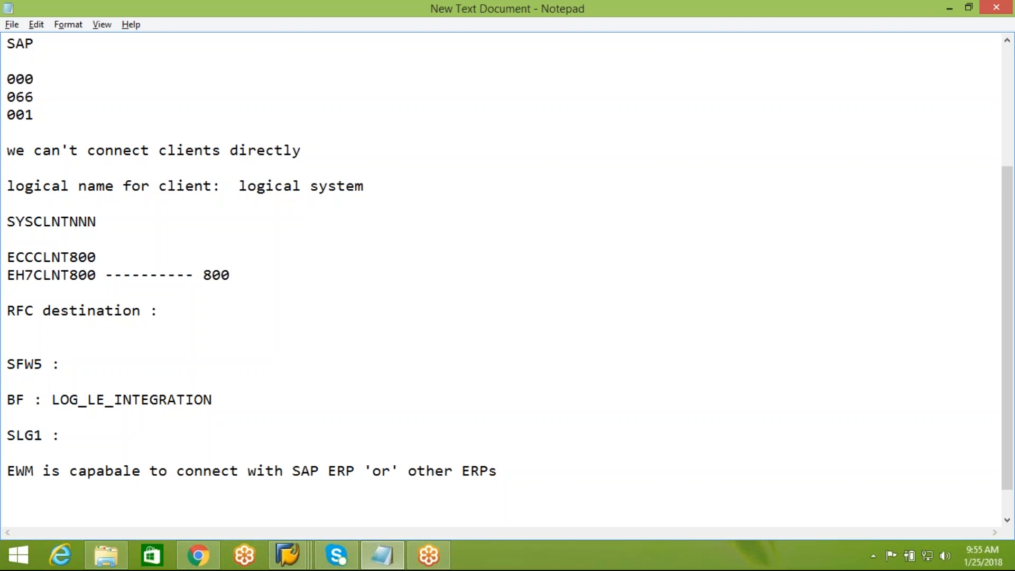
type("EWM---more than")
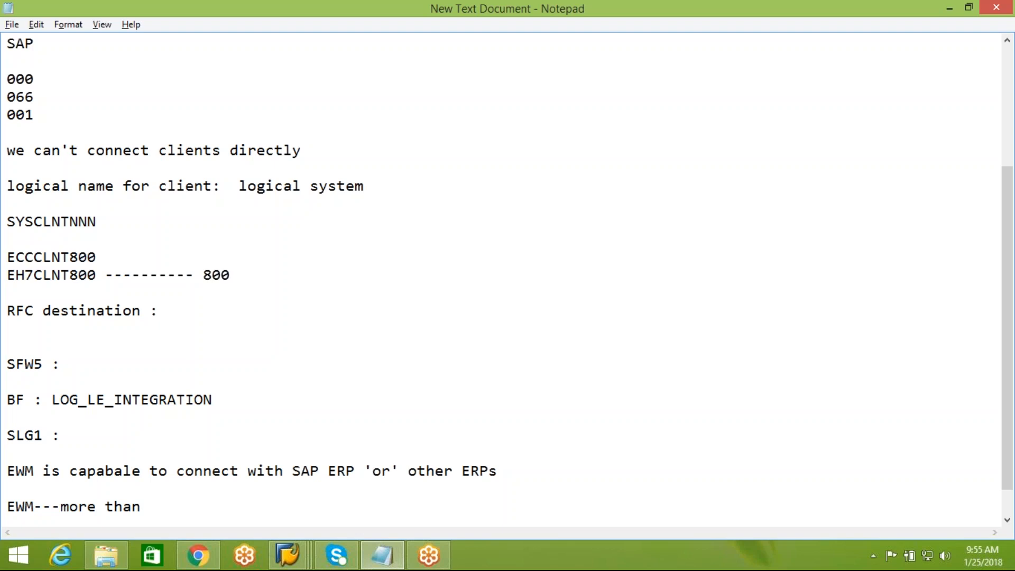
type(" one ERP")
key("Return")
key("Return")
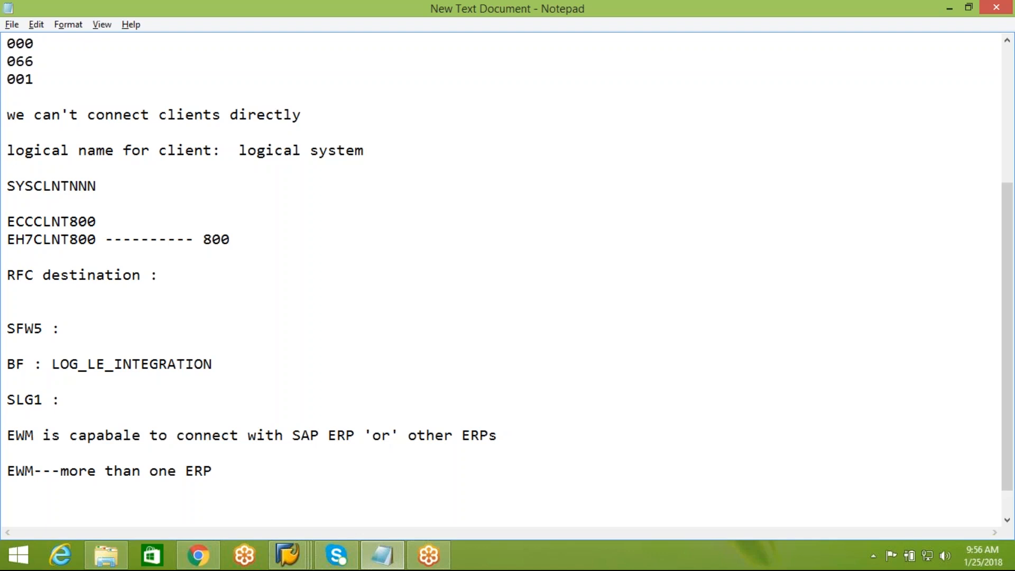
Step: Undo the stray edits and add the line "Business system group : logical systems" below the EWM note
type("B")
right_click(83, 258)
type("us")
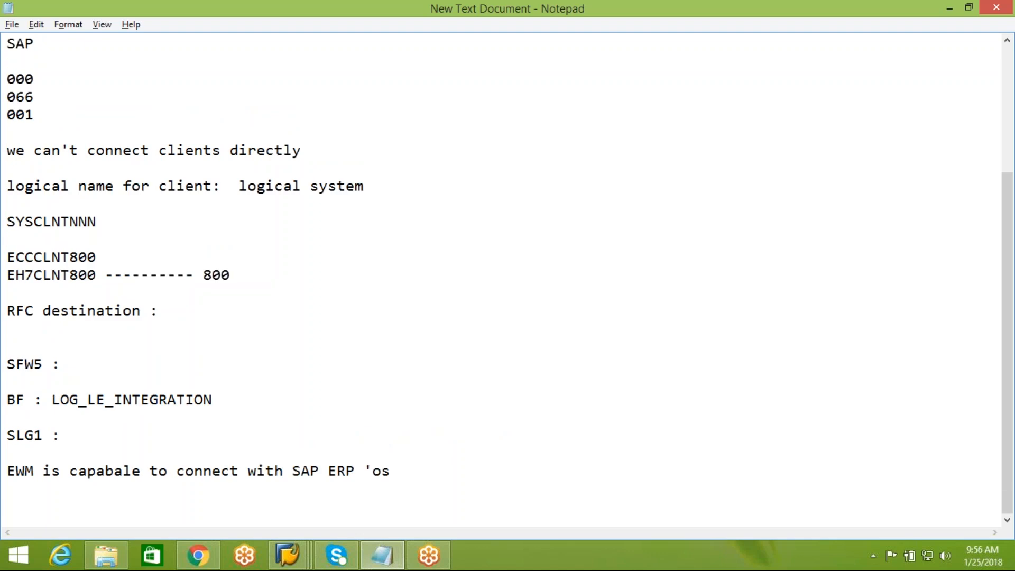
key("ctrl+z")
left_click(443, 477)
key("Return")
key("Return")
key("Return")
type("Busi")
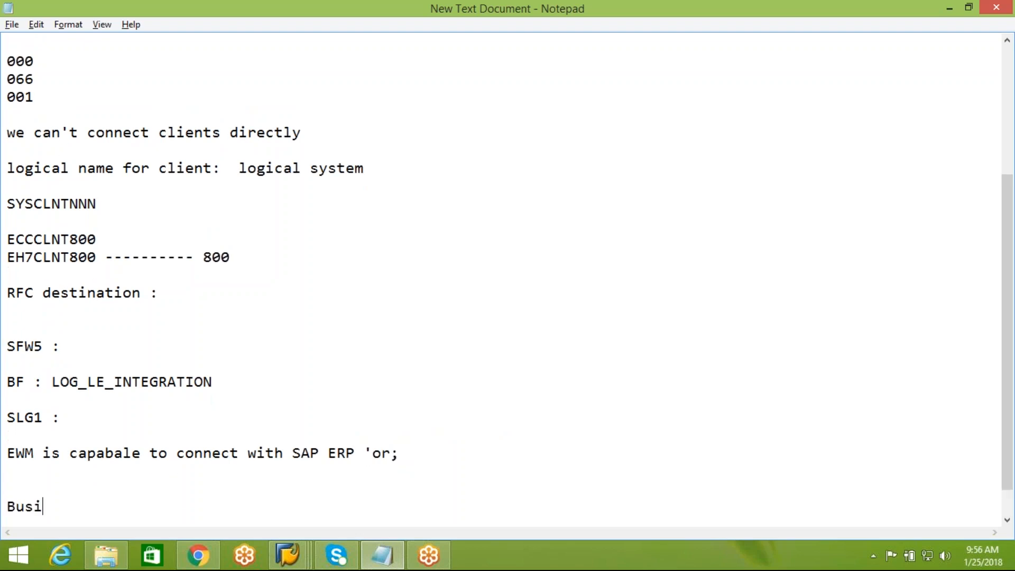
type("ness system gro")
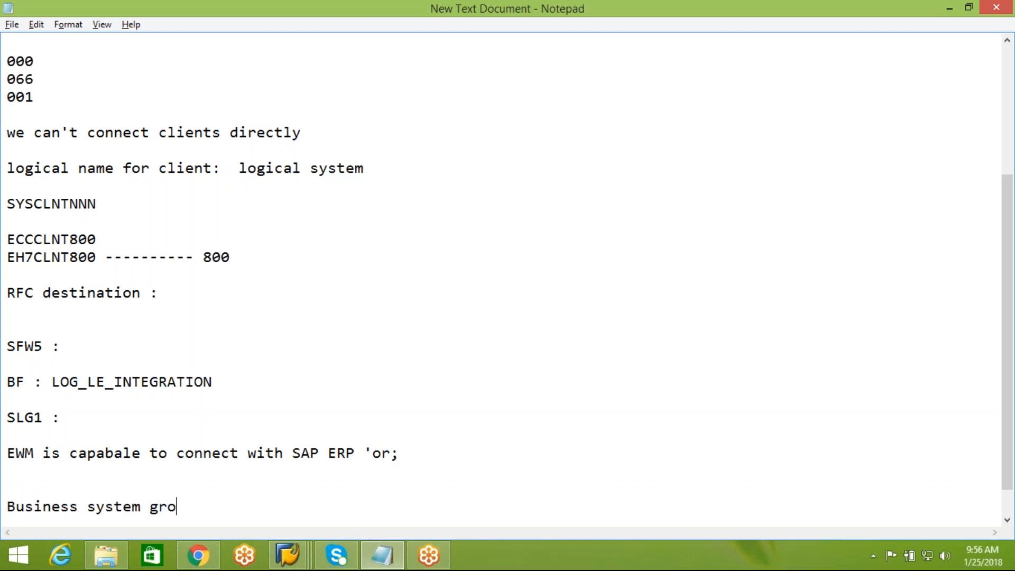
type("up : logica")
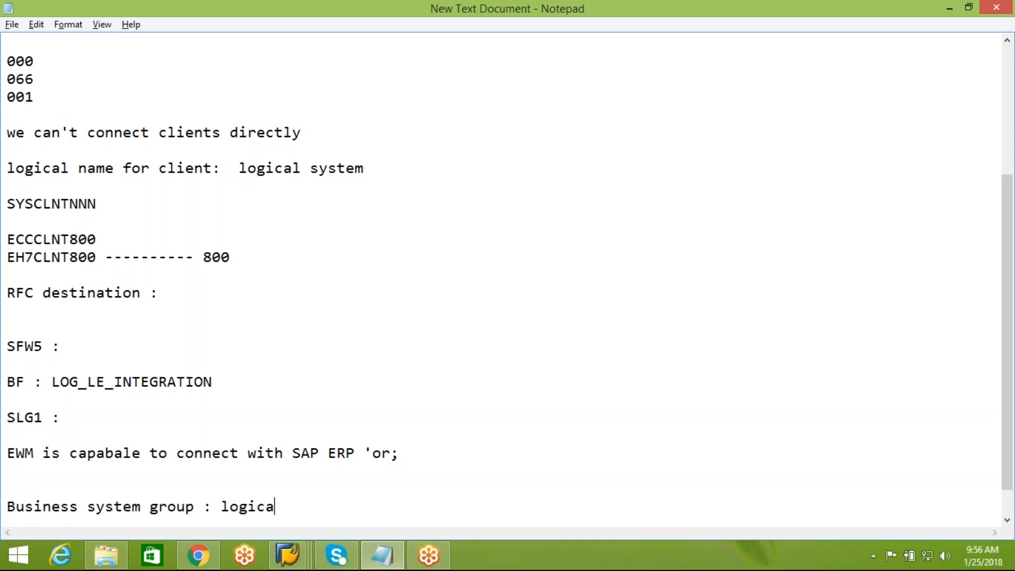
type("l systems")
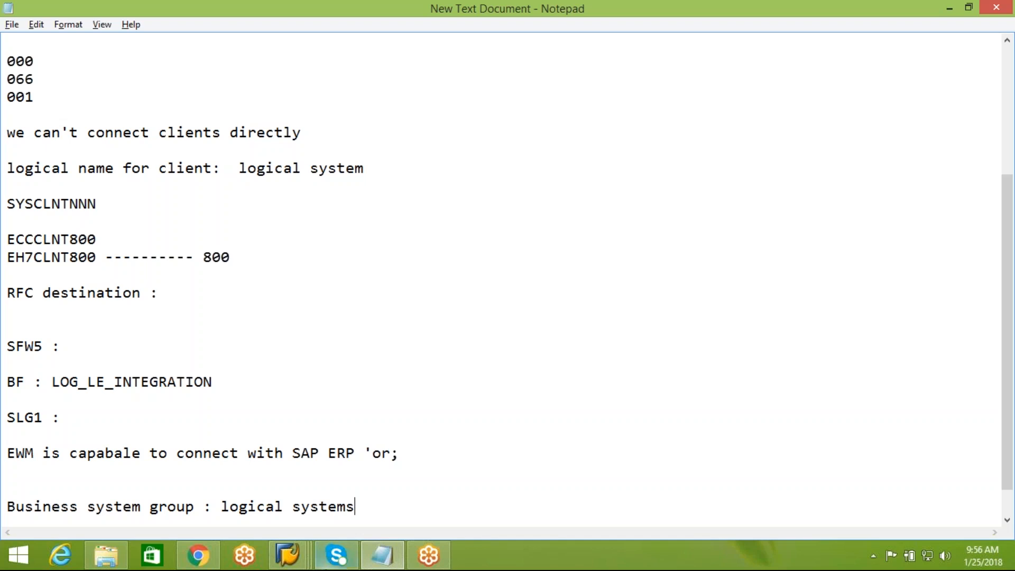
left_click(302, 569)
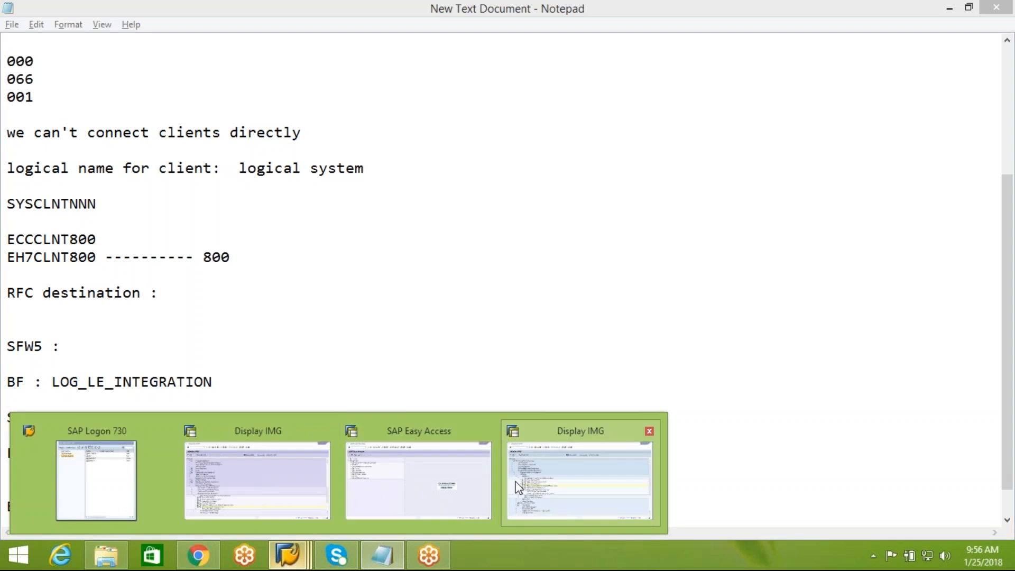
Step: Inspect the BSG_EWM and BSG_INT rows in Maintain Business System Group, then return to the IMG tree
left_click(586, 478)
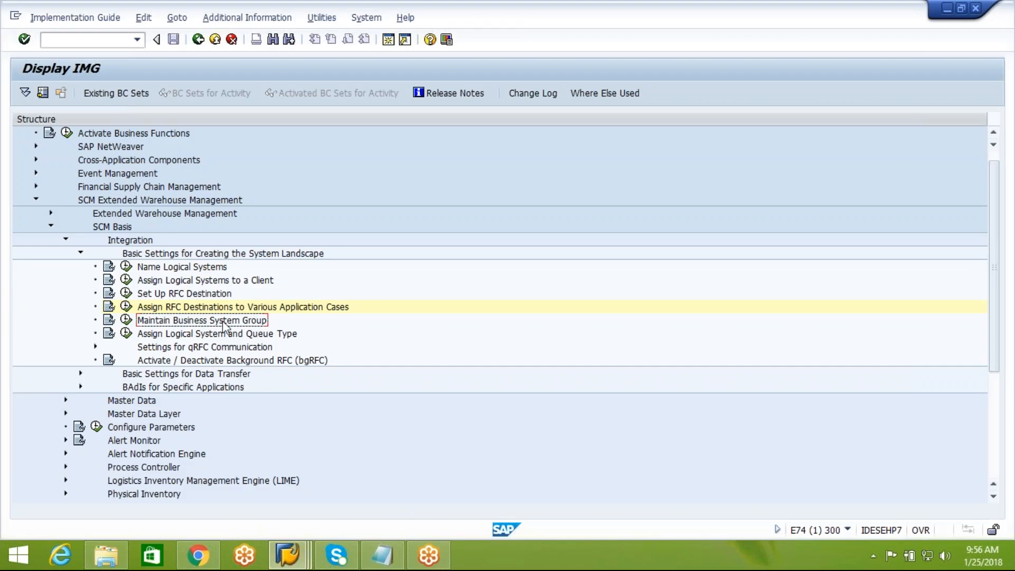
left_click(126, 320)
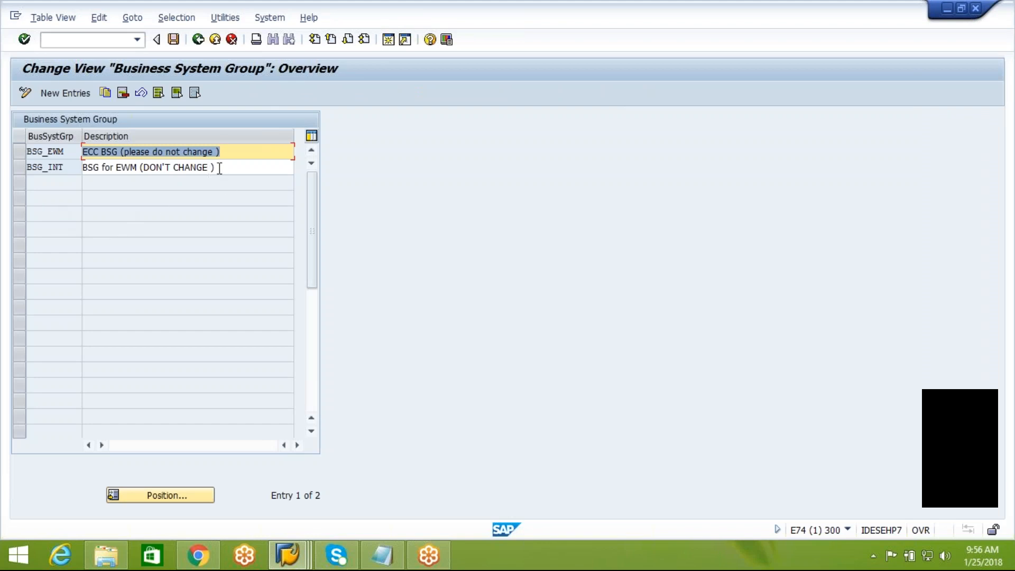
left_click(226, 152)
left_click(15, 152)
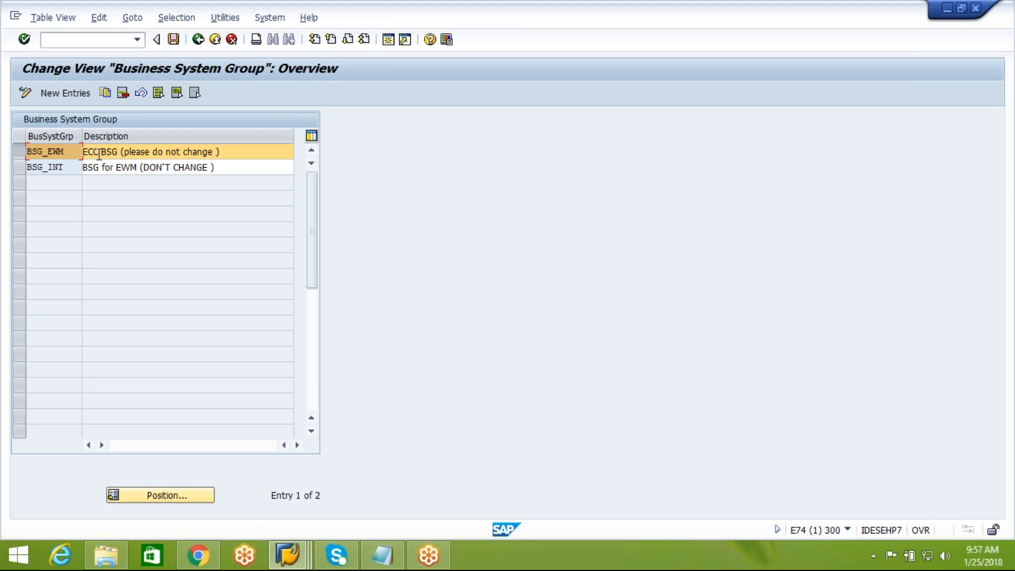
left_click(22, 167)
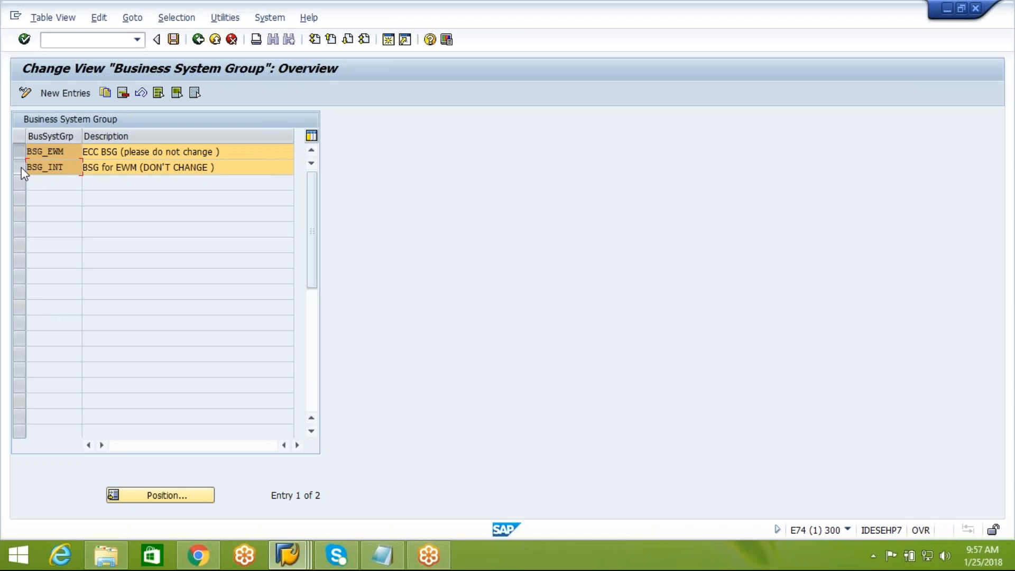
left_click(21, 167)
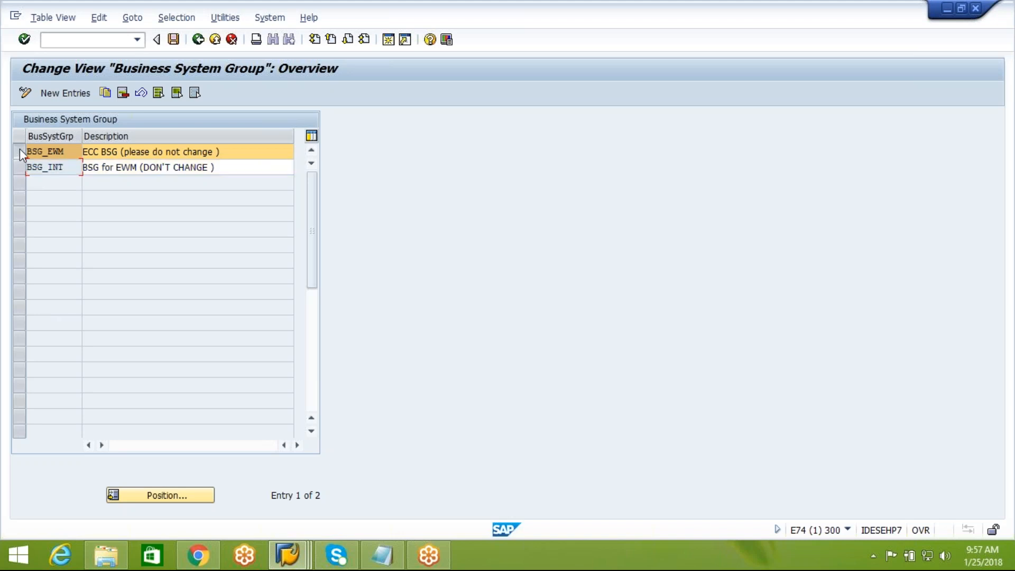
left_click(20, 152)
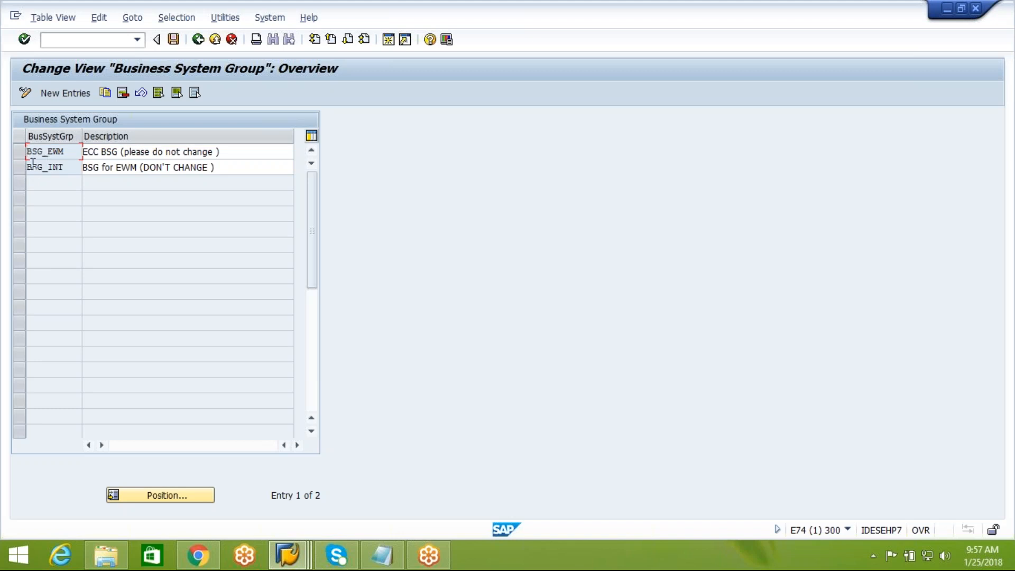
left_click(197, 42)
left_click(165, 338)
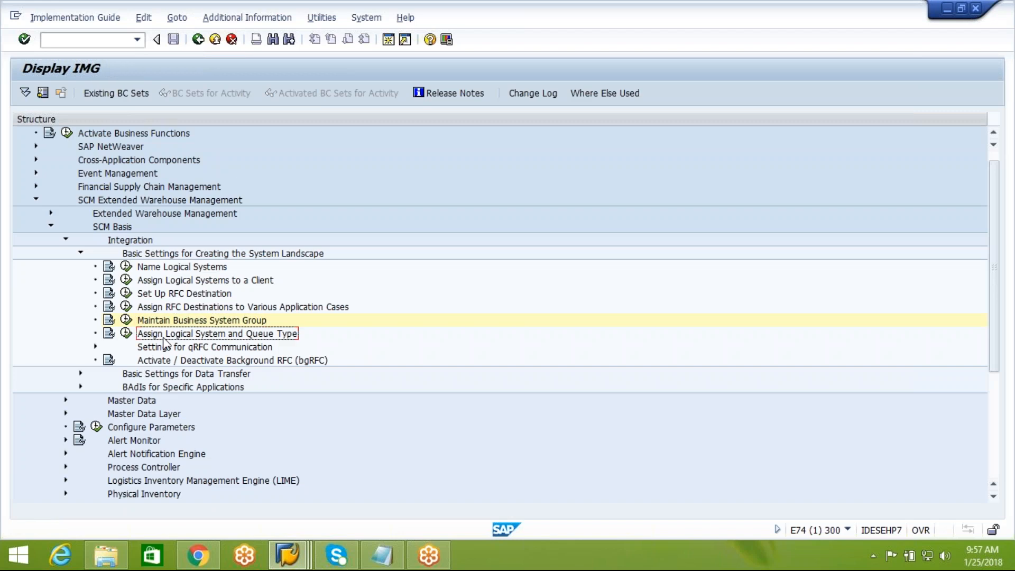
Step: In Assign Logical System and Queue Type, inspect the BSG_EWM row for EH7CLNT800 and its SAP indicator
left_click(126, 333)
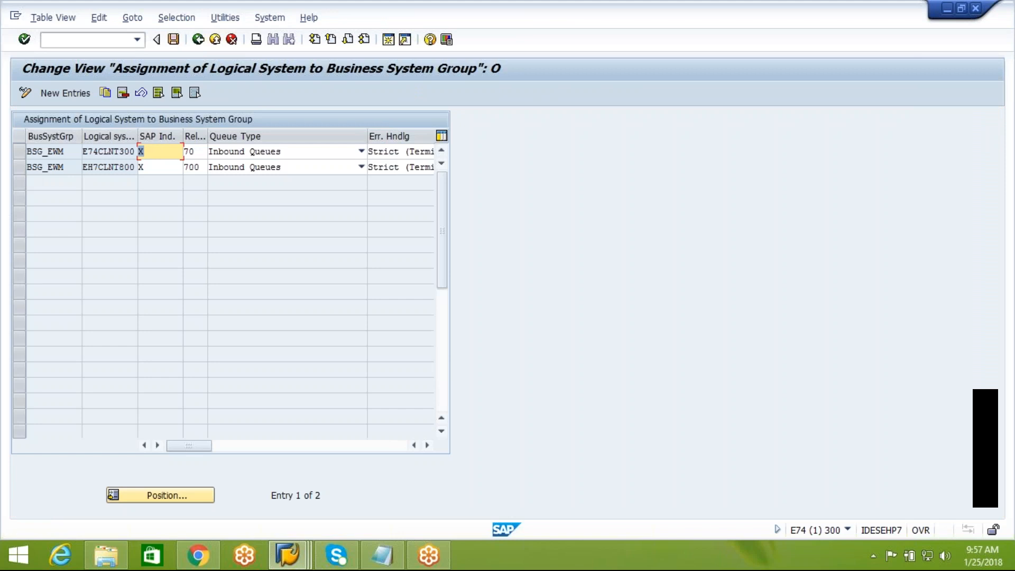
left_click(98, 167)
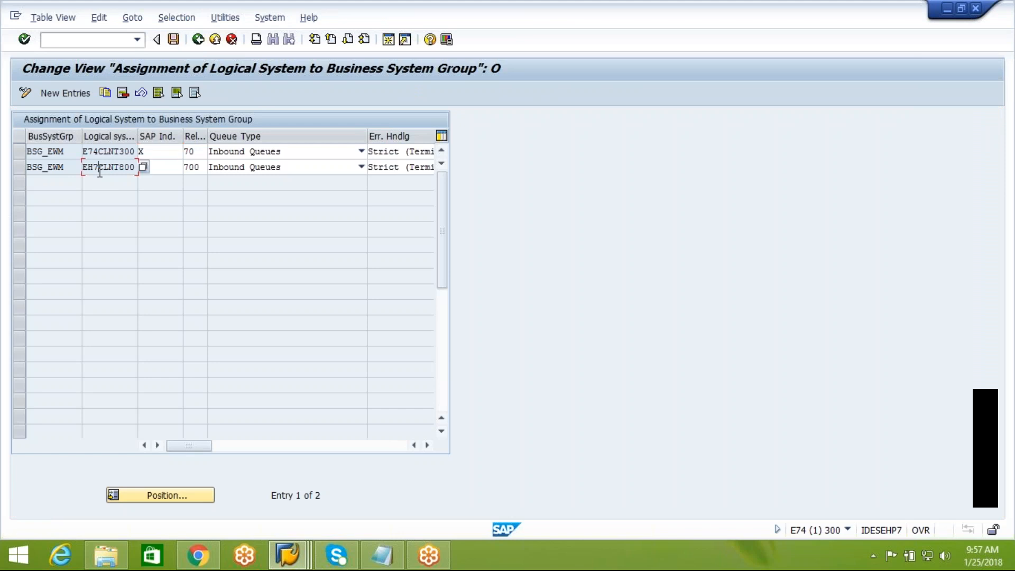
left_click(20, 167)
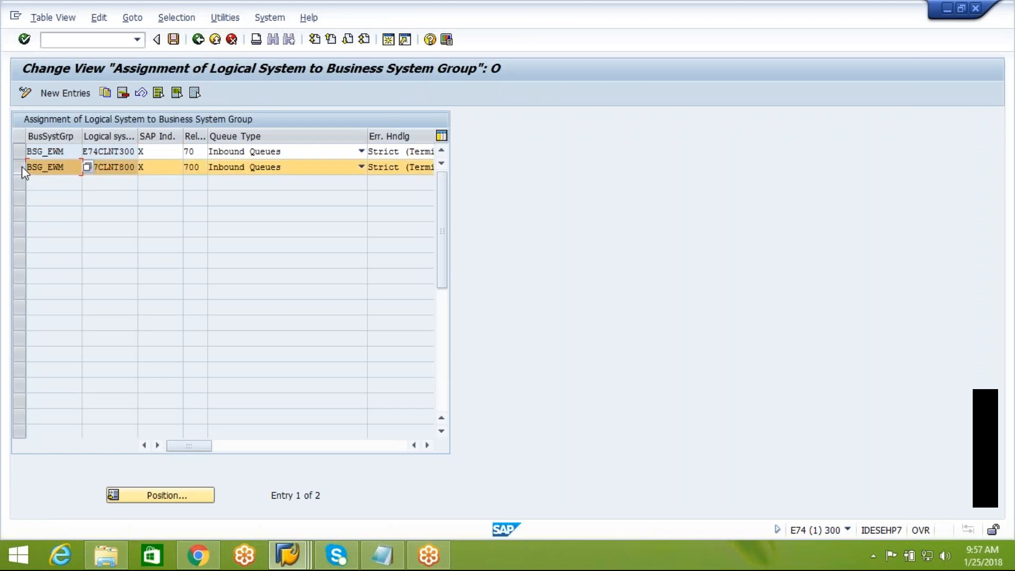
left_click(162, 168)
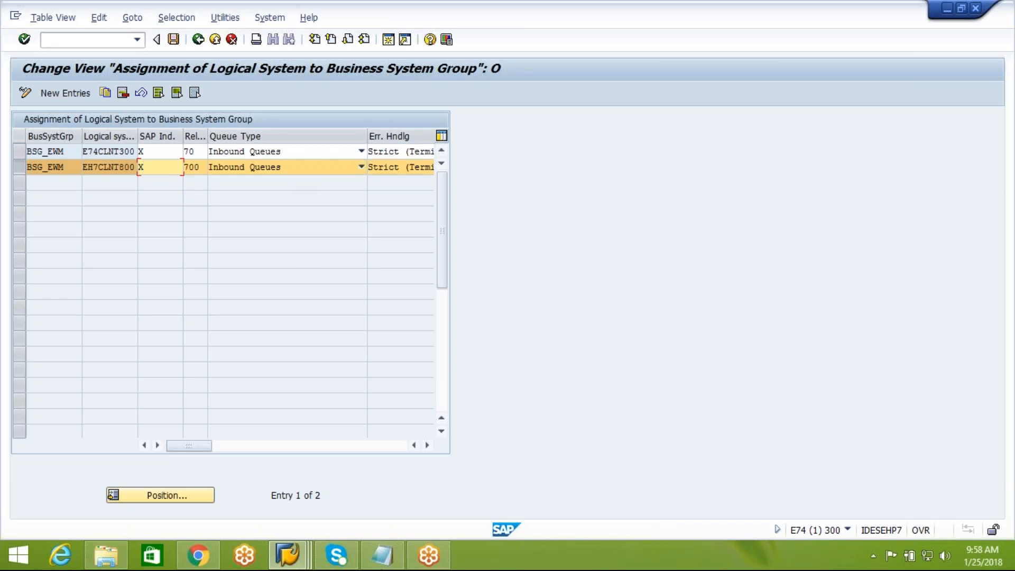
left_click(392, 558)
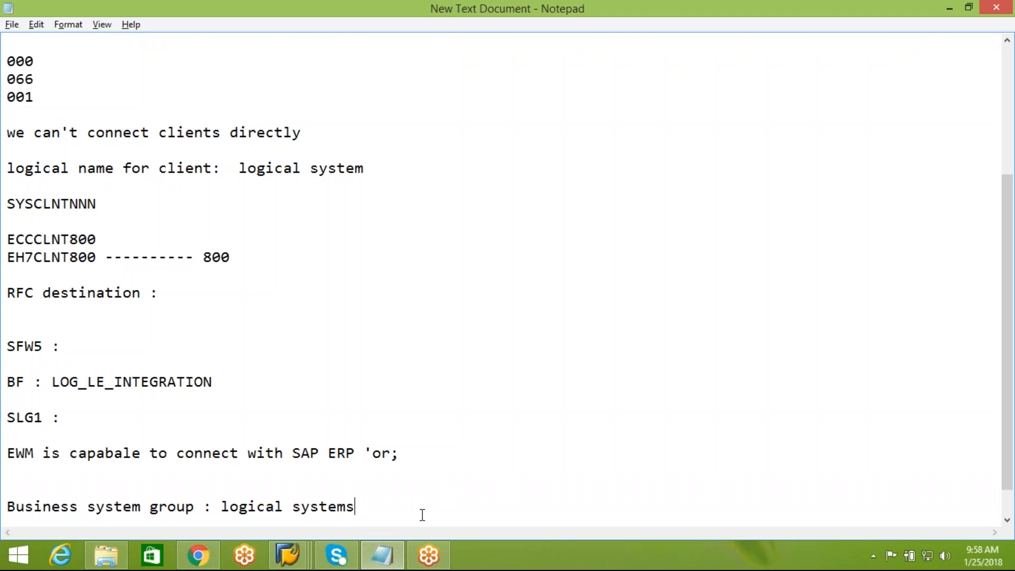
Step: After rechecking the SAP assignment table, add the note line "EWM --------------> ERP1, ERP2"
key("Return")
key("Return")
key("Return")
type("SA")
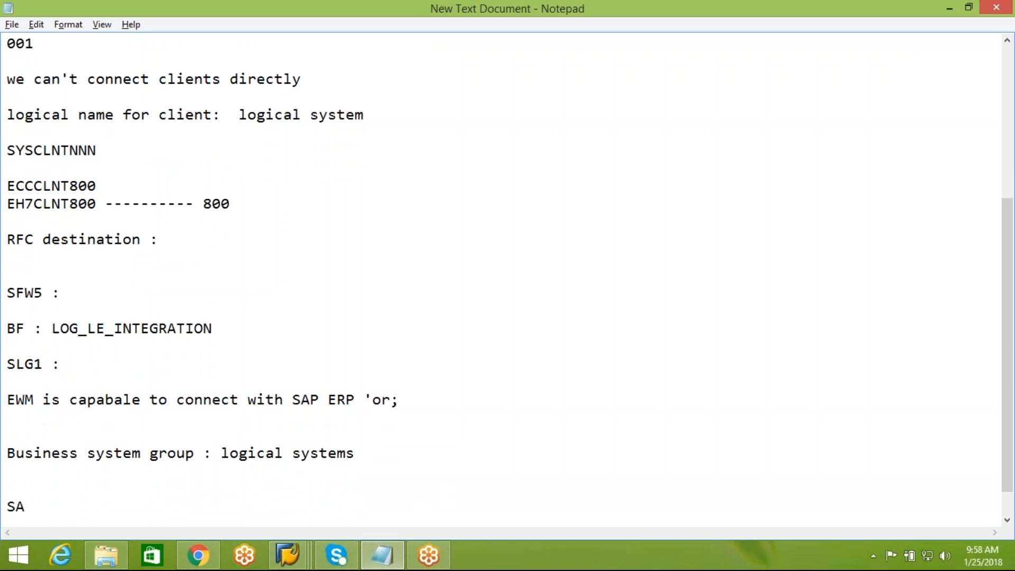
type("P")
key("BackSpace")
key("BackSpace")
key("BackSpace")
key("BackSpace")
left_click(293, 565)
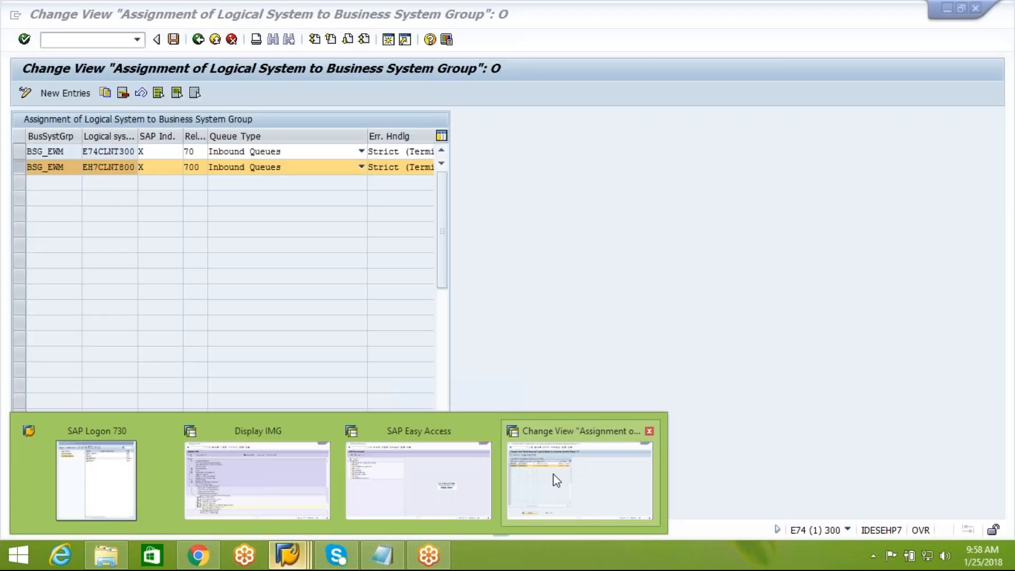
left_click(554, 480)
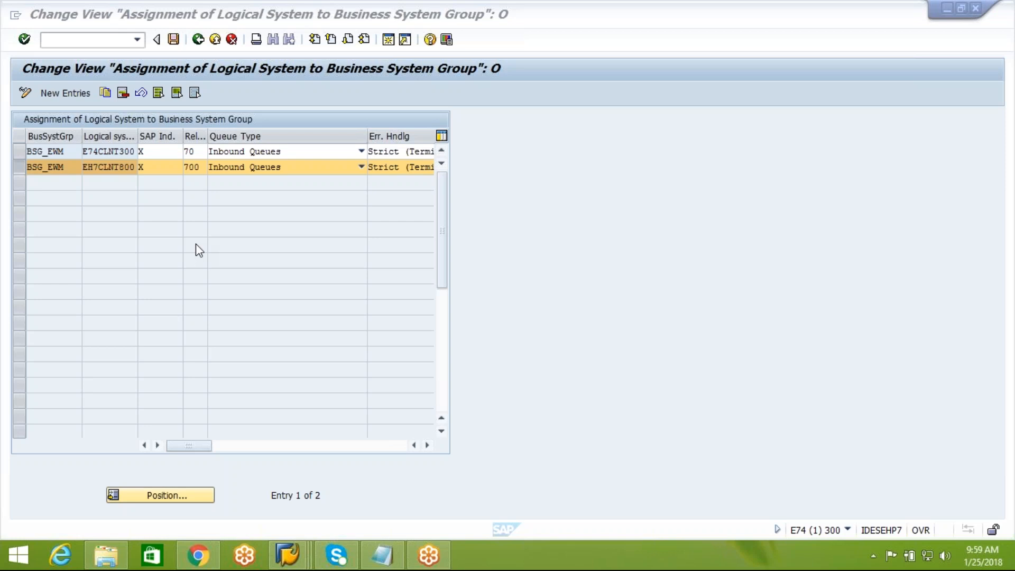
left_click(383, 554)
type("EWM ;")
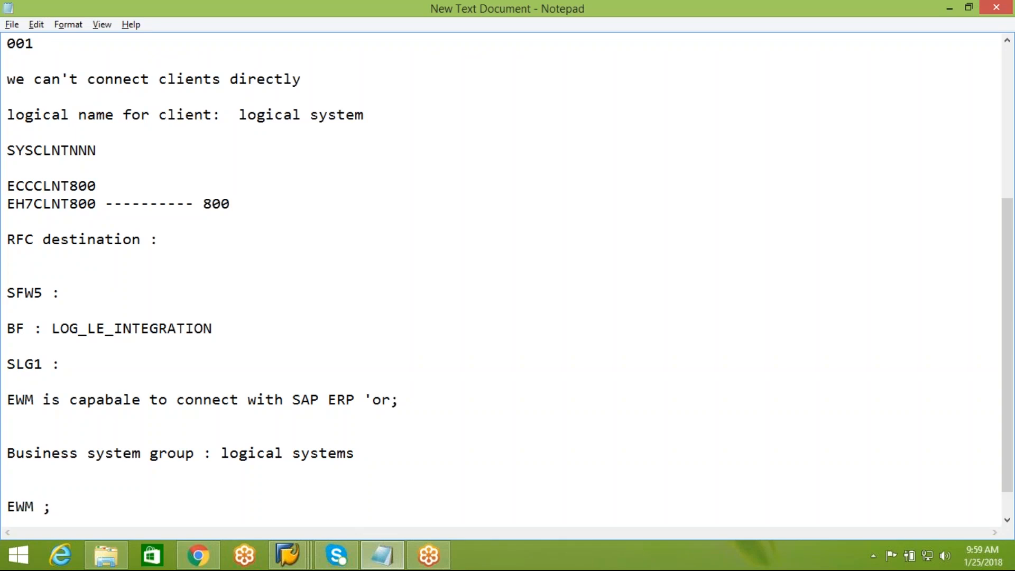
key("BackSpace")
type("--------------> ERP1, ERP2")
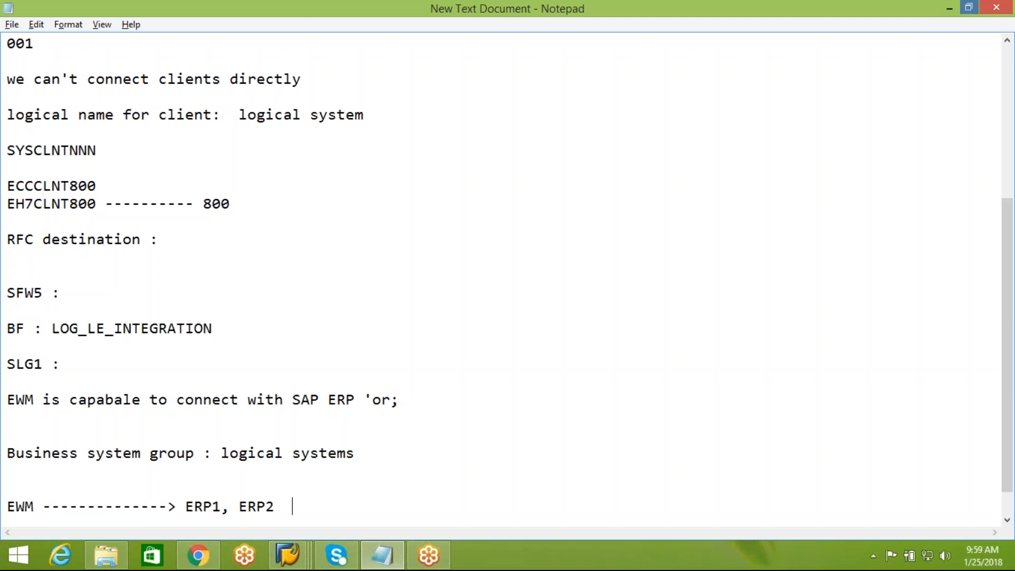
left_click(945, 21)
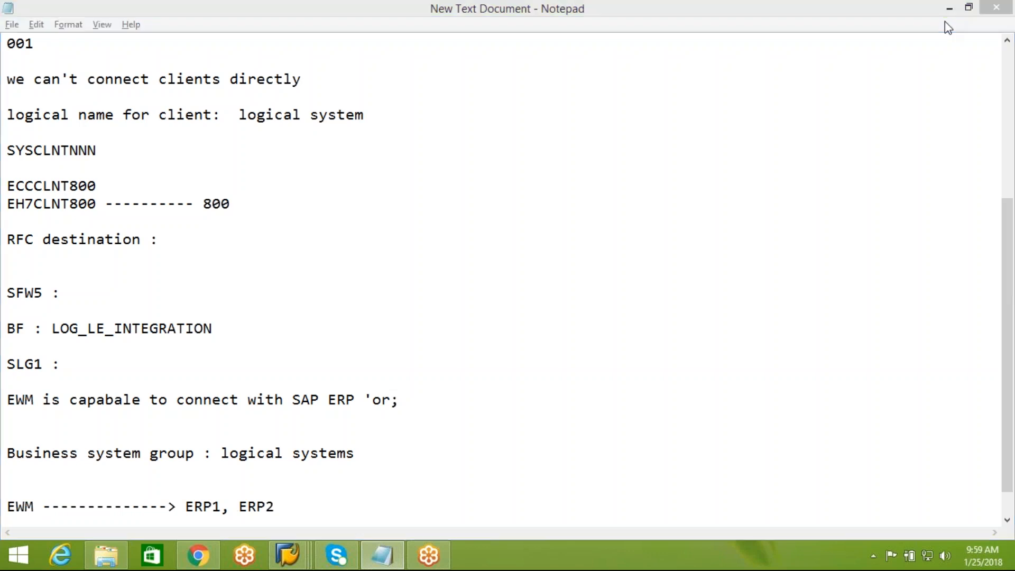
left_click(945, 26)
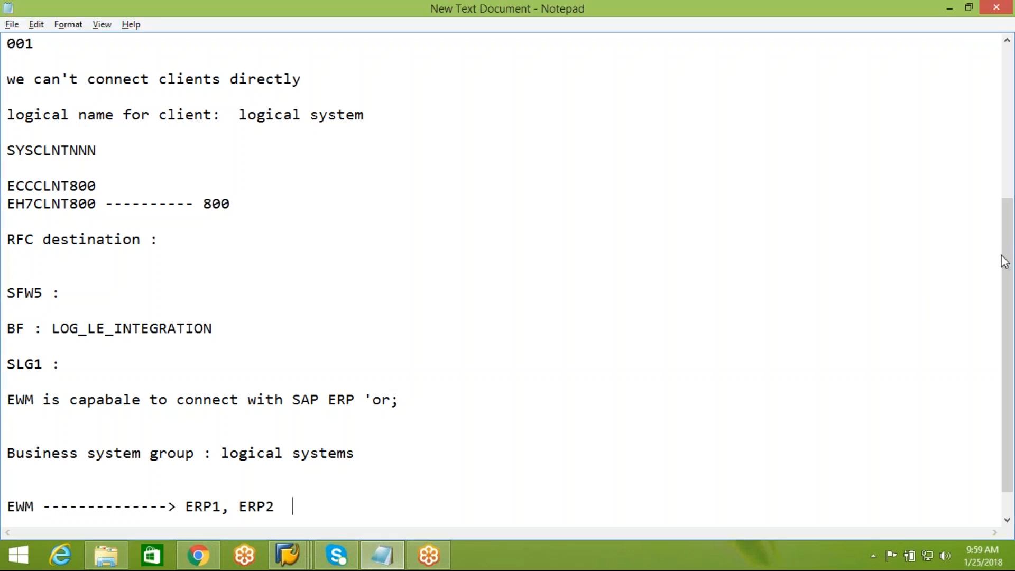
left_click(1010, 188)
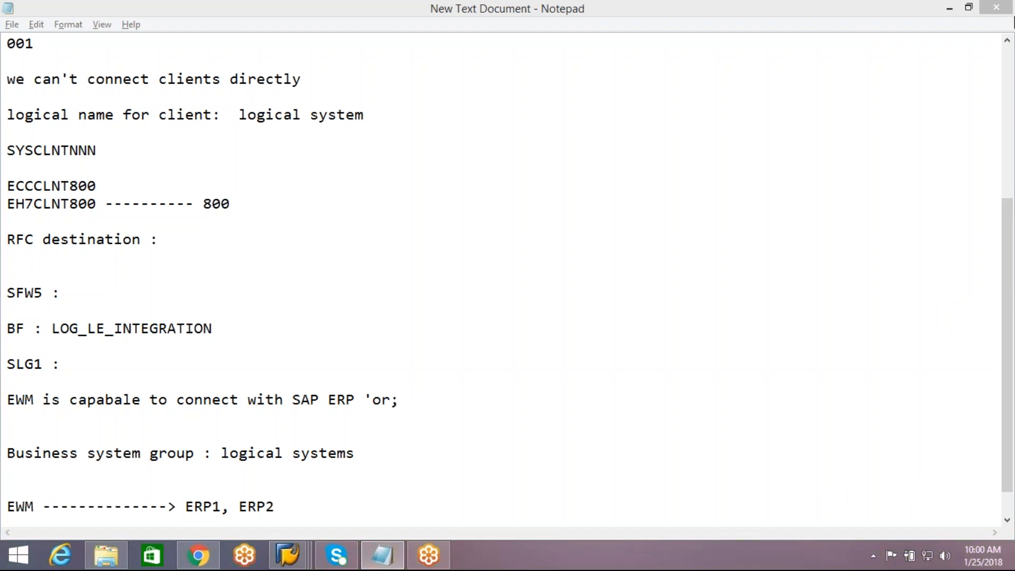
left_click(320, 507)
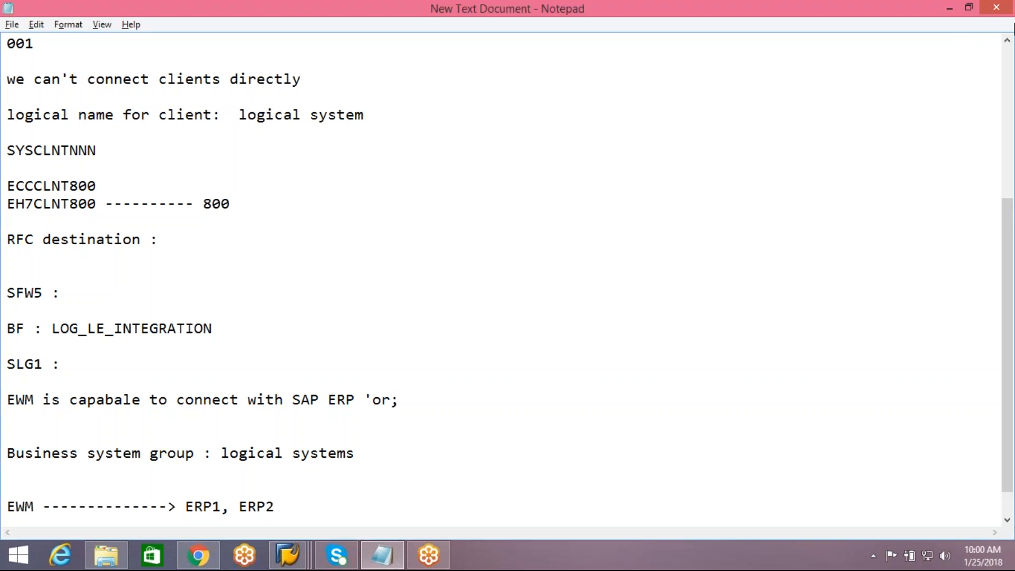
left_click(949, 9)
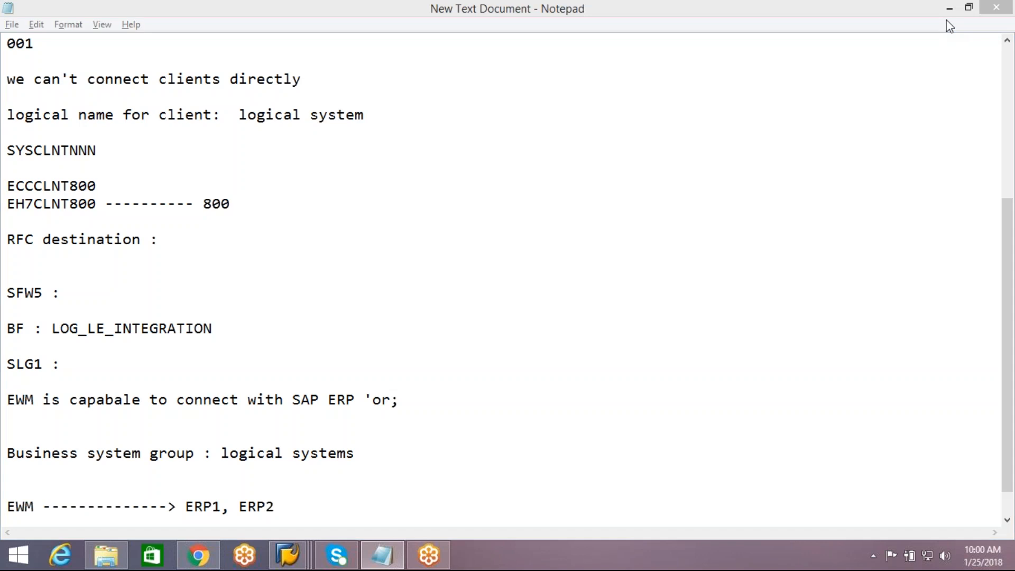
left_click(950, 26)
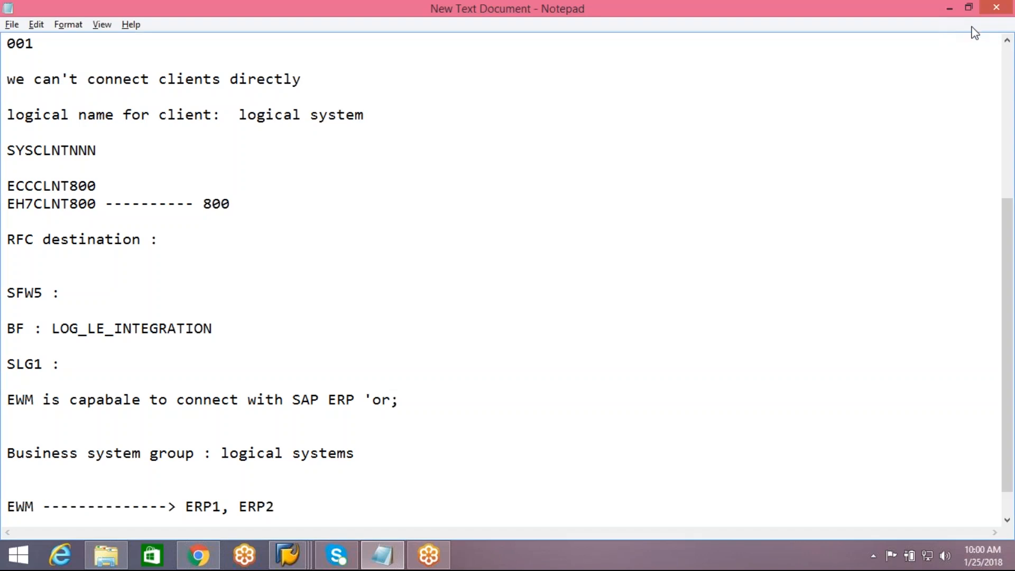
left_click(993, 42)
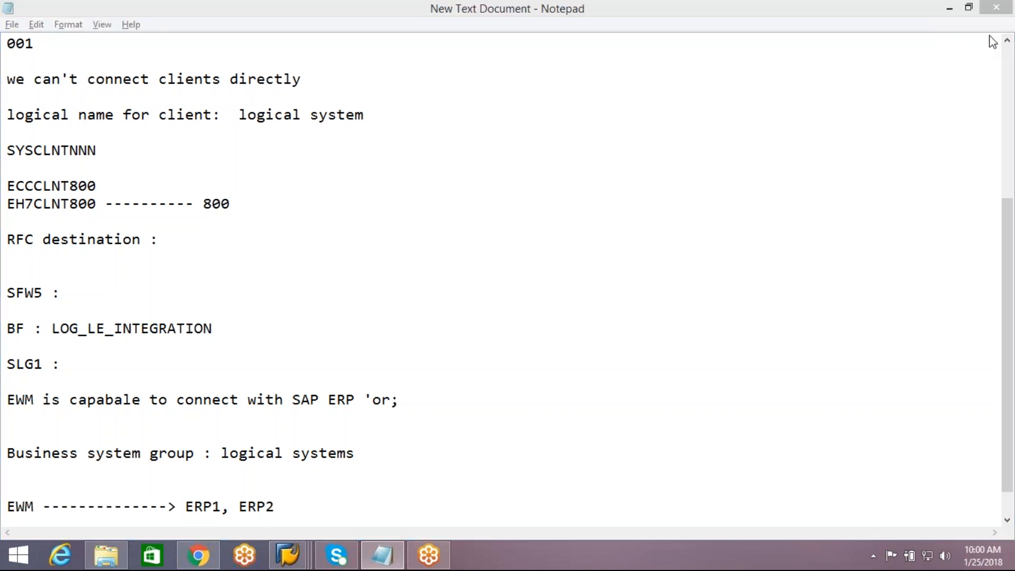
left_click(609, 309)
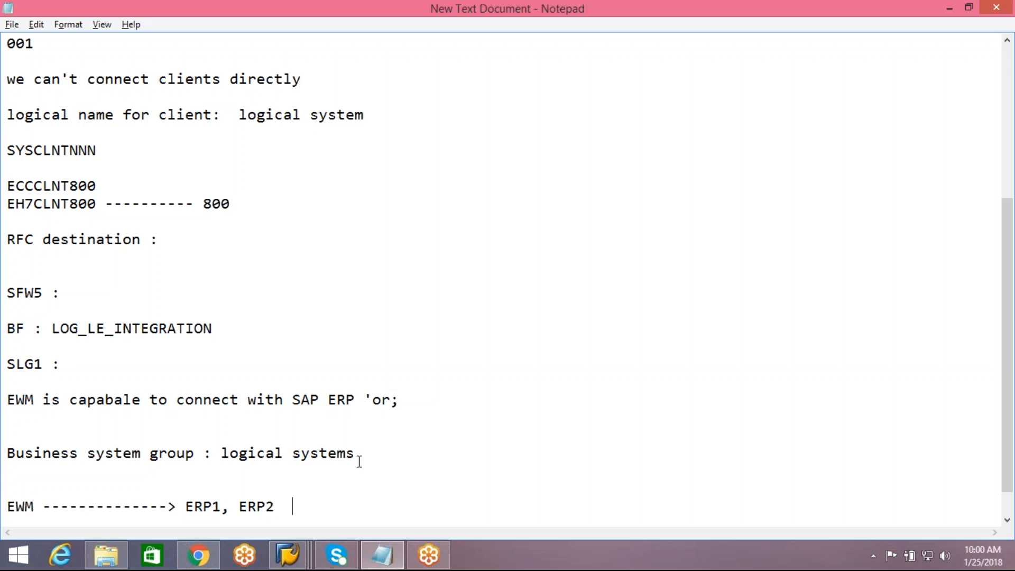
key("Return")
key("Return")
key("Return")
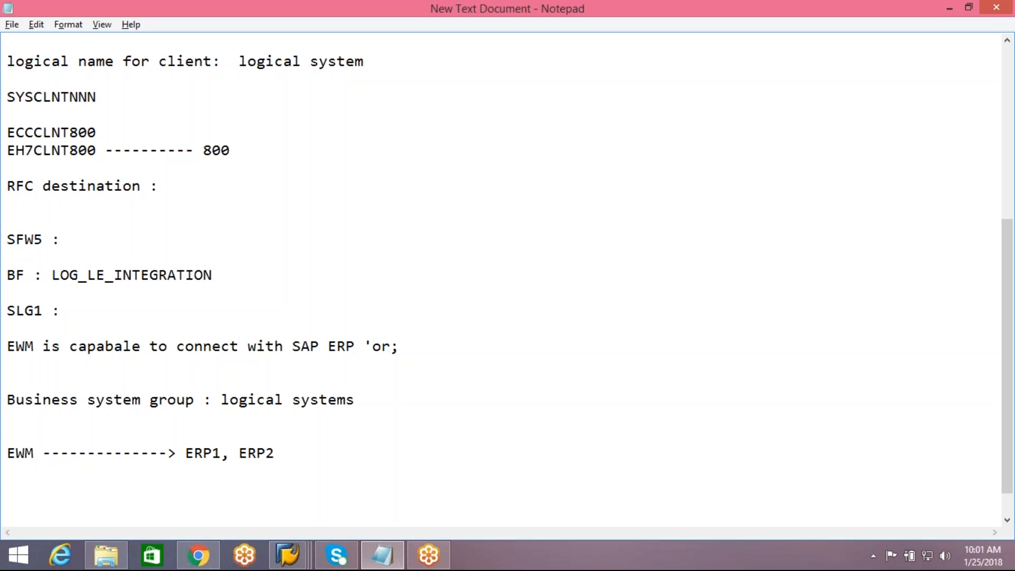
Step: Add "material/product : 1111" with lines "1111----ERP1-----mobile phone" and "1111----ERP2-----laptop"
type("material")
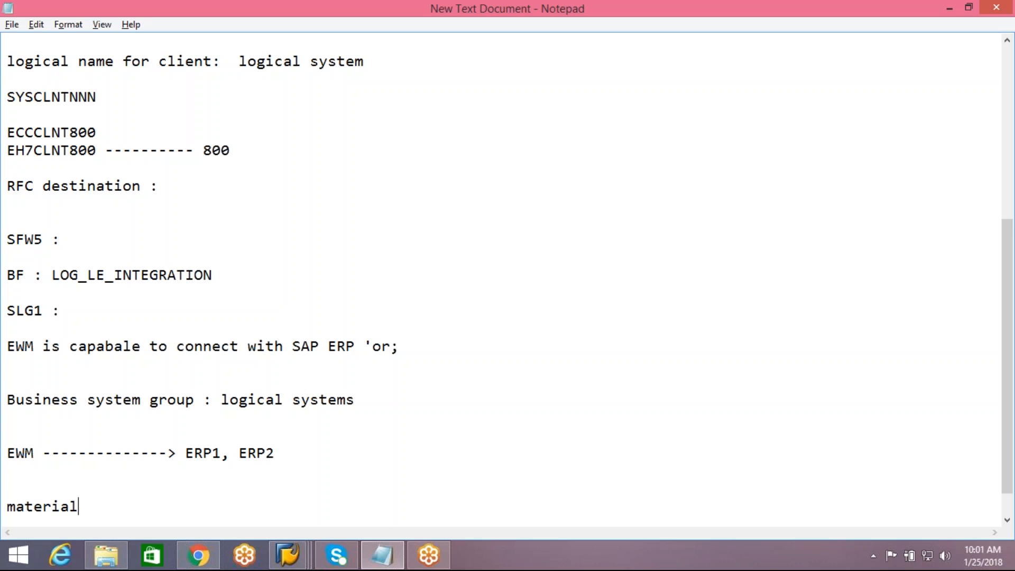
type("/product : ")
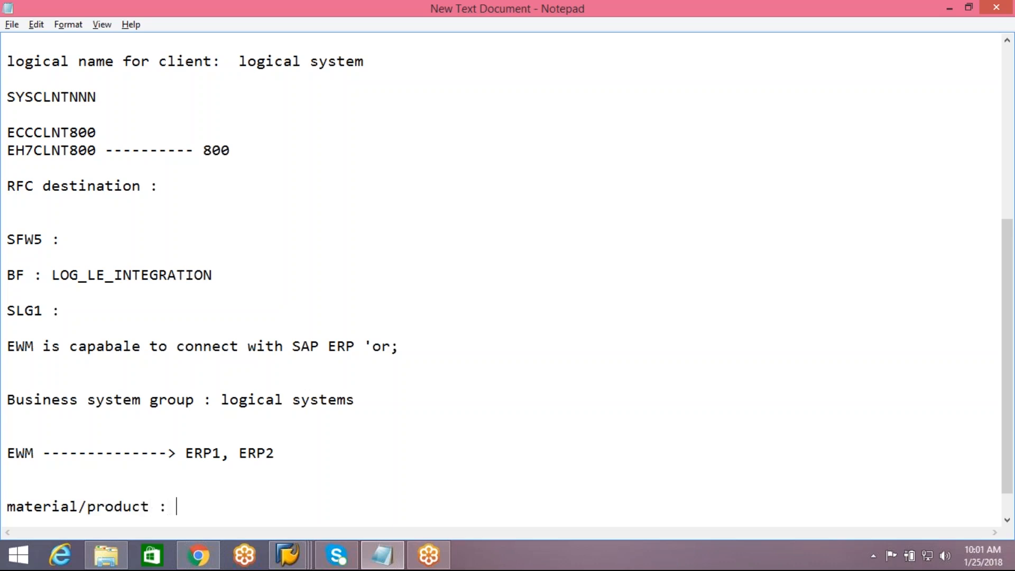
type("1111-")
key("BackSpace")
key("Return")
key("Return")
type("1111")
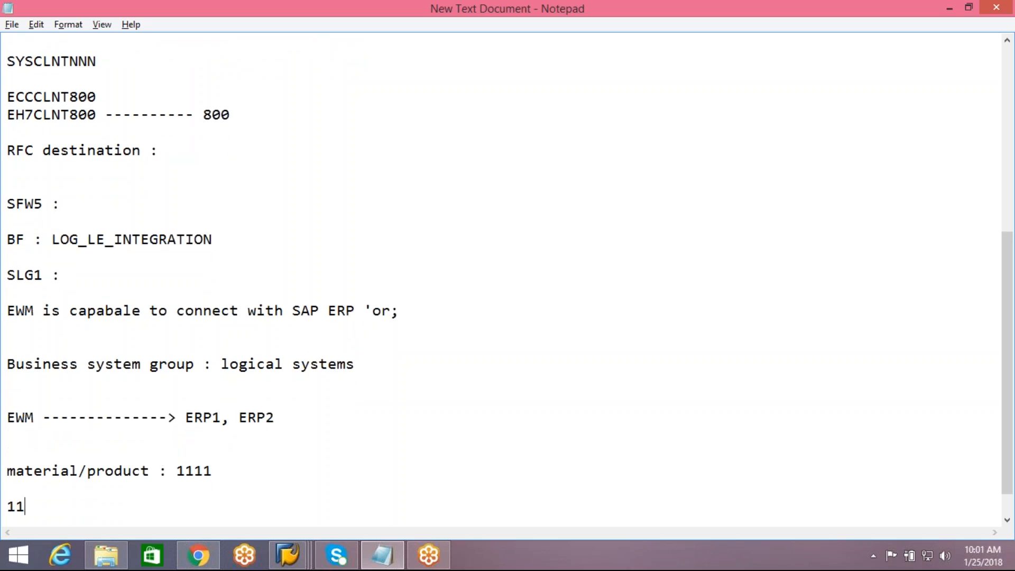
type("----ERP1-----mobile ")
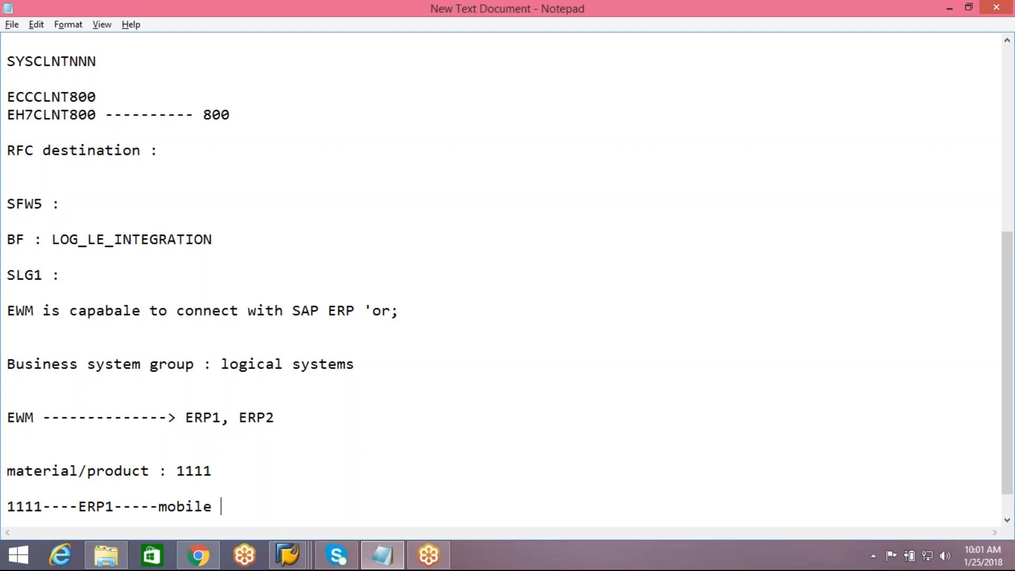
type("phone")
key("Return")
key("Return")
type("111")
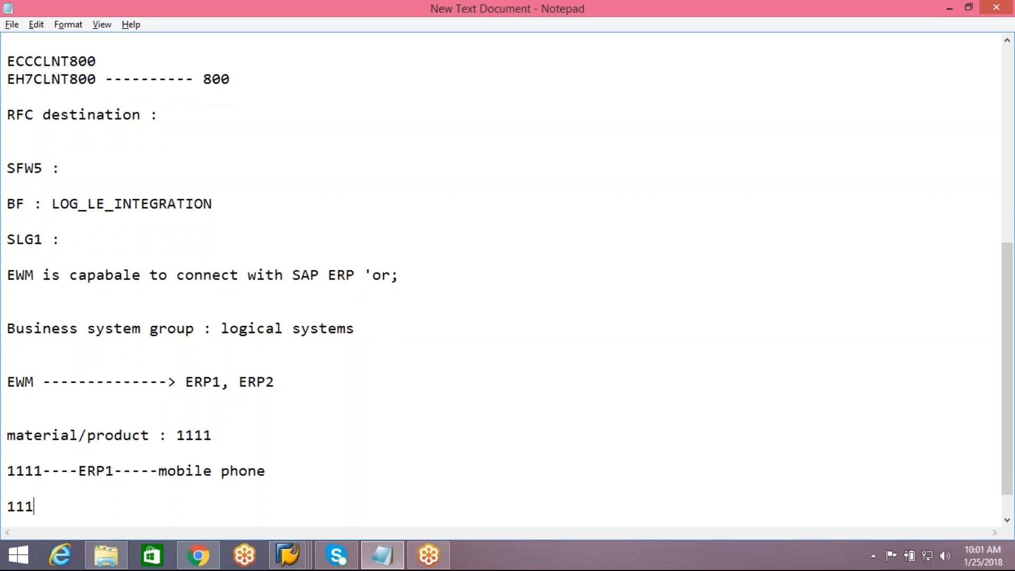
type("1----ERP2-----laptop")
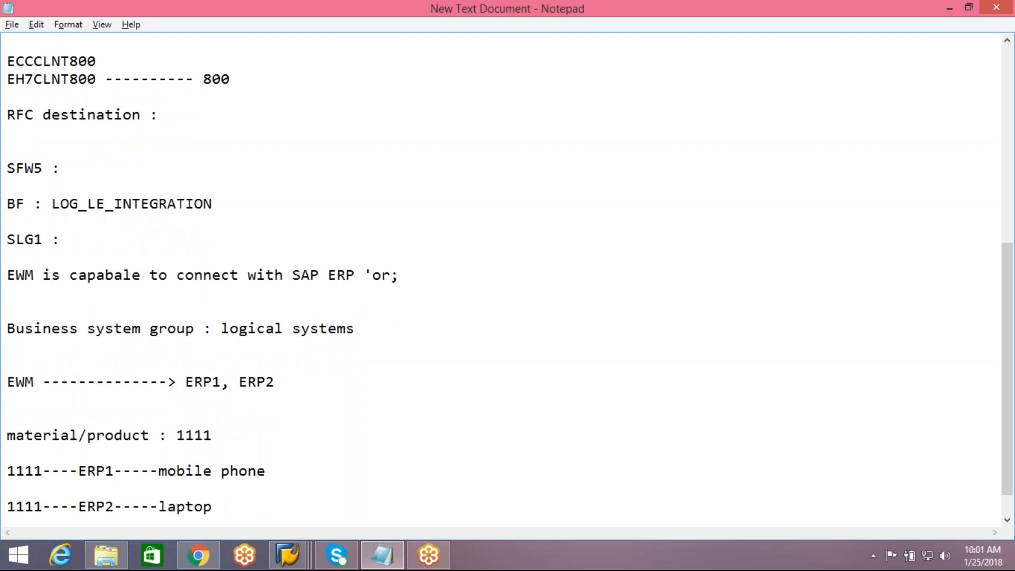
key("Return")
key("Return")
key("Return")
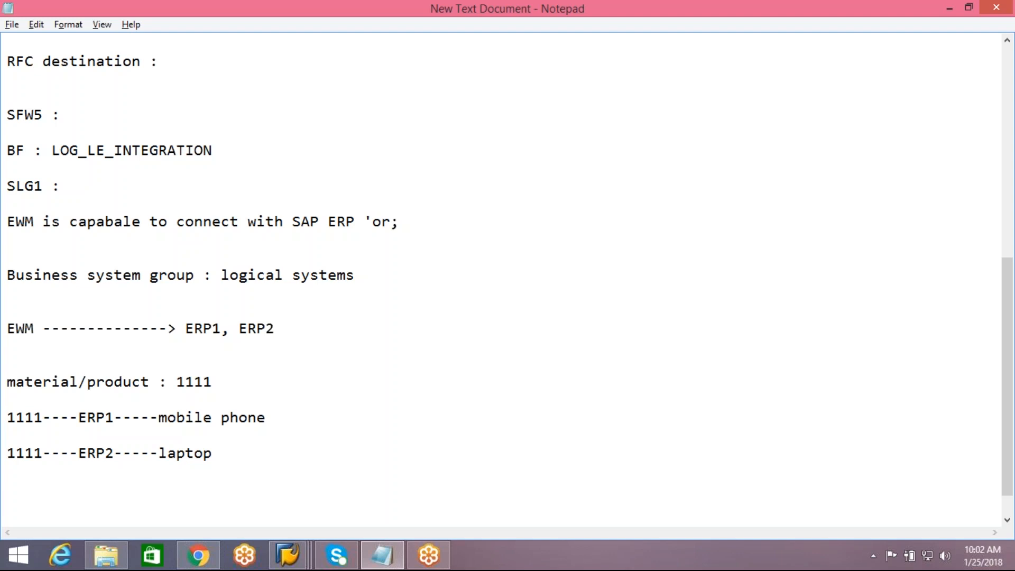
Step: Add the line "BSG---> BAdI" to the notes and bring up the SAP windows
type("BSG---> BAdI")
key("Return")
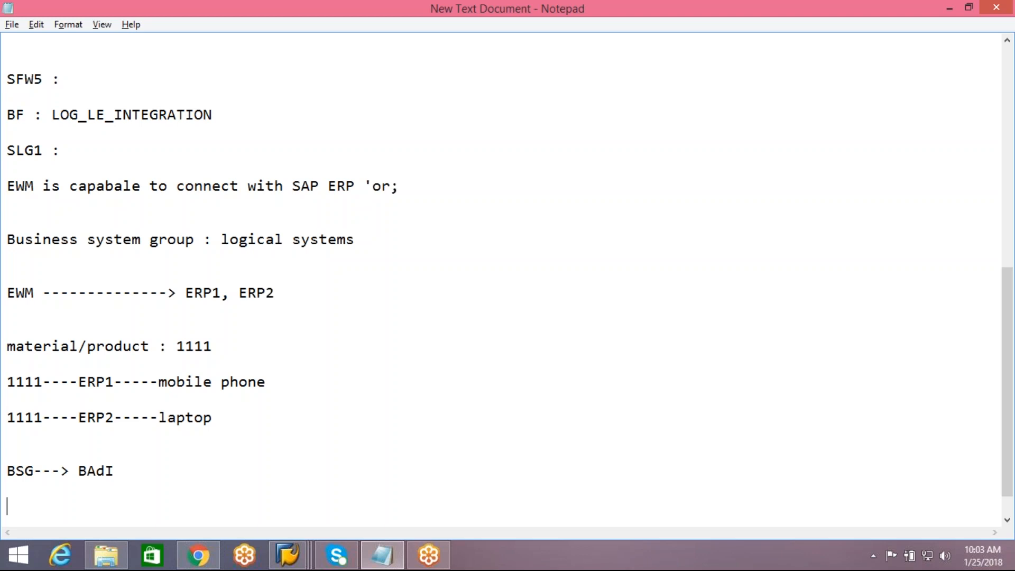
left_click(305, 563)
Step: Navigate to BAdIs for Specific Applications > Product BAdIs and select implementation APOCF005_SYSDIF of Inbound Processing for Product
left_click(562, 498)
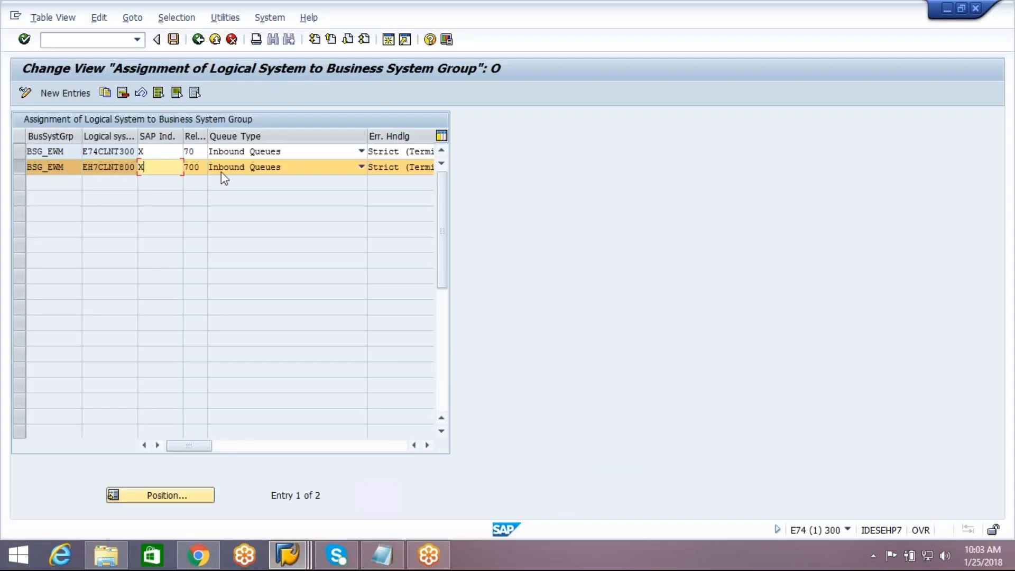
left_click(197, 39)
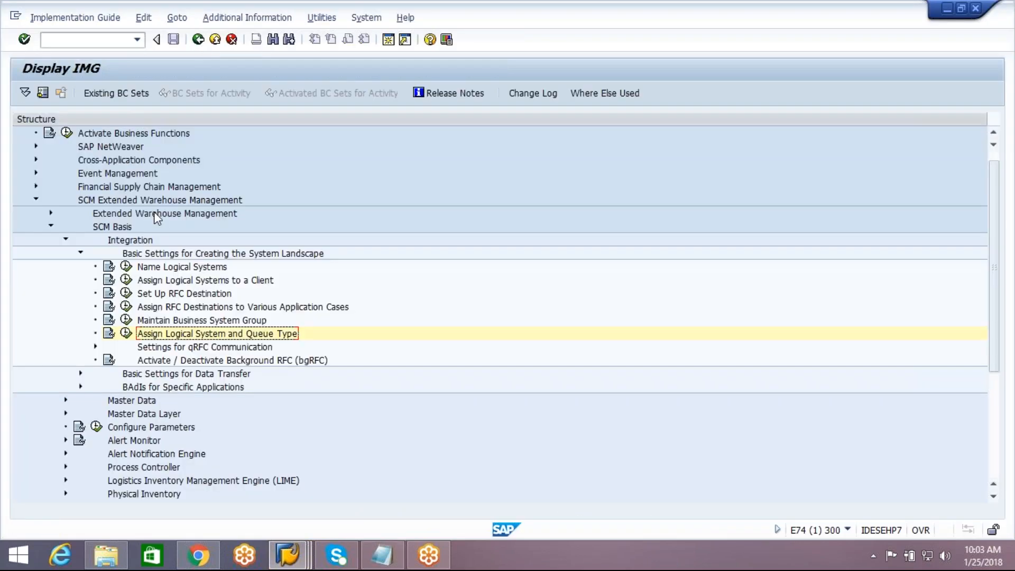
left_click(81, 253)
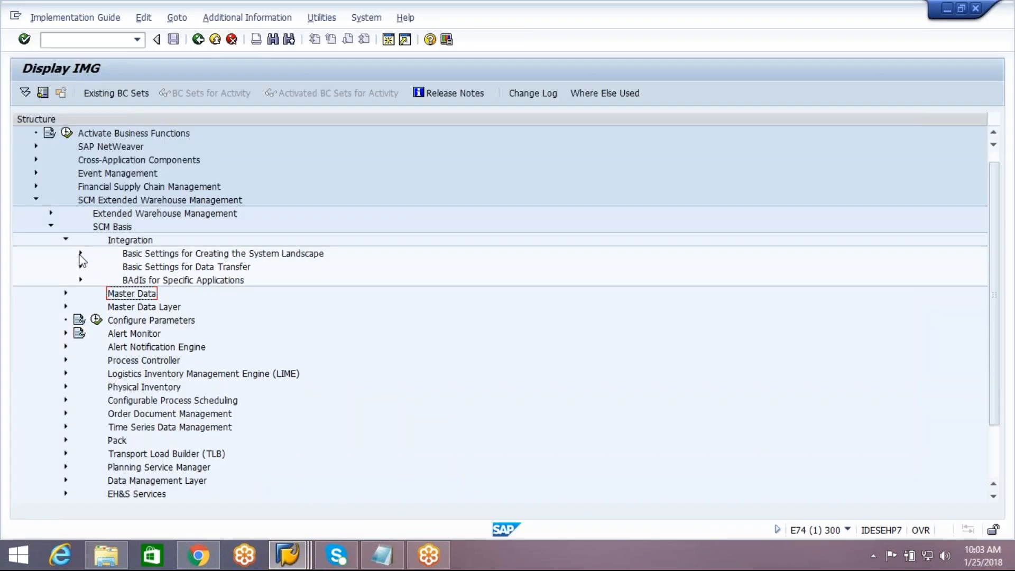
left_click(132, 242)
left_click(141, 283)
left_click(80, 279)
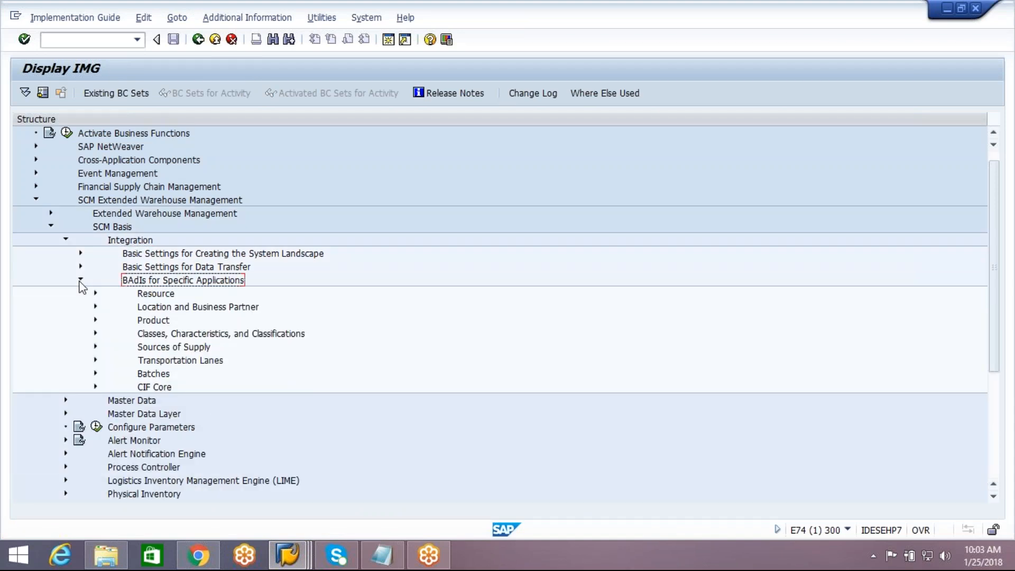
left_click(95, 319)
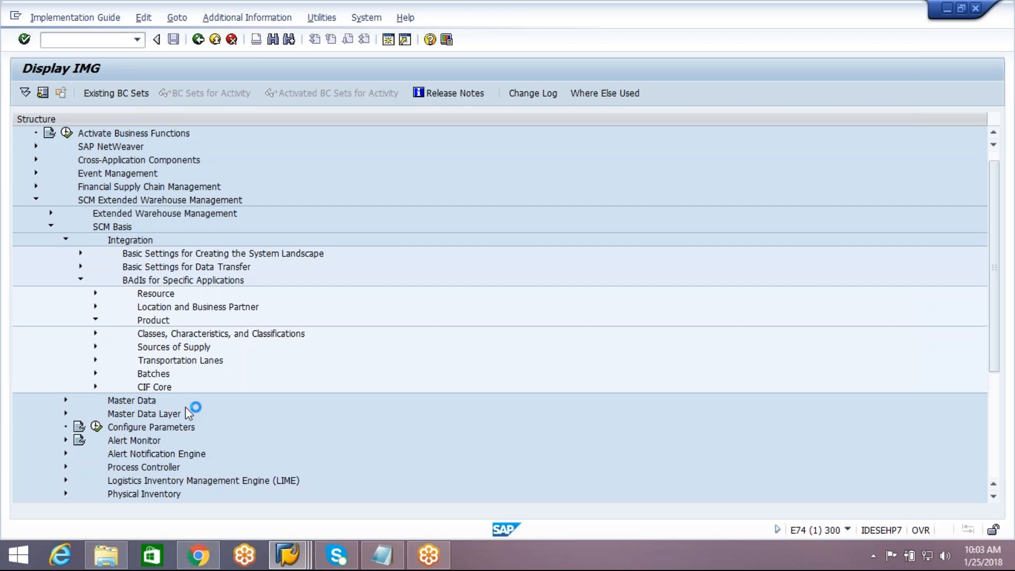
left_click(211, 339)
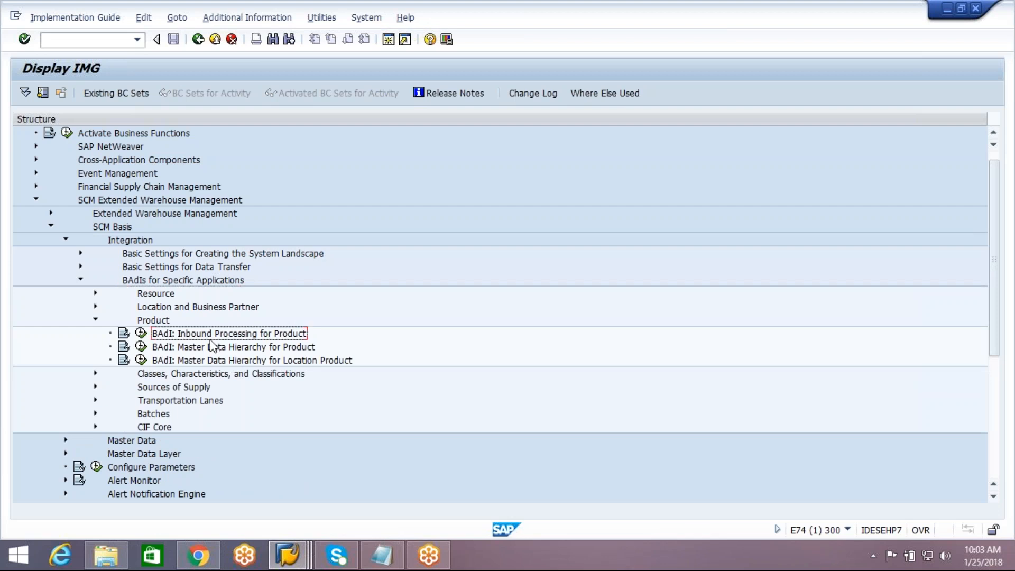
left_click(141, 333)
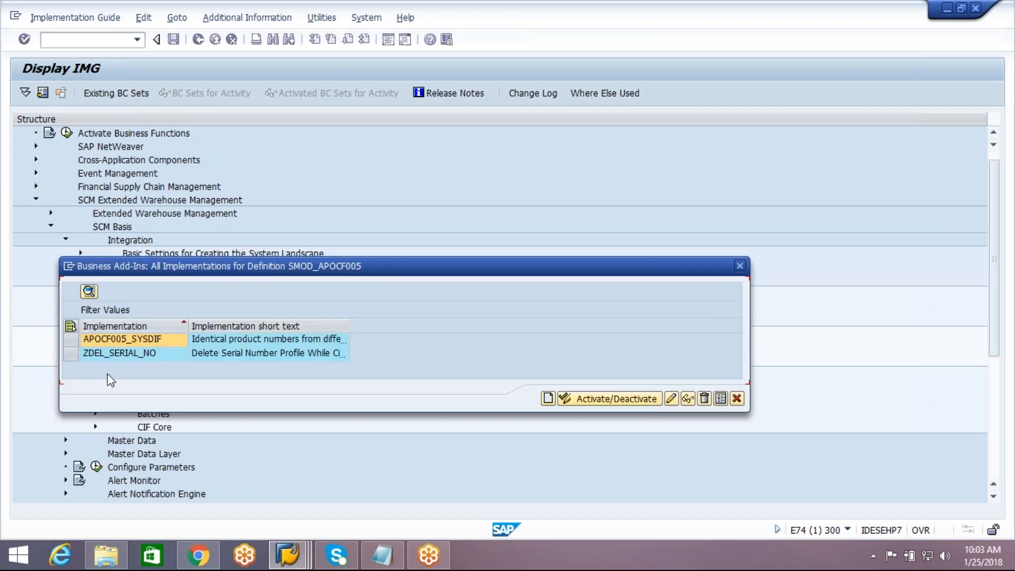
left_click(71, 339)
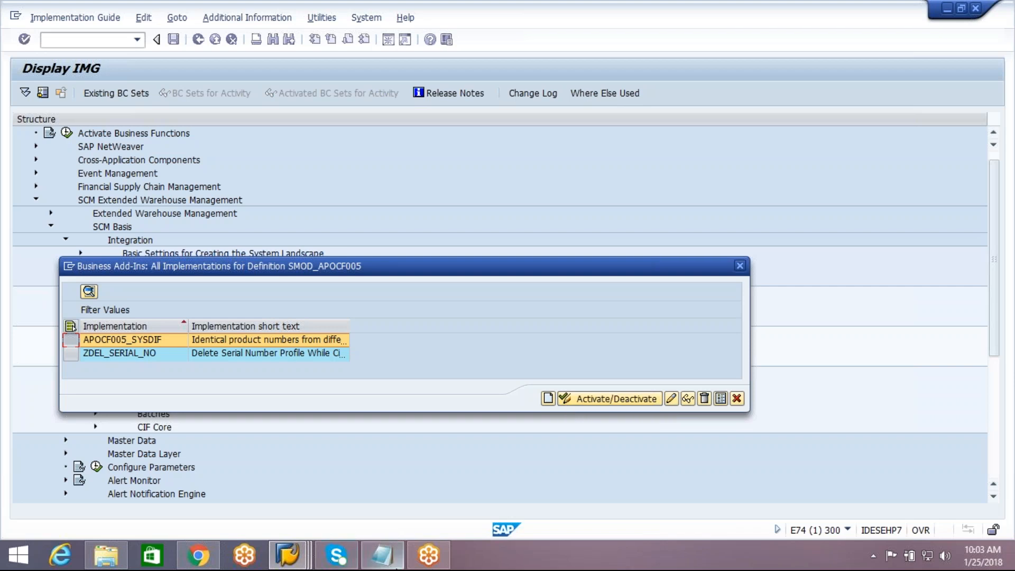
left_click(393, 566)
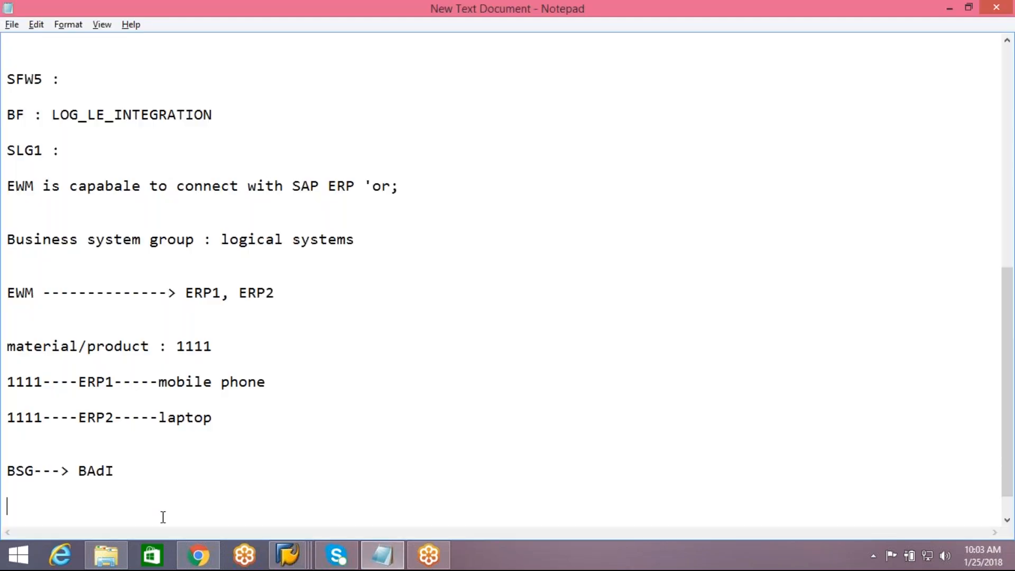
Step: Type "BSG_ERP1--------> 1111---------> BSG_ERP1_1111 as a product" and highlight the BSG_ERP1_1111 name parts
type("BSG_ERP1-")
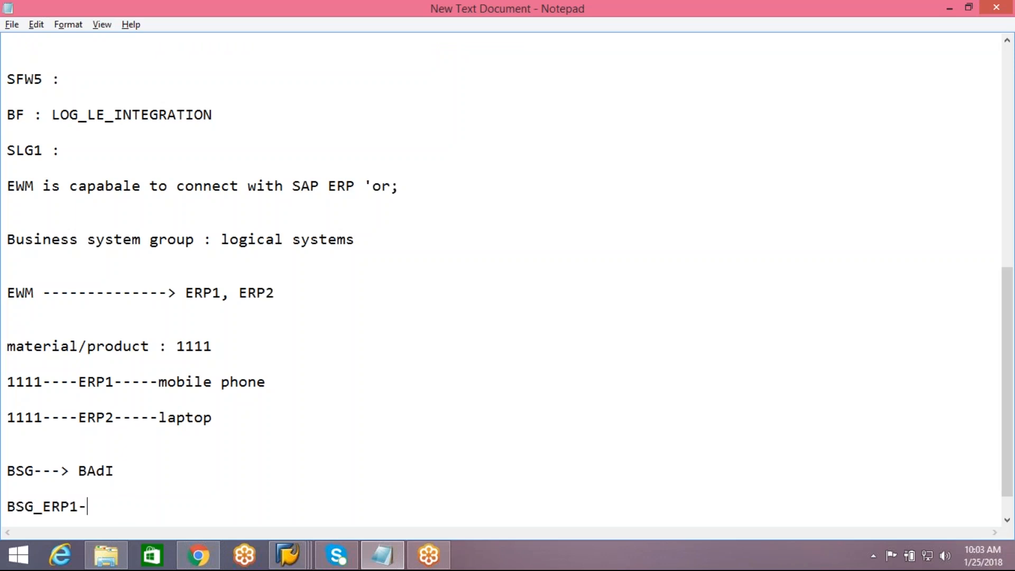
type("-------> 1111---------> BSG")
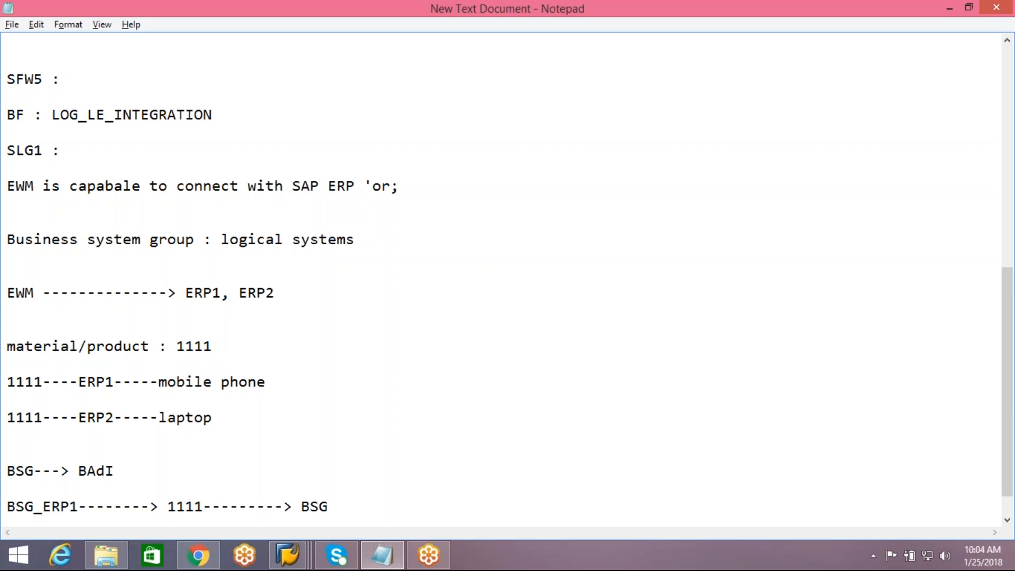
type("_ERP1_")
type("1111 a")
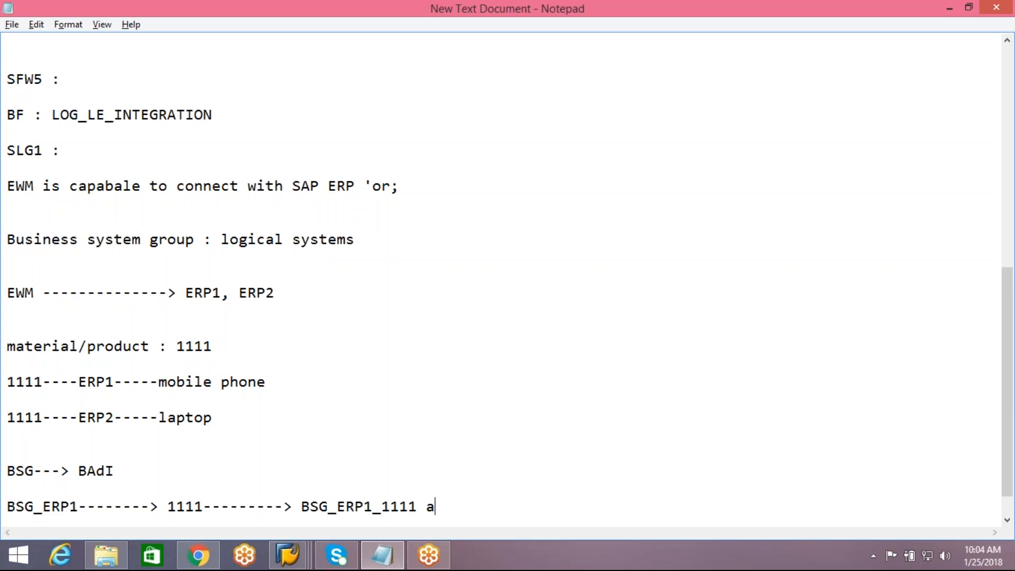
type("s a product")
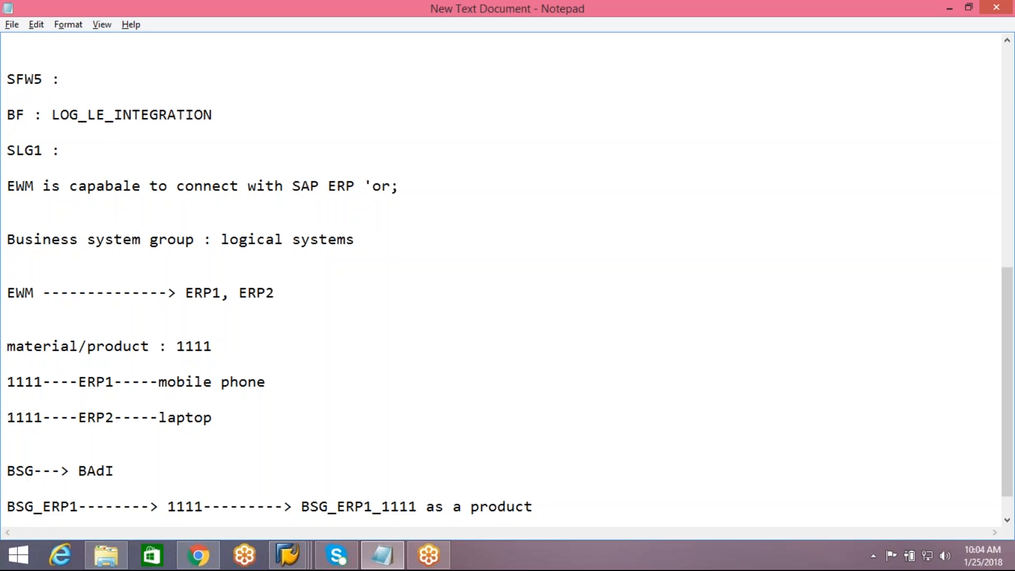
left_click_drag(306, 506, 419, 510)
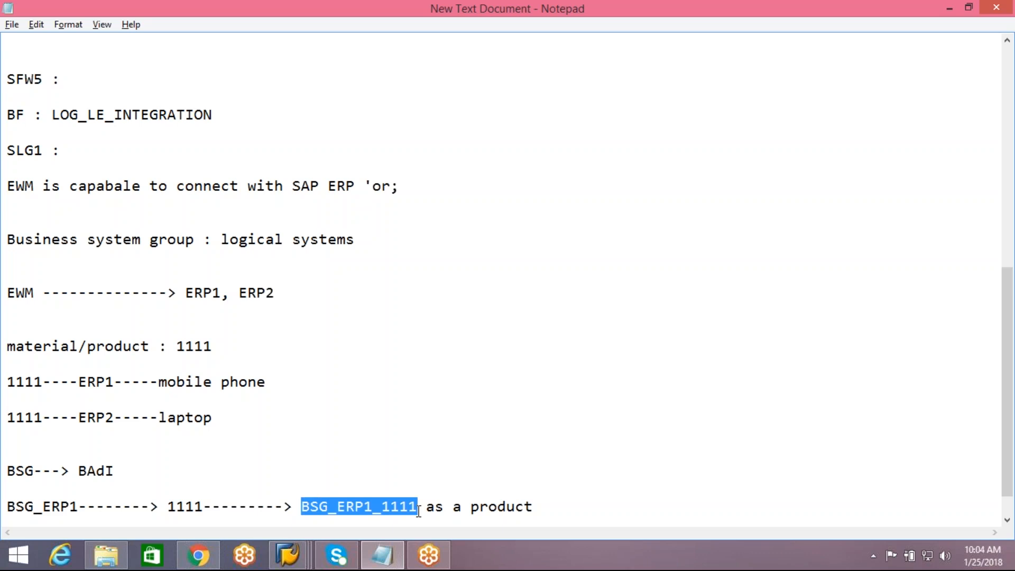
left_click(373, 506)
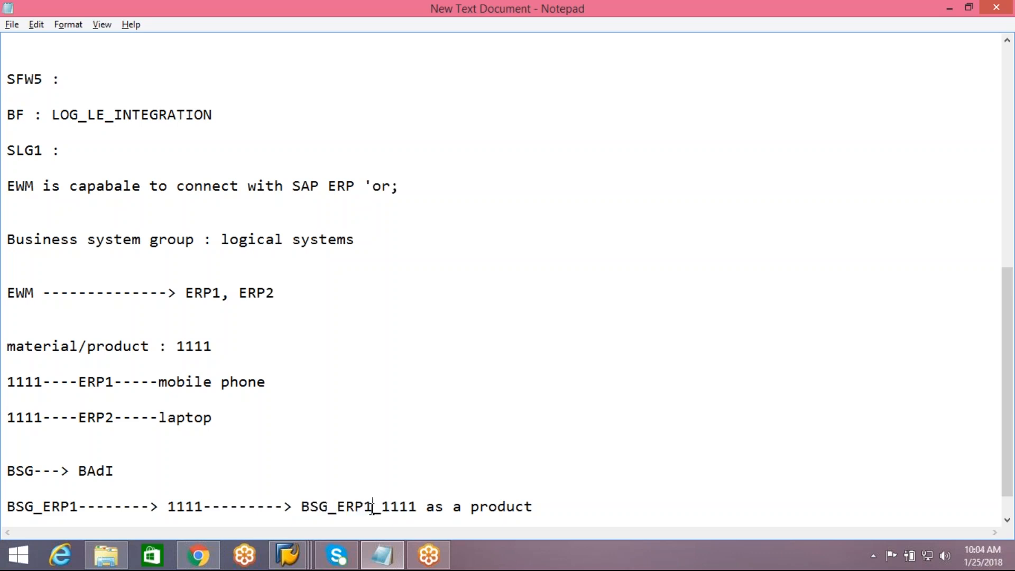
left_click(385, 507)
left_click_drag(387, 507, 300, 505)
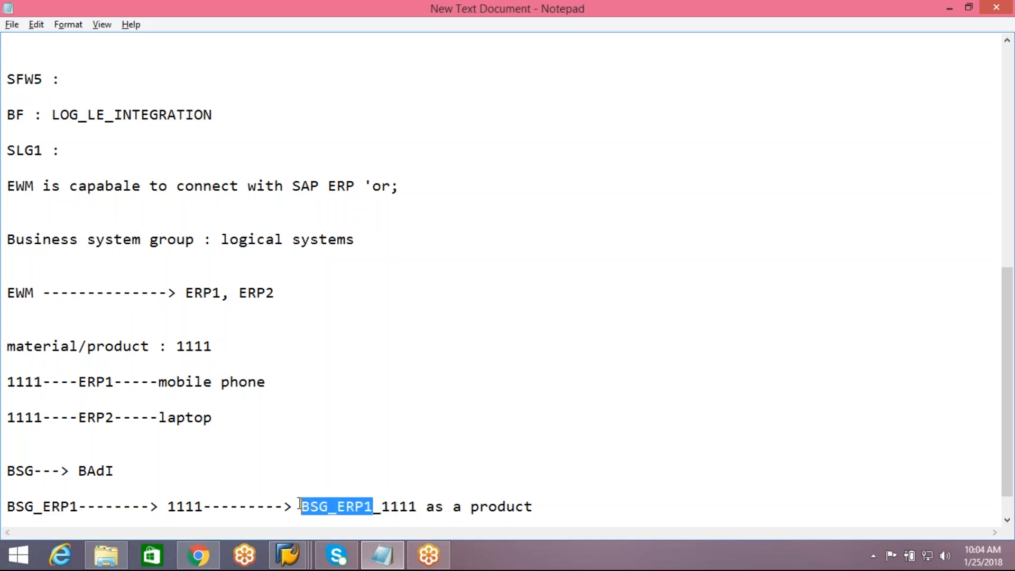
left_click(37, 515)
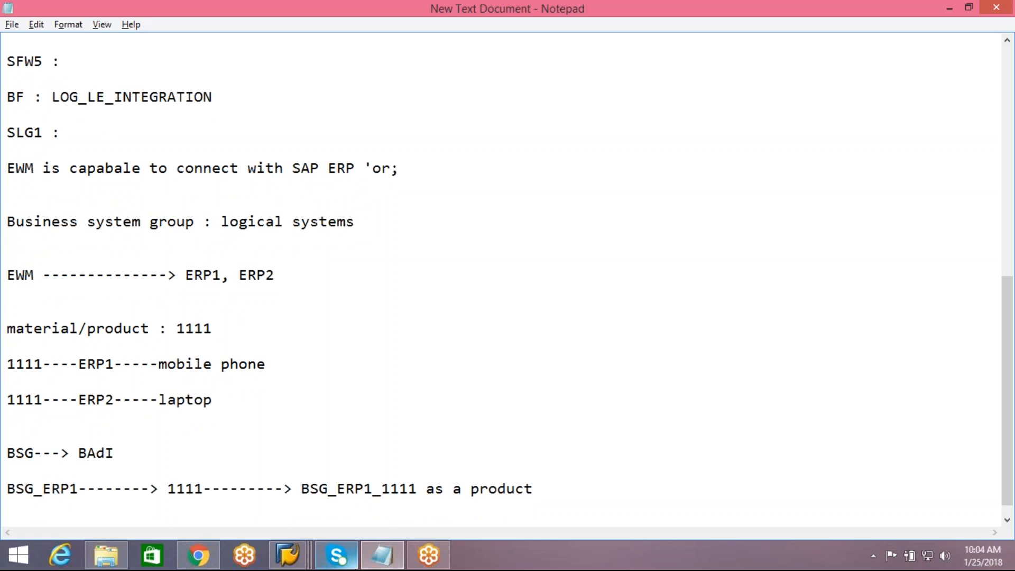
Step: Type the line "BSG_ERP2--------> 1111---------> BSG_ERP2_1111 as a product" below the ERP1 mapping
mouse_move(337, 555)
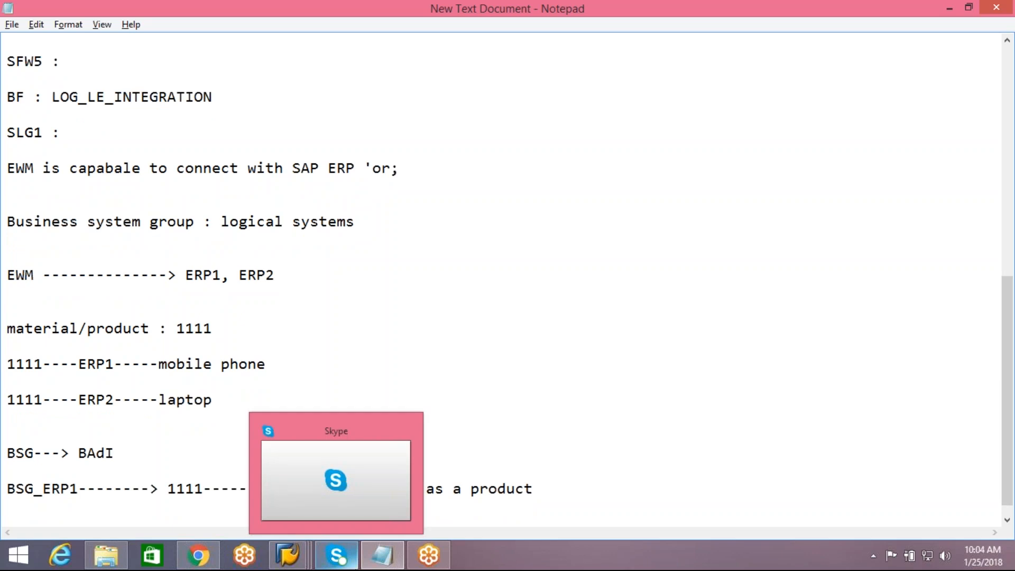
type("BSG_")
type("ERP")
type("2-----------")
key("BackSpace")
key("BackSpace")
key("BackSpace")
type("> 111")
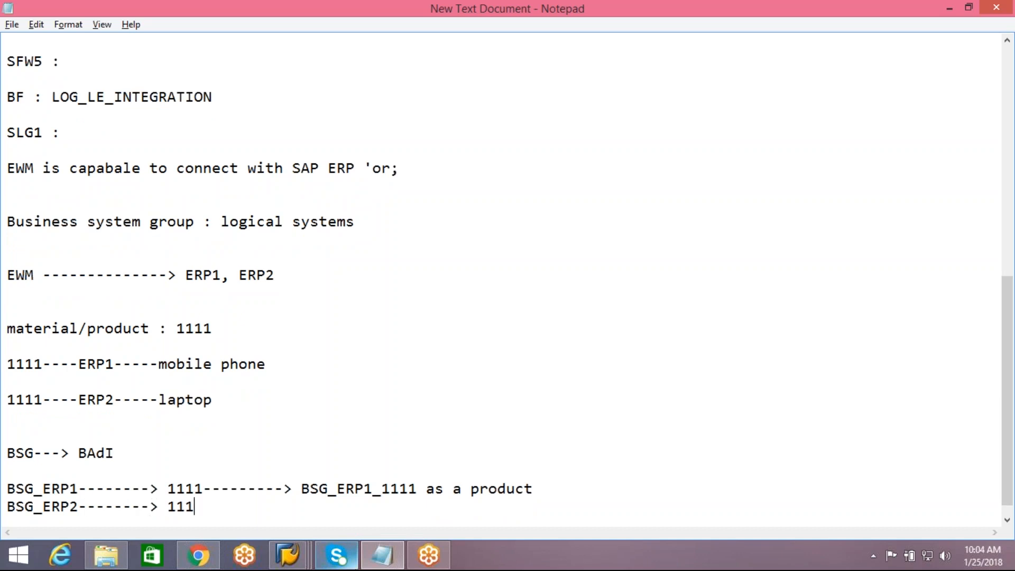
type("1---------> BSG_ERP2_1111")
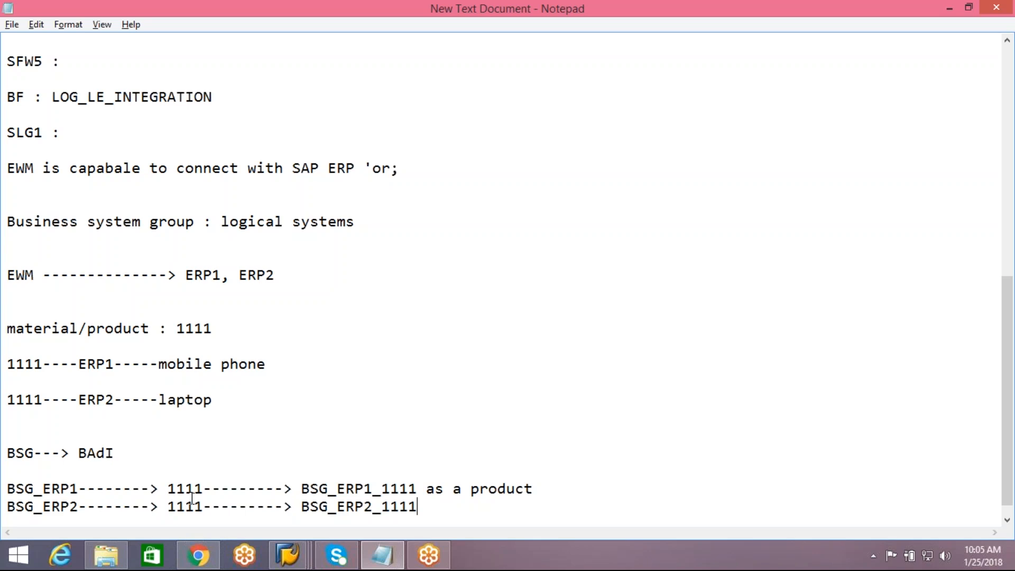
type("as a product")
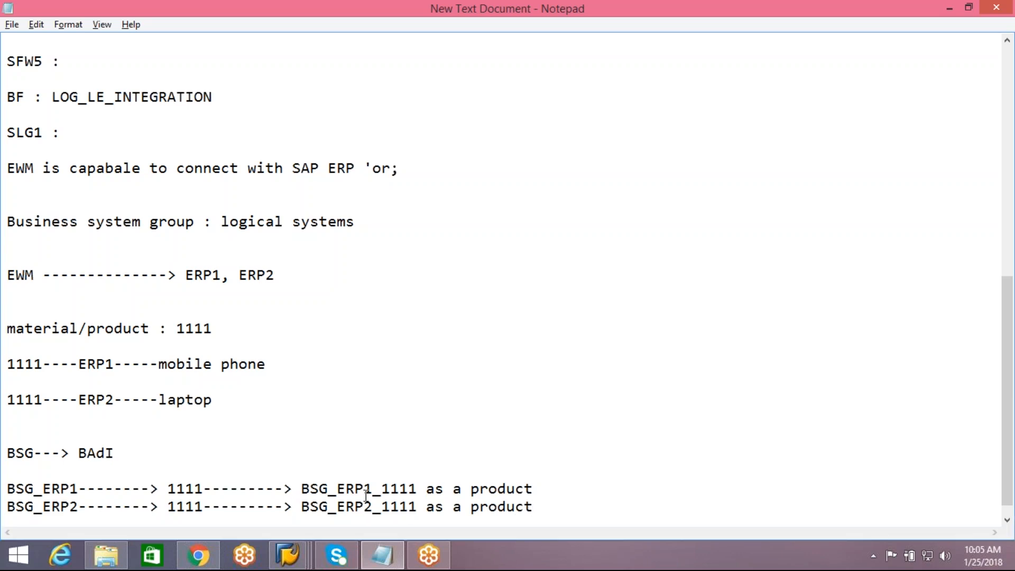
key("Return")
key("Return")
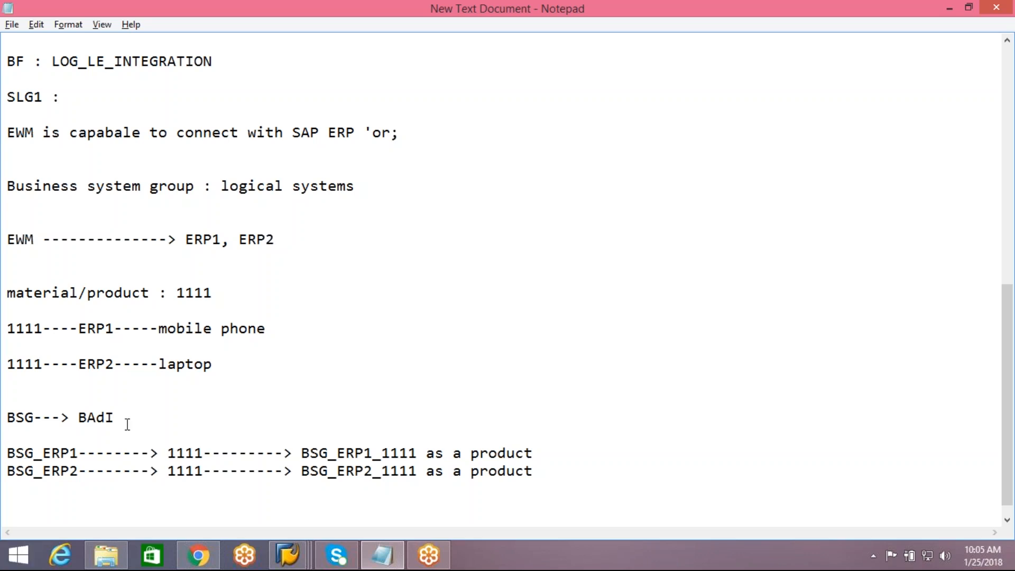
left_click(298, 554)
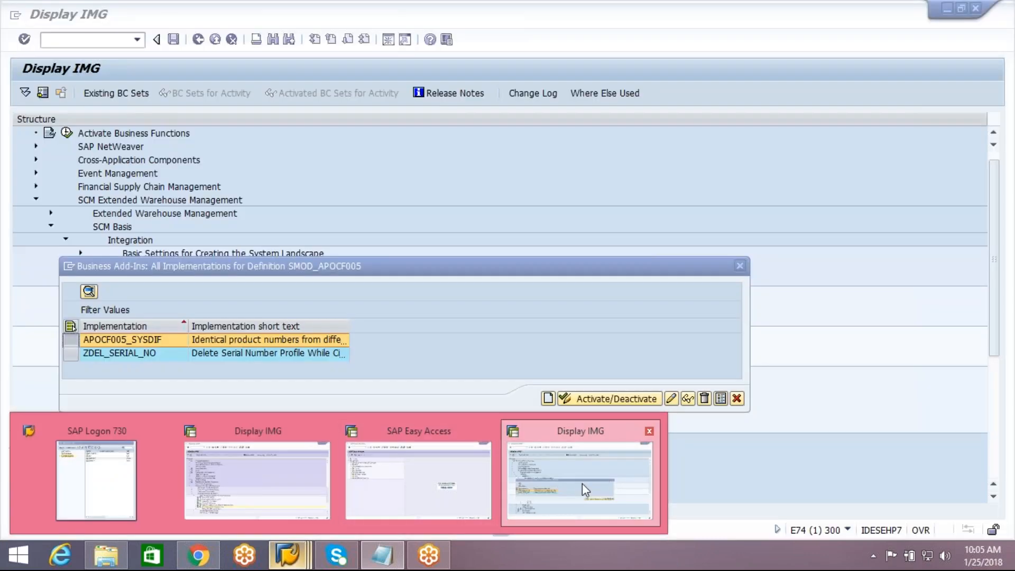
Step: Activate the APOCF005_SYSDIF BAdI implementation under a newly created workbench request
left_click(582, 483)
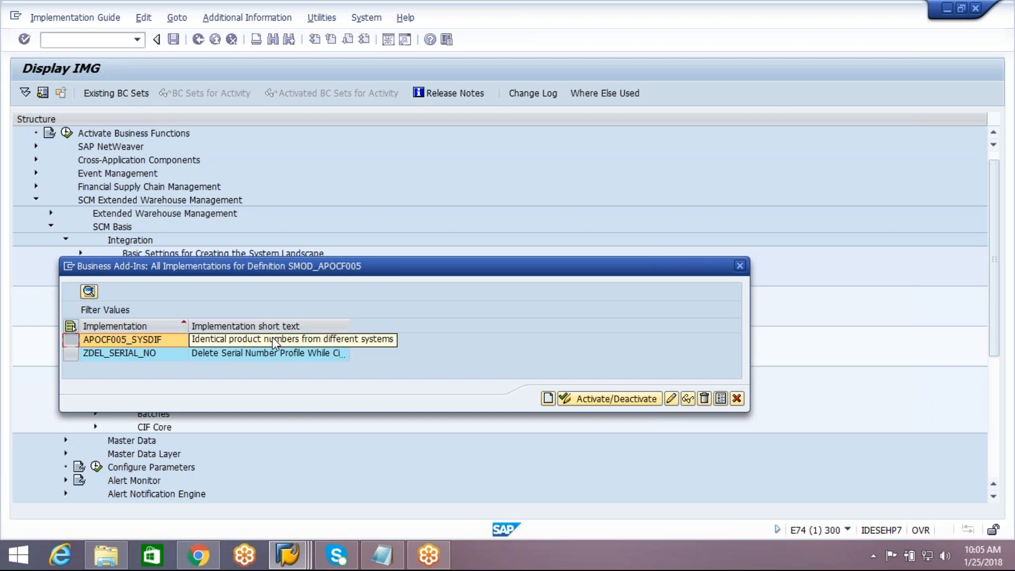
left_click(580, 401)
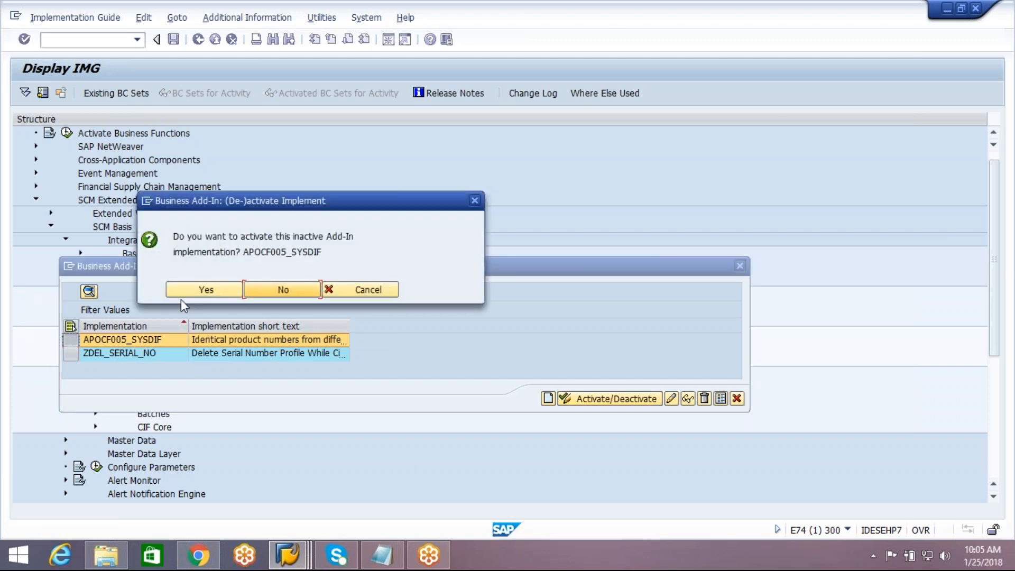
left_click(182, 291)
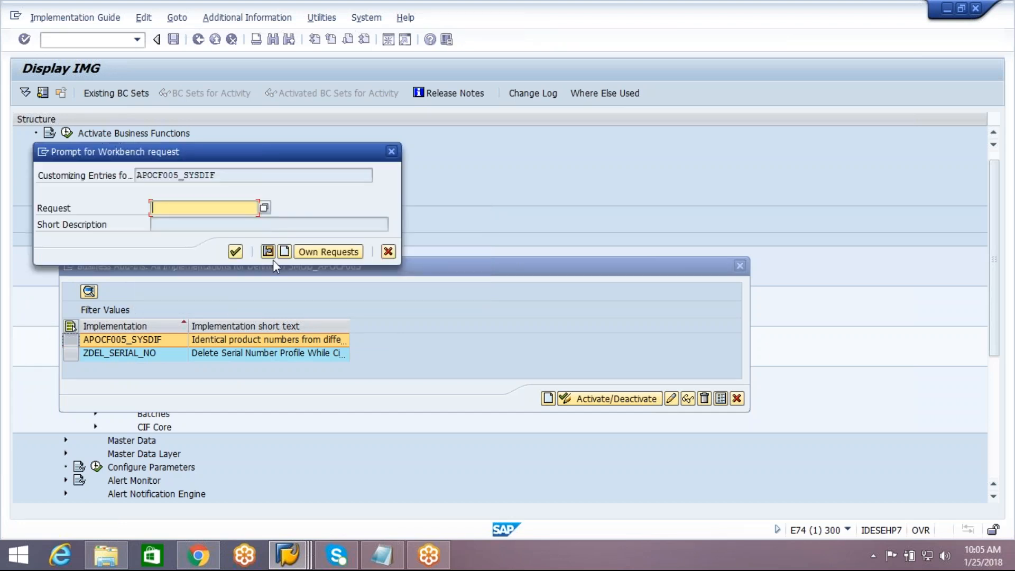
left_click(284, 251)
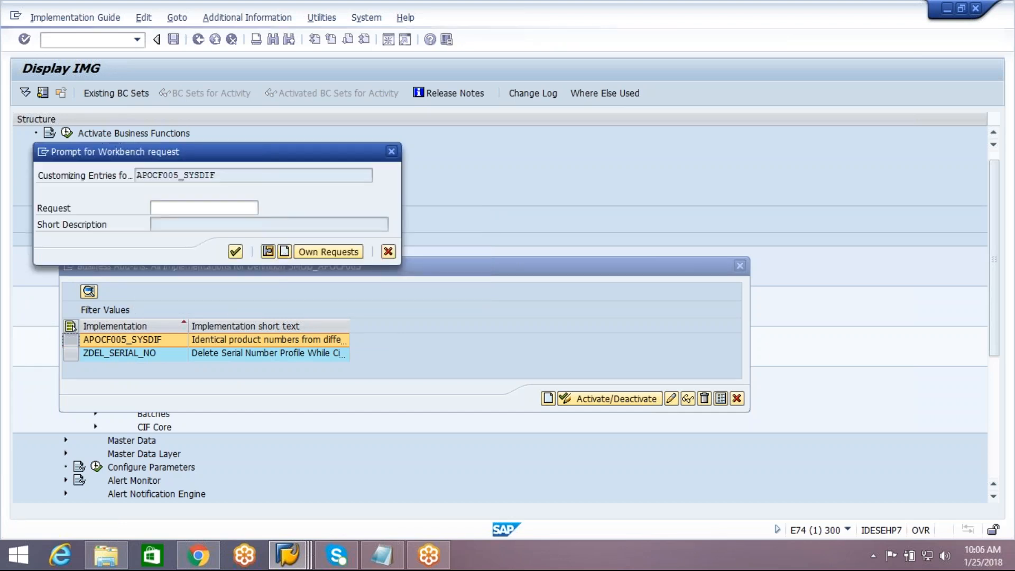
type("nn")
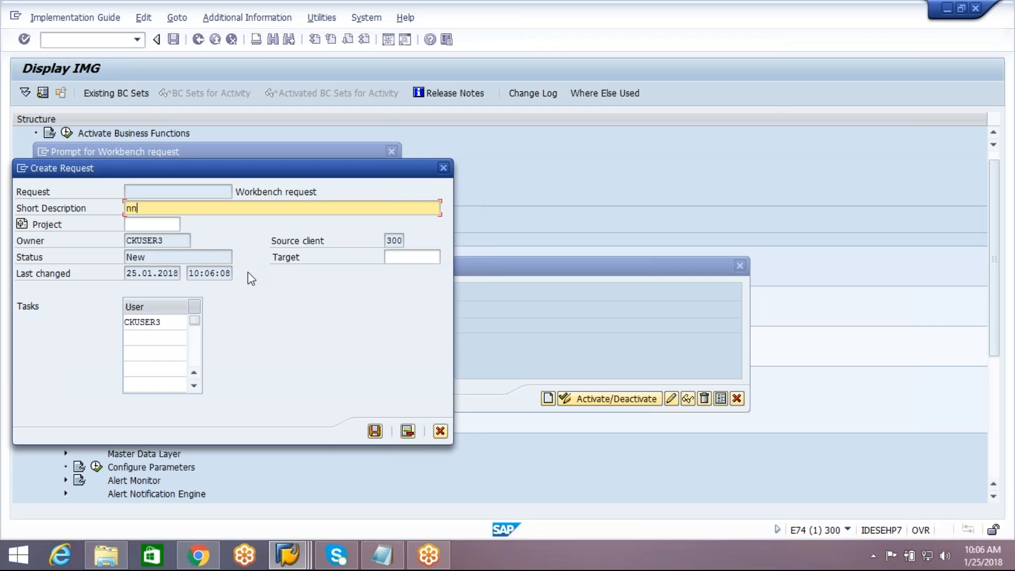
left_click(374, 431)
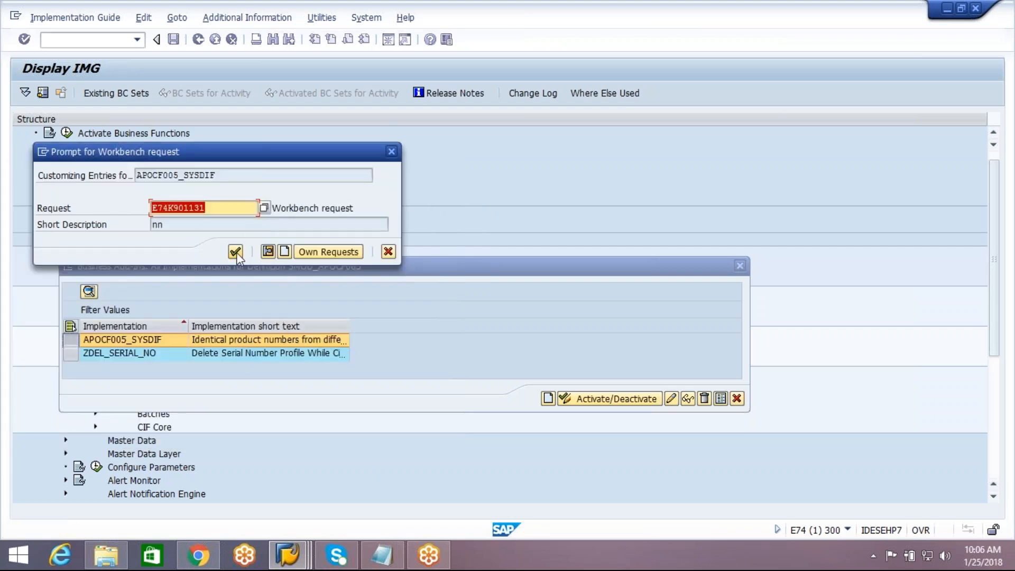
left_click(236, 253)
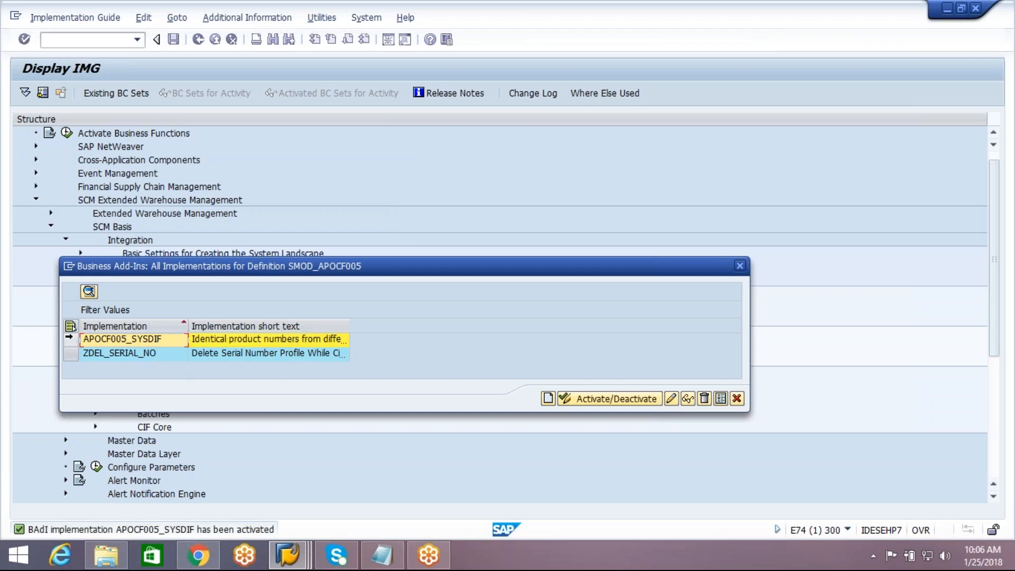
Step: Deactivate the APOCF005_SYSDIF implementation again using request E74K901131
left_click(586, 399)
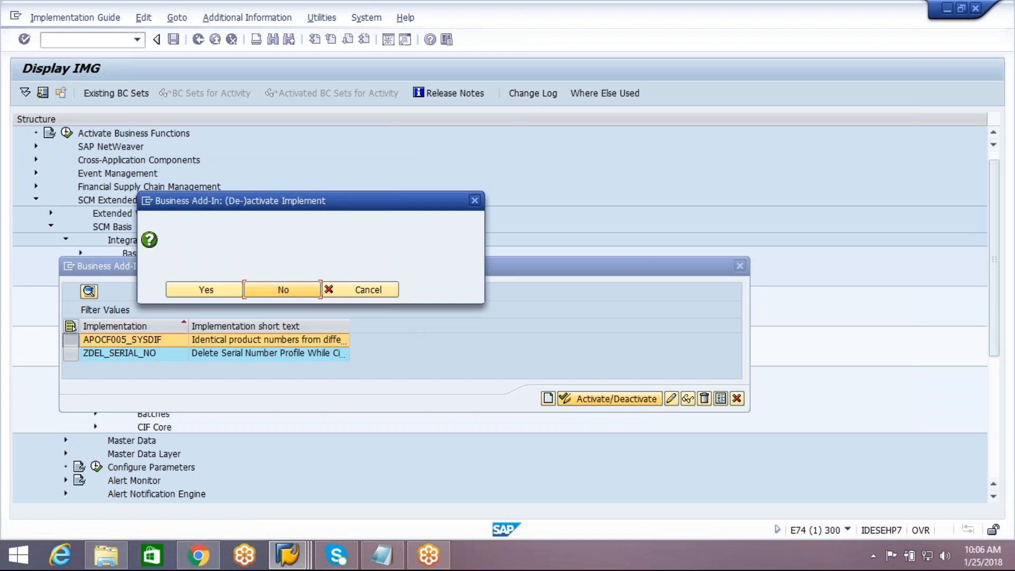
left_click(214, 288)
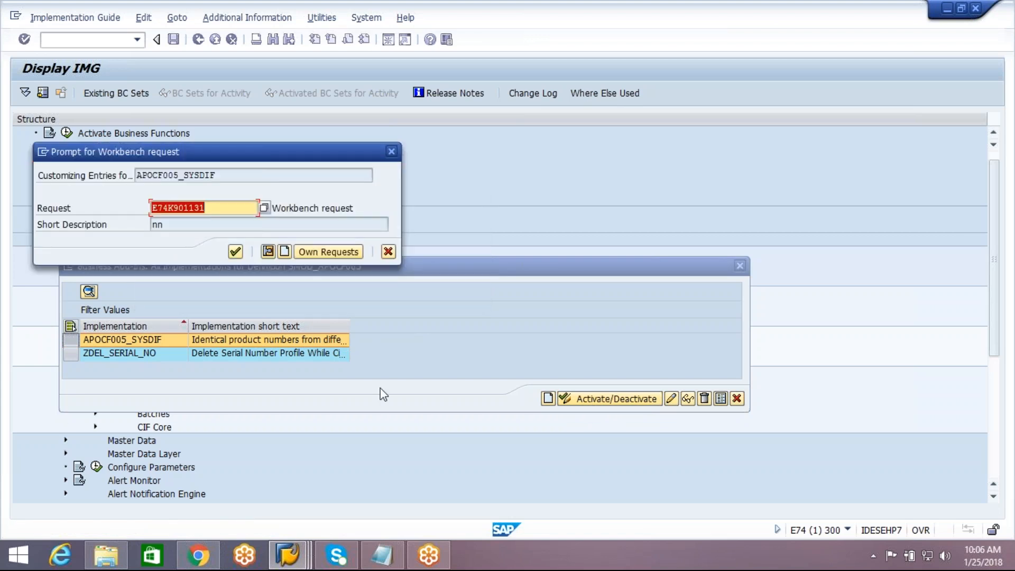
left_click(236, 251)
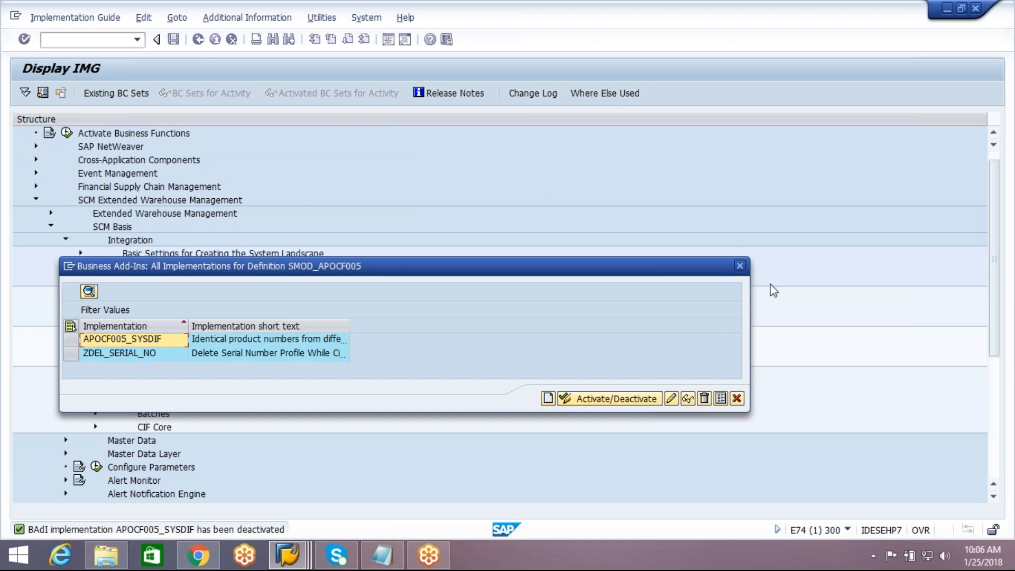
Step: Close the implementations list and expand Basic Settings for Creating the System Landscape
left_click(740, 268)
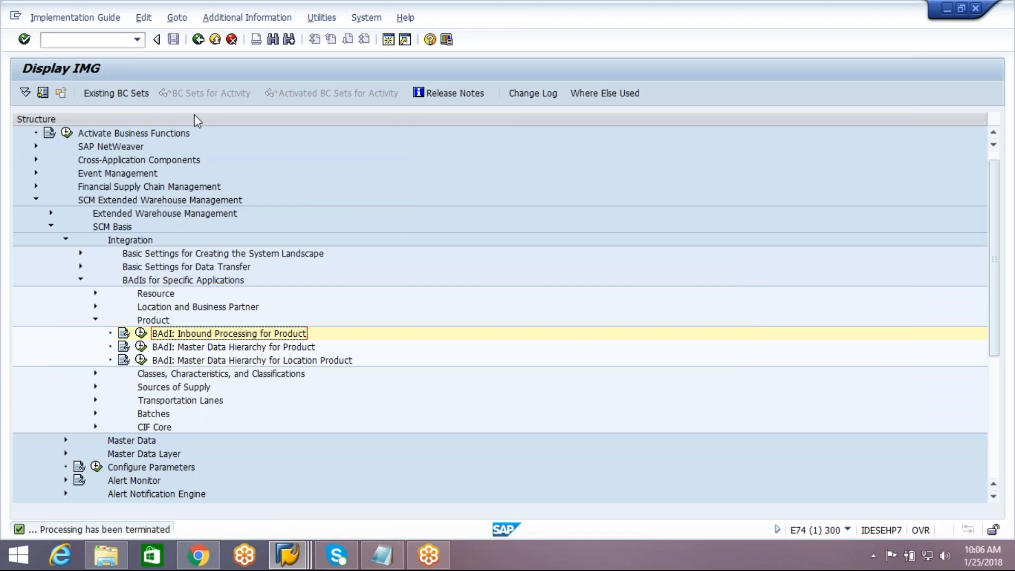
left_click(81, 280)
left_click(81, 253)
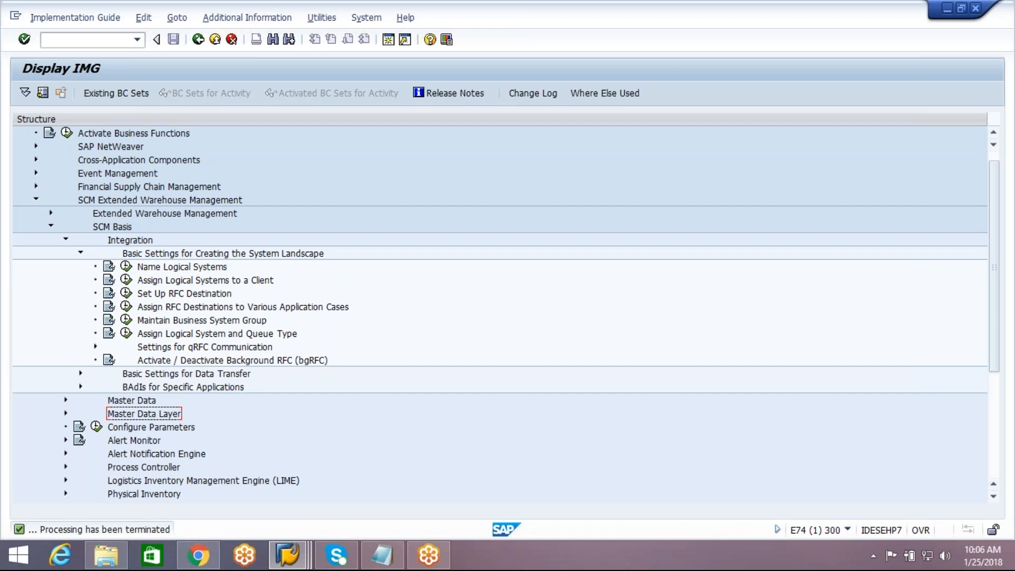
Step: Add the note line 'qRFC ------------> queued remote function calls' in Notepad
left_click(377, 563)
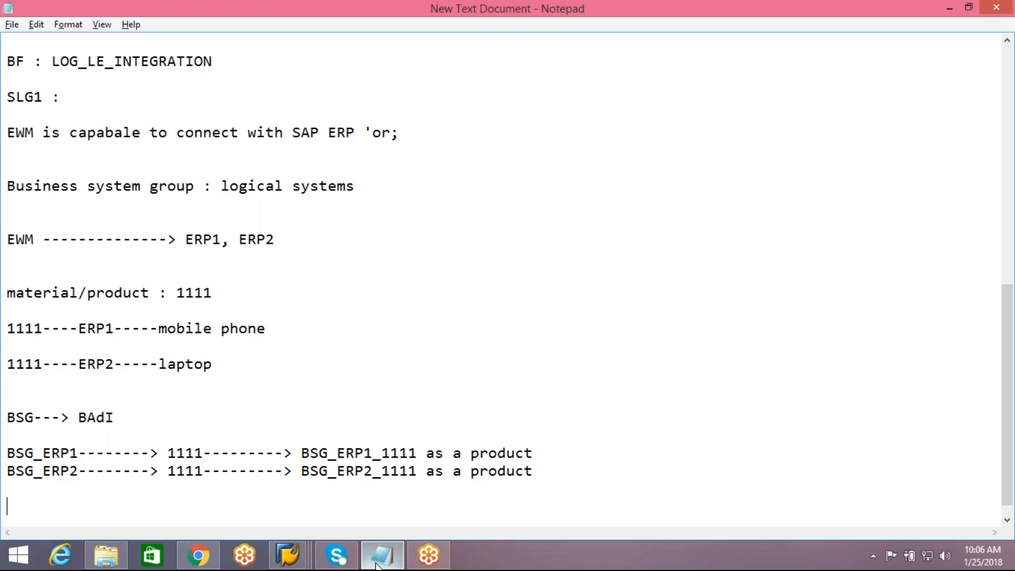
type("q")
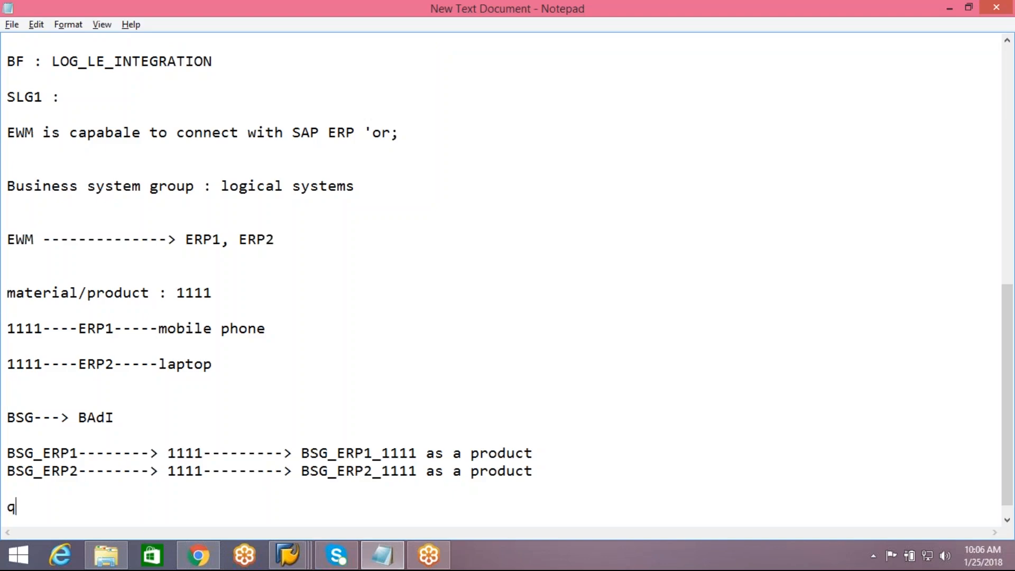
type("RFC ------------?")
key("BackSpace")
type("> queued ")
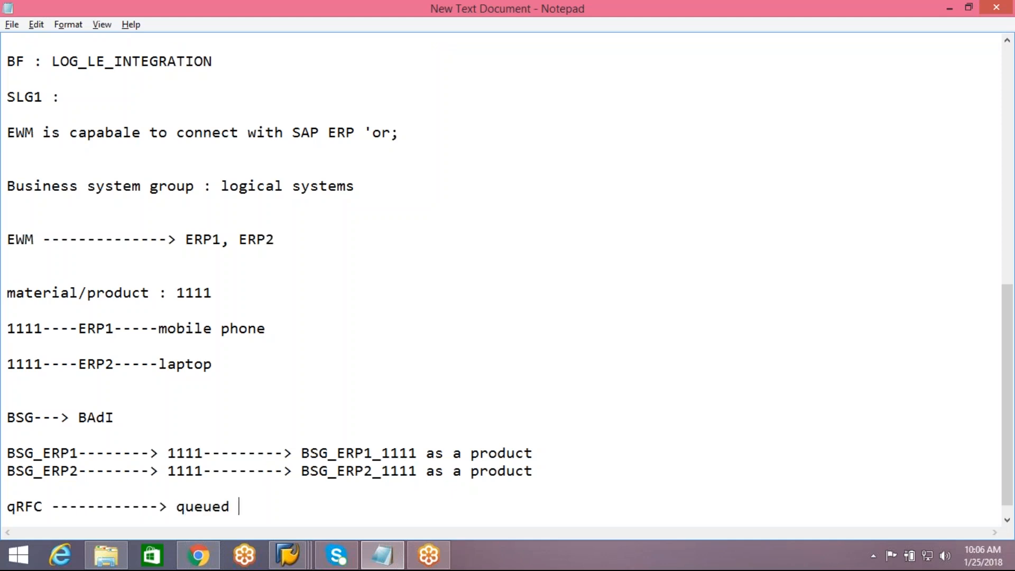
type("remote func")
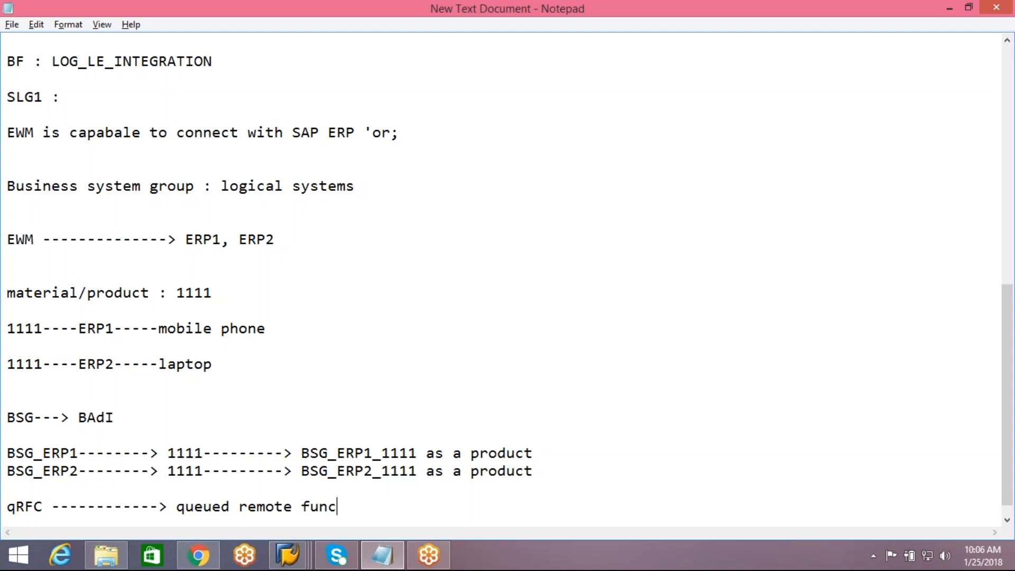
type("tion calls")
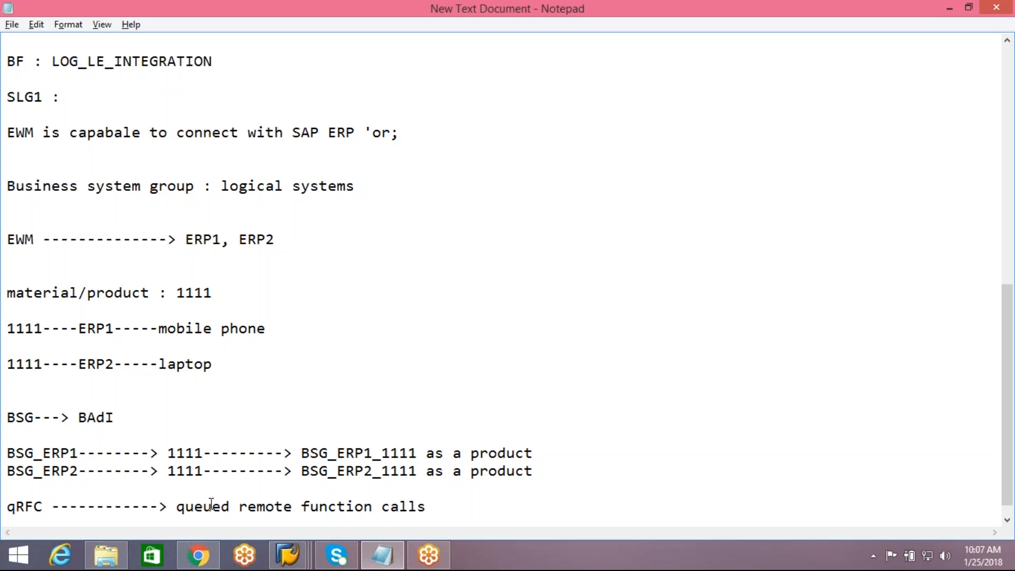
key("Return")
key("alt+Tab")
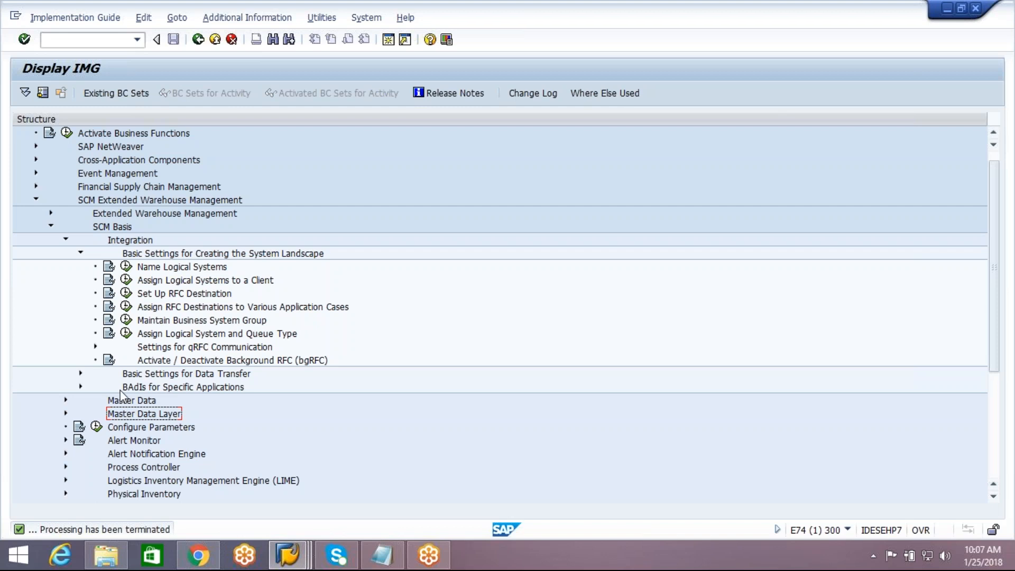
Step: Expand Settings for qRFC Communication to show its four activities, including QIN and QOUT scheduler setup
left_click(96, 348)
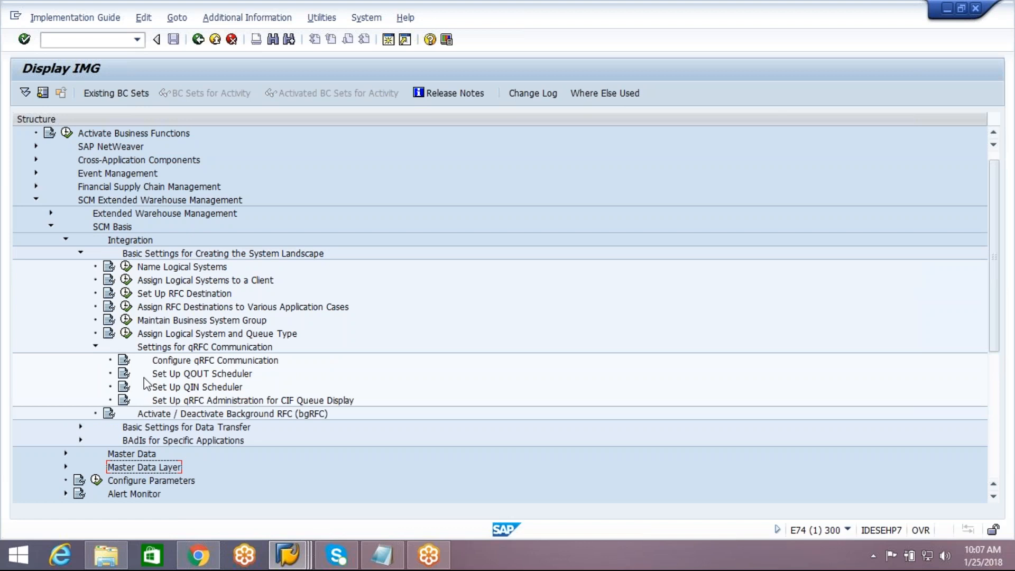
left_click(382, 554)
Step: Type the transaction codes SMQR, SMQS and SMQE on their own lines in the notes
key("Return")
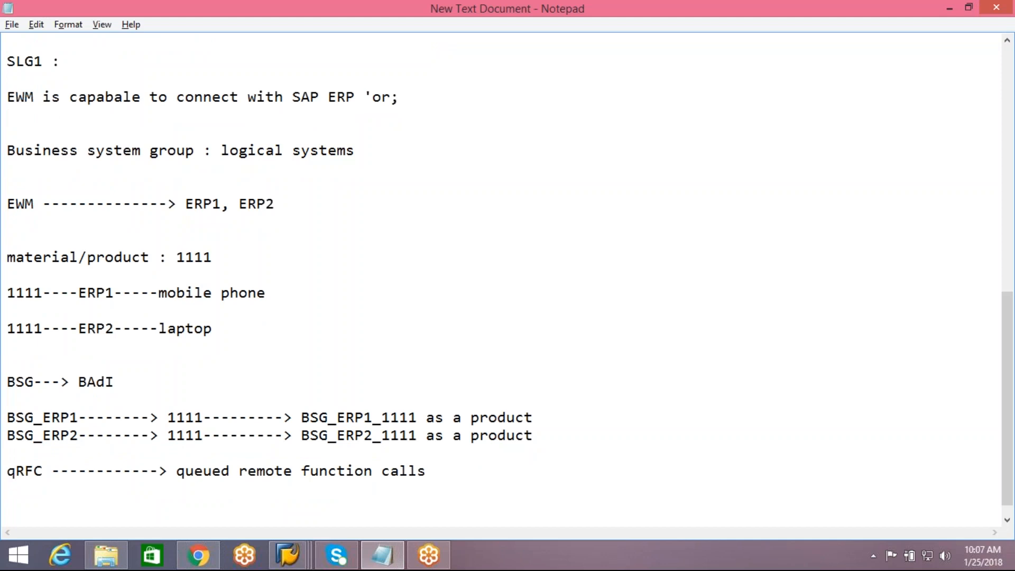
type("SMQR")
key("Return")
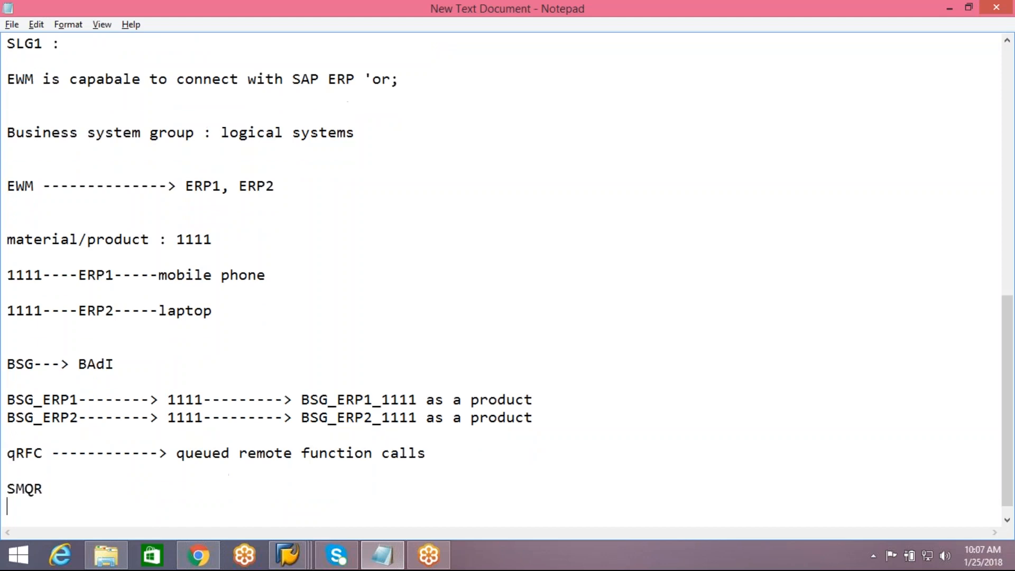
type("SMQS")
key("Return")
type("SMQE")
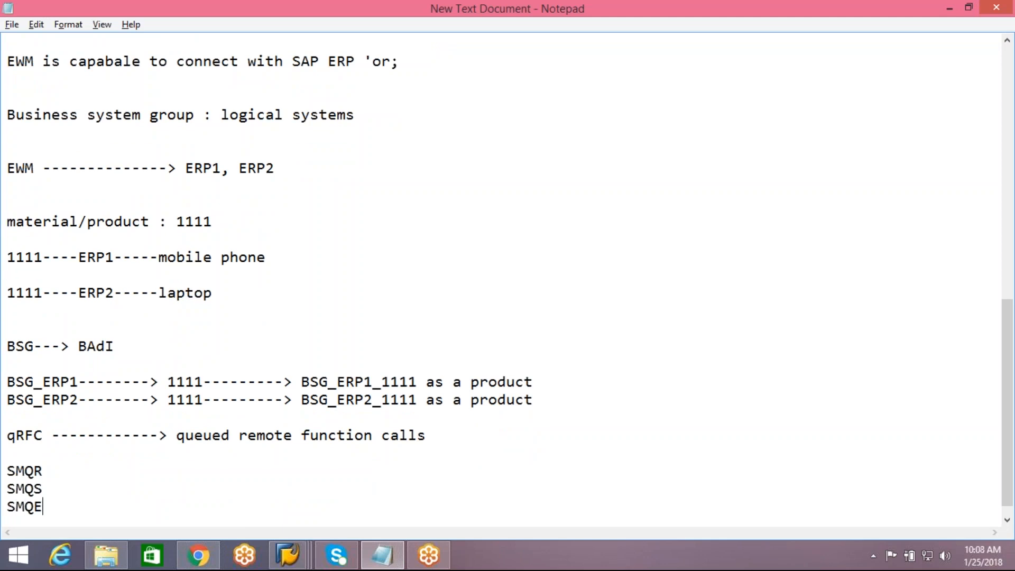
key("Return")
key("Return")
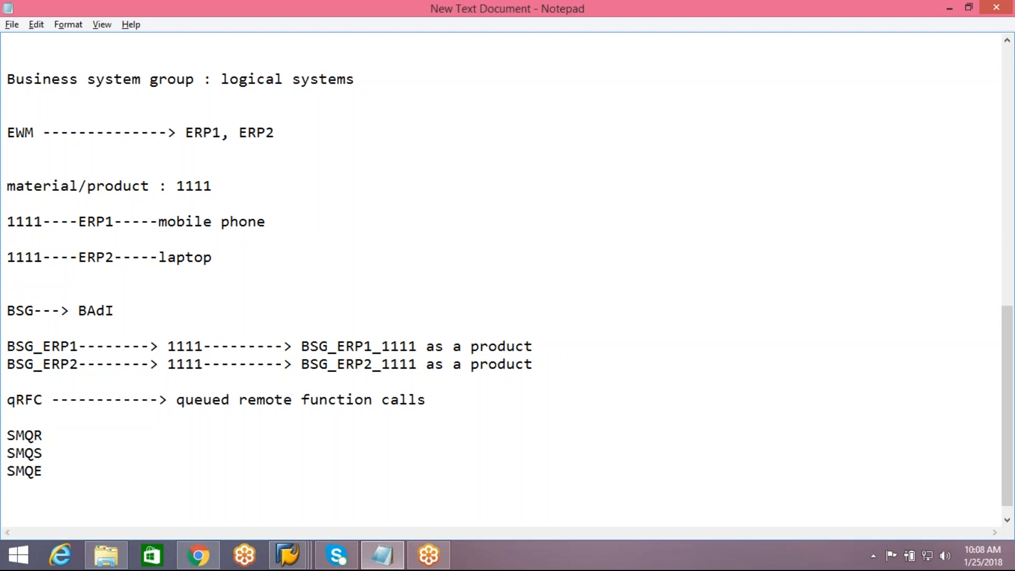
left_click(308, 565)
Step: Open a new EWM session and review the QIN scheduler with SMQR
left_click(554, 463)
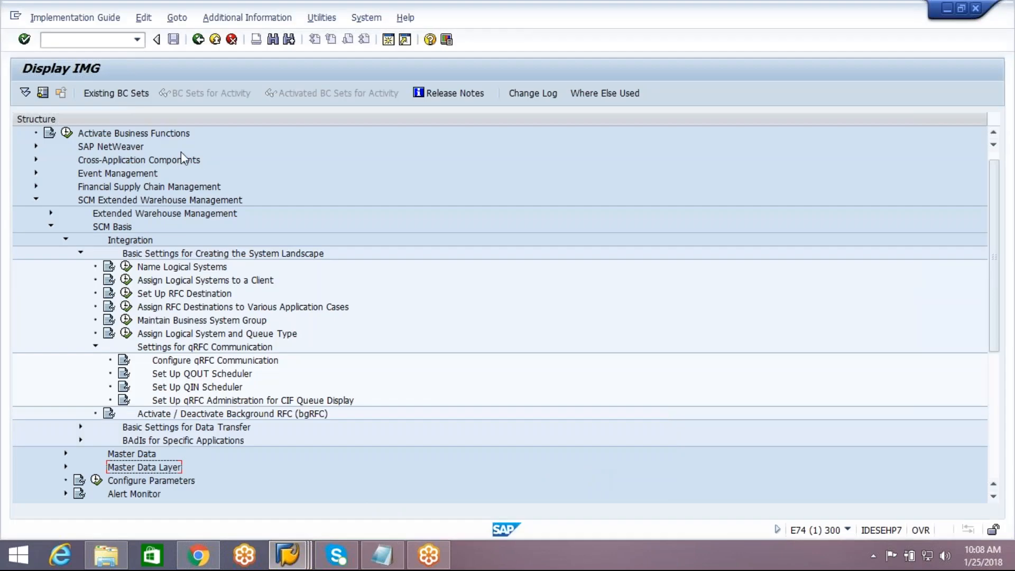
left_click(388, 40)
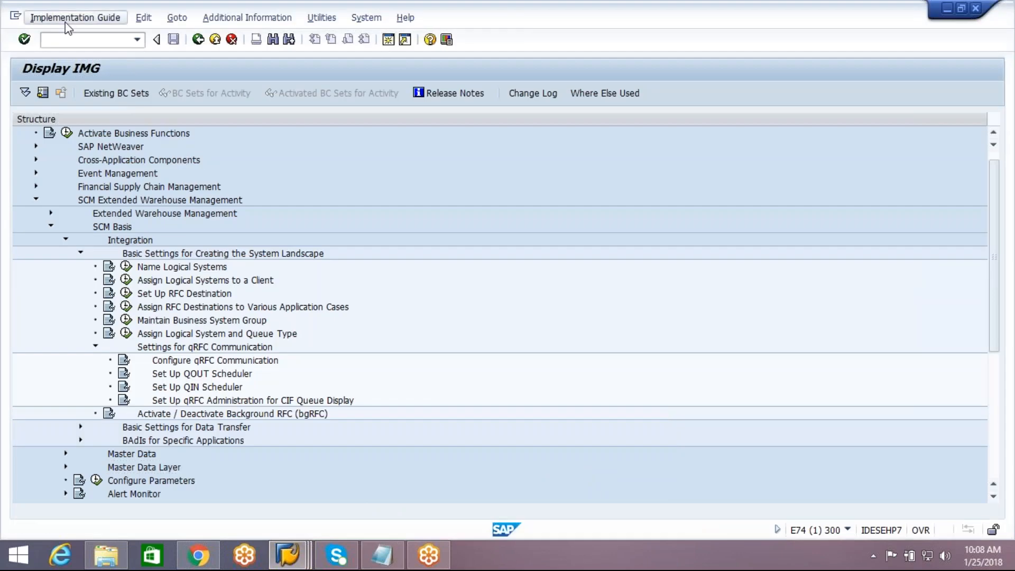
type("smqr")
key("Return")
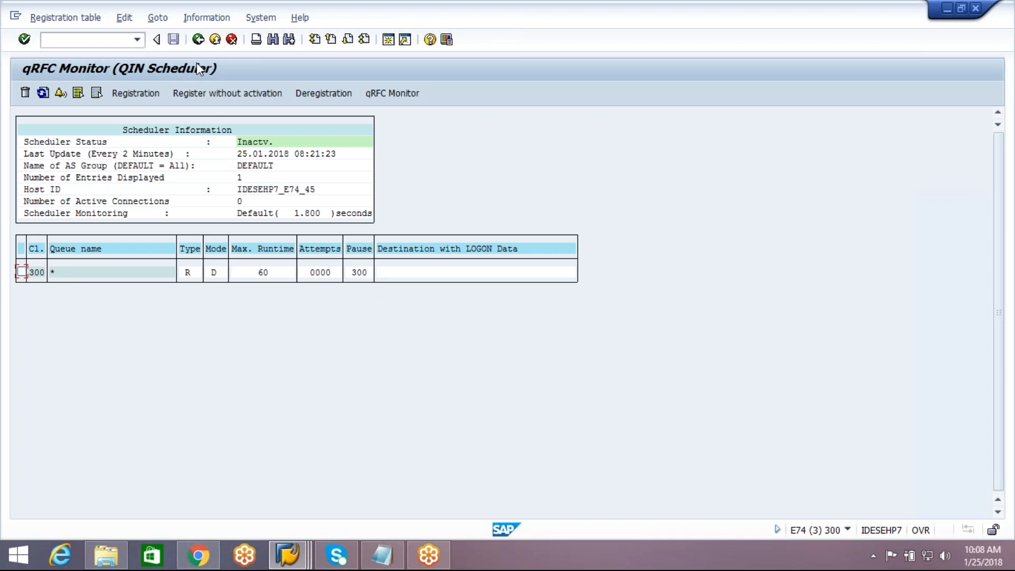
left_click(199, 40)
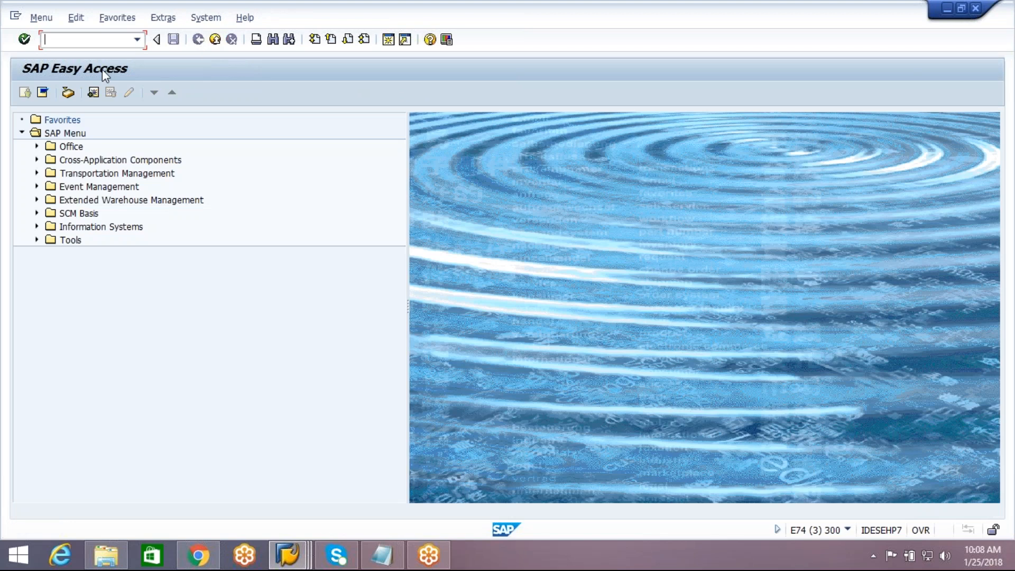
Step: Review the EWM QOUT scheduler (SMQS) and qRFC administration (SMQE), returning to Easy Access
type("smqs")
key("Return")
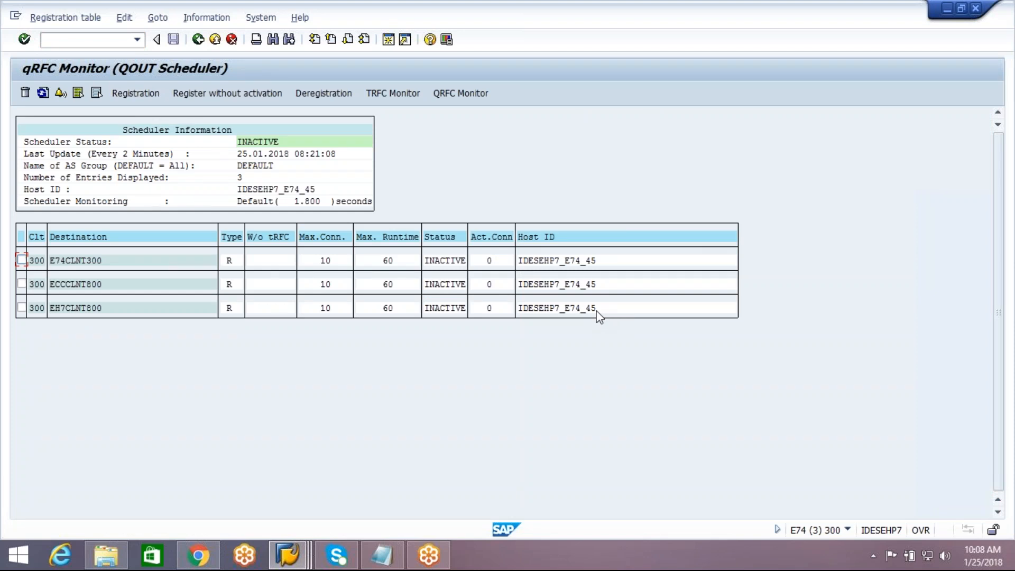
left_click(198, 40)
type("smqe")
key("Return")
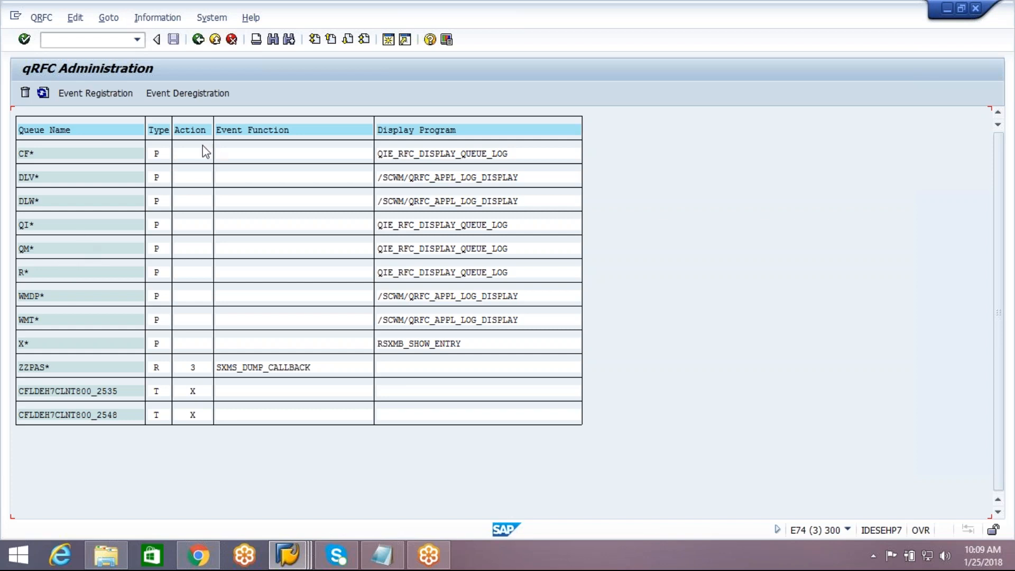
left_click(199, 40)
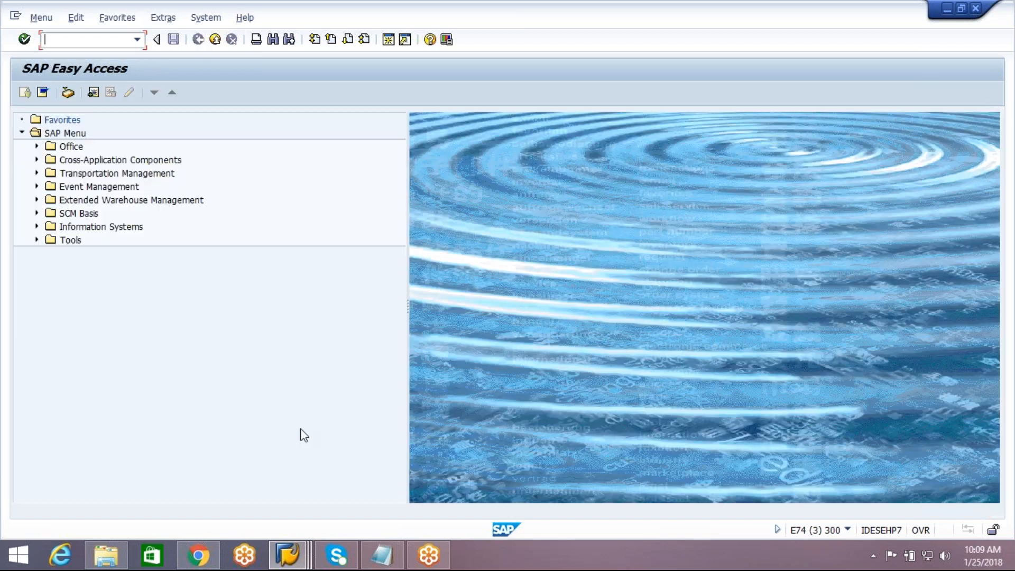
Step: In the ERP session, review the QIN scheduler with SMQR
left_click(287, 555)
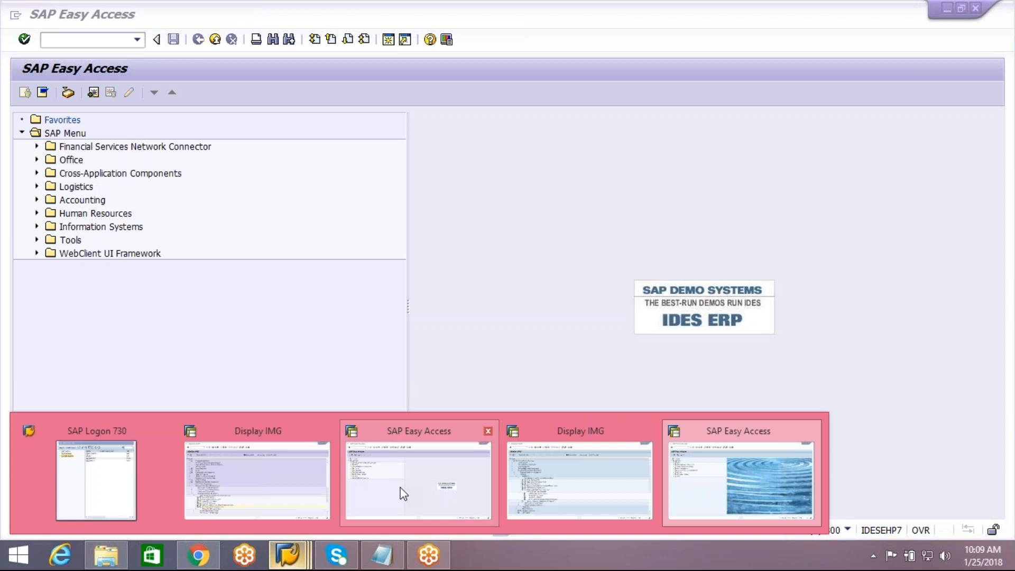
left_click(403, 492)
type("smq")
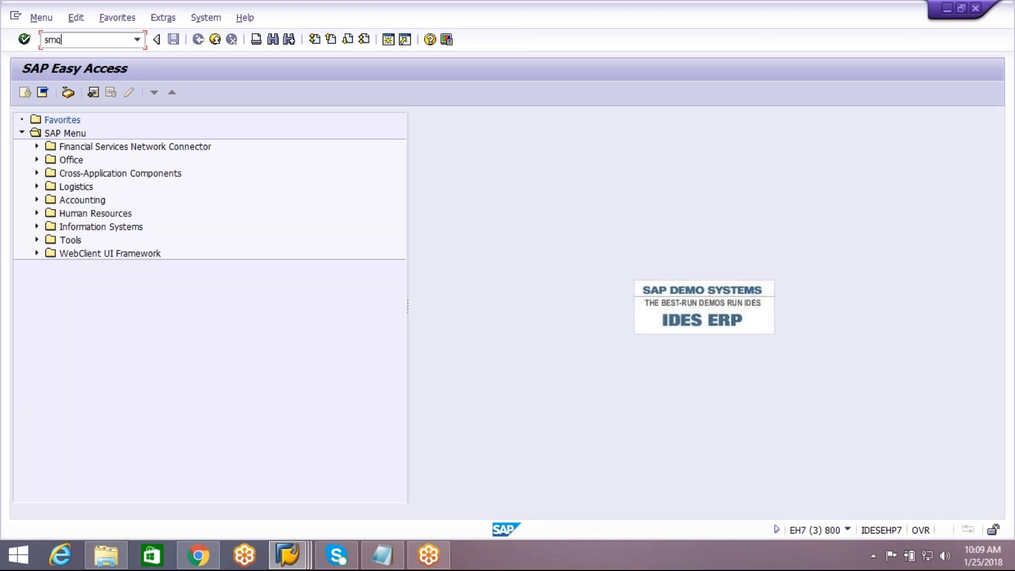
type("r")
key("Return")
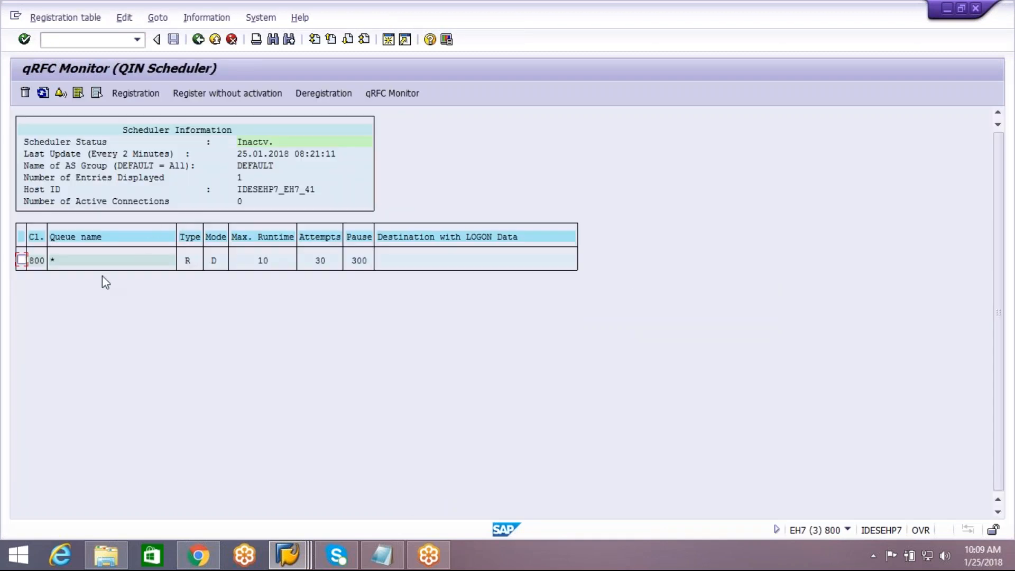
left_click(197, 39)
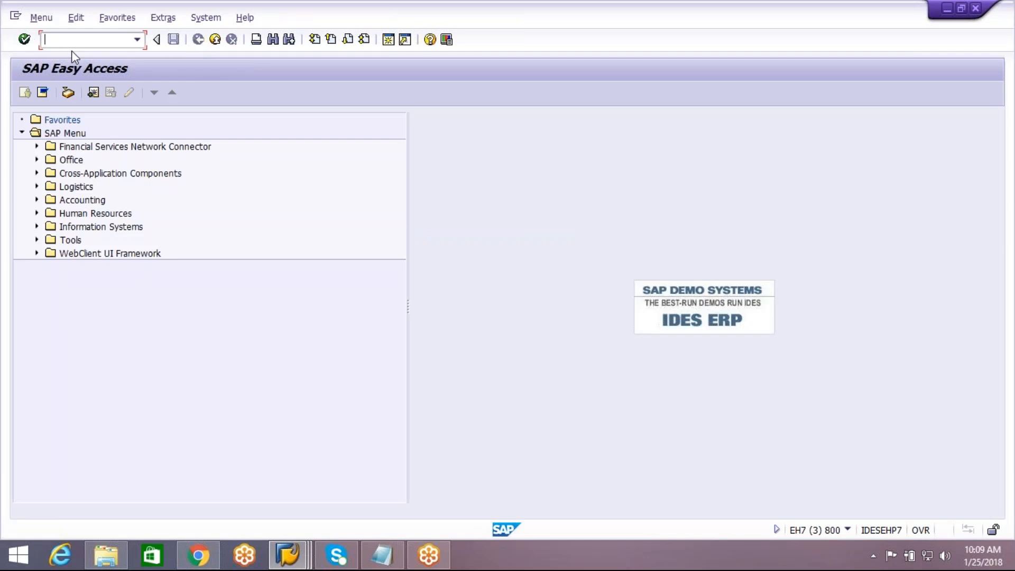
Step: Review the ERP QOUT scheduler with SMQS, including the E74CLNT300 destination details
type("smqs")
key("Return")
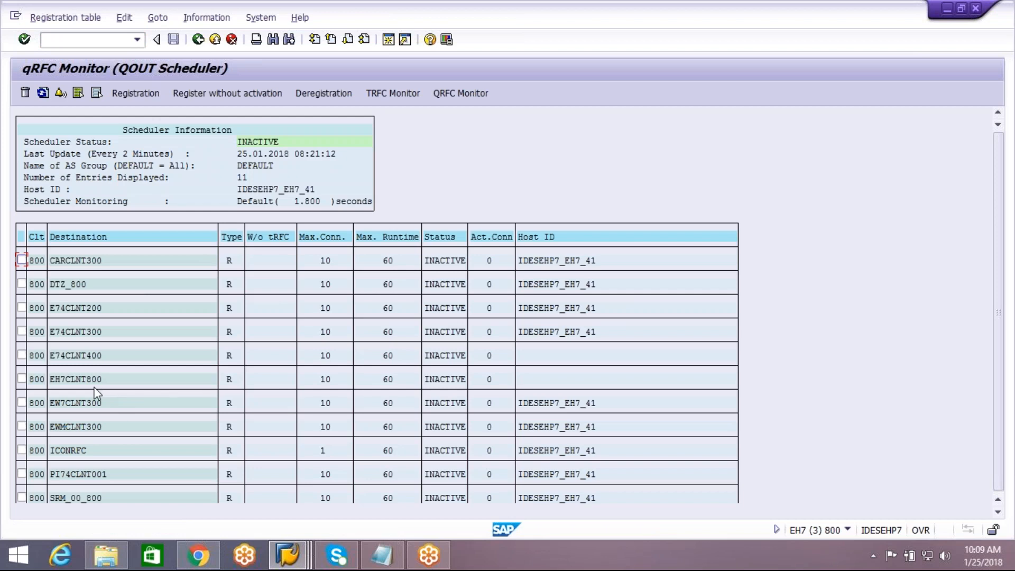
left_click(93, 335)
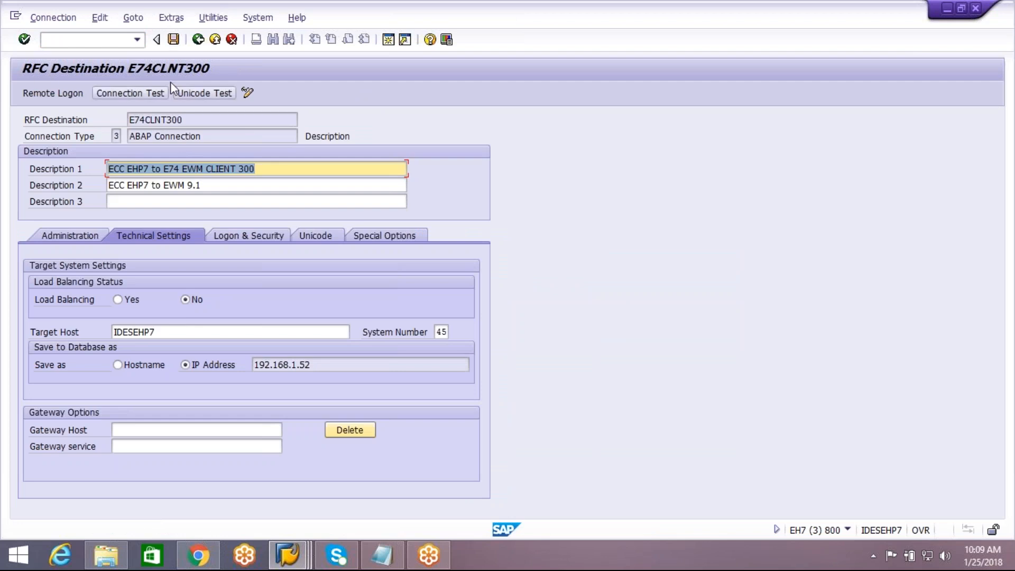
left_click(204, 47)
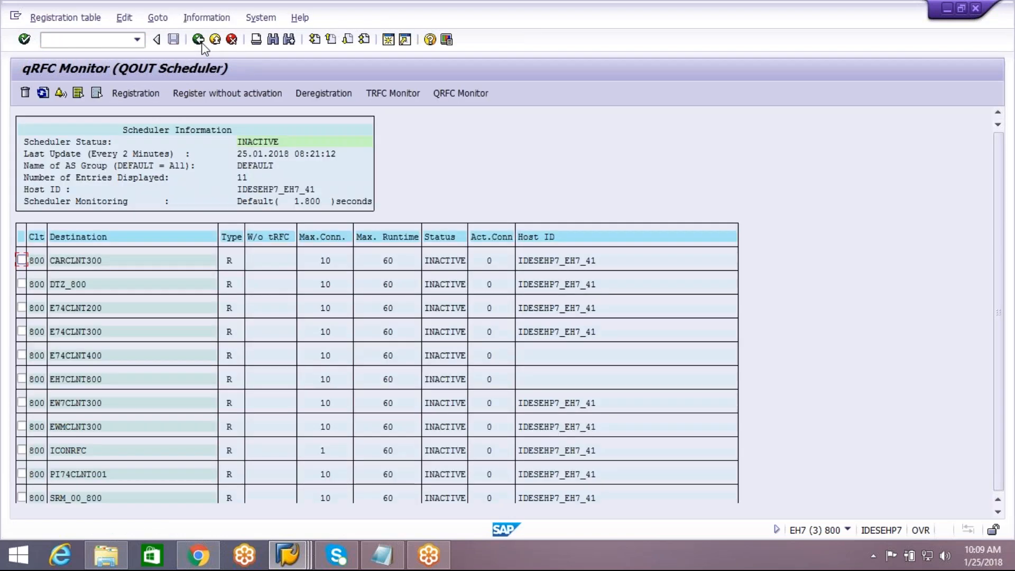
left_click(199, 40)
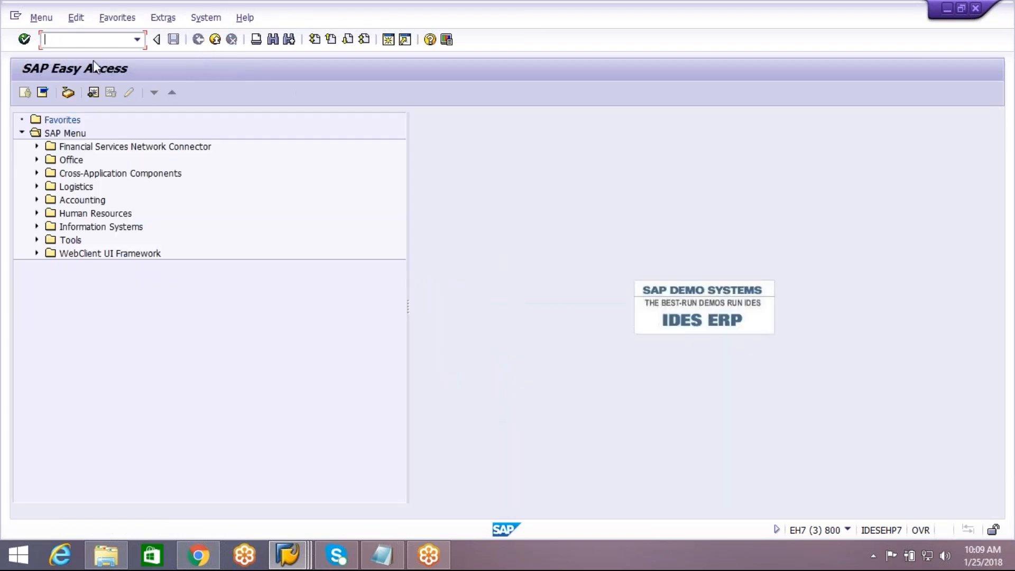
Step: Check the ERP qRFC administration with SMQE, then return to the Display IMG window
type("smqe")
key("Return")
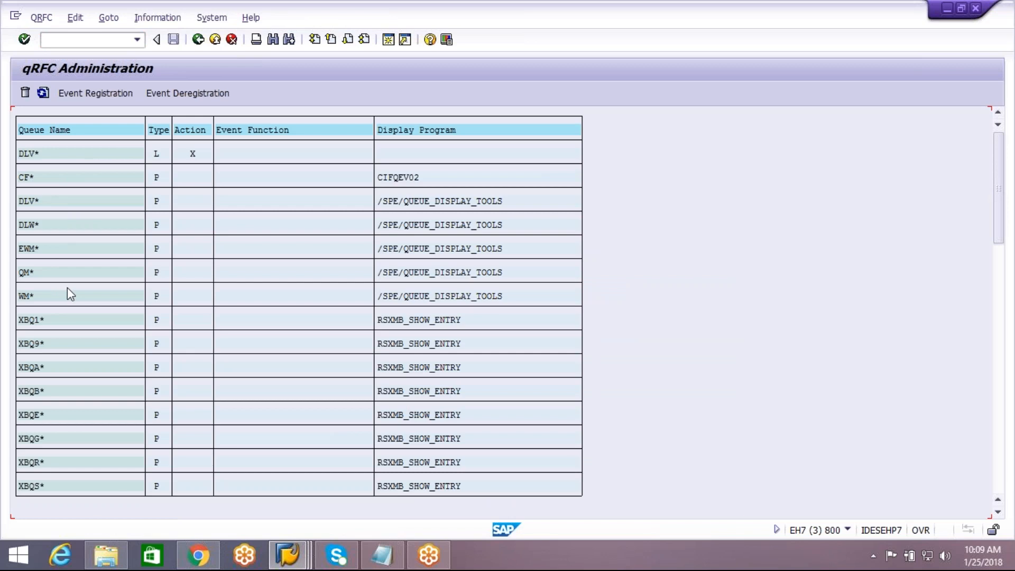
left_click(198, 39)
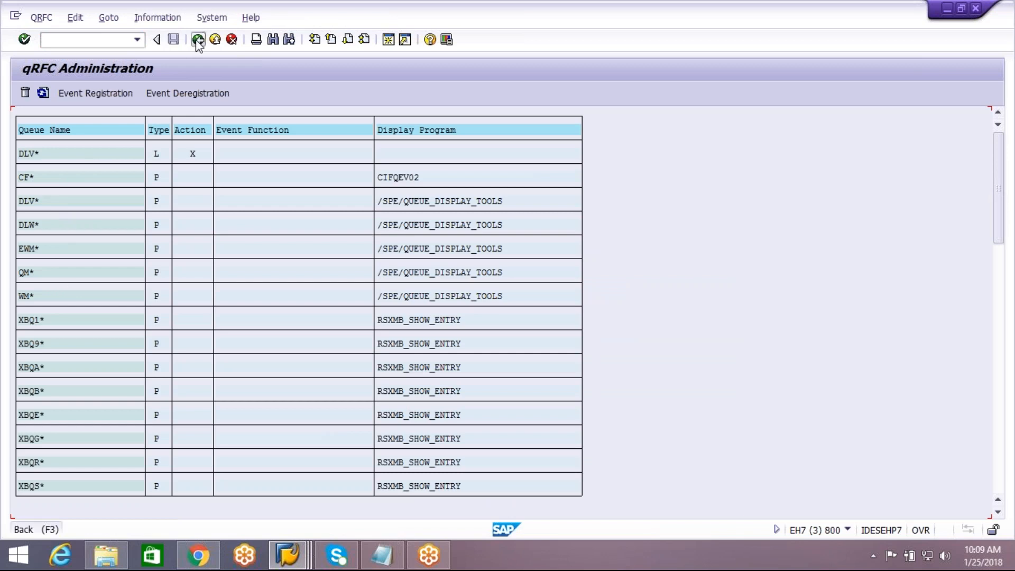
left_click(304, 562)
left_click(575, 468)
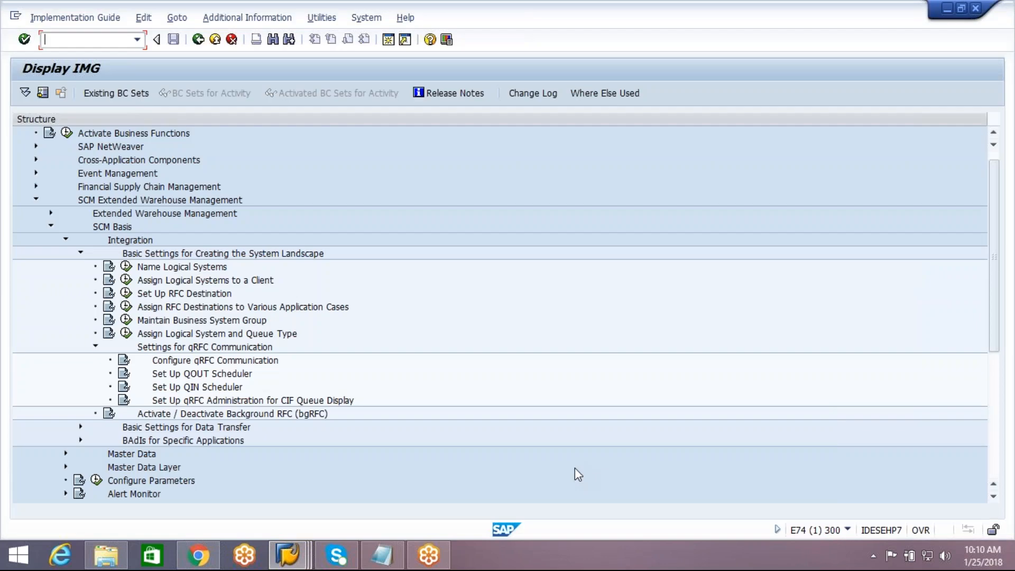
Step: Bring the Notepad notes, ending with SMQR, SMQS and SMQE, back to the front
left_click(948, 23)
left_click(1011, 215)
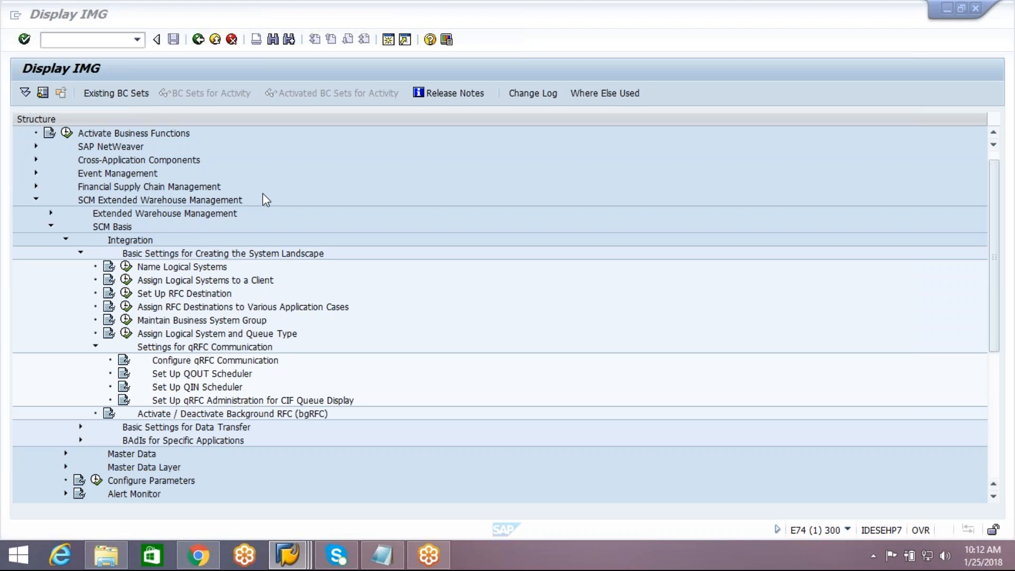
left_click(383, 556)
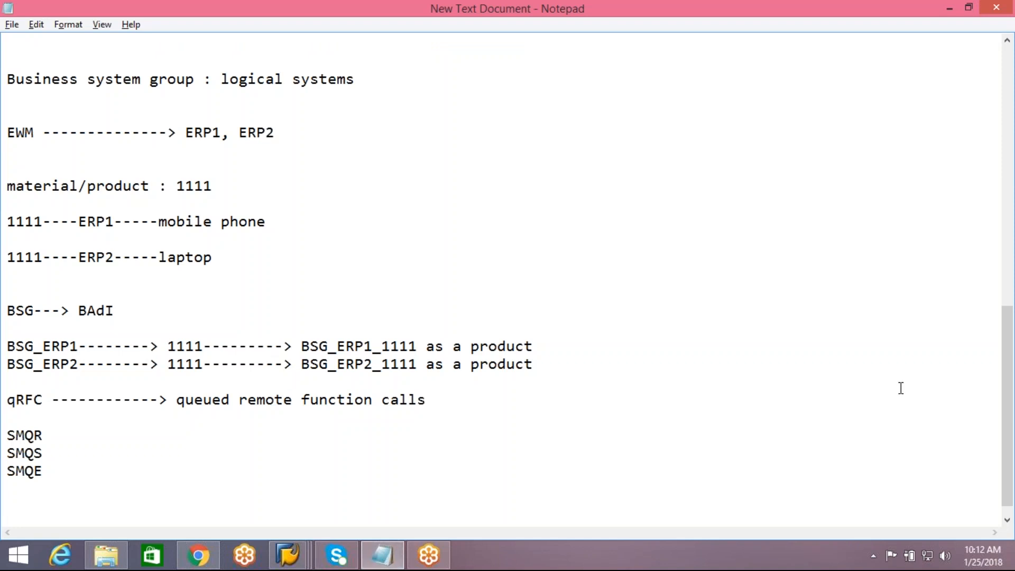
left_click(1010, 366)
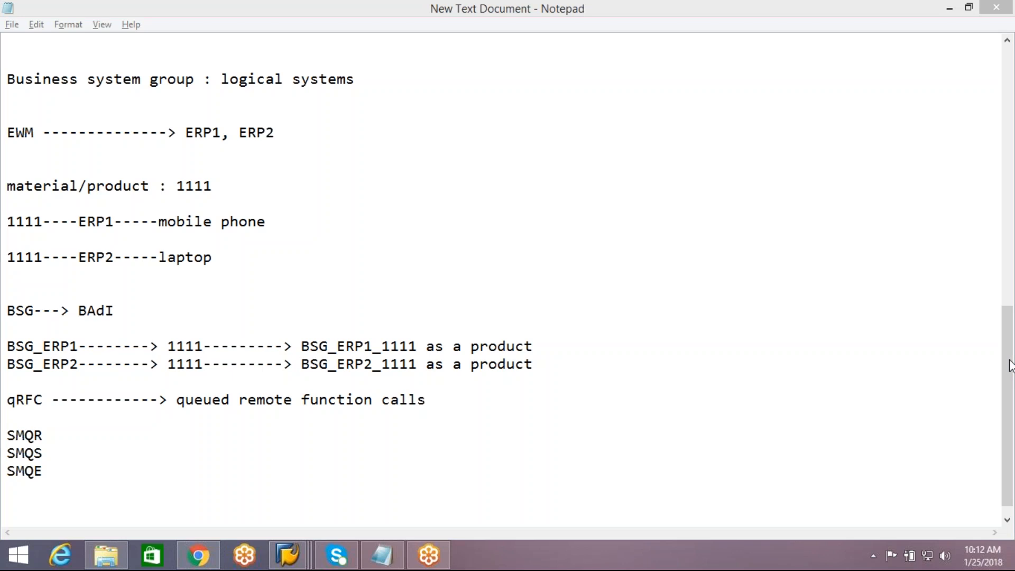